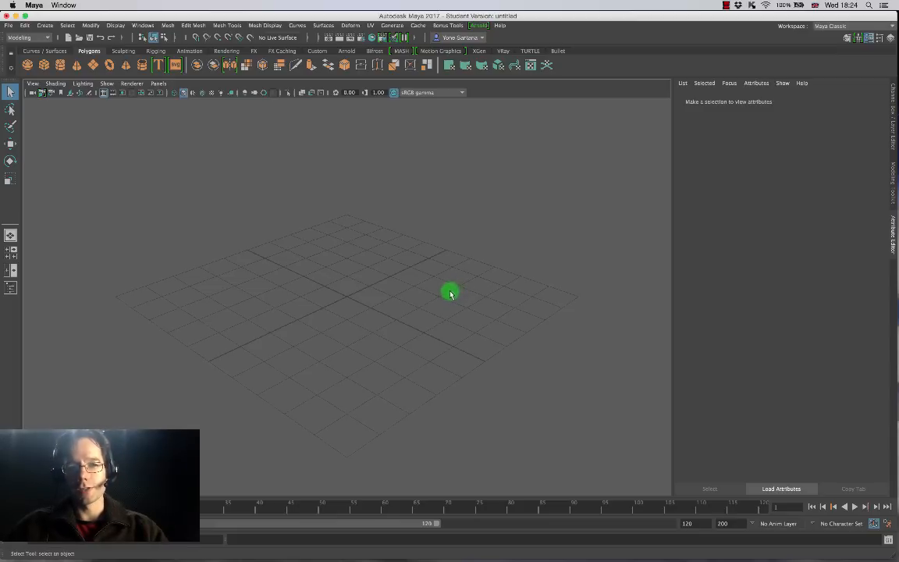
Step: Set the current project to the Render Layers folder in my tutorials
click(9, 26)
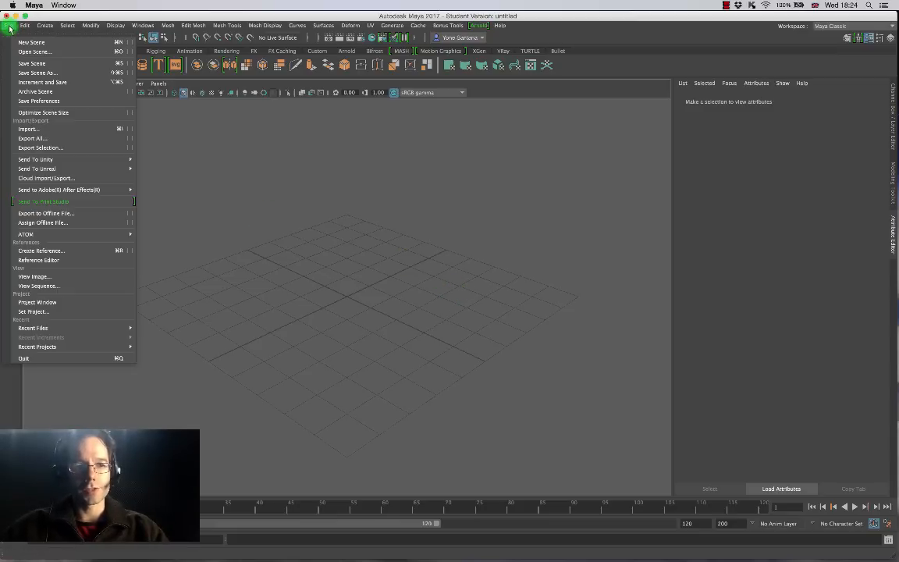
click(50, 311)
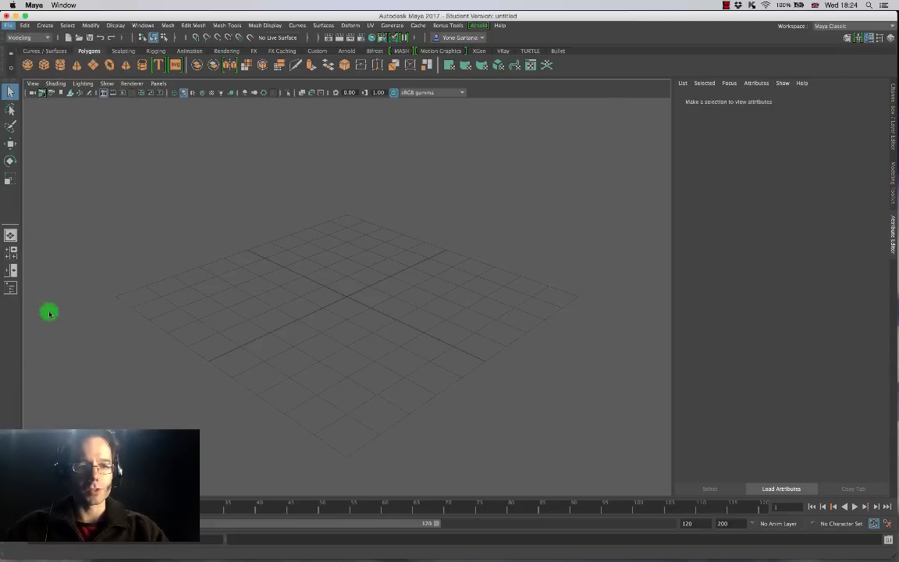
click(363, 111)
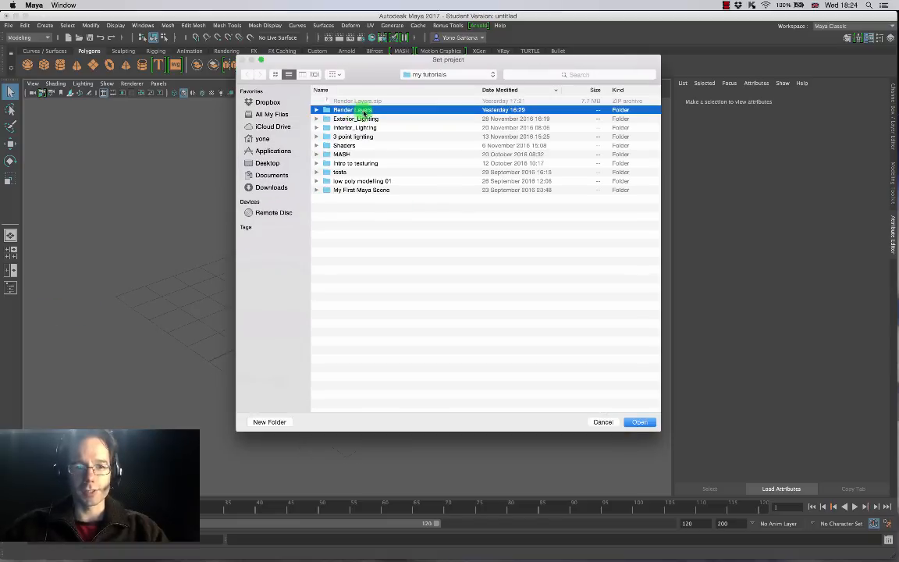
click(640, 421)
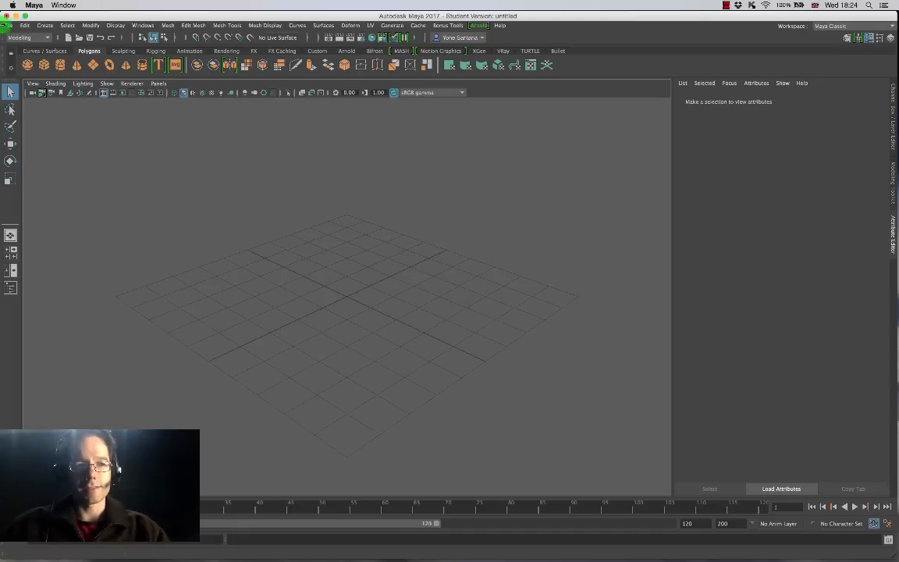
Step: Open the scene render_layers.0001.ma without saving the untitled scene
click(8, 25)
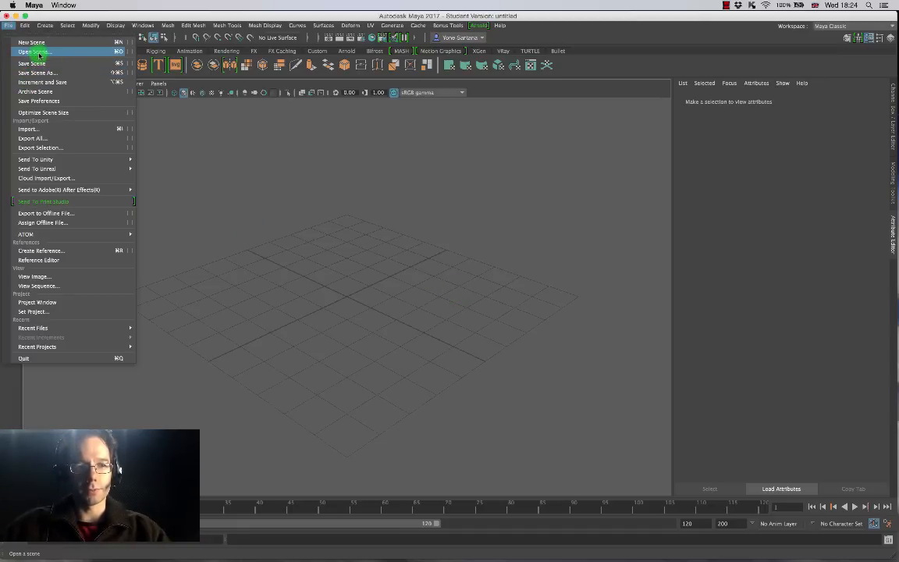
click(32, 50)
click(378, 101)
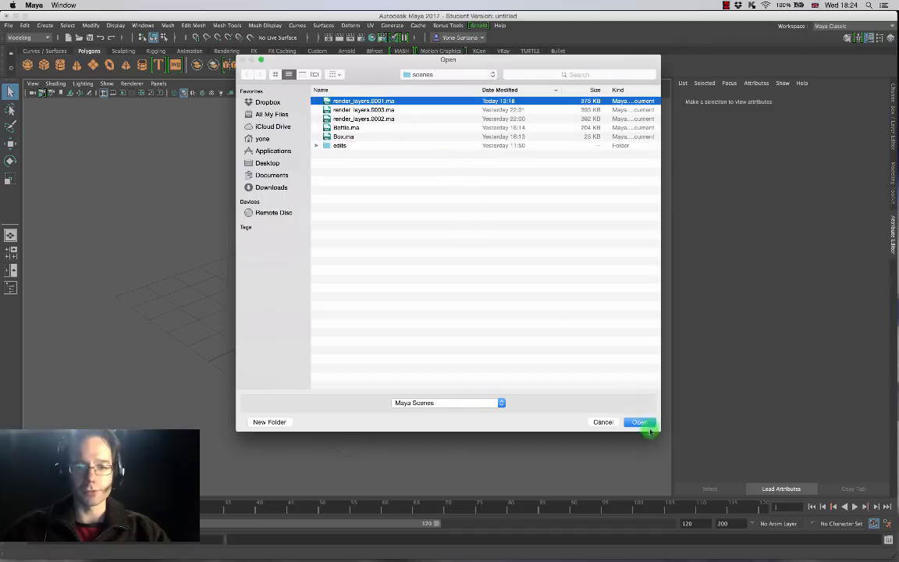
click(639, 422)
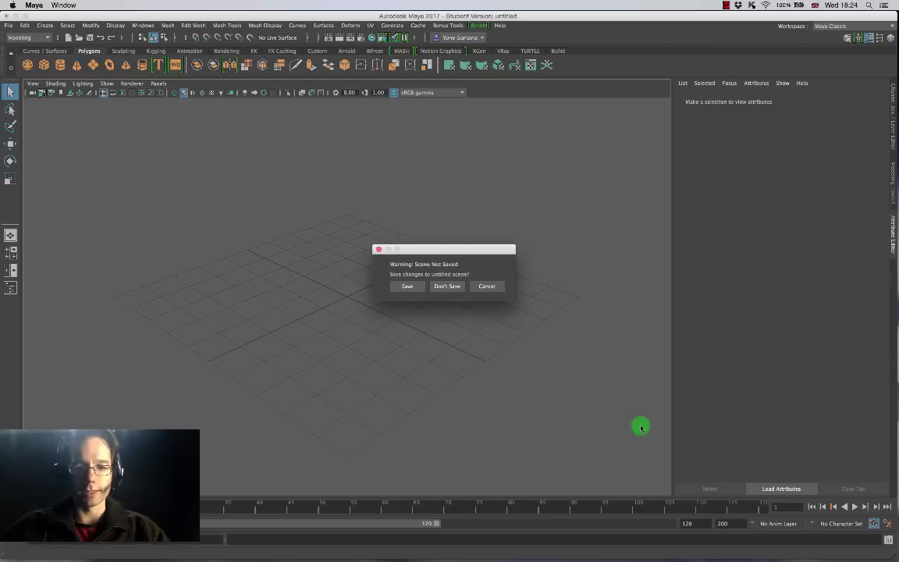
click(453, 287)
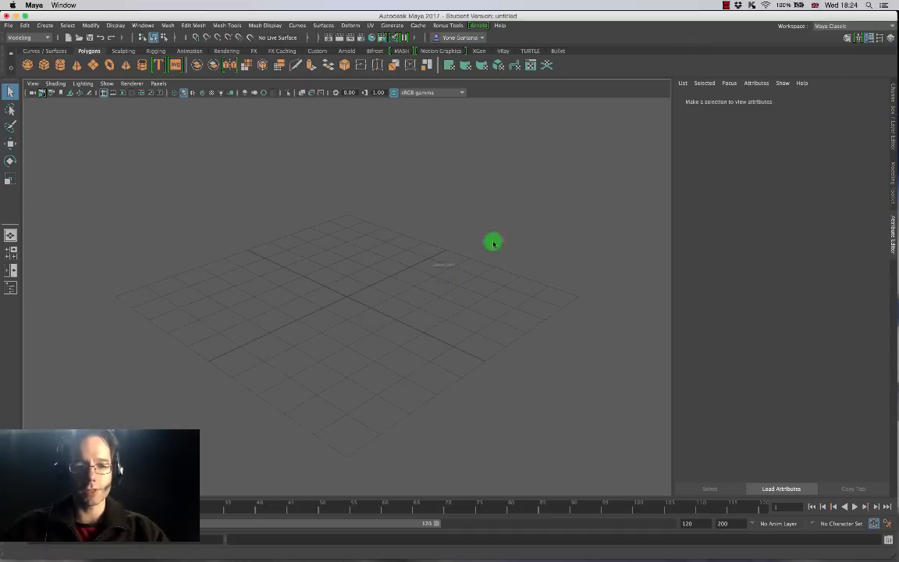
Step: Examine the scene's objects up close, selecting the wooden crate and the wine bottle in turn
click(427, 306)
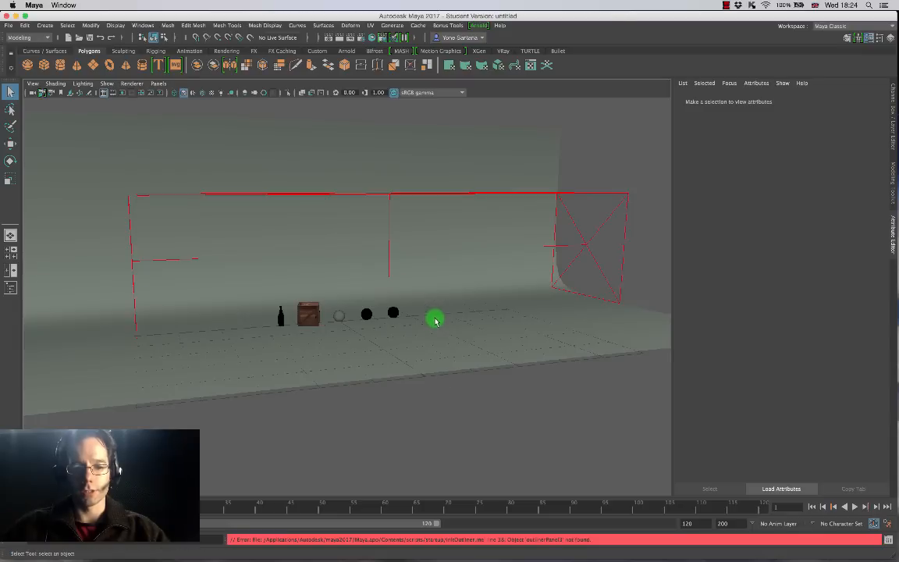
alt+drag(460, 315, 399, 295)
alt+right_drag(400, 295, 467, 312)
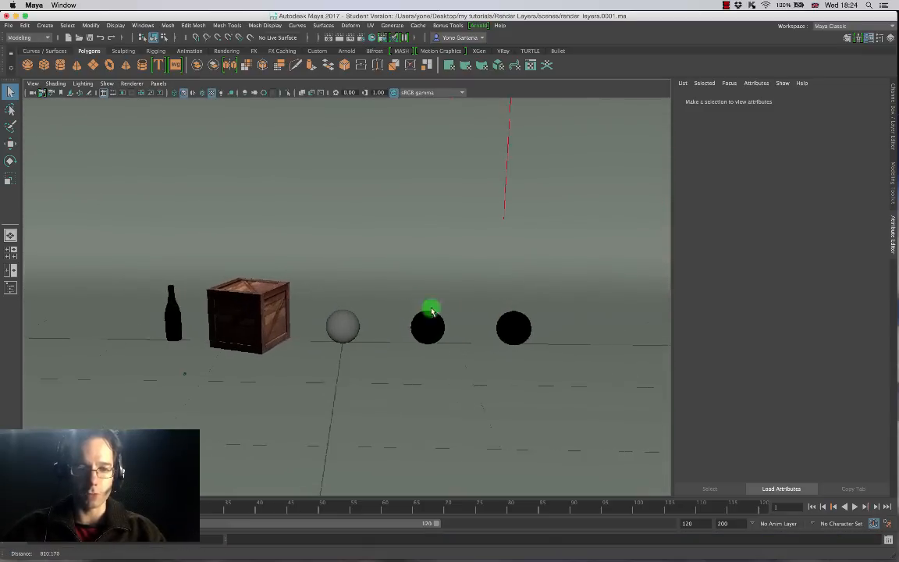
click(256, 306)
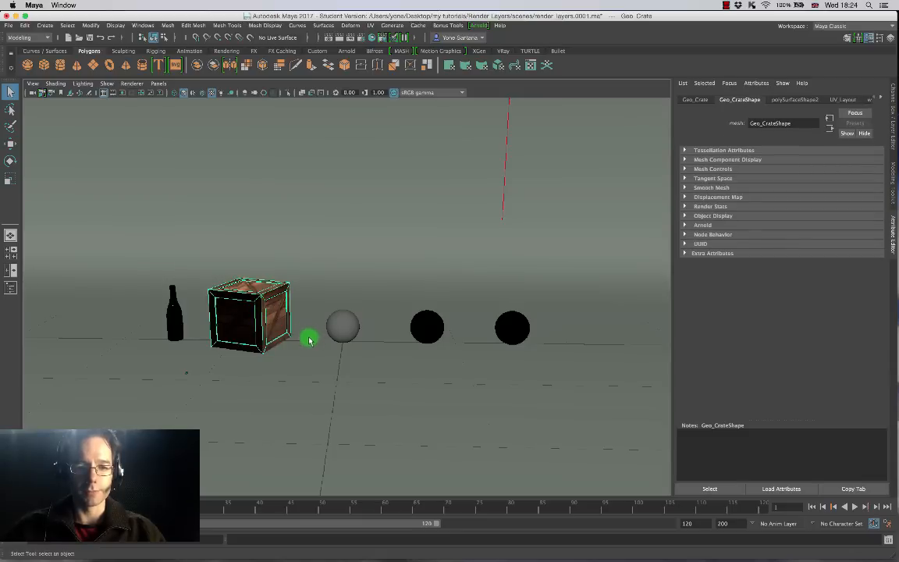
alt+drag(309, 337, 332, 302)
click(209, 311)
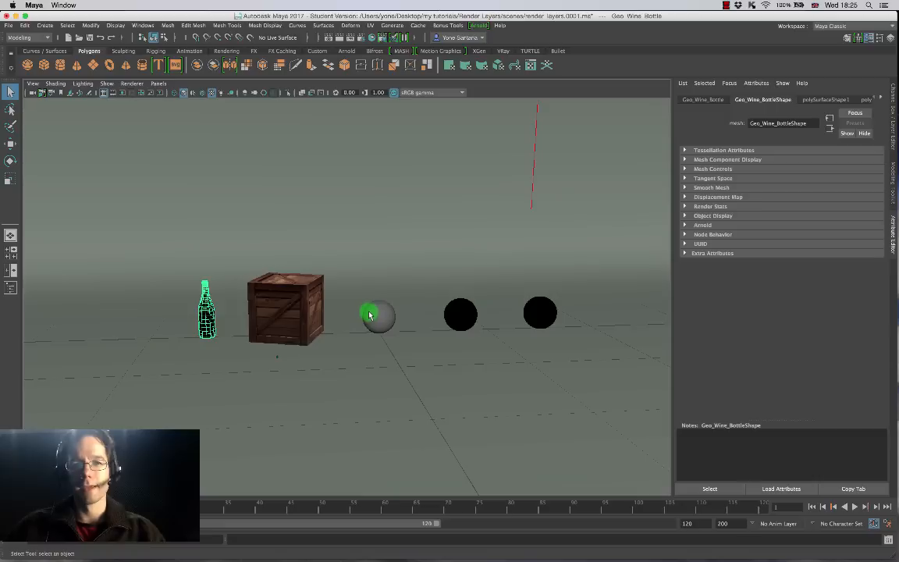
Step: Render the scene in an enlarged Arnold RenderView and set its display gamma to 2.2
click(482, 26)
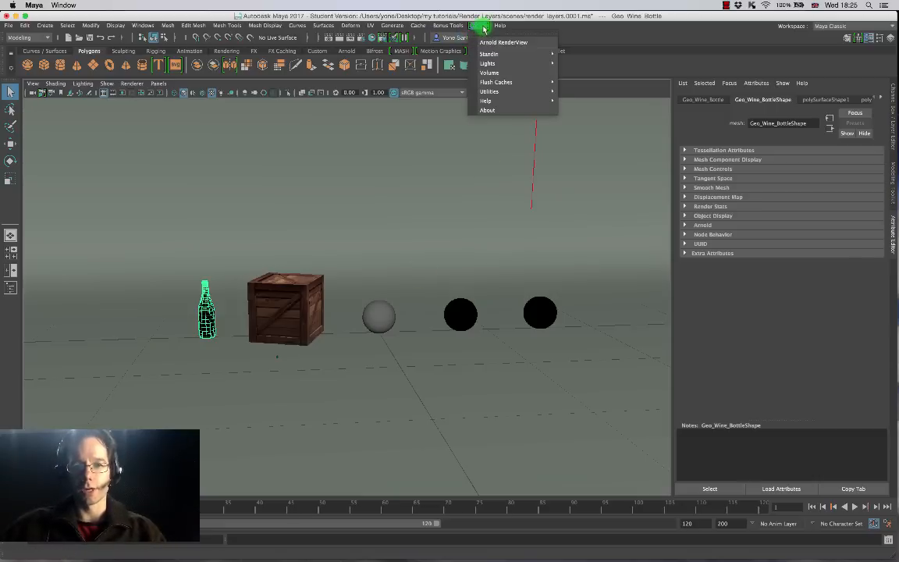
click(506, 44)
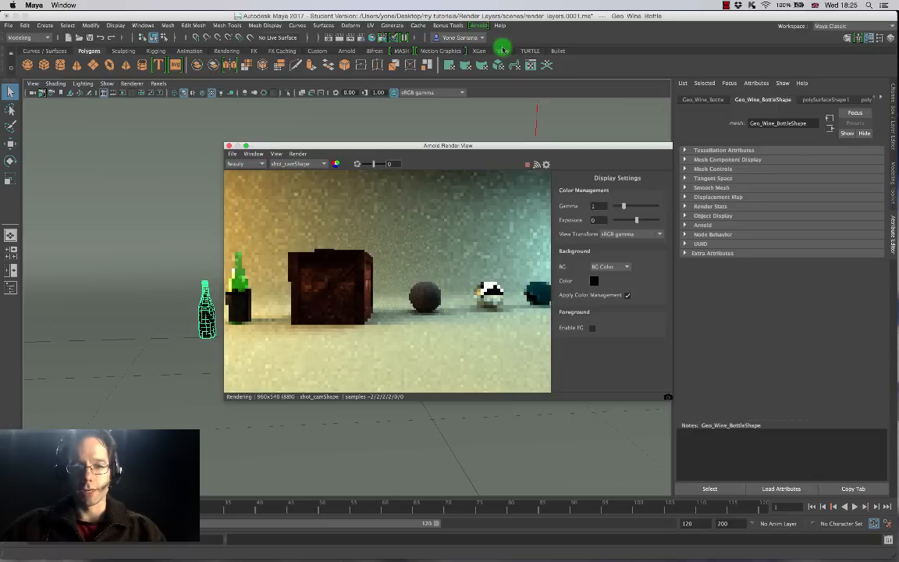
drag(468, 145, 313, 80)
drag(516, 331, 618, 380)
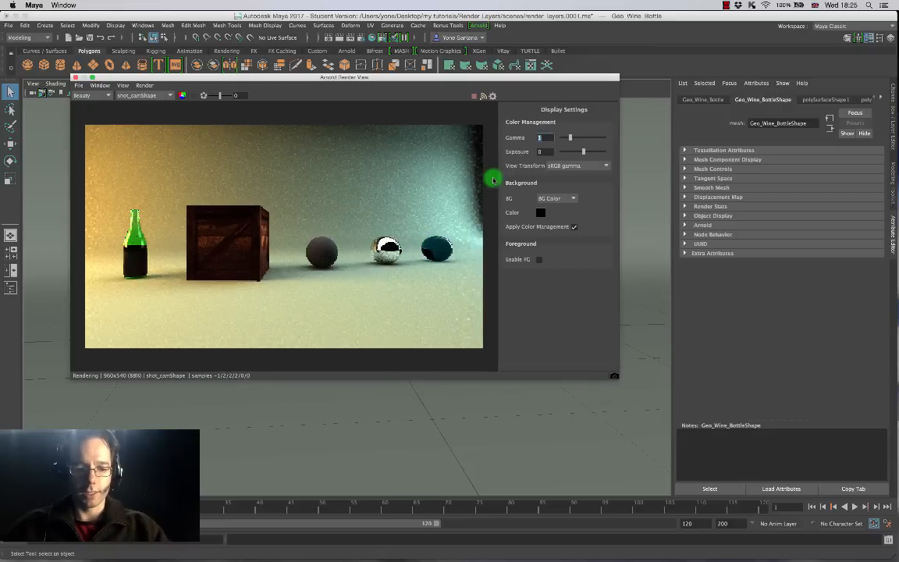
text(.2)
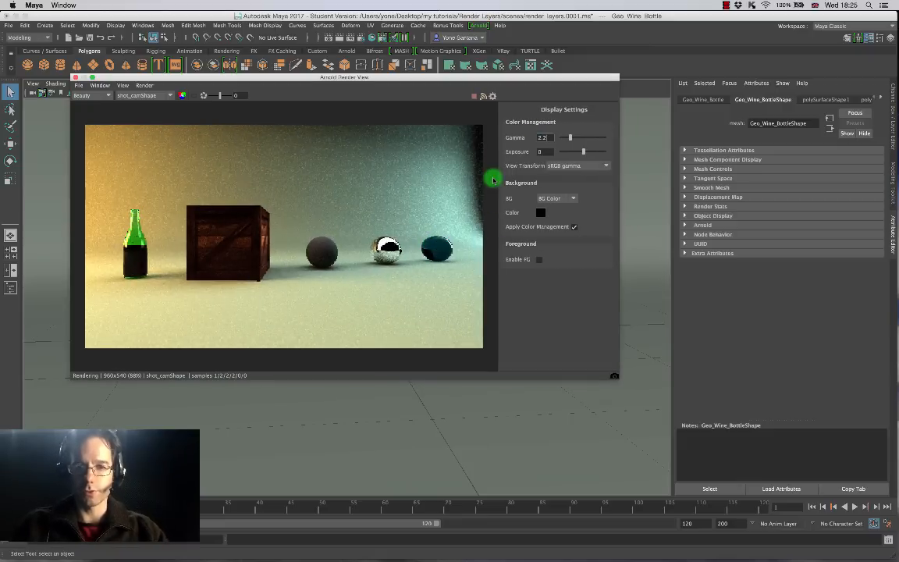
key(Return)
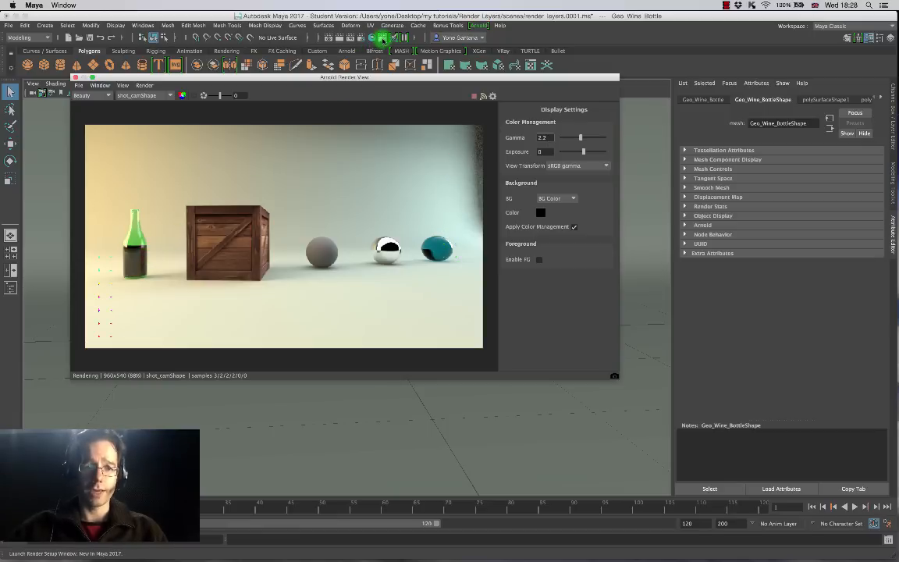
Step: Examine the Render Setup window alongside the channel box and layer editor, and close the window
click(345, 37)
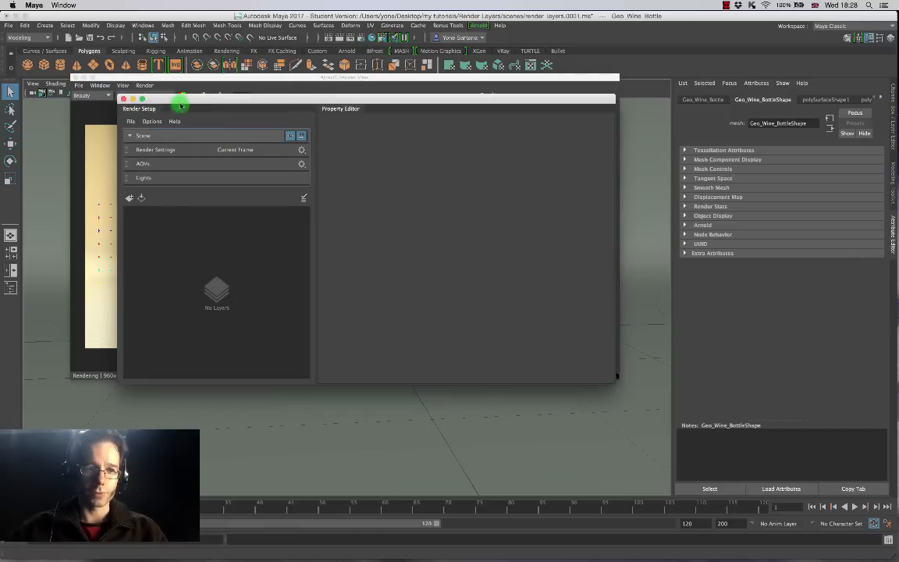
drag(180, 99, 335, 80)
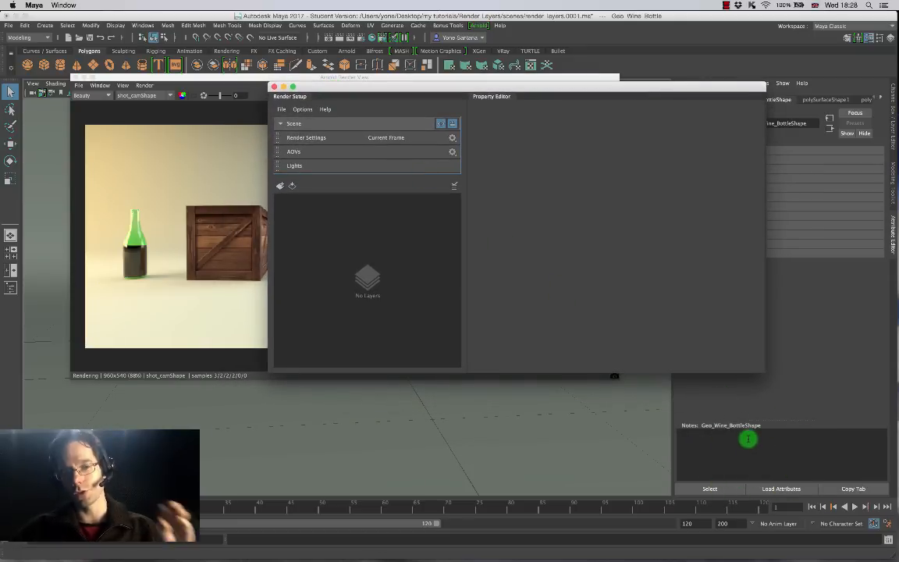
click(892, 137)
drag(497, 86, 441, 75)
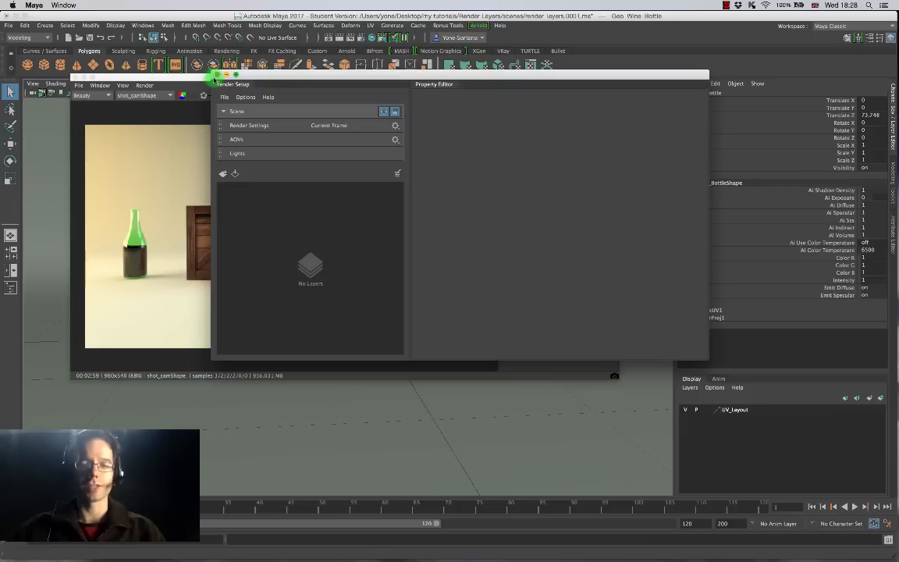
click(217, 75)
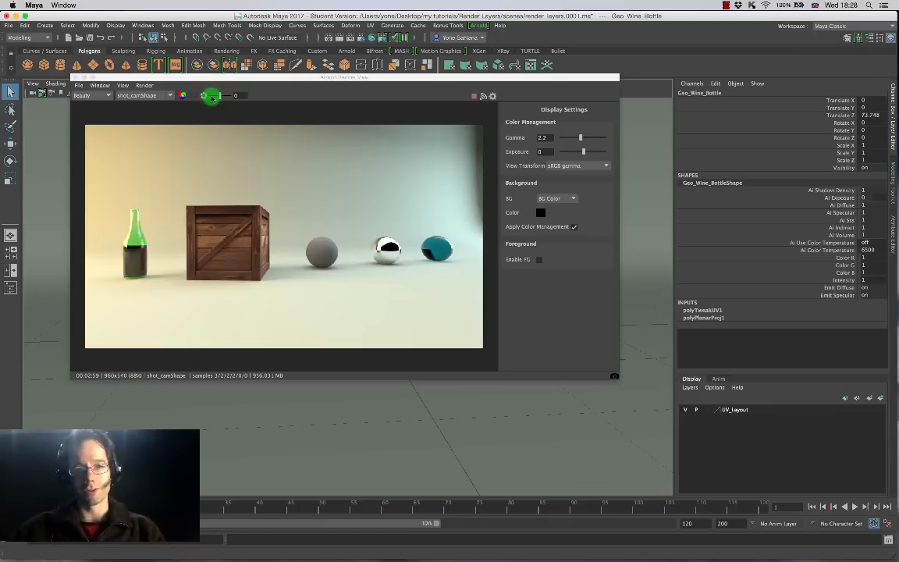
Step: Check the options for the preferred render setup system in the Rendering preferences and close the preferences
click(888, 523)
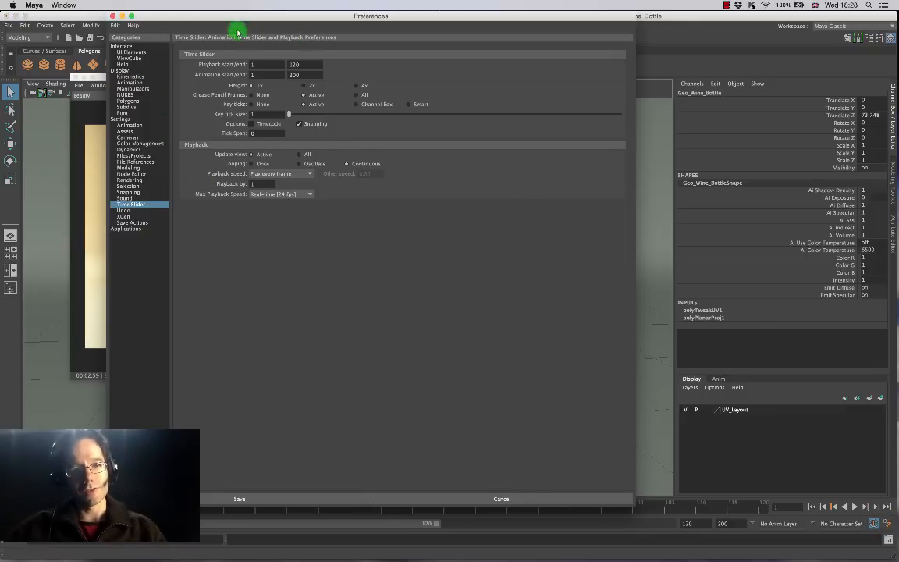
click(131, 180)
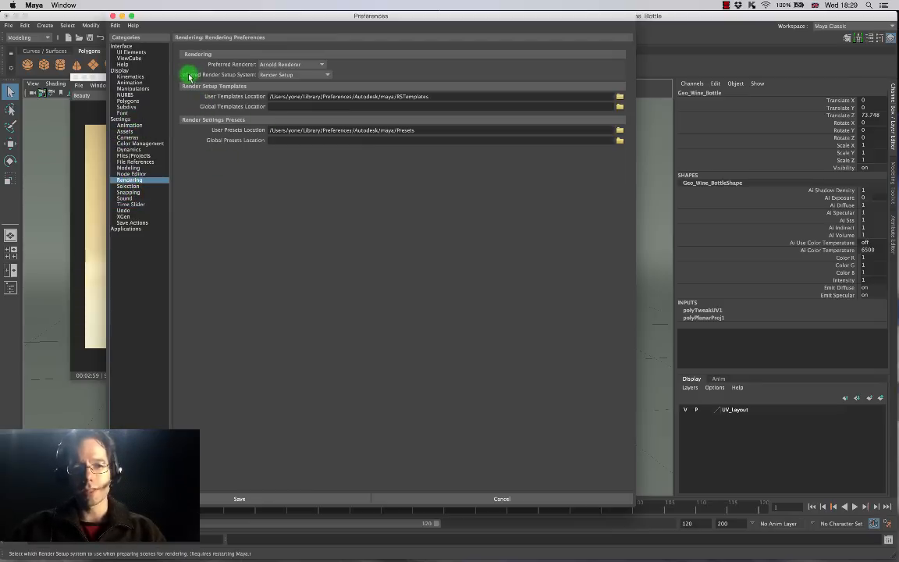
click(328, 75)
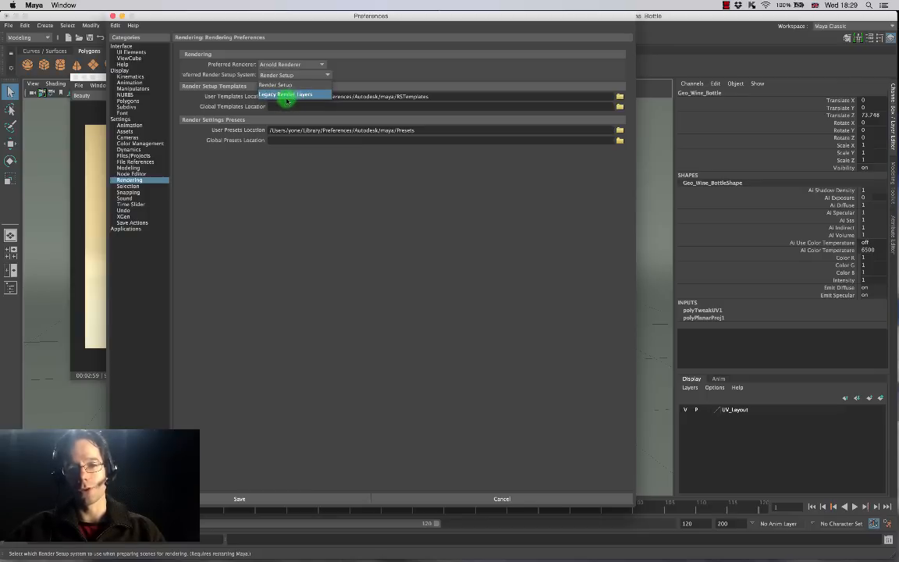
click(376, 77)
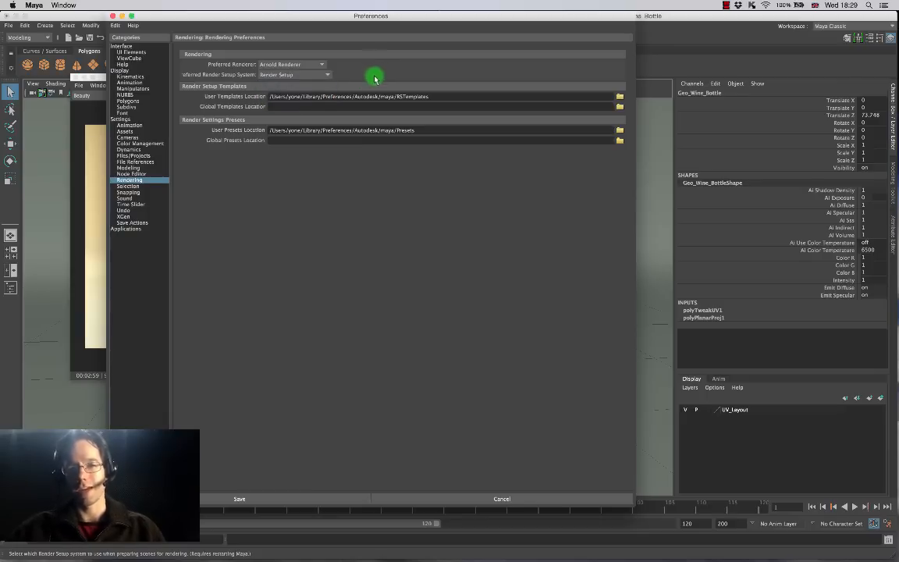
click(113, 16)
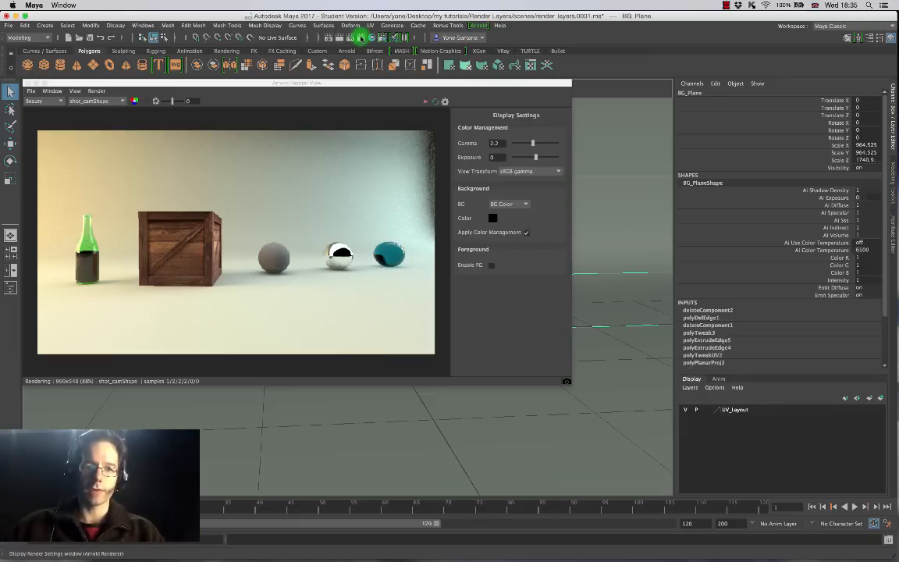
Step: Open the Render Settings and review the common file output options, including file name prefix and image format
click(360, 38)
drag(224, 96, 174, 69)
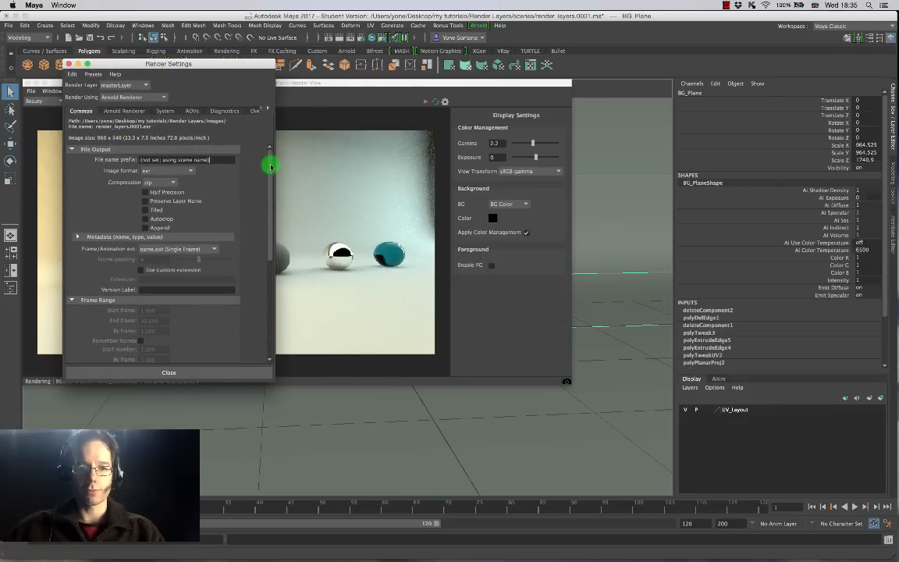
click(216, 160)
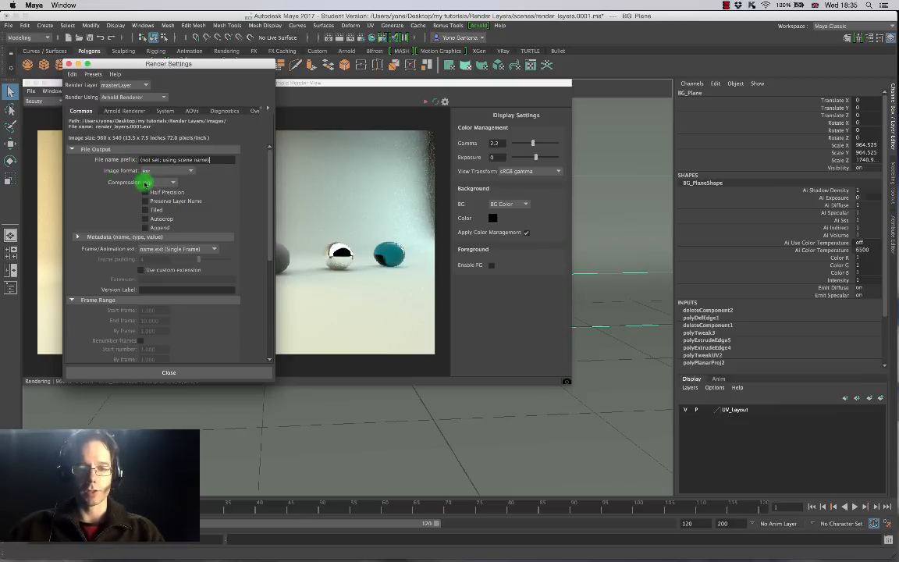
drag(269, 169, 268, 234)
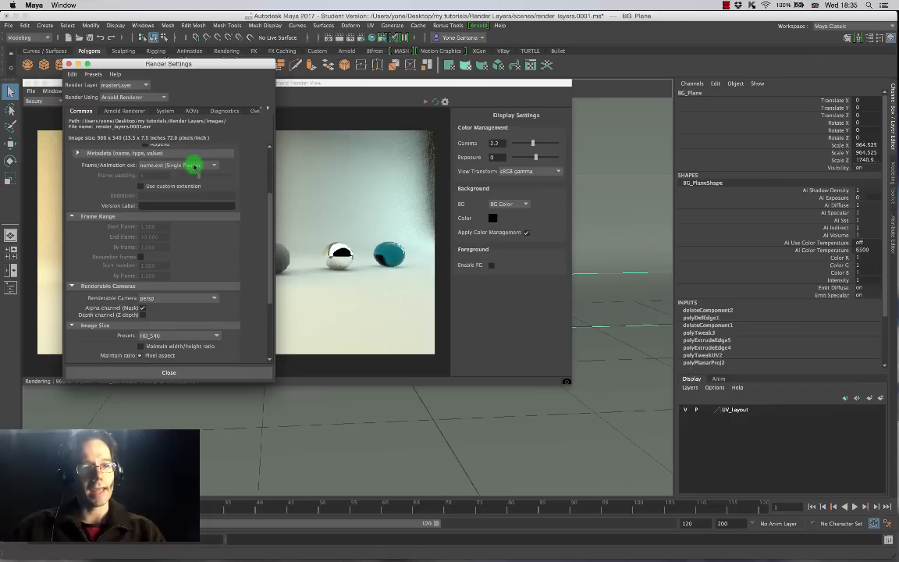
Step: Try the name.#.ext frame/animation extension and return it to name.ext (Single Frame)
click(195, 166)
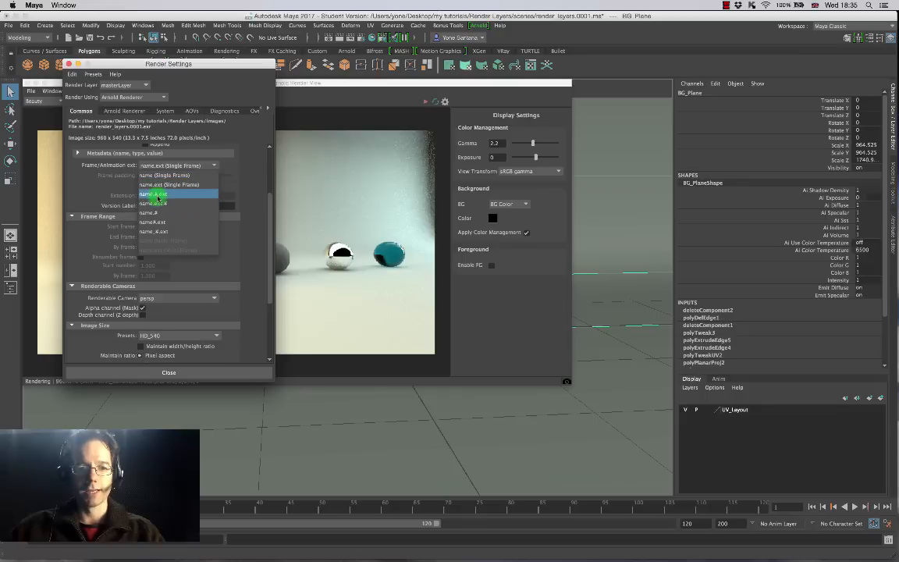
click(169, 194)
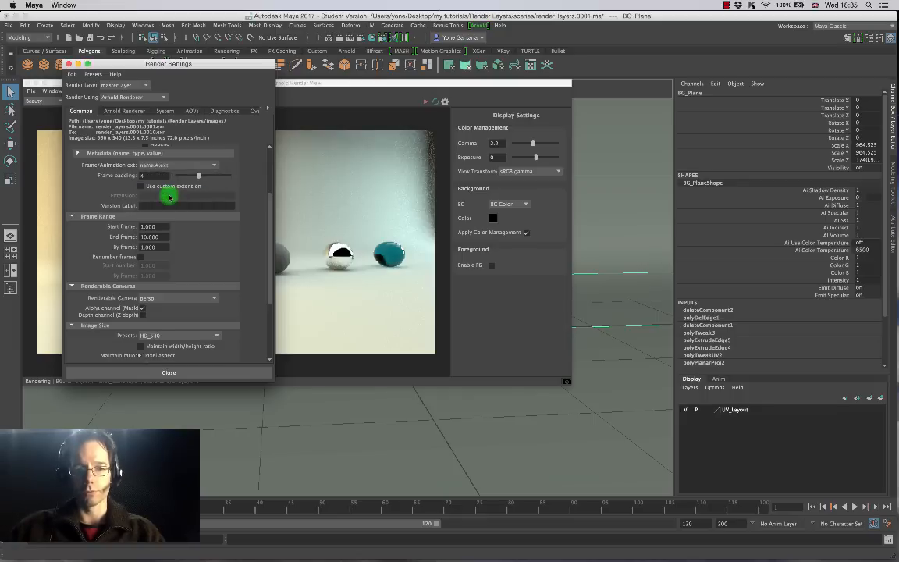
click(182, 174)
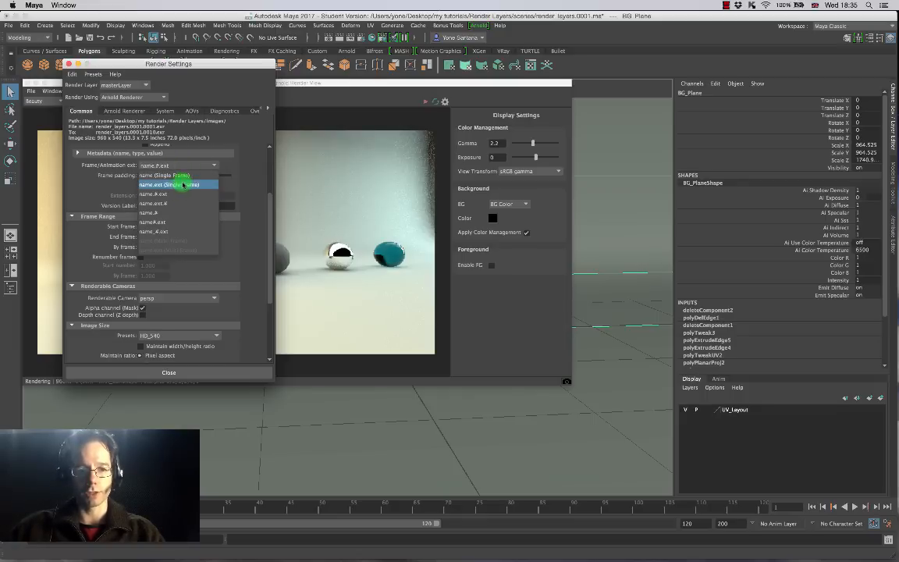
click(185, 180)
Step: Set the renderable camera to shot_cam
drag(271, 207, 265, 256)
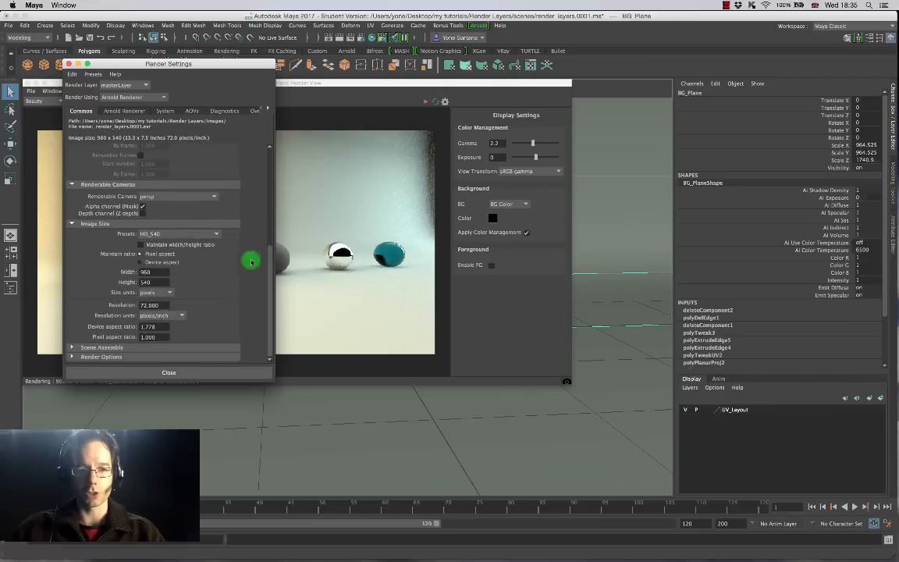
click(193, 197)
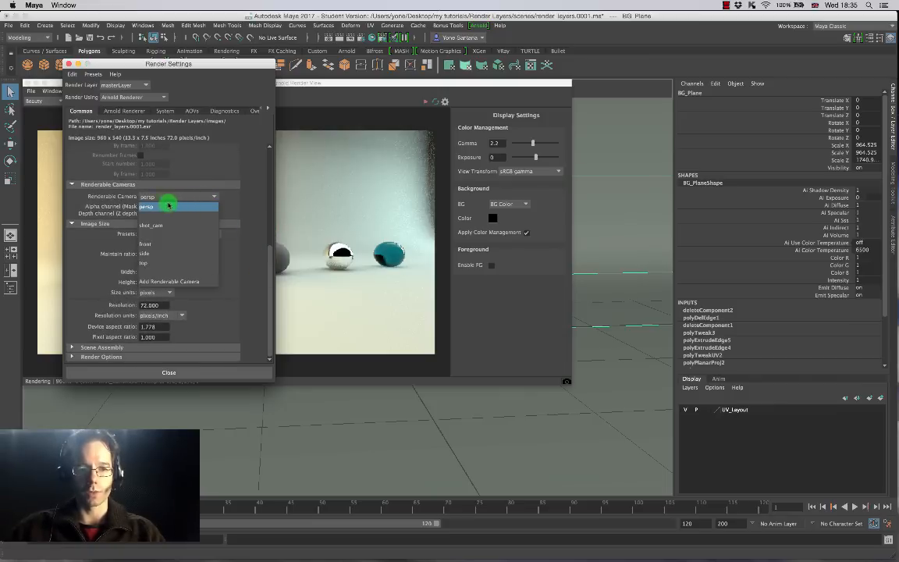
click(160, 226)
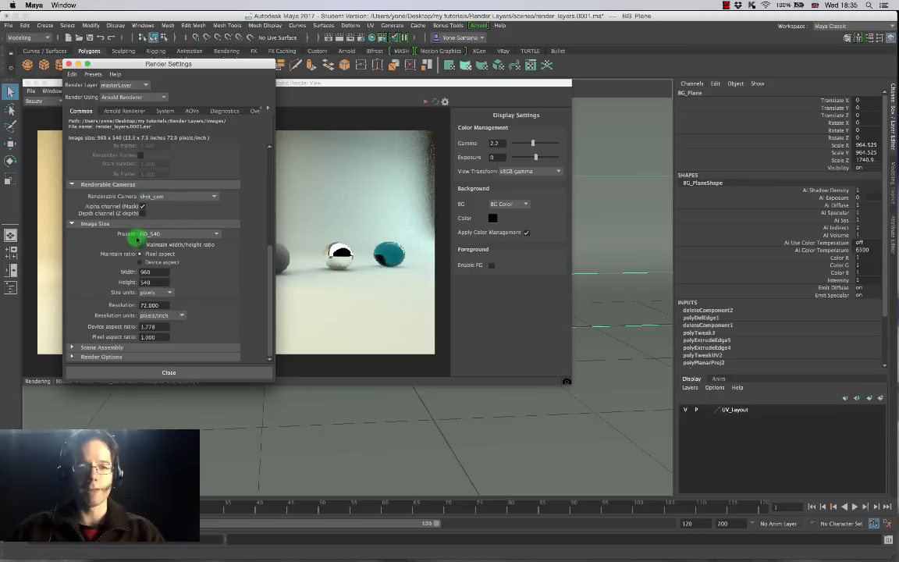
Step: Review the image size presets and the Arnold Renderer sampling settings, keeping the HD_540 preset
click(143, 234)
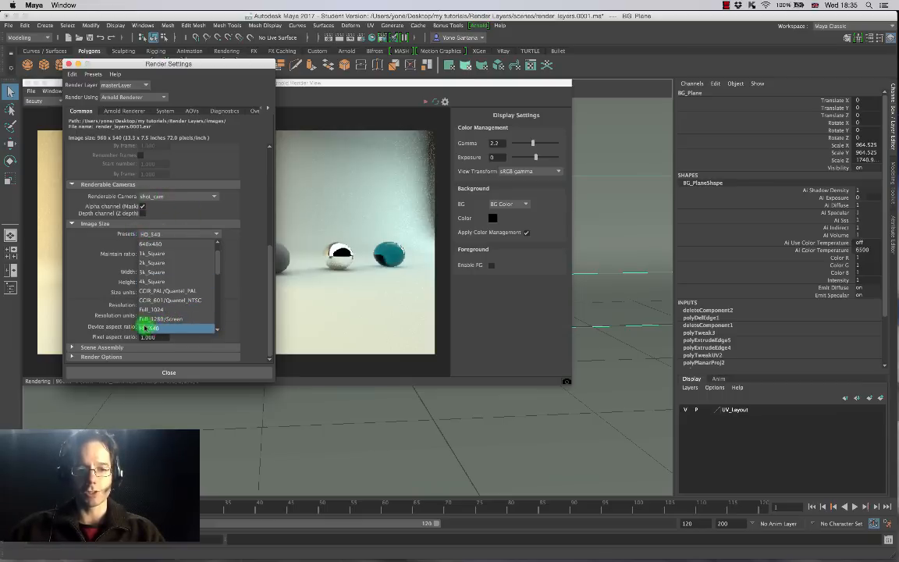
click(332, 102)
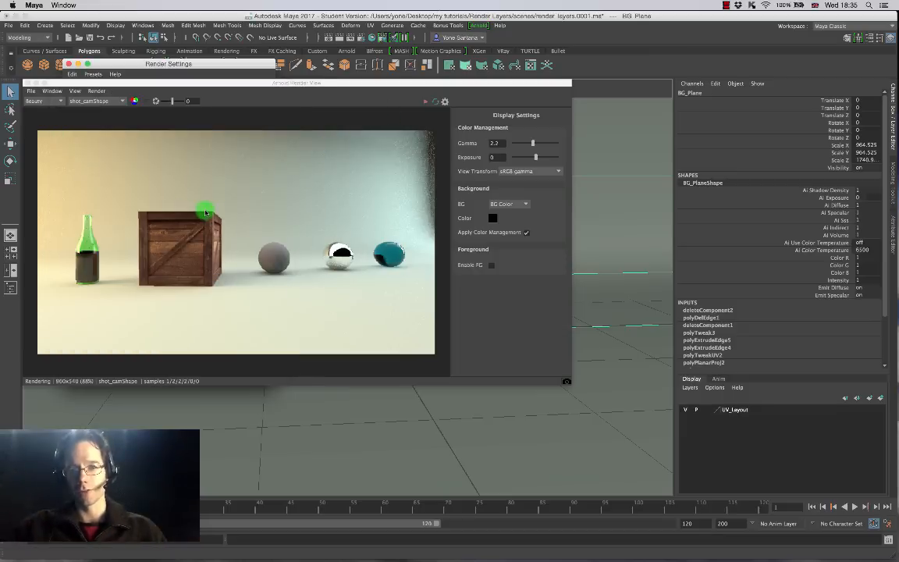
click(175, 63)
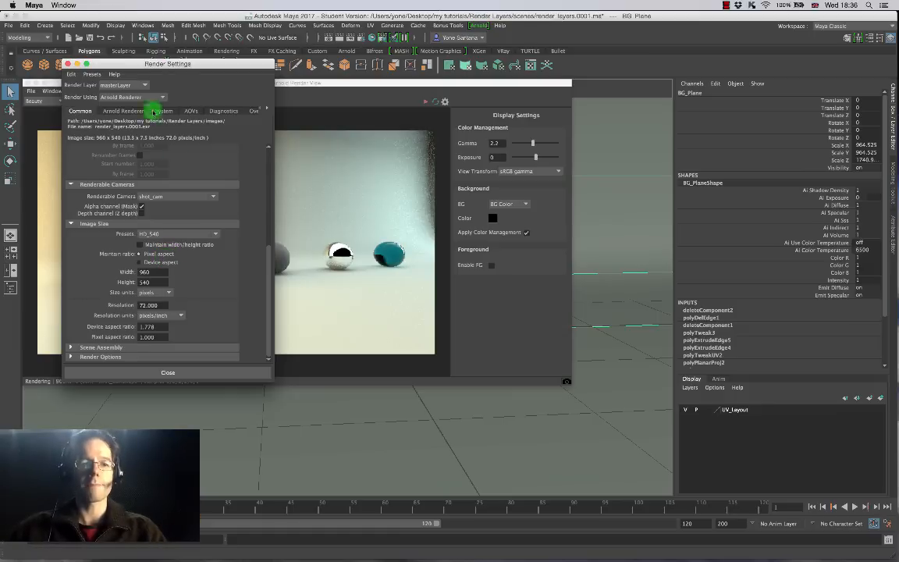
click(125, 111)
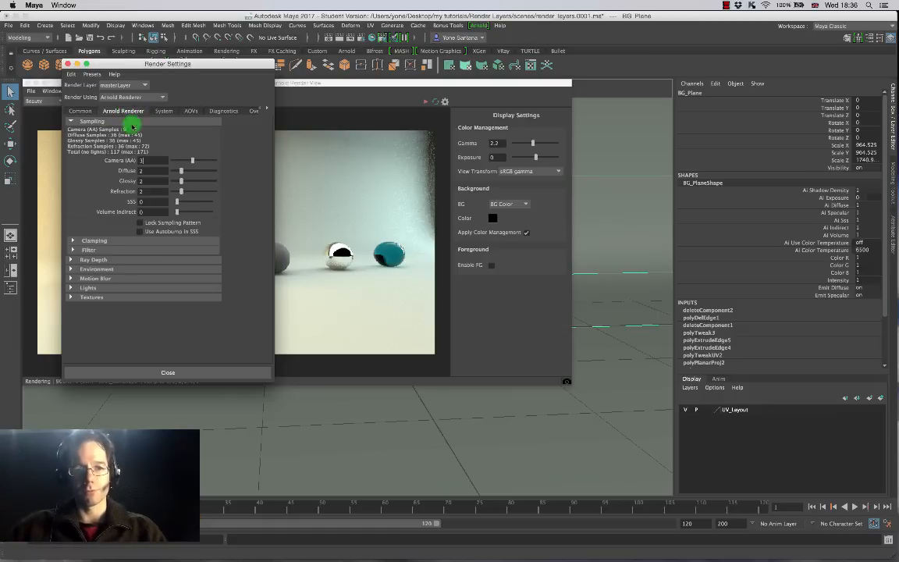
Step: Open the AOV settings, list the aiStandard group and examine its diffuse, specular, reflection, refraction and emission AOVs
click(192, 110)
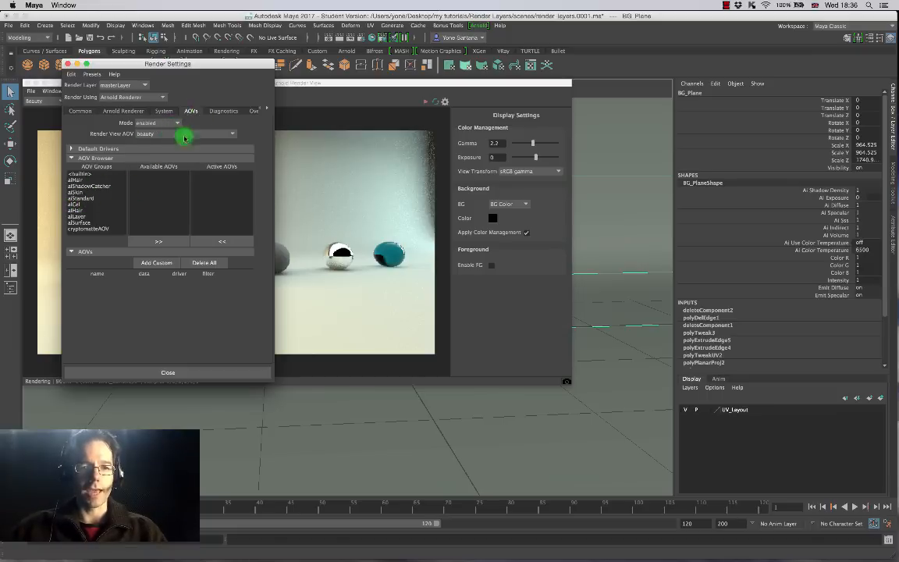
drag(203, 67, 578, 64)
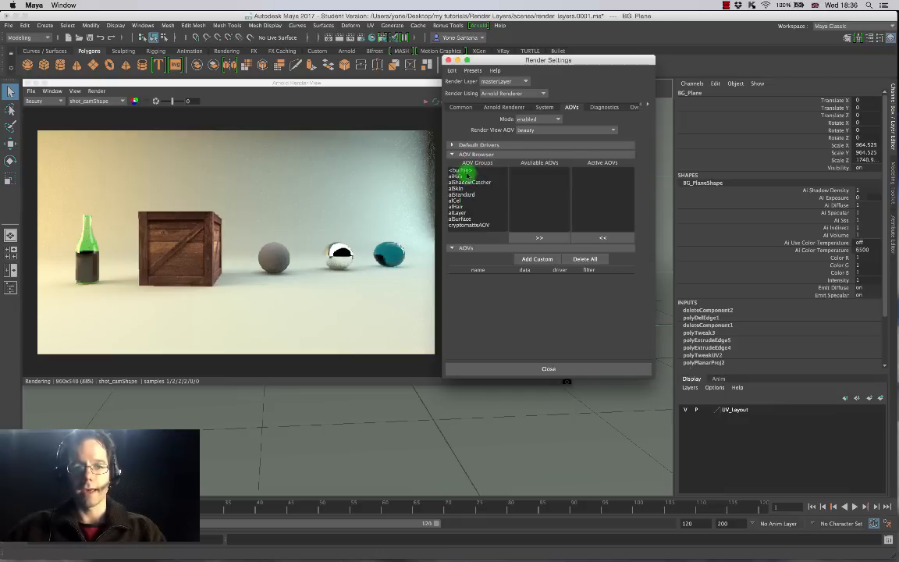
click(459, 194)
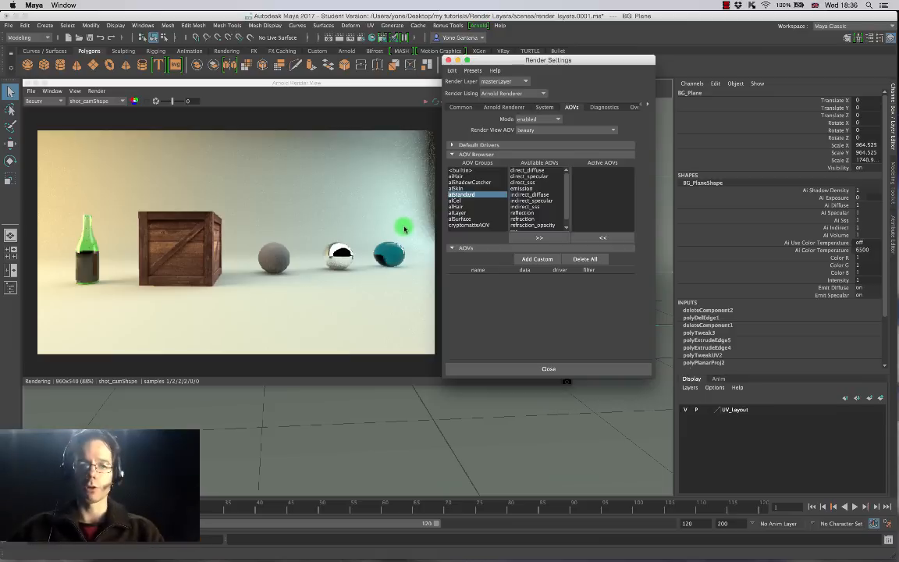
click(528, 170)
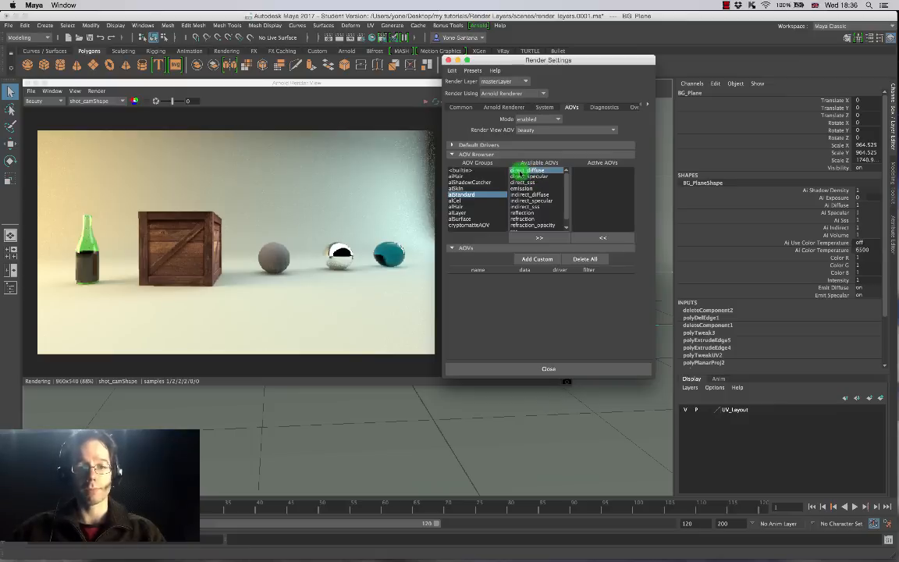
click(533, 195)
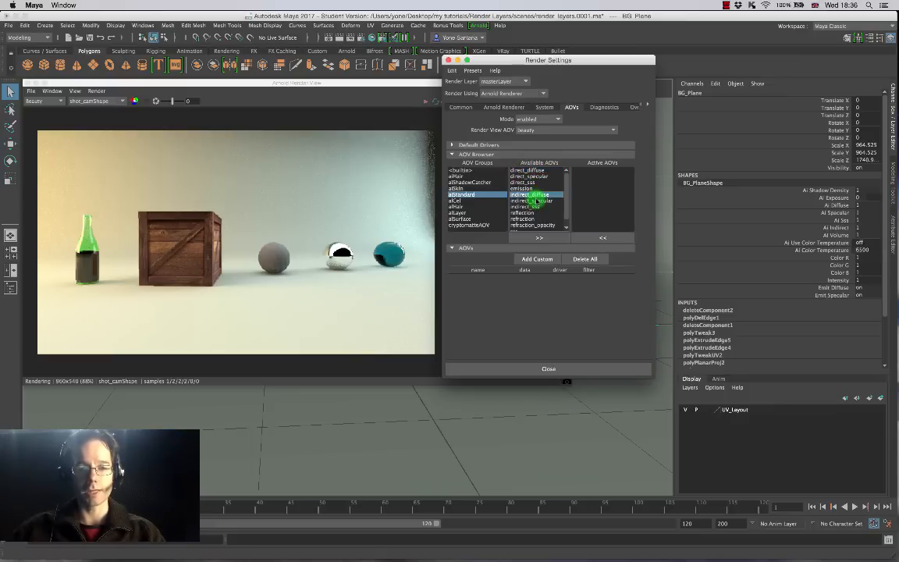
click(528, 176)
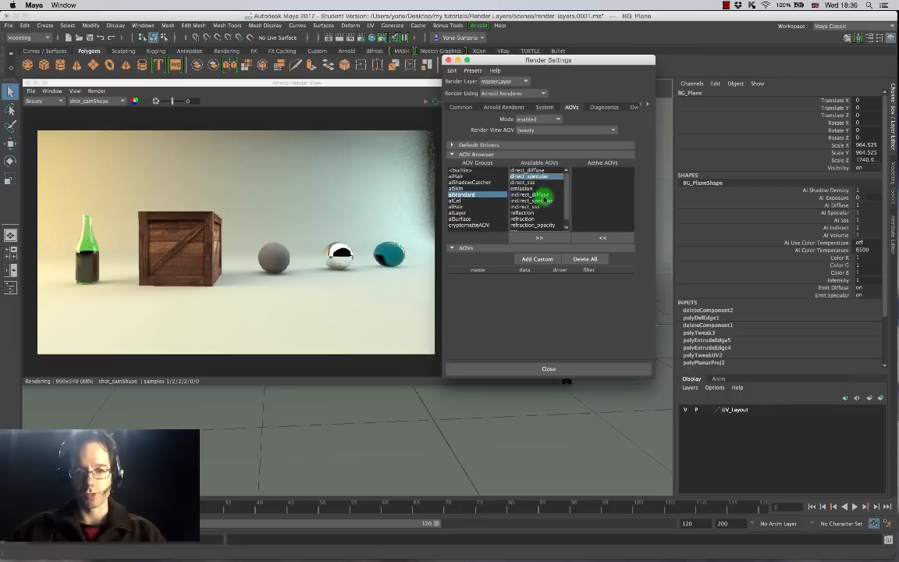
click(534, 201)
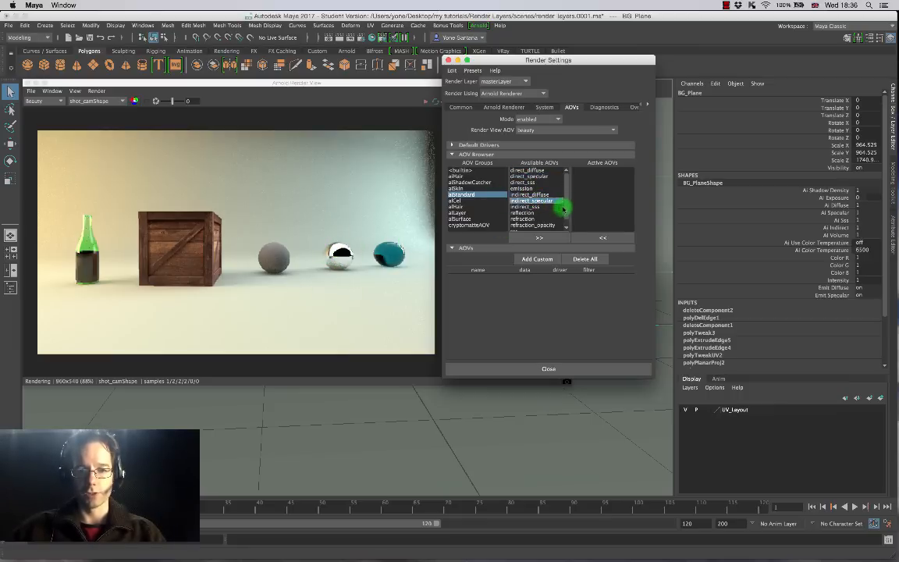
click(523, 219)
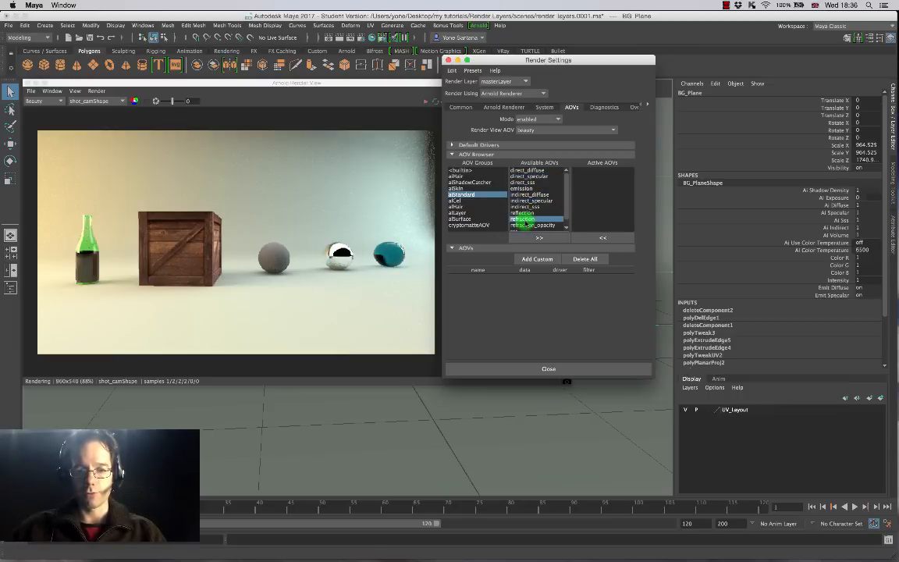
click(527, 213)
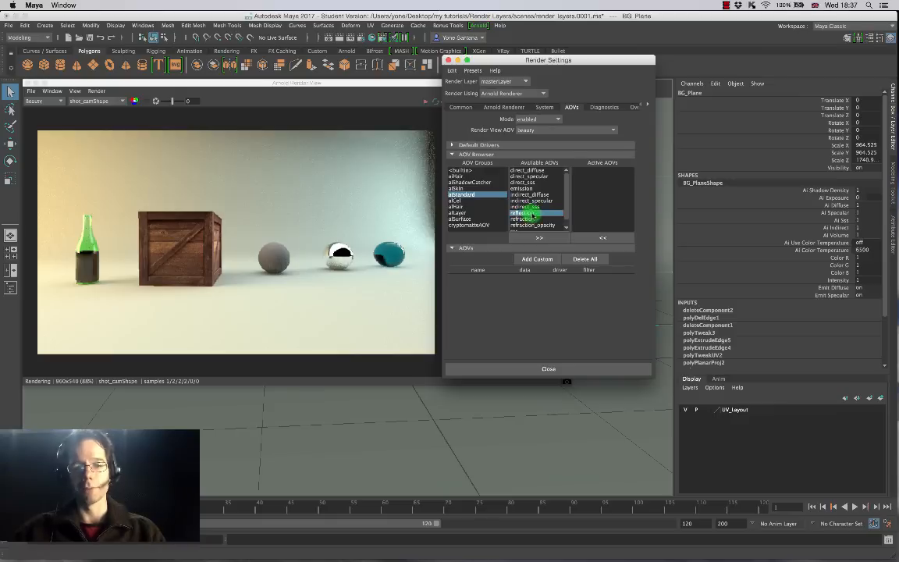
click(566, 228)
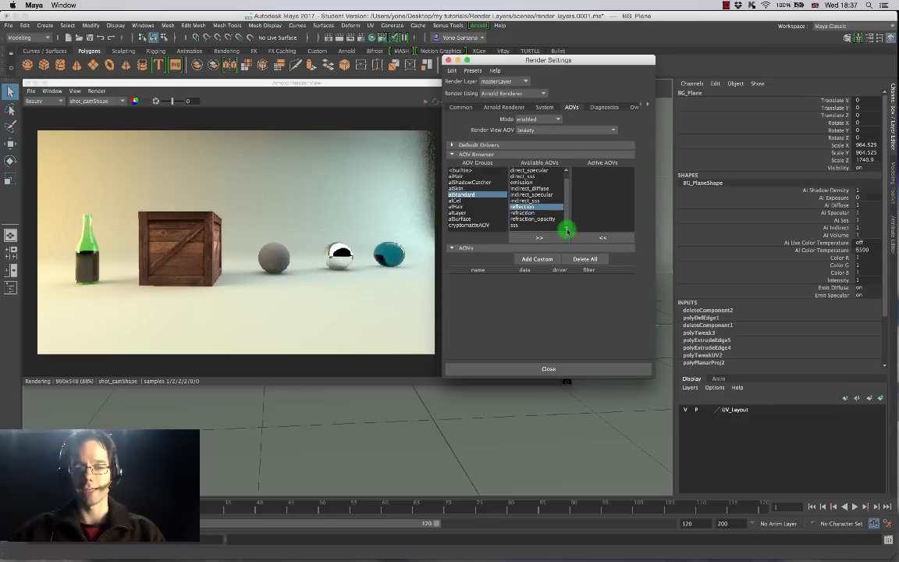
drag(566, 220, 567, 191)
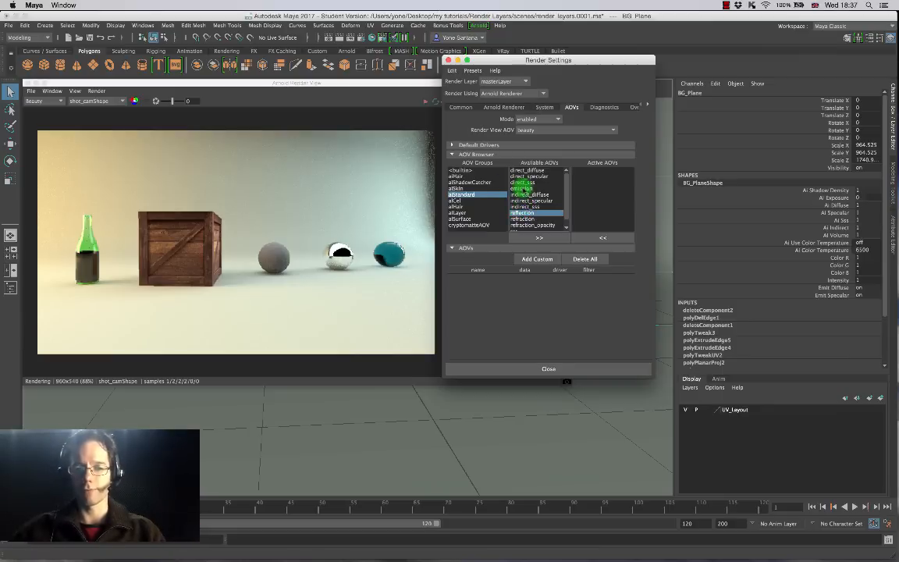
click(522, 189)
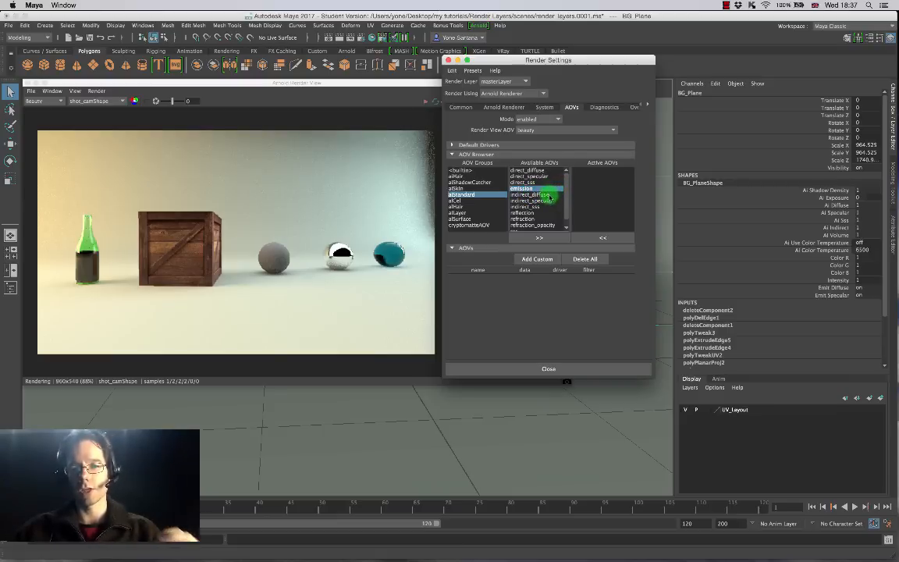
Step: Activate the direct_diffuse, direct_specular, indirect_diffuse, indirect_specular and refraction AOVs, and check the output driver options for direct_diffuse
click(537, 170)
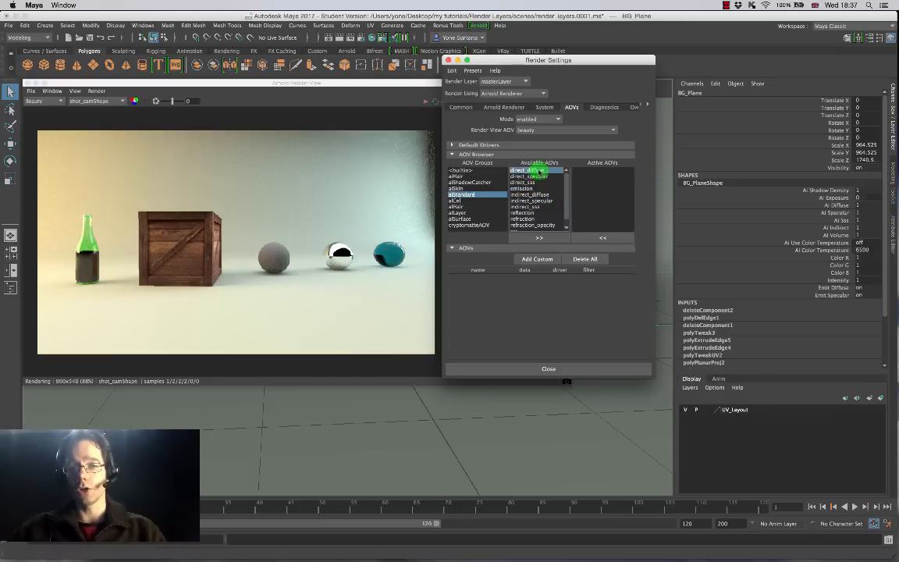
shift+click(538, 176)
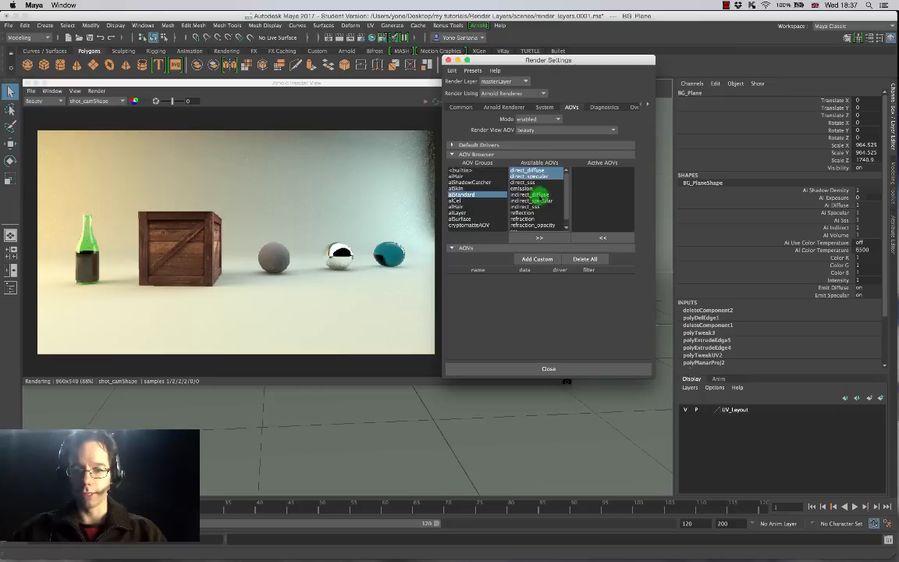
super+click(538, 195)
super+click(535, 201)
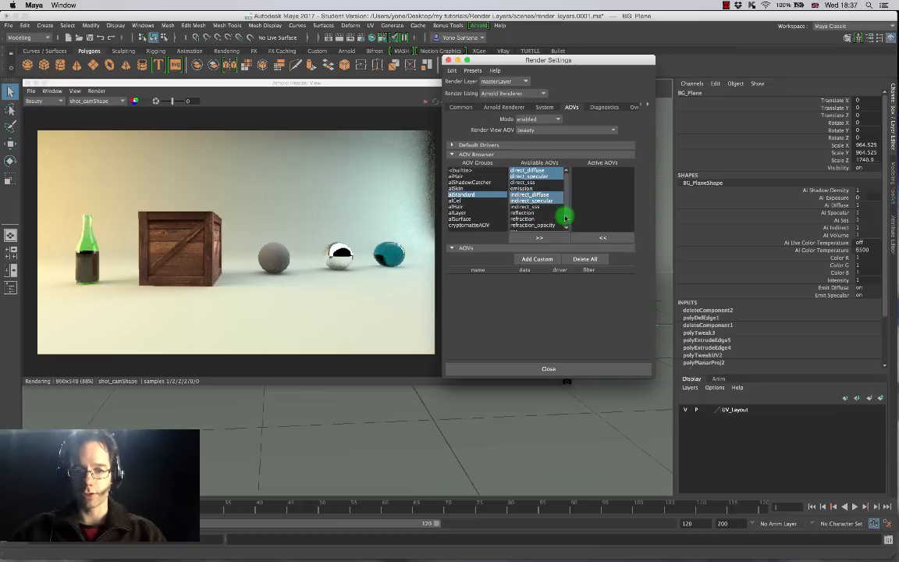
super+click(529, 219)
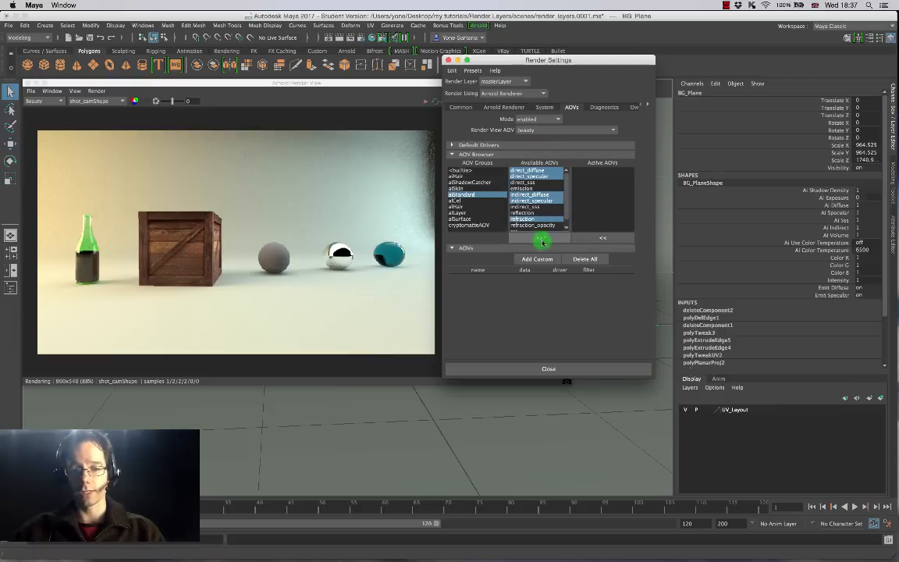
click(539, 239)
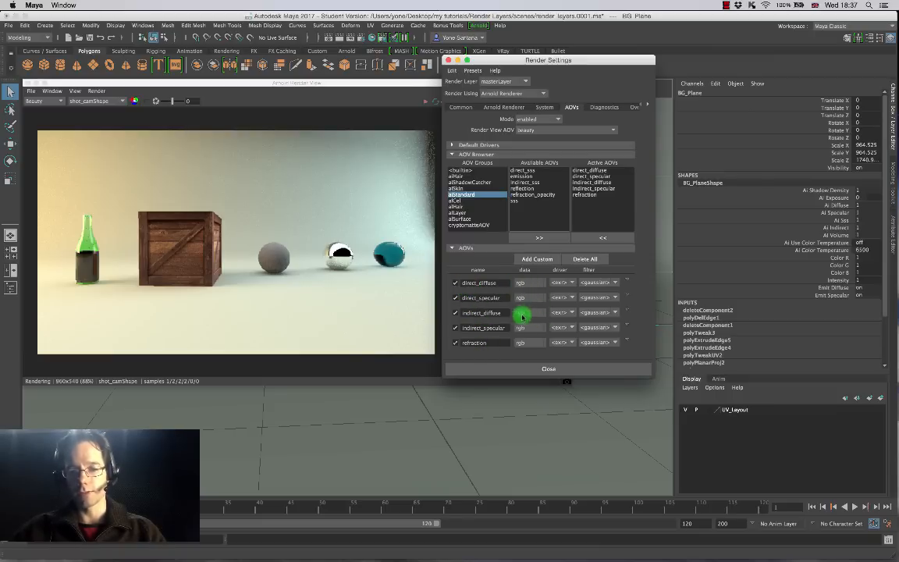
click(574, 286)
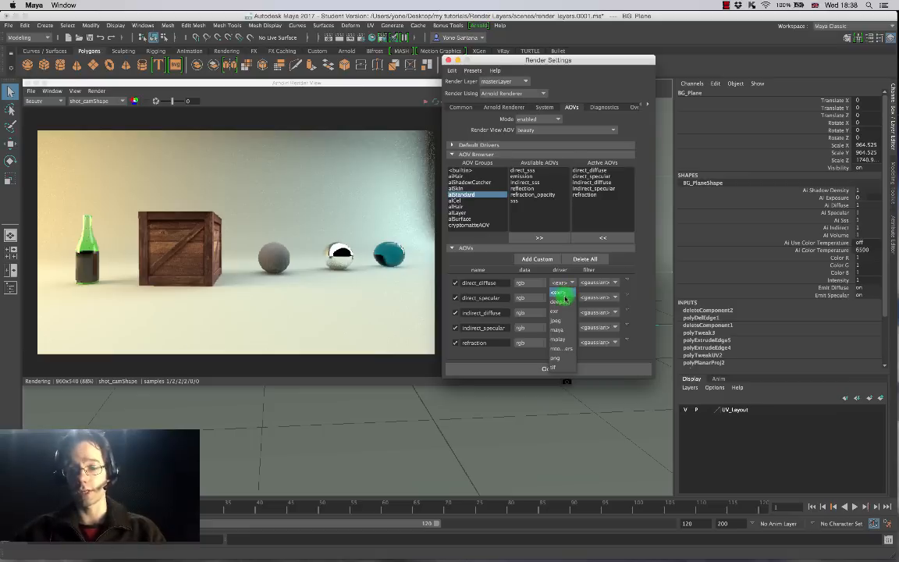
click(636, 261)
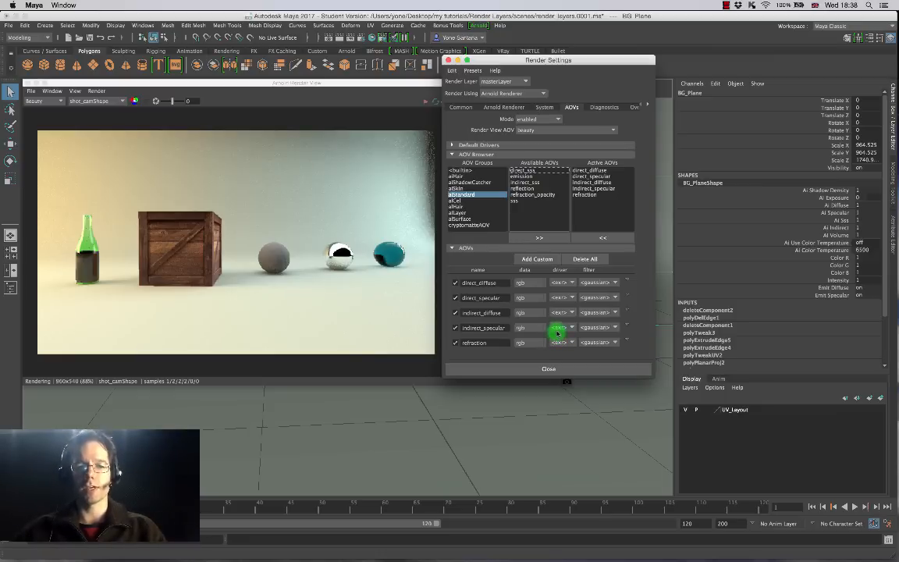
Step: Bring up the Arnold render of the scene and display its direct_diffuse AOV
click(337, 87)
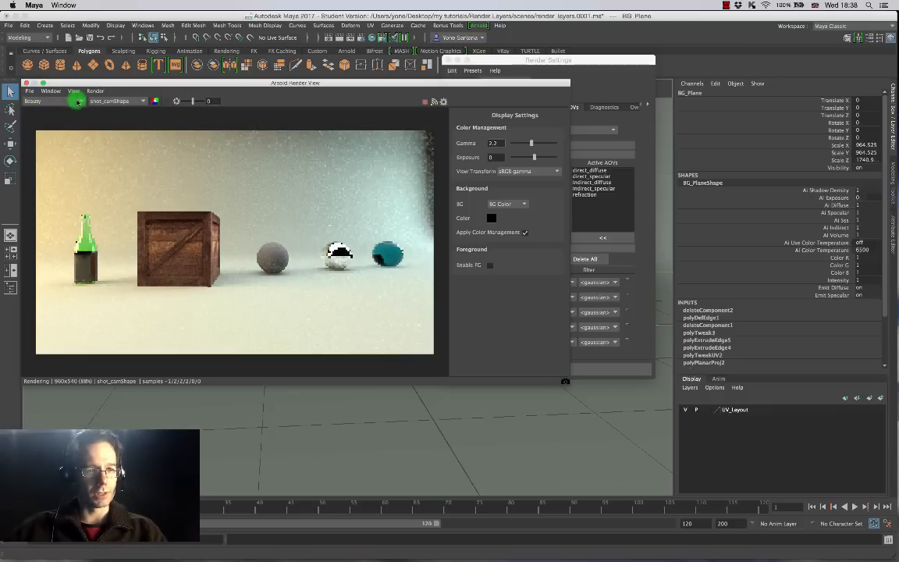
click(77, 102)
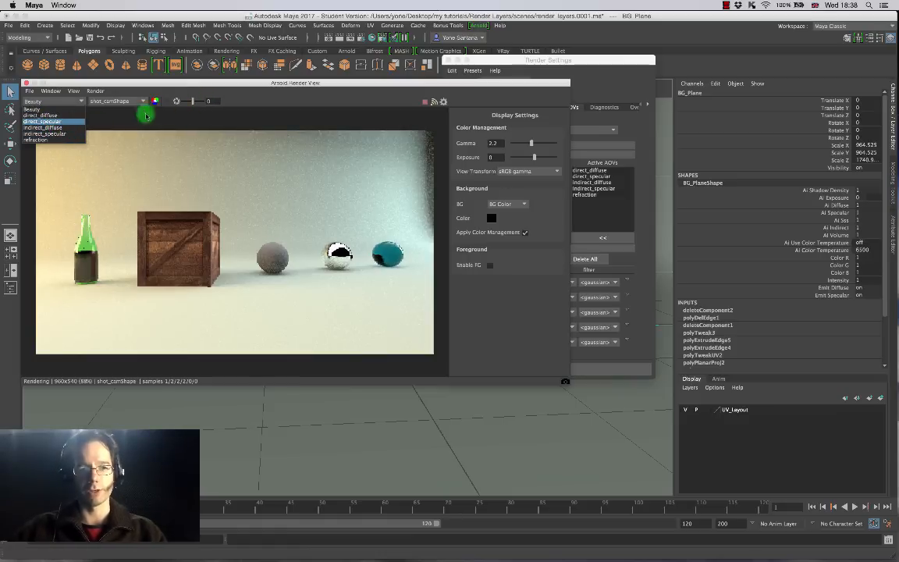
click(56, 115)
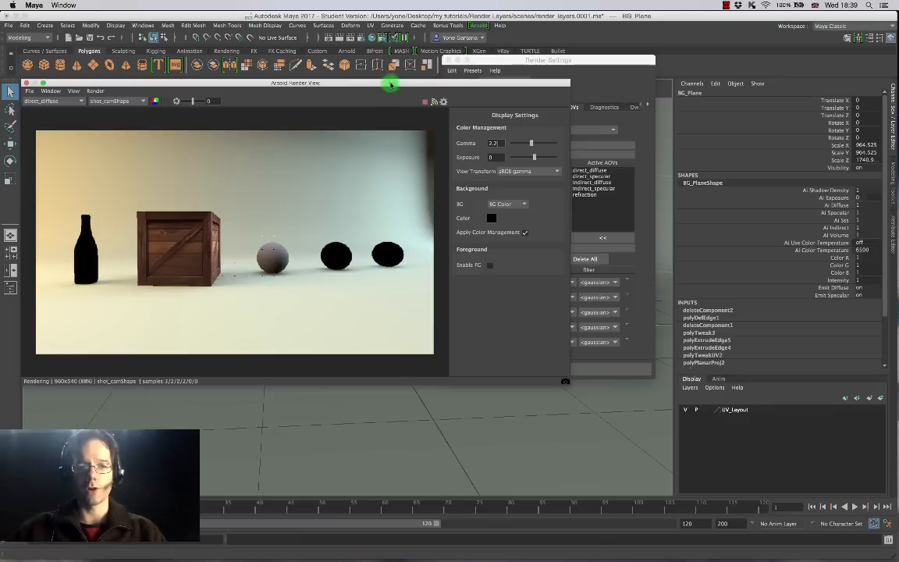
Step: Uncover the viewport, select the chrome sphere beside the grey sphere and open its material attributes, then rearrange the render windows
drag(391, 81, 366, 354)
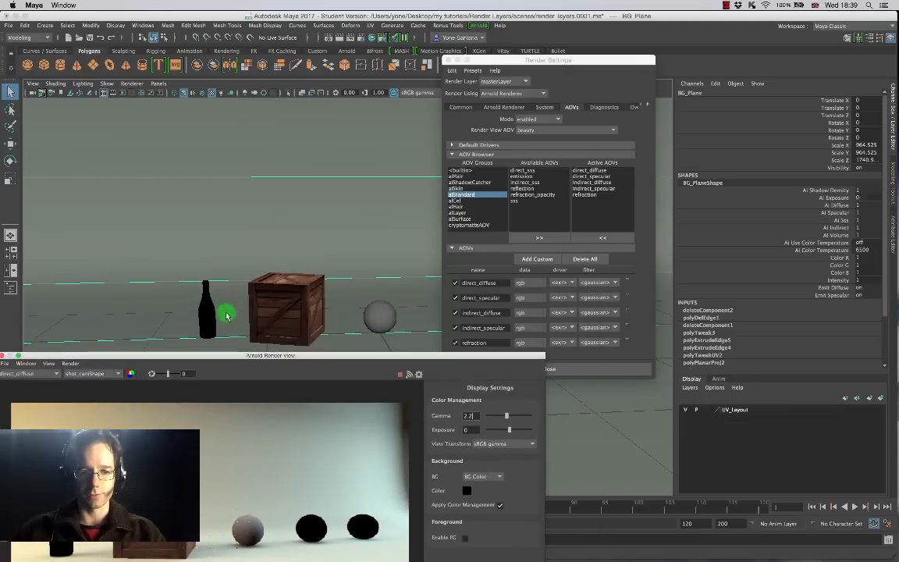
drag(498, 60, 559, 63)
click(464, 314)
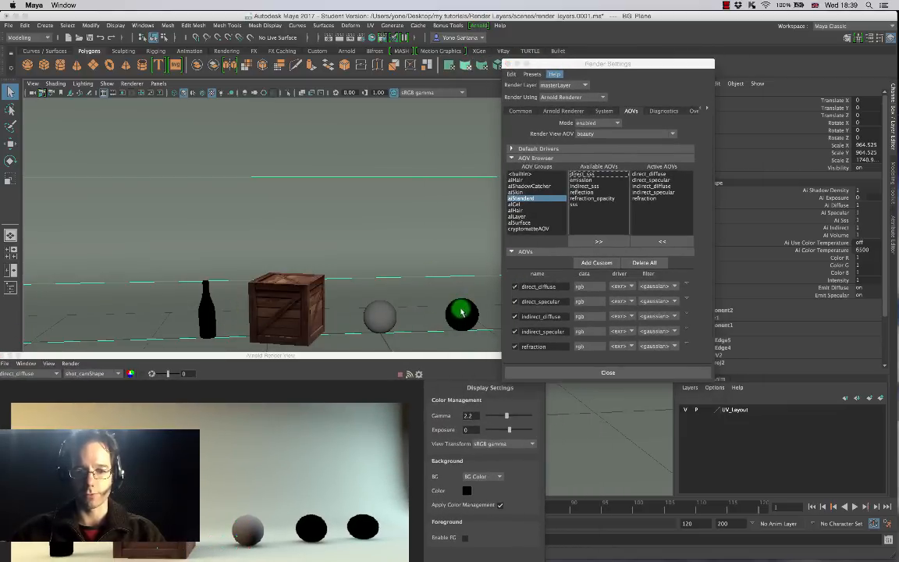
right_drag(462, 314, 472, 510)
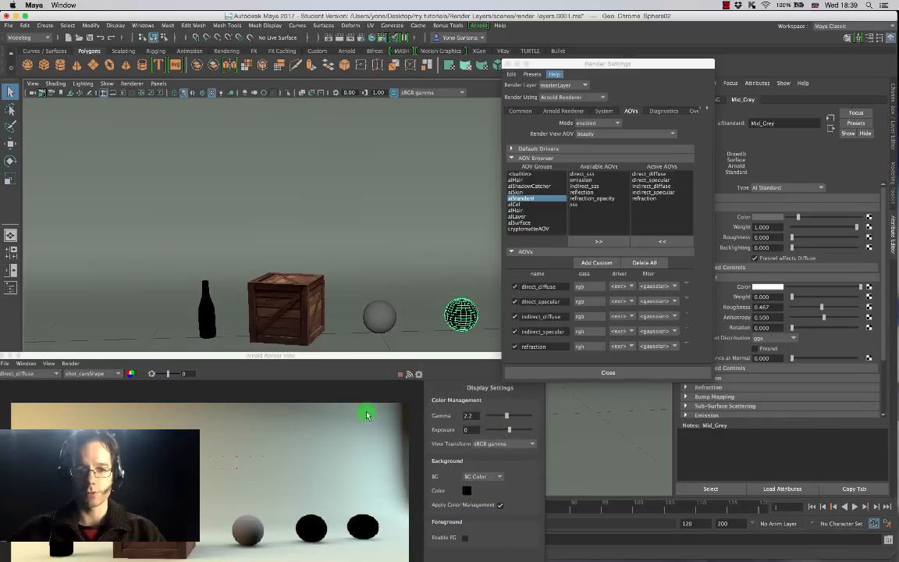
click(393, 362)
drag(398, 356, 422, 117)
drag(606, 65, 564, 63)
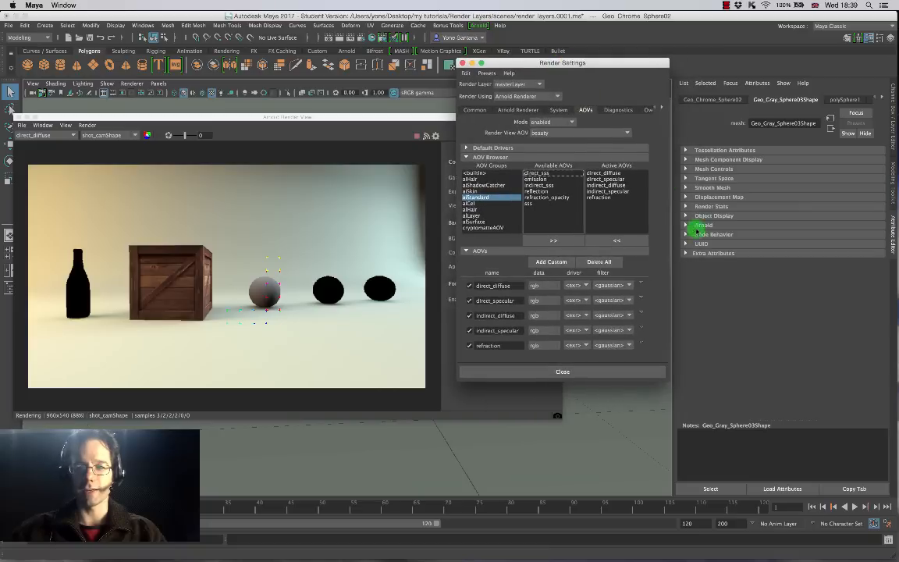
Step: Show the Chrome material's attributes and examine its diffuse and specular values
click(883, 97)
click(883, 97)
click(883, 97)
click(883, 97)
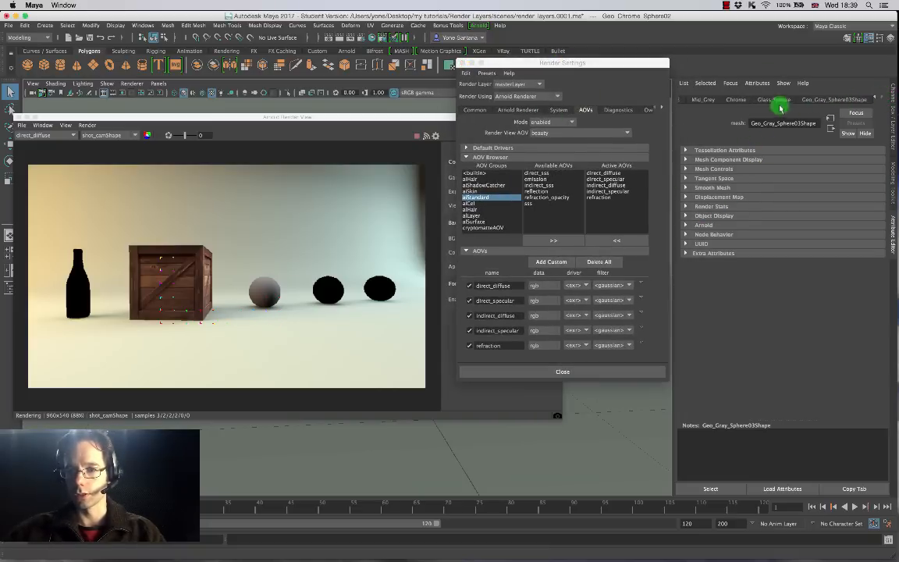
click(736, 99)
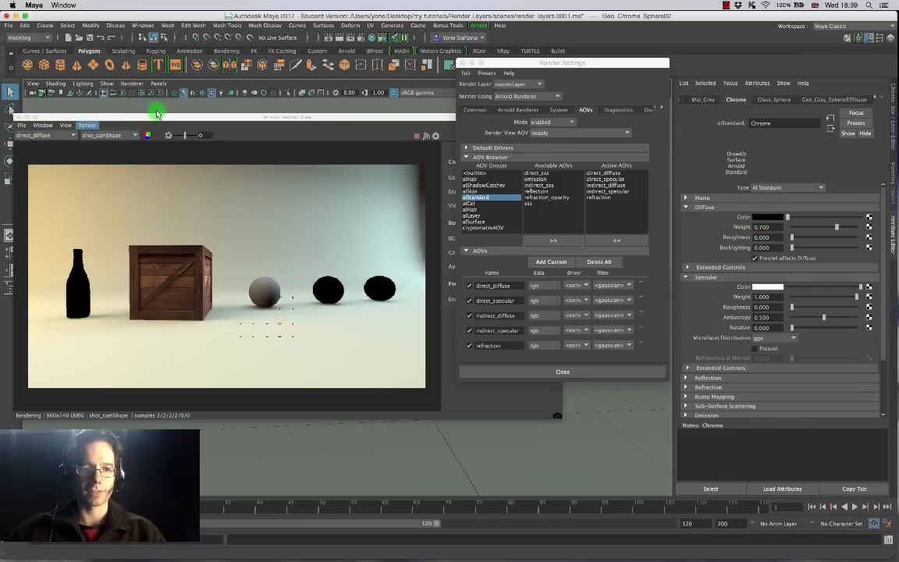
Step: Reposition the render view and display the direct_specular AOV
drag(148, 117, 213, 103)
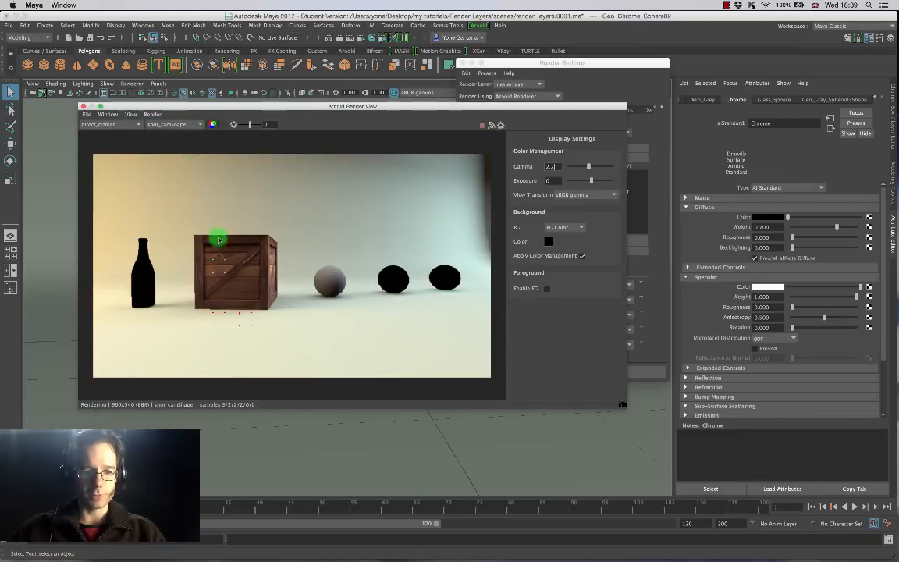
click(132, 124)
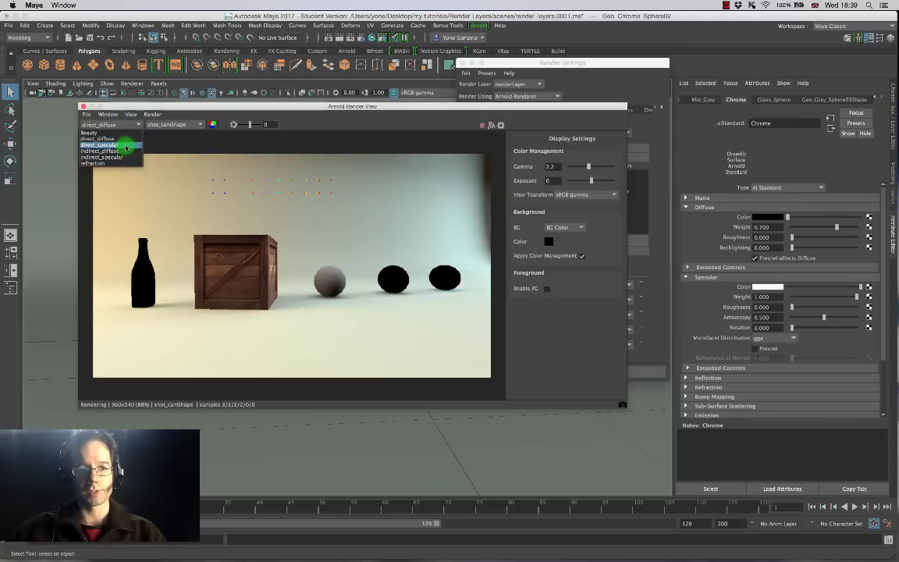
click(121, 146)
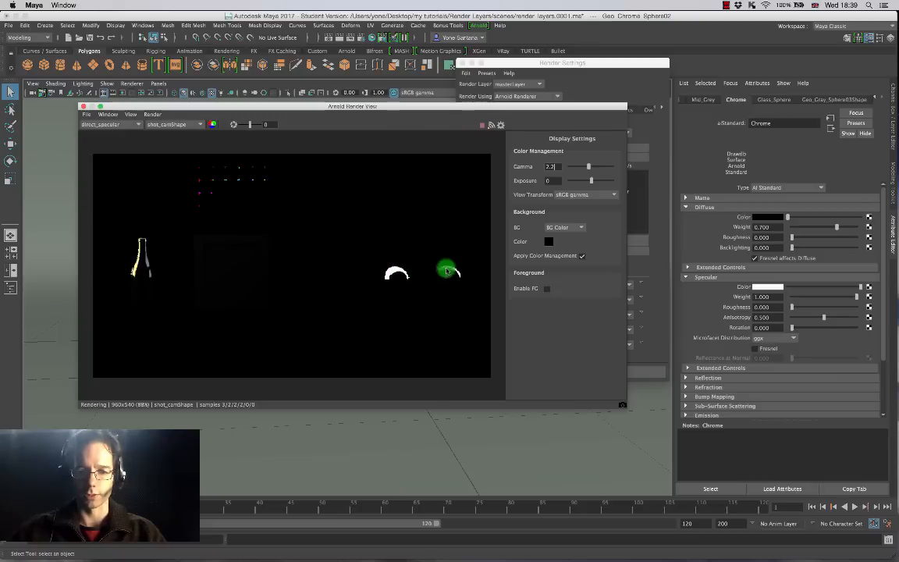
Step: Display the indirect_diffuse AOV in the render view, then examine the Arnold sampling and ray depth settings
click(134, 125)
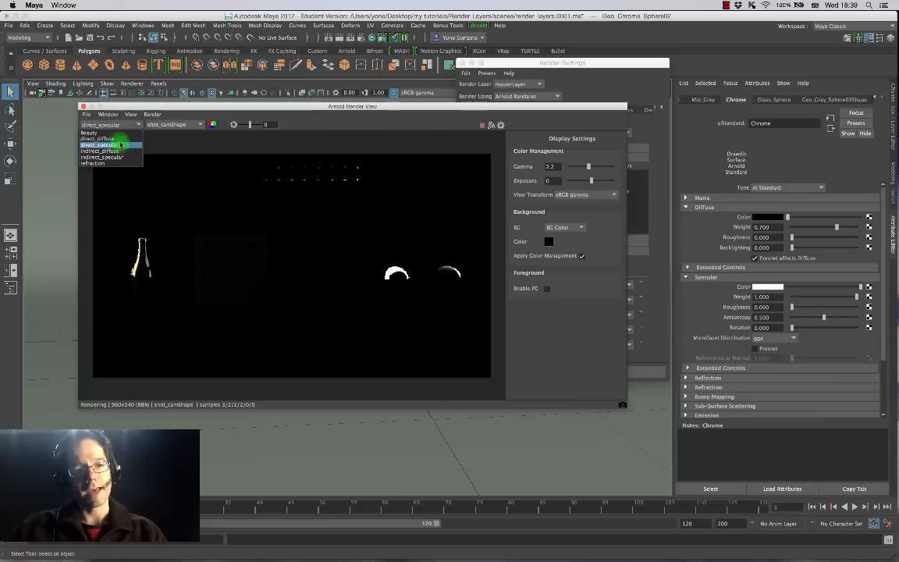
click(114, 150)
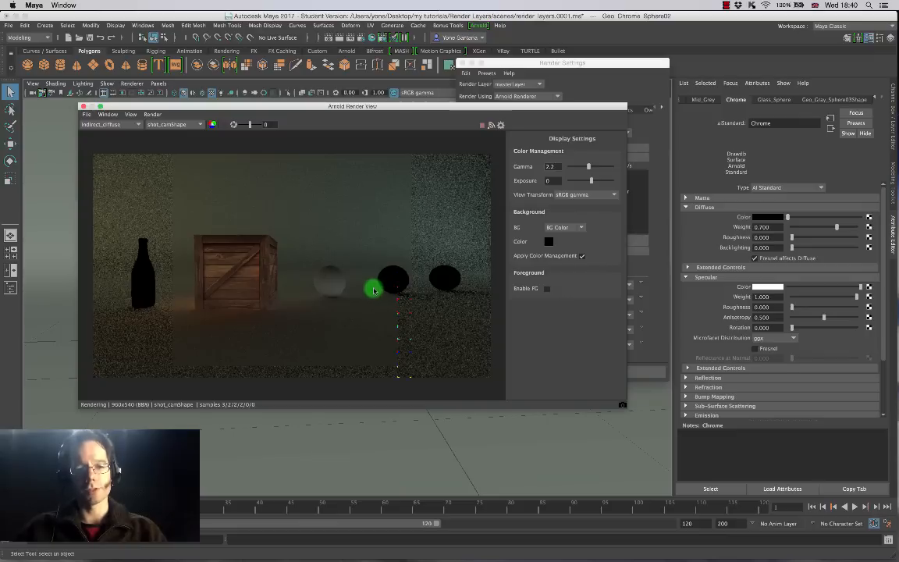
click(561, 62)
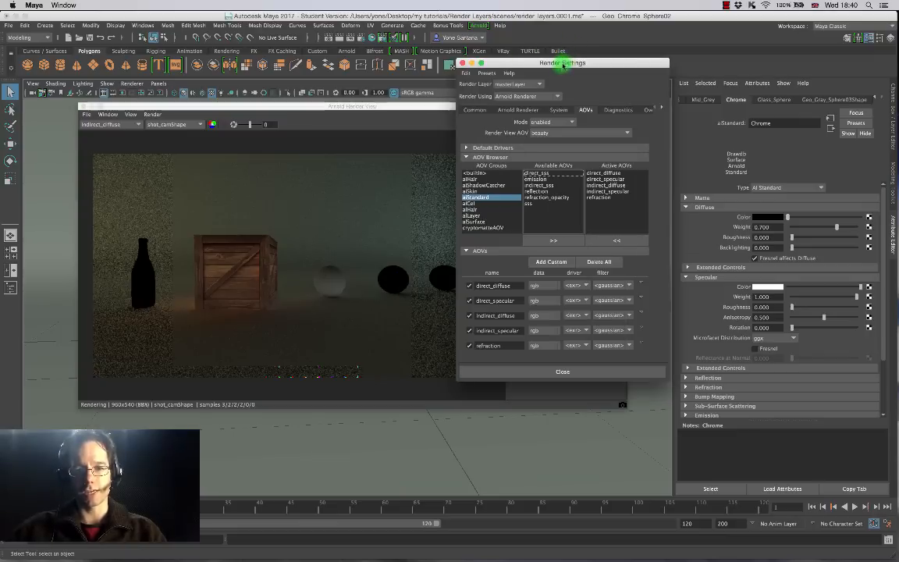
click(478, 110)
click(516, 110)
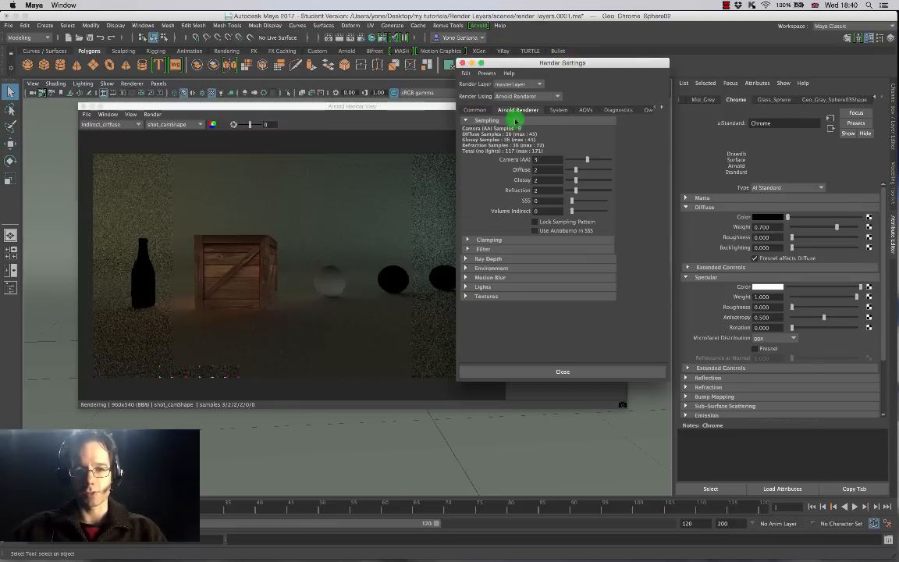
double_click(543, 170)
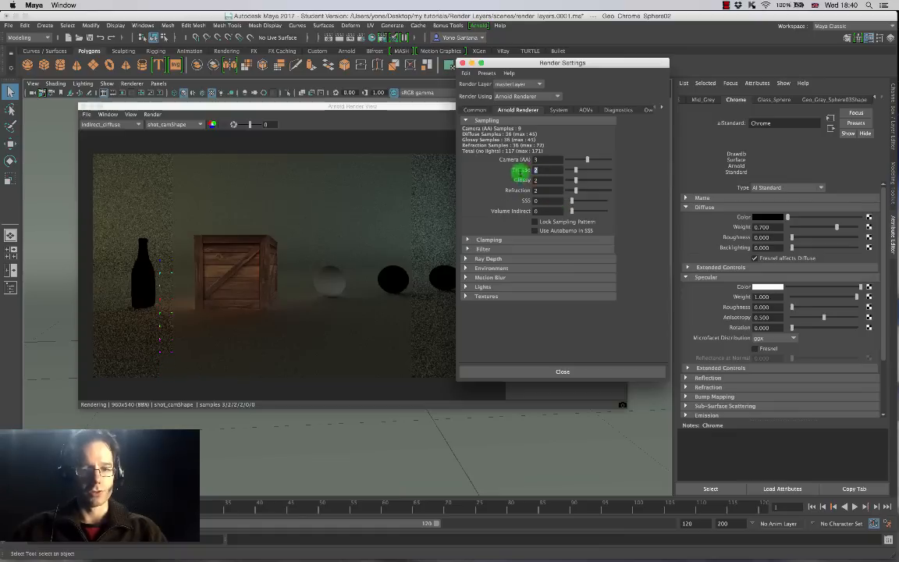
click(471, 259)
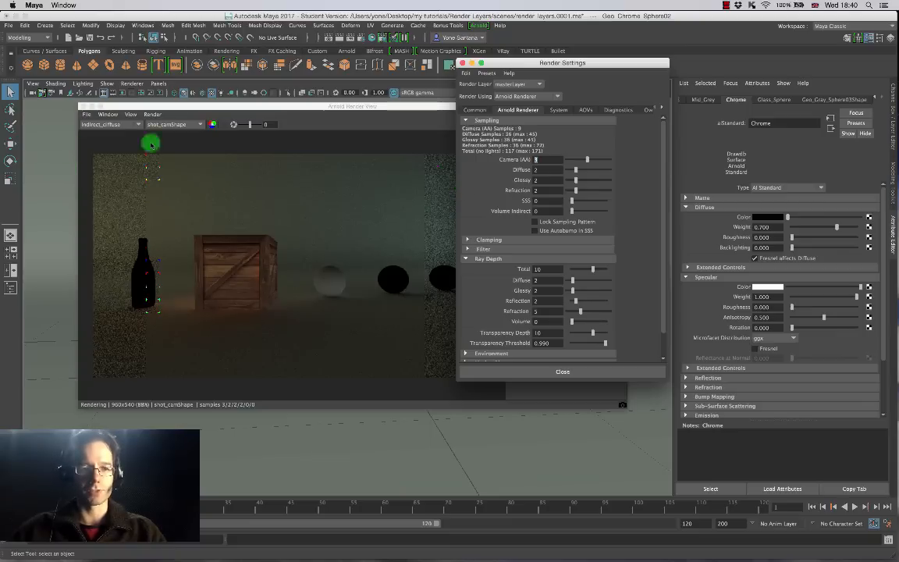
Step: Move the Render Settings window off the rendered image and display the indirect_specular AOV, followed by the refraction AOV
drag(480, 63, 545, 57)
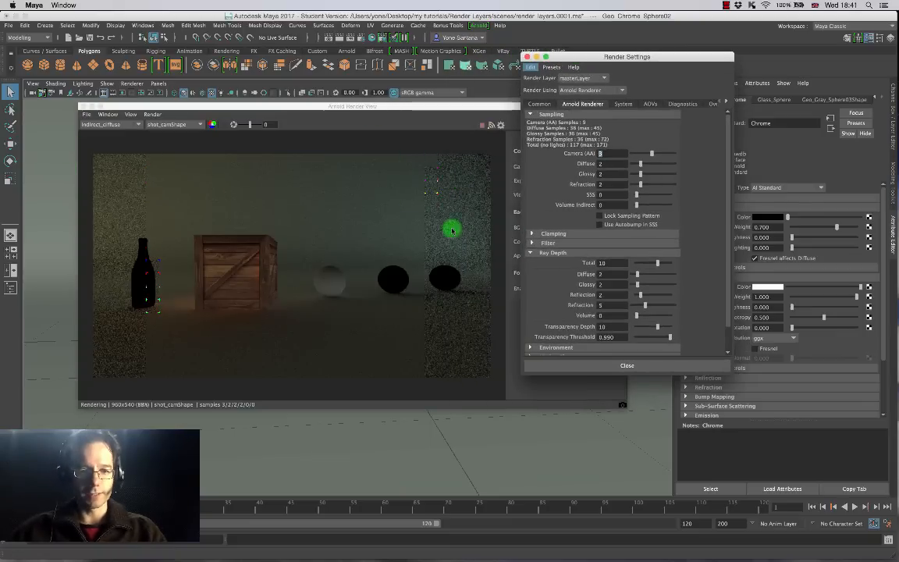
click(138, 127)
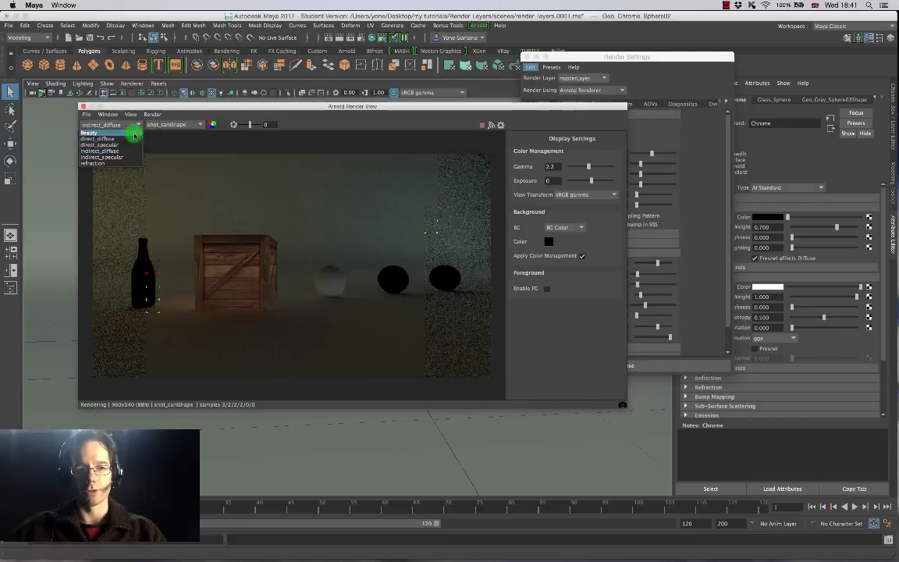
click(125, 155)
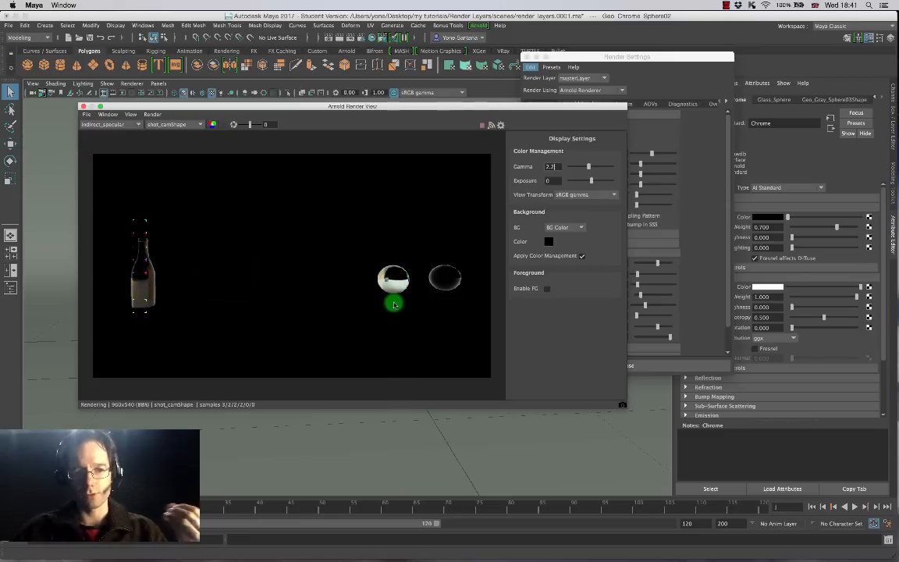
click(127, 124)
click(107, 164)
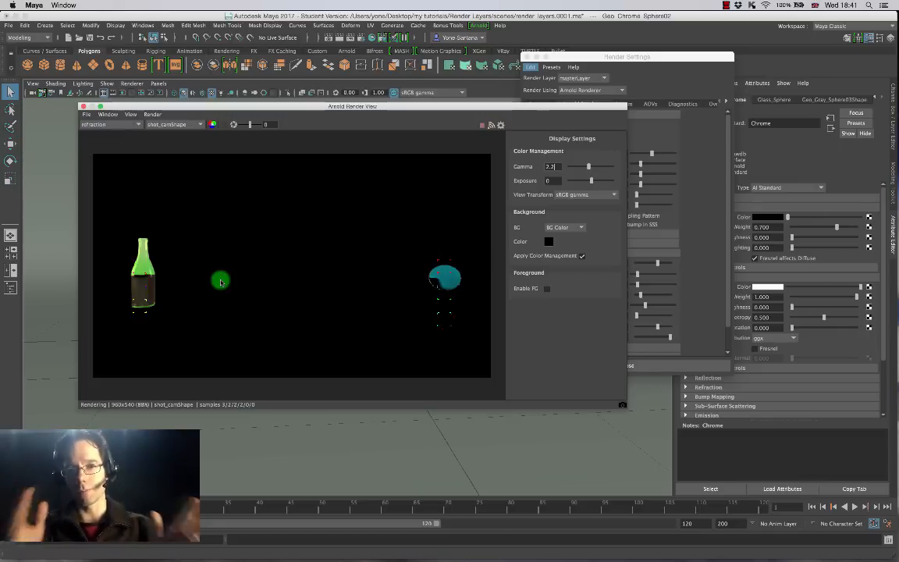
Step: Compare the Beauty render with the refraction AOV, ending on the refraction pass
click(128, 125)
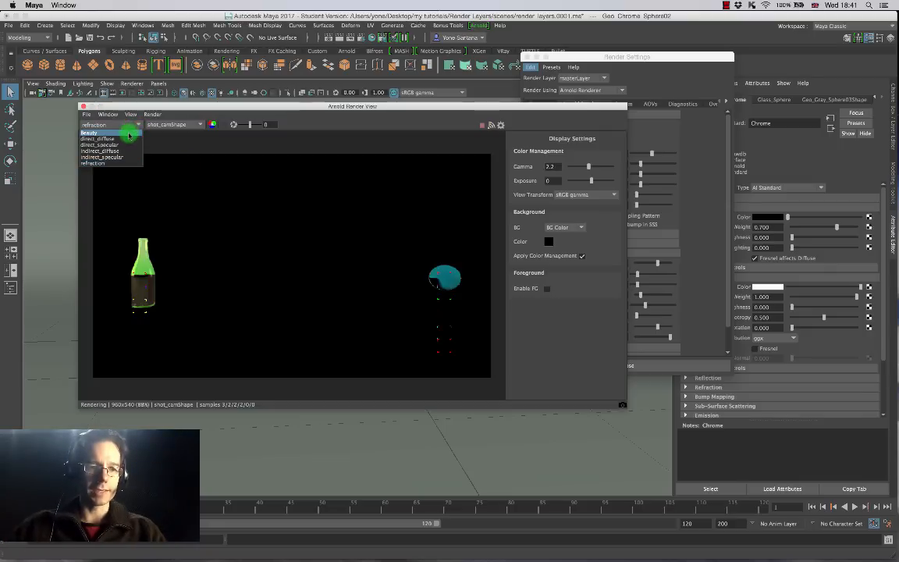
click(125, 133)
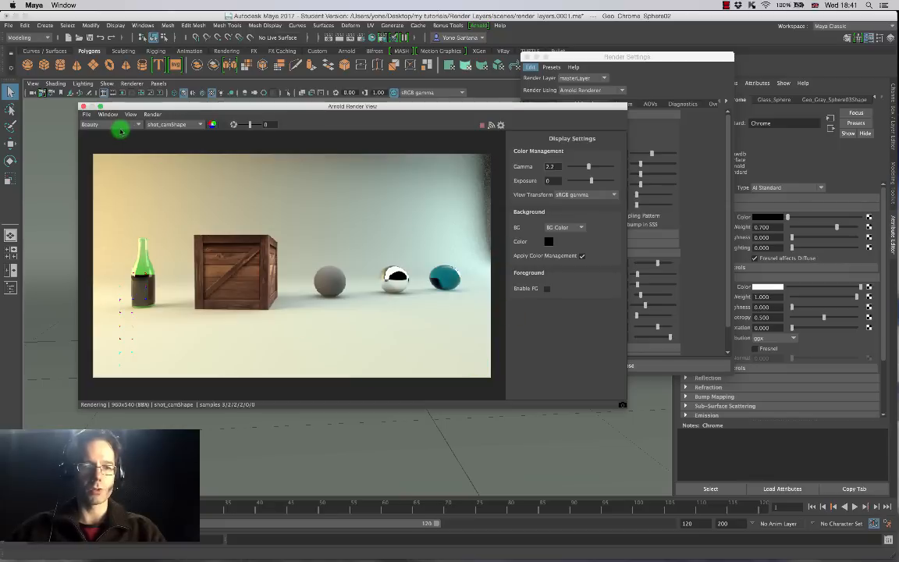
click(117, 125)
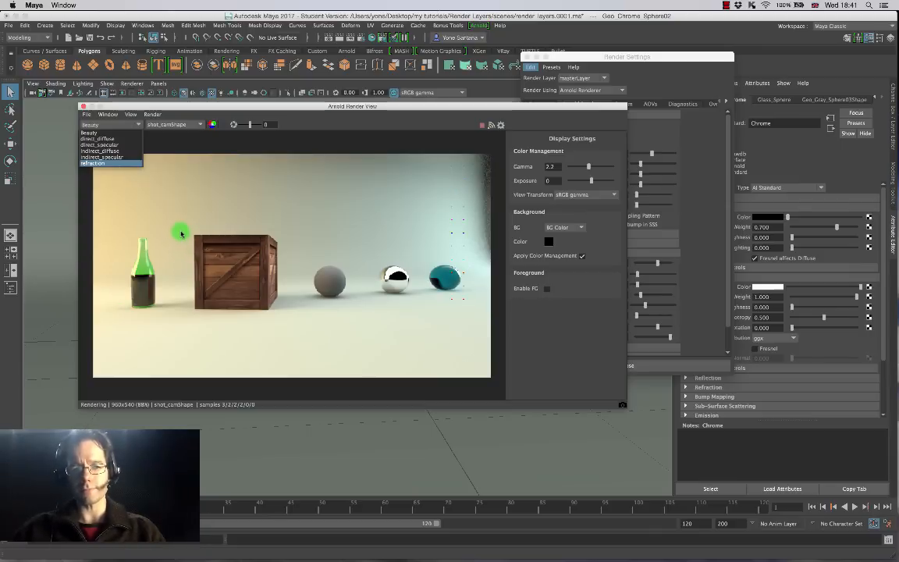
click(121, 163)
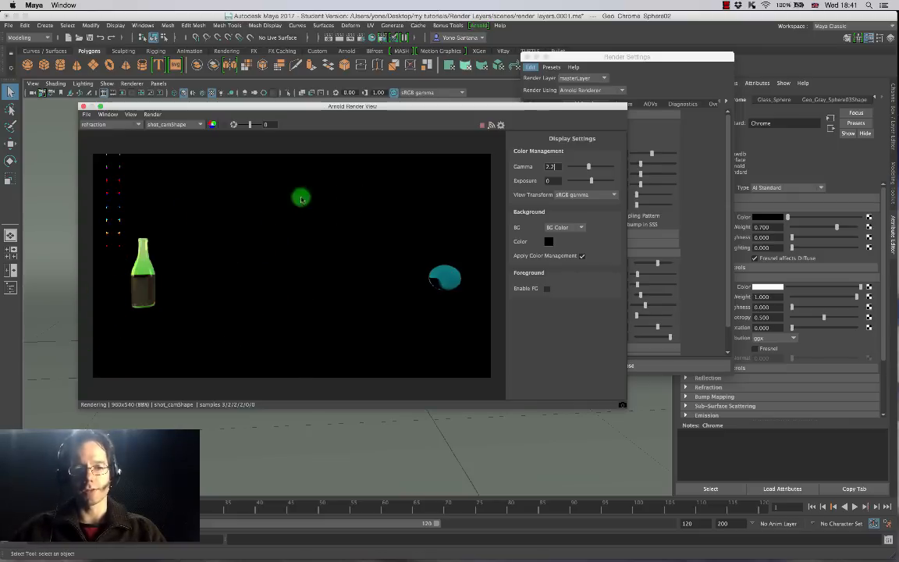
Step: Inspect the refraction pass in greyscale and alpha channel display, then return it to full colour
click(211, 125)
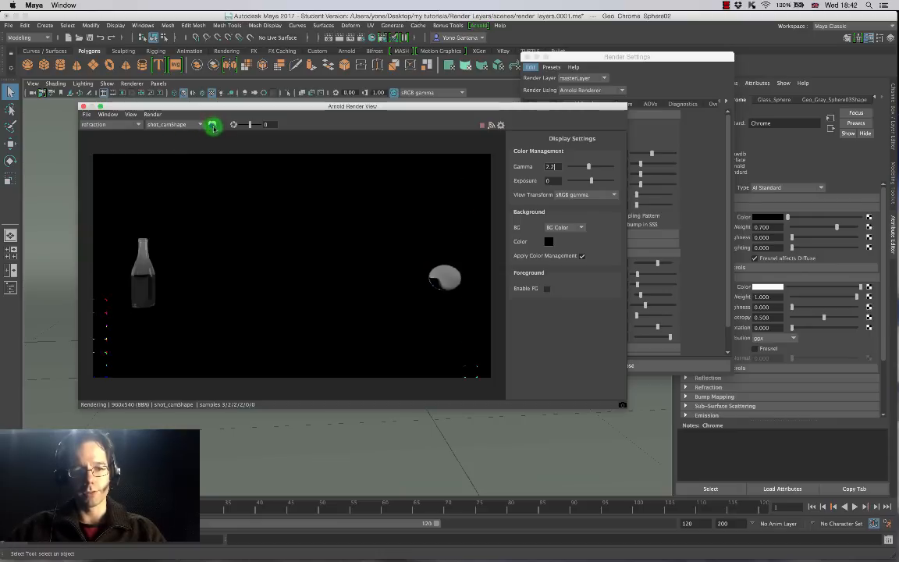
click(212, 126)
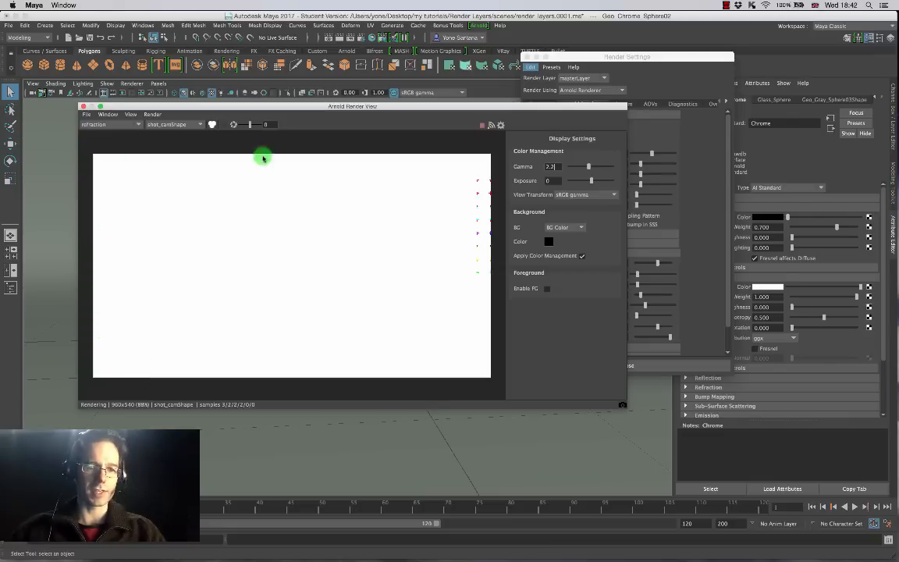
click(212, 124)
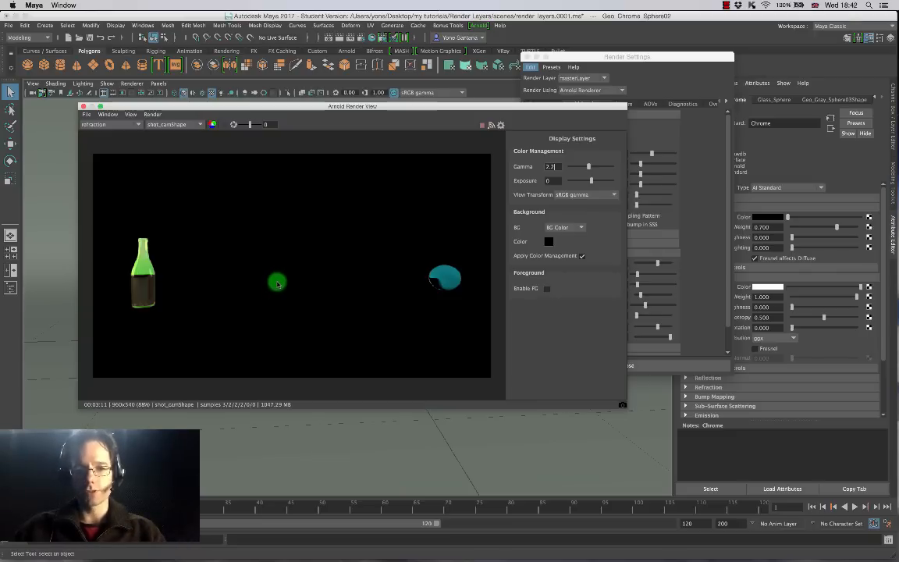
Step: Close the Arnold Render View and Render Settings windows and select the background plane in the viewport
click(83, 107)
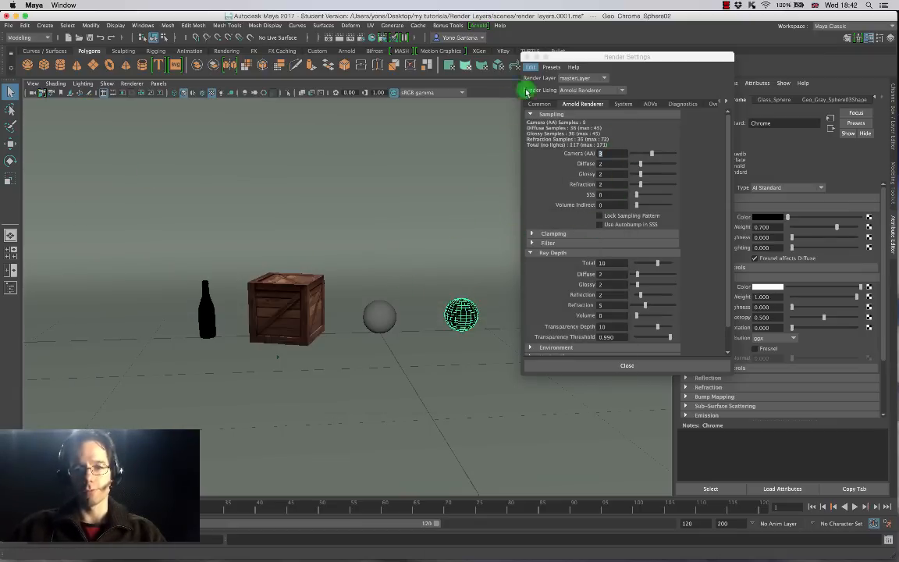
click(526, 57)
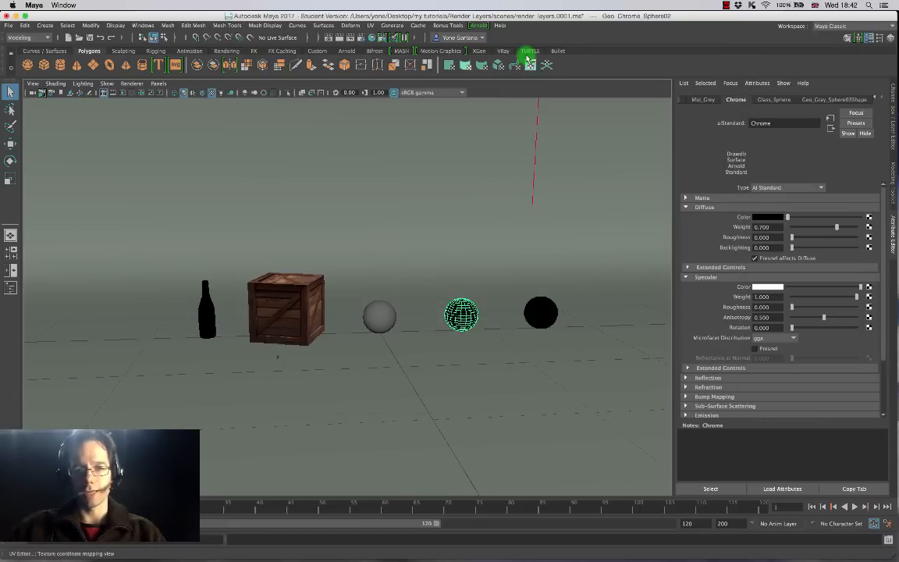
click(438, 261)
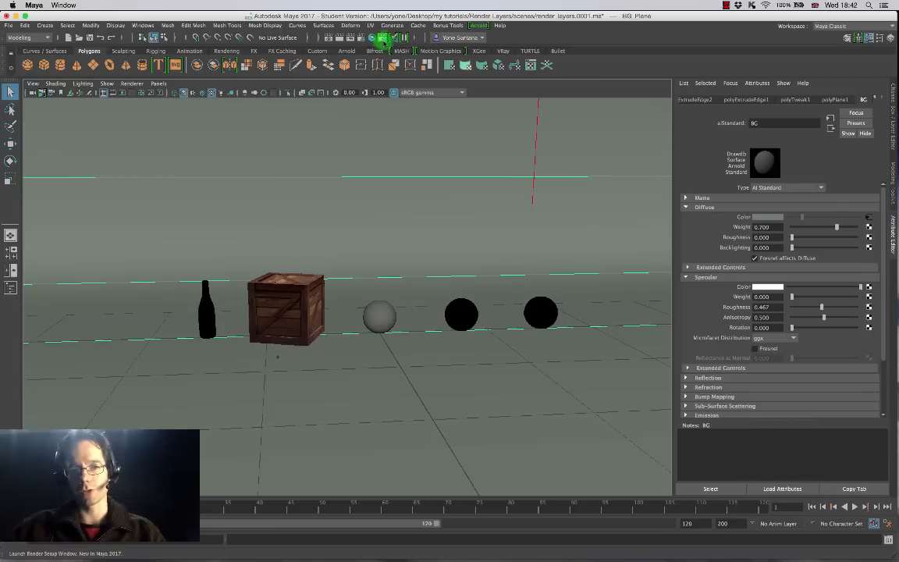
Step: Open the Render Setup editor and reposition its window over the viewport
click(143, 26)
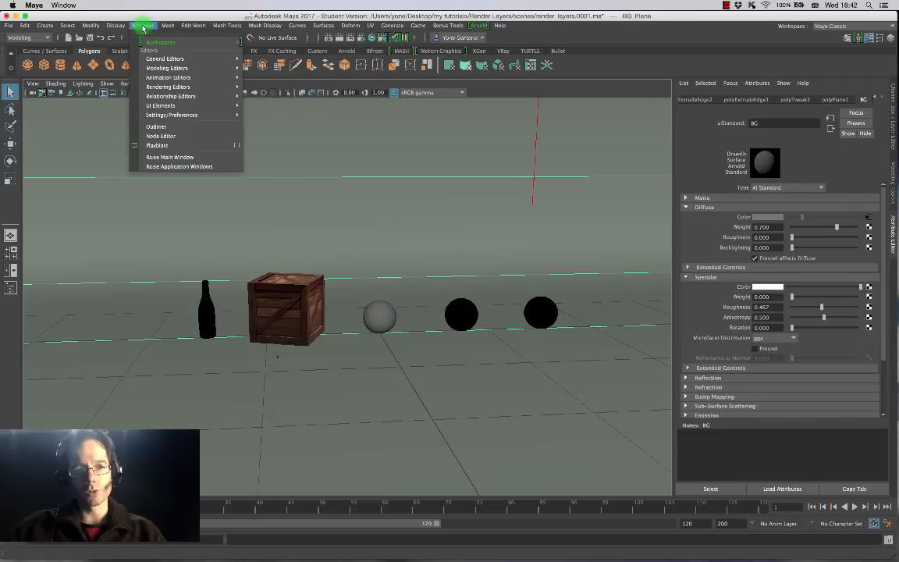
click(164, 86)
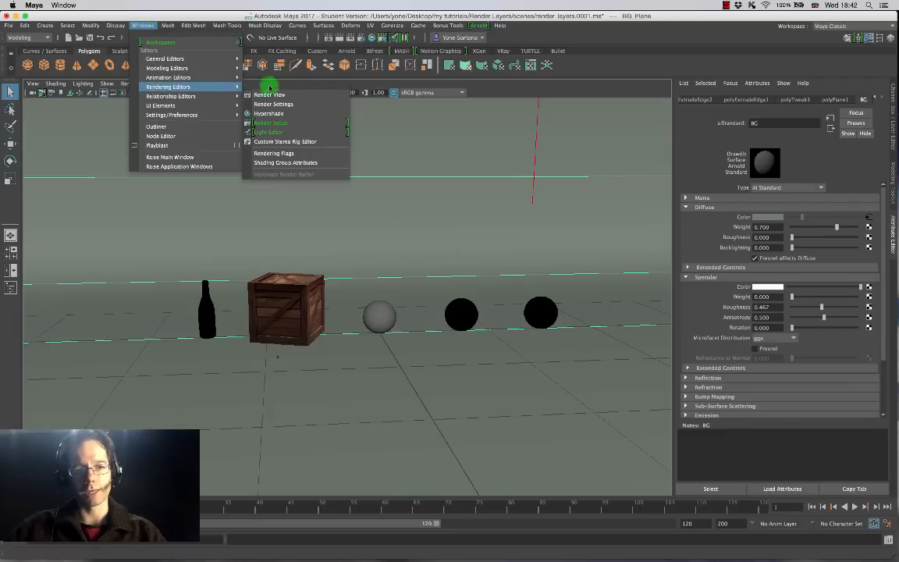
click(282, 124)
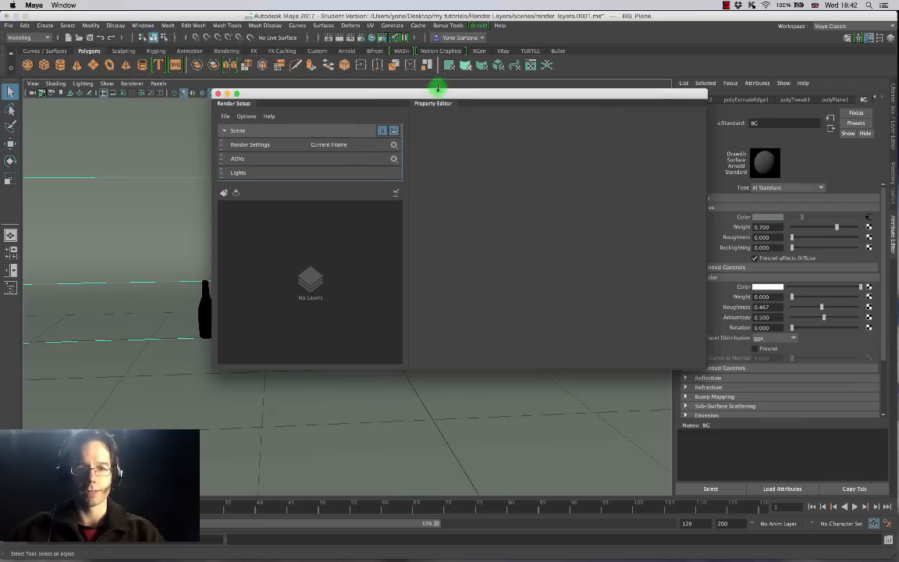
drag(438, 86, 272, 103)
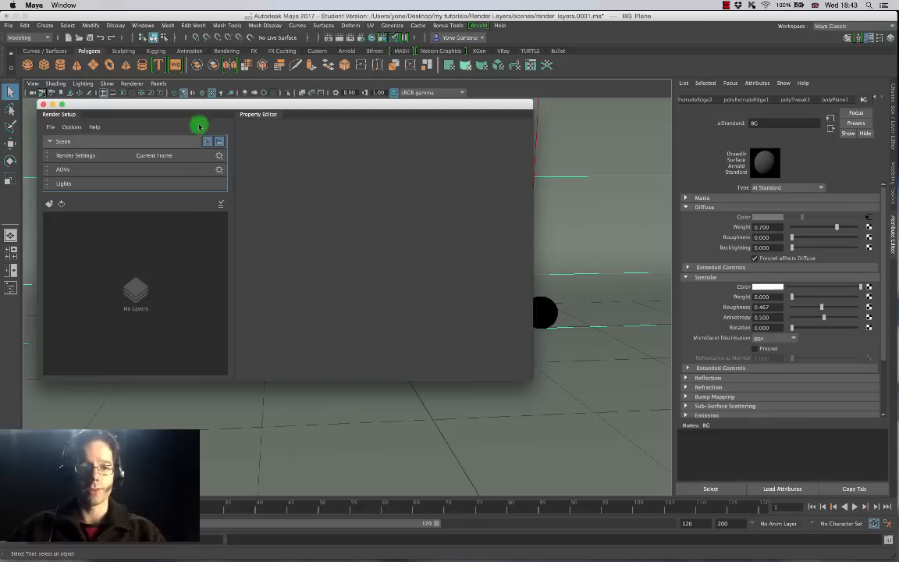
drag(195, 104, 475, 131)
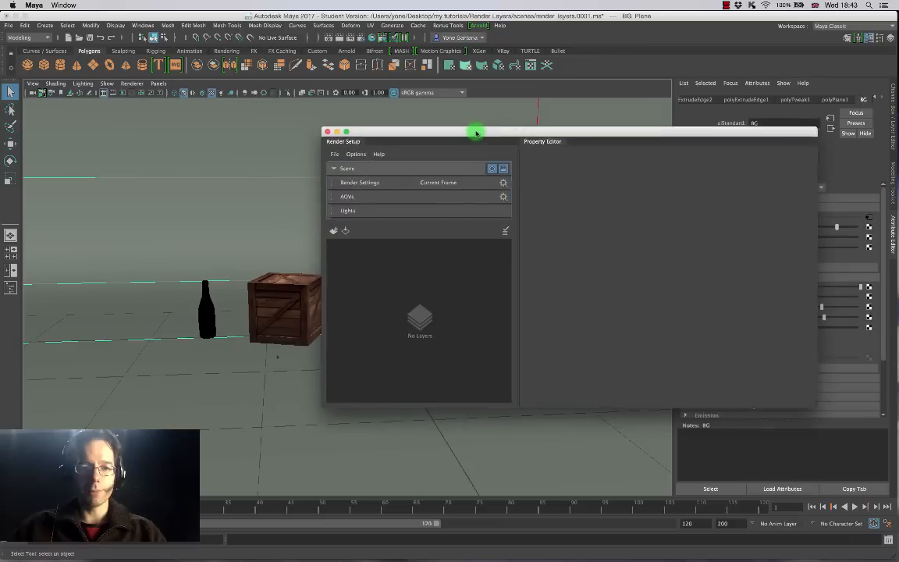
Step: Split the workspace into two side-by-side views, narrow the first one and show the Outliner in it
click(11, 270)
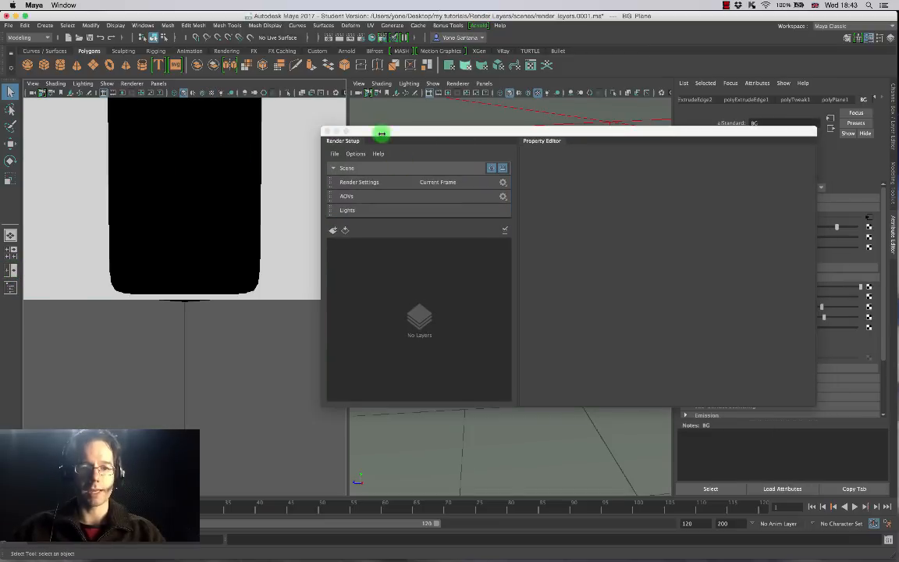
drag(381, 133, 217, 120)
click(159, 84)
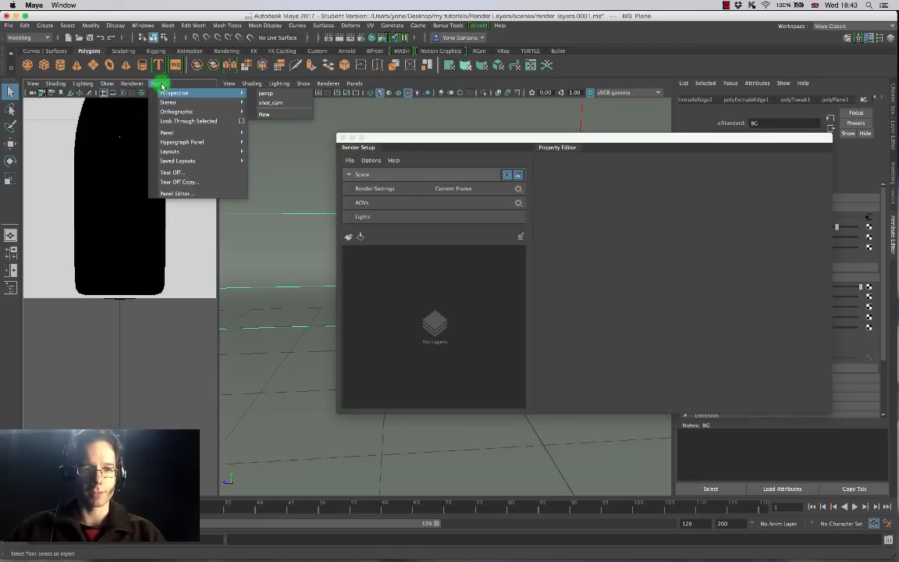
mouse_move(184, 133)
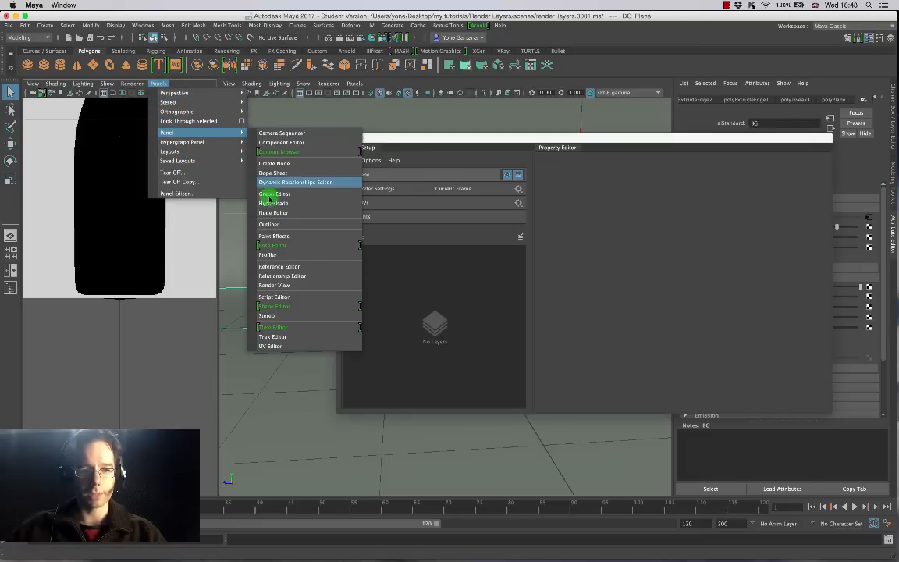
click(267, 224)
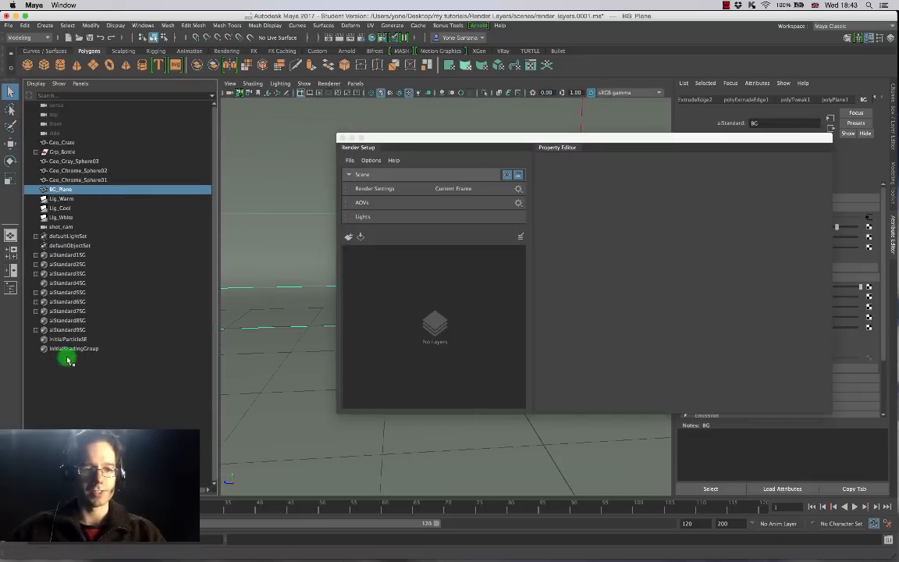
Step: Place the Render Setup window beside the Outliner so the scene's object list stays uncovered
drag(410, 148, 293, 105)
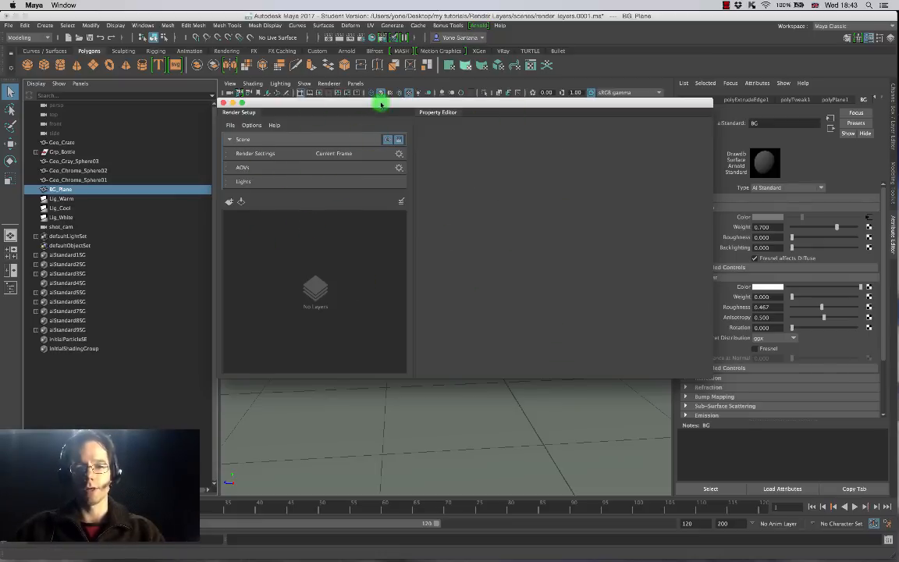
drag(381, 100, 673, 246)
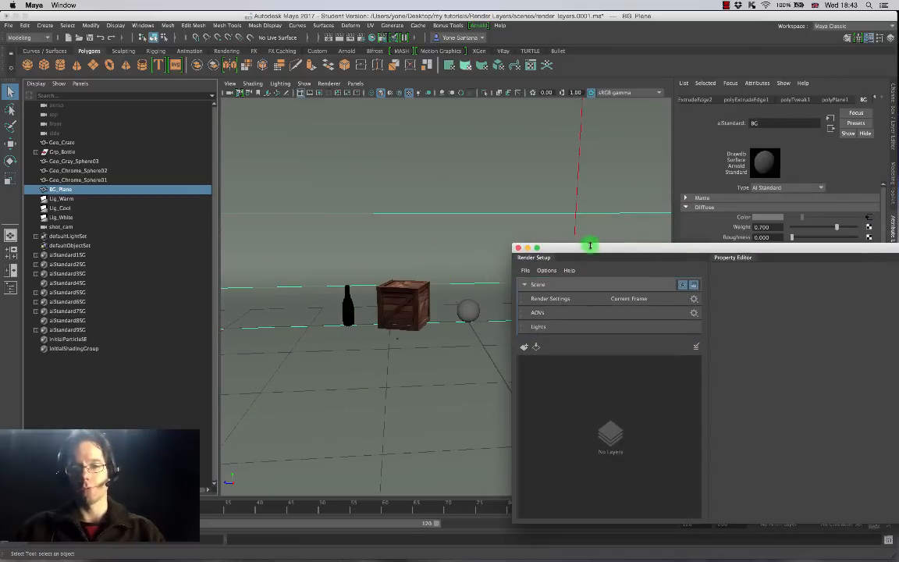
drag(581, 247, 293, 100)
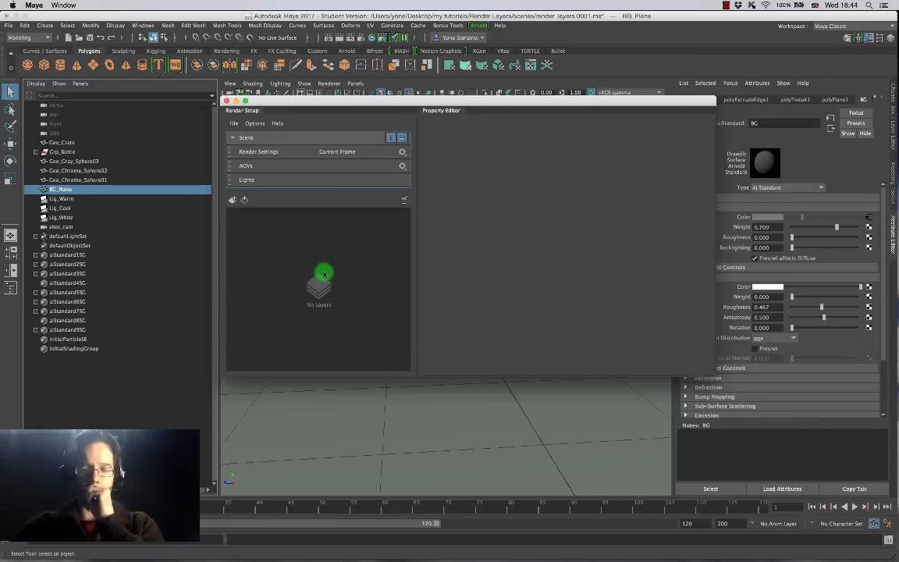
Step: Create a new render layer in Render Setup and name it AO
click(232, 199)
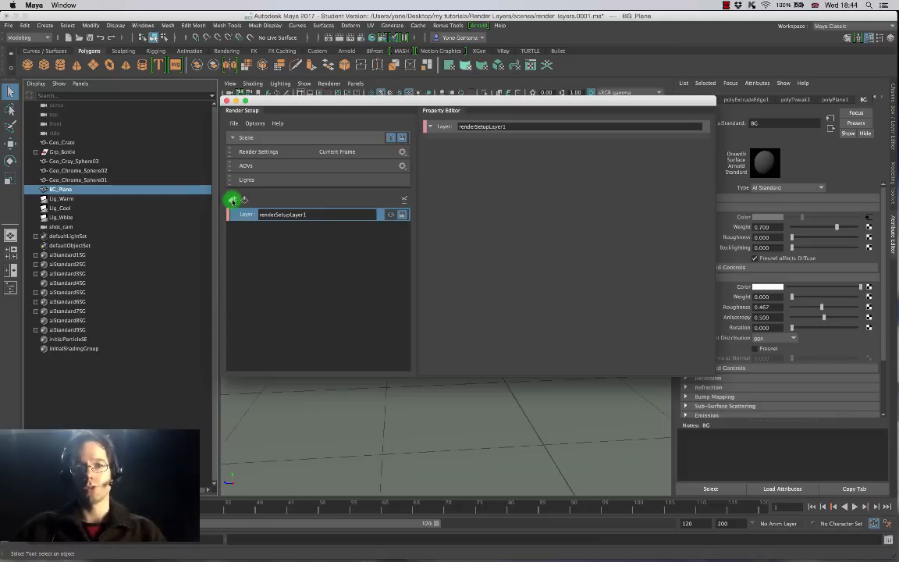
drag(324, 215, 245, 215)
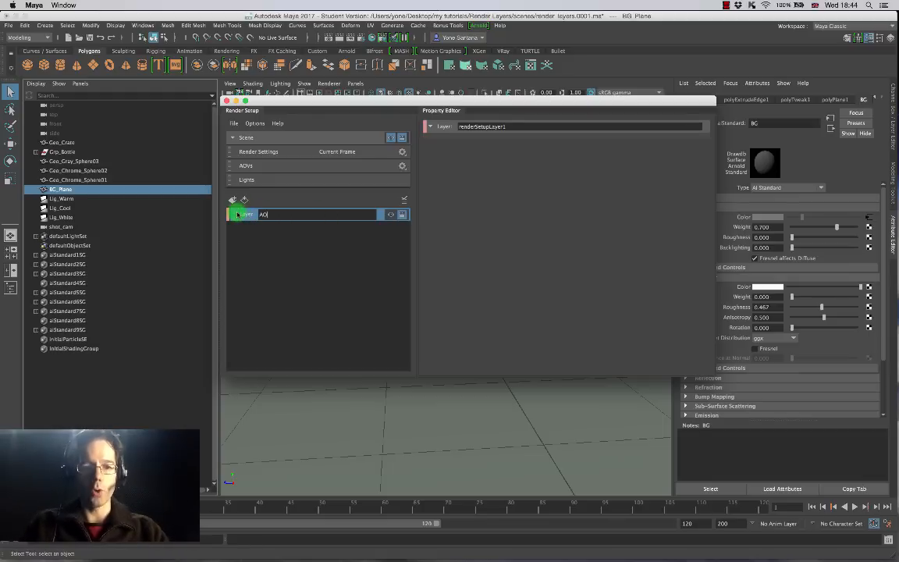
key(Return)
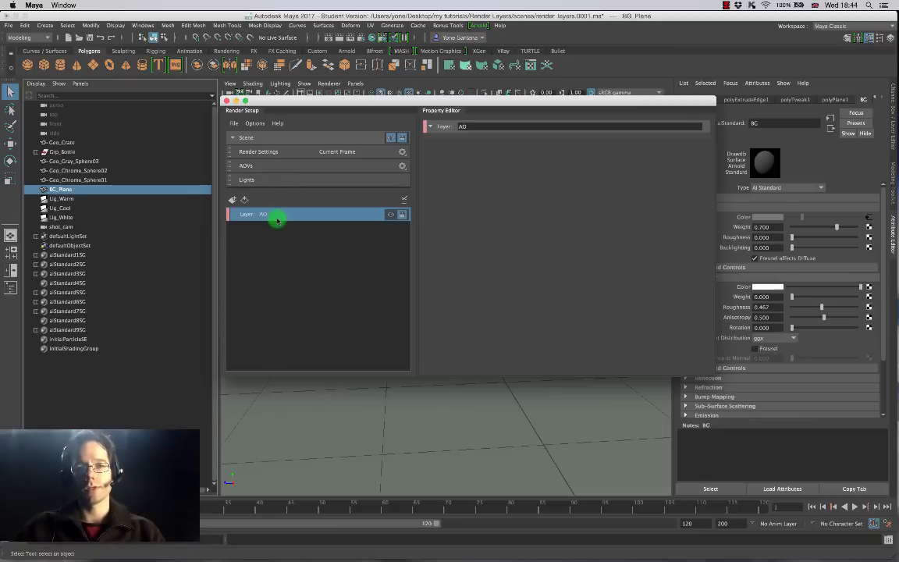
Step: Create a collection in the AO render layer and name it GEOMETRY
drag(317, 101, 295, 107)
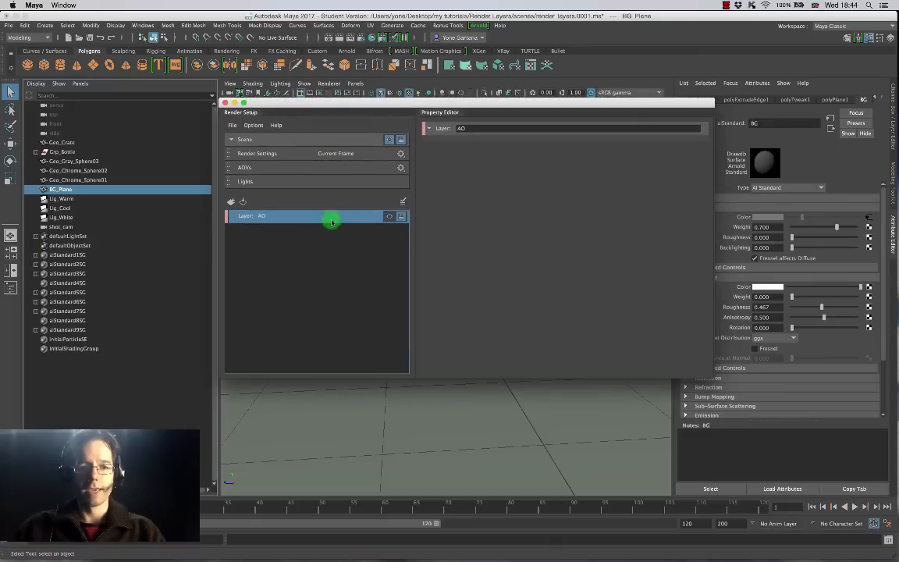
right_click(263, 217)
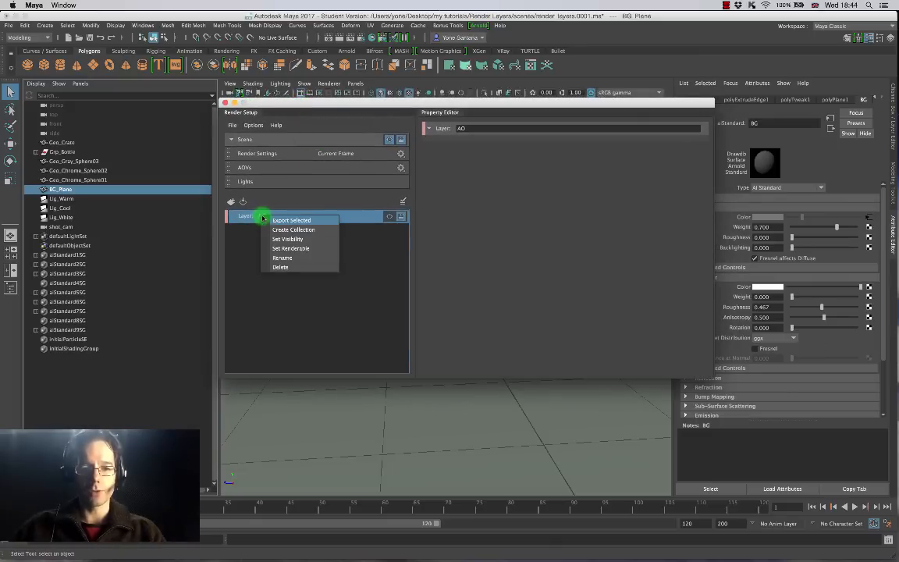
click(301, 230)
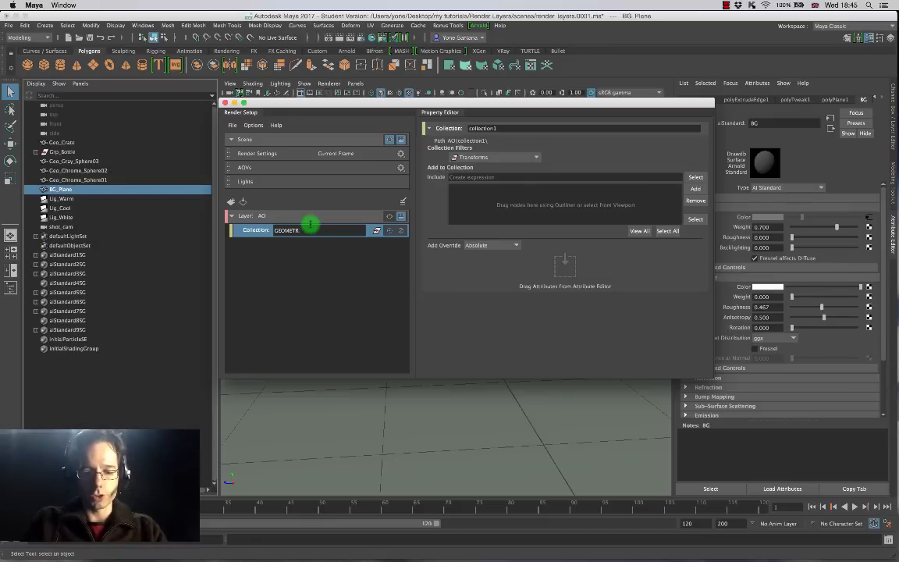
text(GEOMETRY)
key(Return)
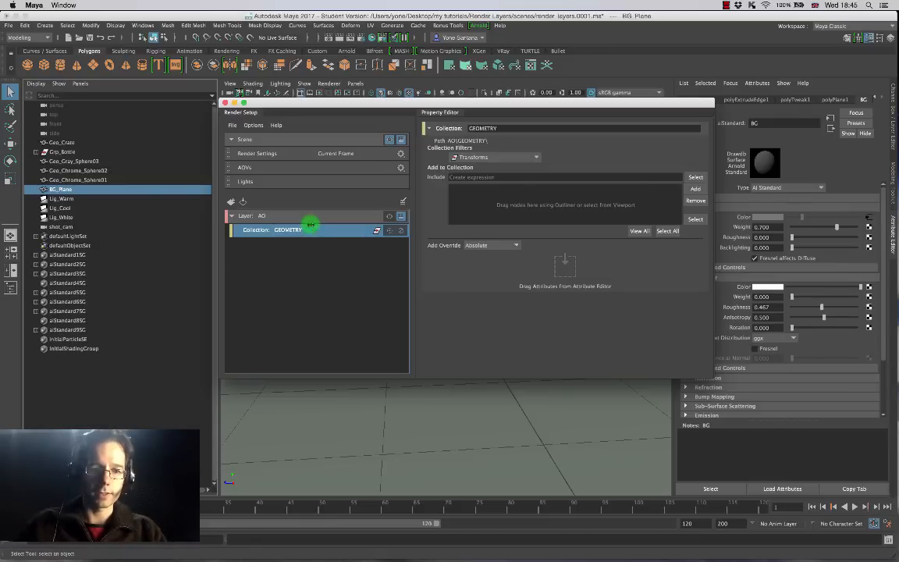
double_click(286, 230)
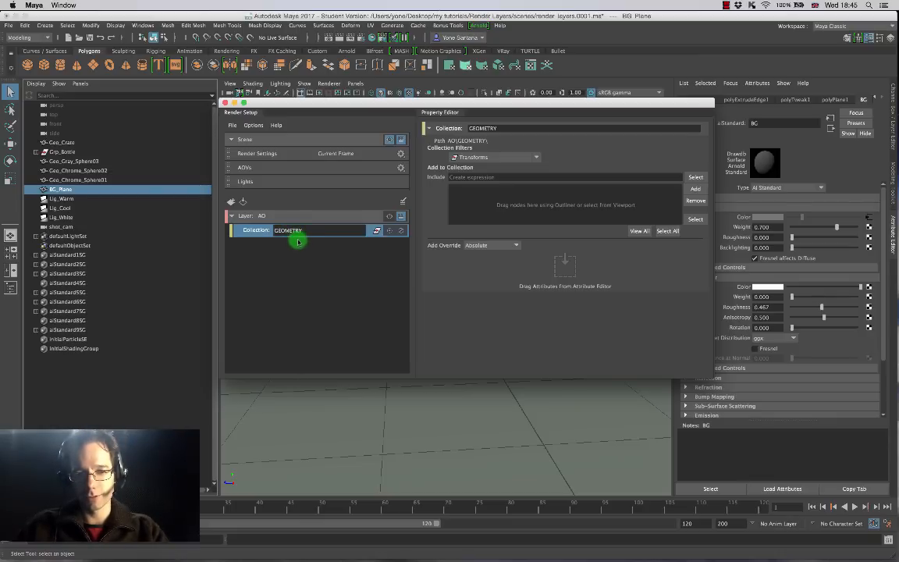
click(302, 240)
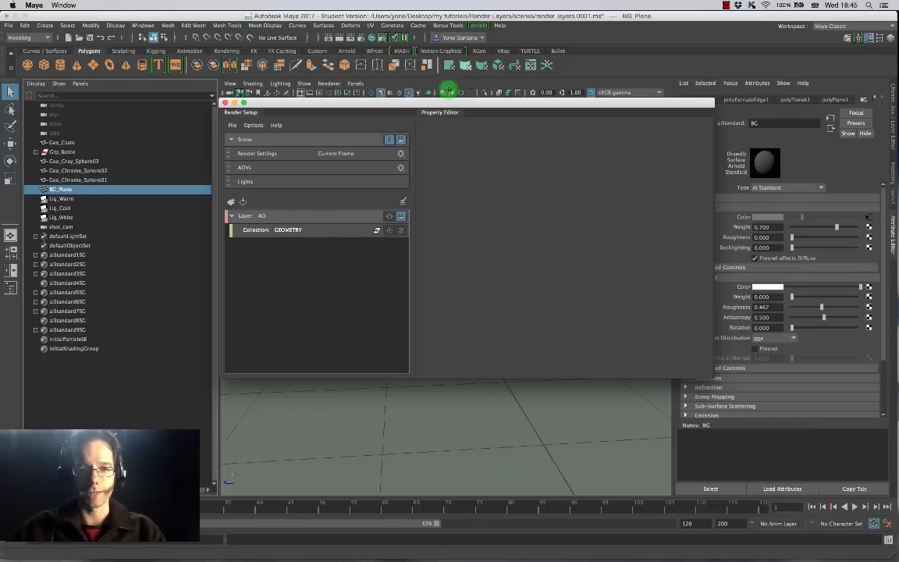
Step: Add the Geo_Crate object from the Outliner to the GEOMETRY collection
mouse_move(448, 103)
mouse_down()
mouse_move(658, 102)
mouse_move(642, 88)
mouse_move(538, 89)
mouse_move(553, 85)
mouse_move(415, 100)
mouse_move(461, 88)
mouse_move(442, 87)
mouse_up()
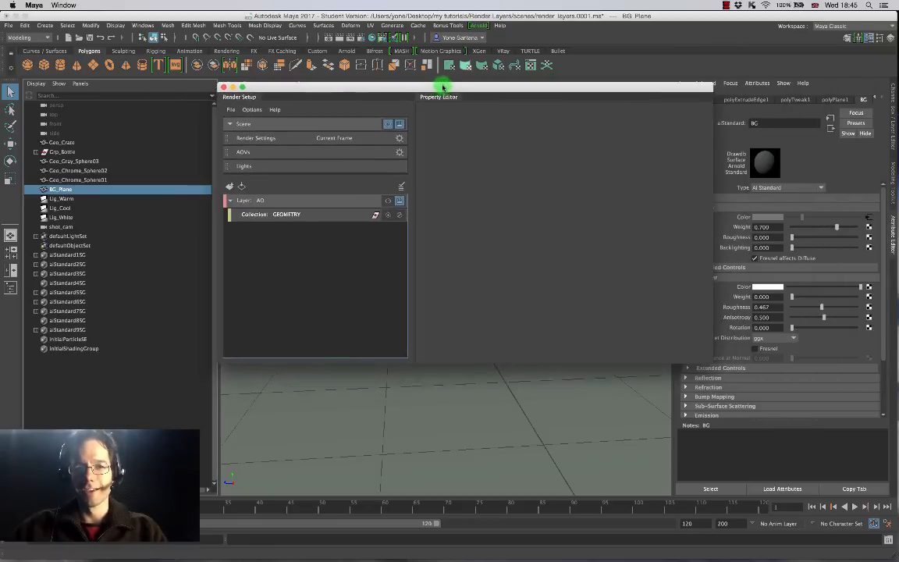
click(291, 210)
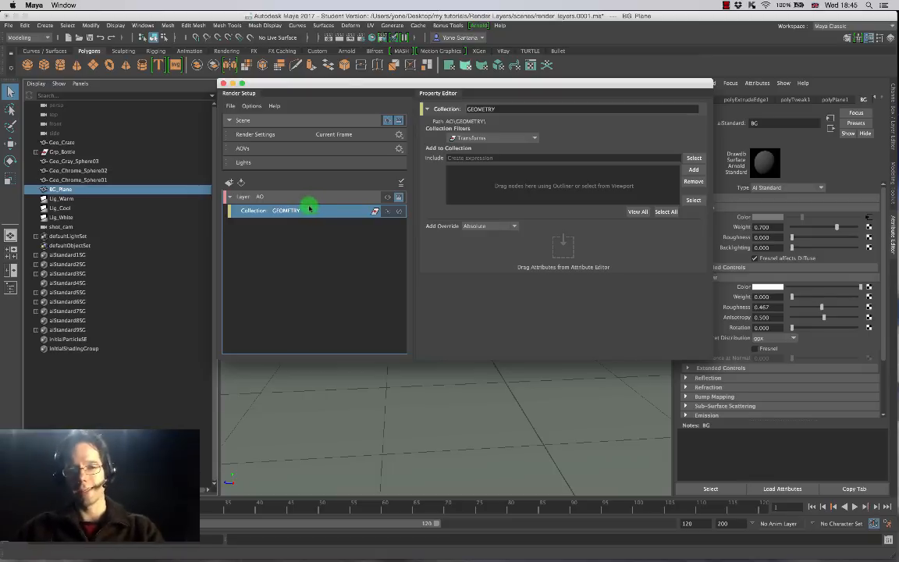
mouse_move(467, 92)
mouse_down()
mouse_move(467, 78)
mouse_move(459, 87)
mouse_up()
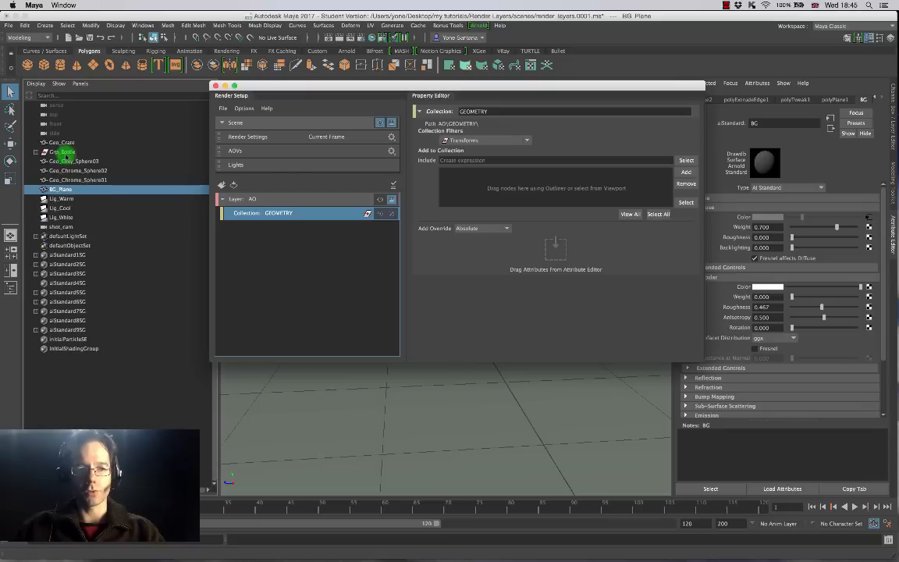
click(63, 143)
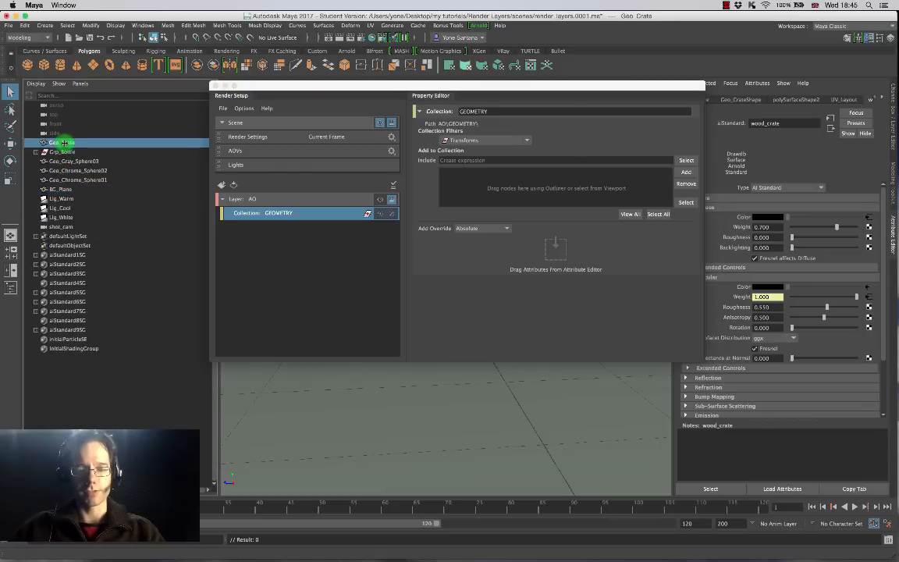
drag(44, 144, 512, 178)
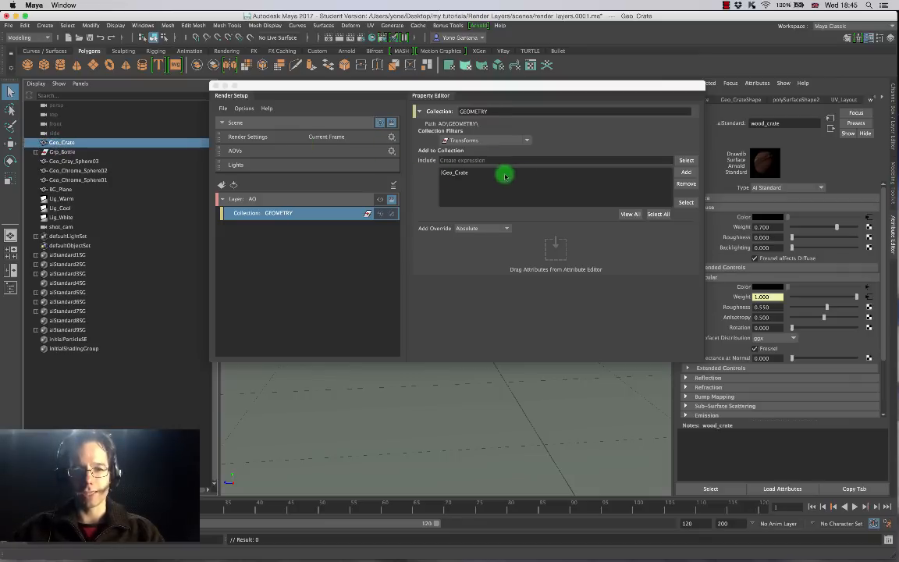
Step: Make the AO layer the visible one and toggle its visibility to compare it with the full scene in the viewport
mouse_move(457, 87)
mouse_down()
mouse_move(719, 90)
mouse_move(587, 88)
mouse_up()
click(558, 197)
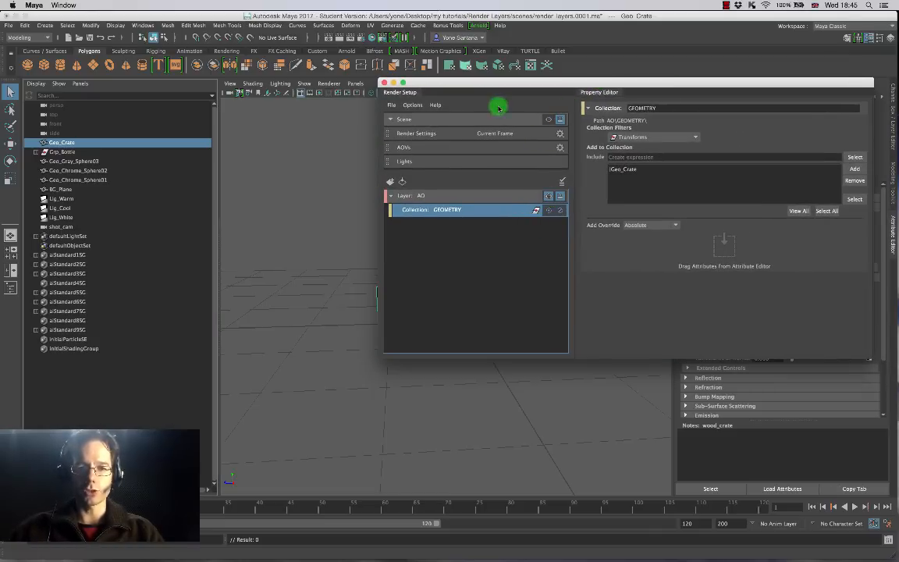
drag(494, 82, 613, 85)
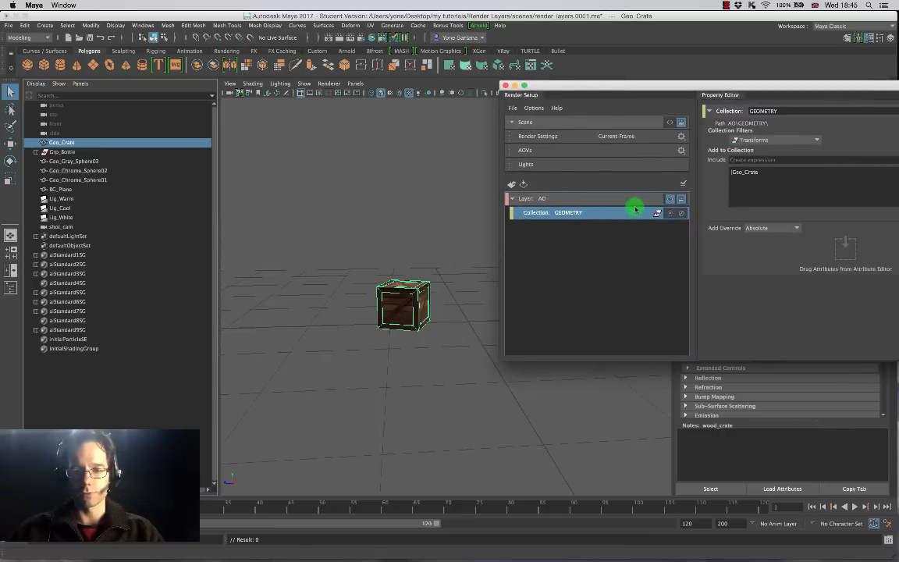
click(669, 200)
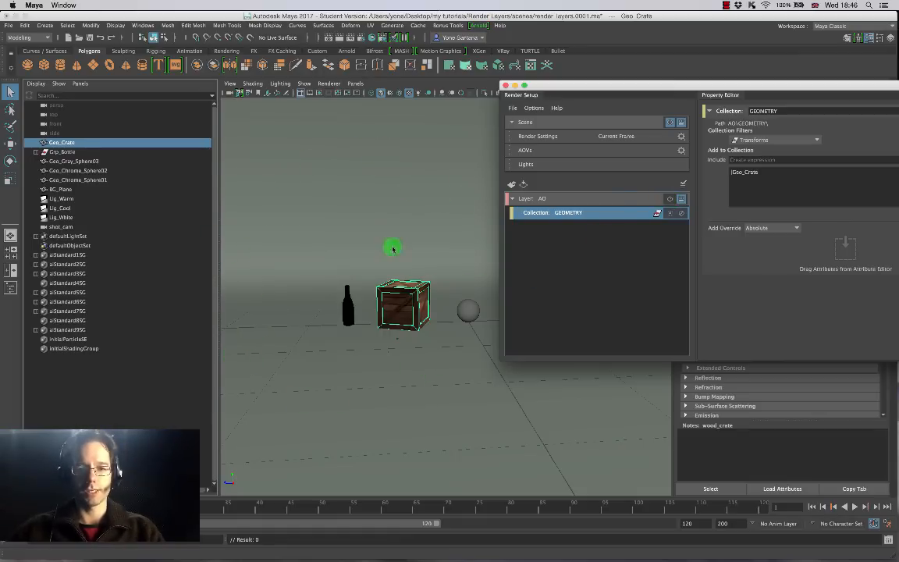
click(671, 200)
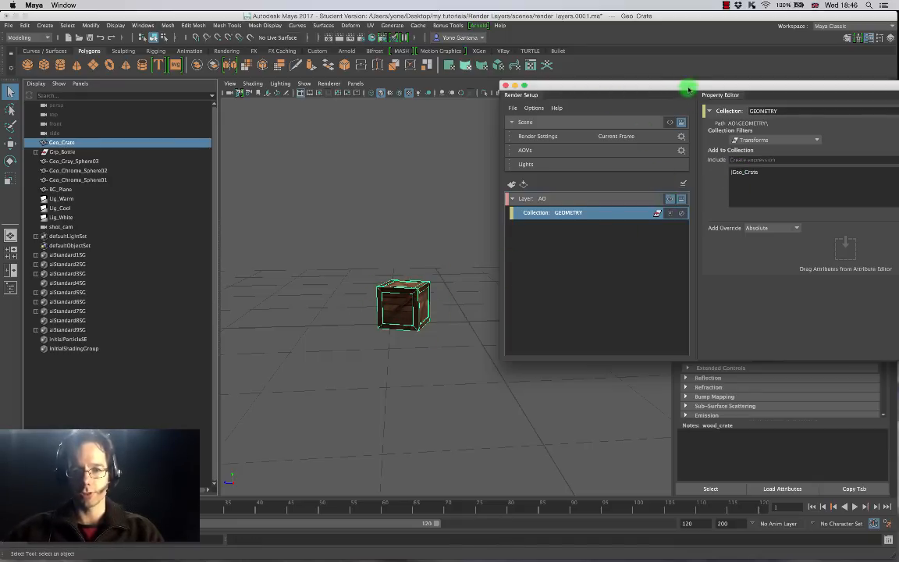
Step: Set the GEOMETRY collection's include expression to Geo*, add the matching objects to its list and check them in the viewport
drag(689, 84, 594, 73)
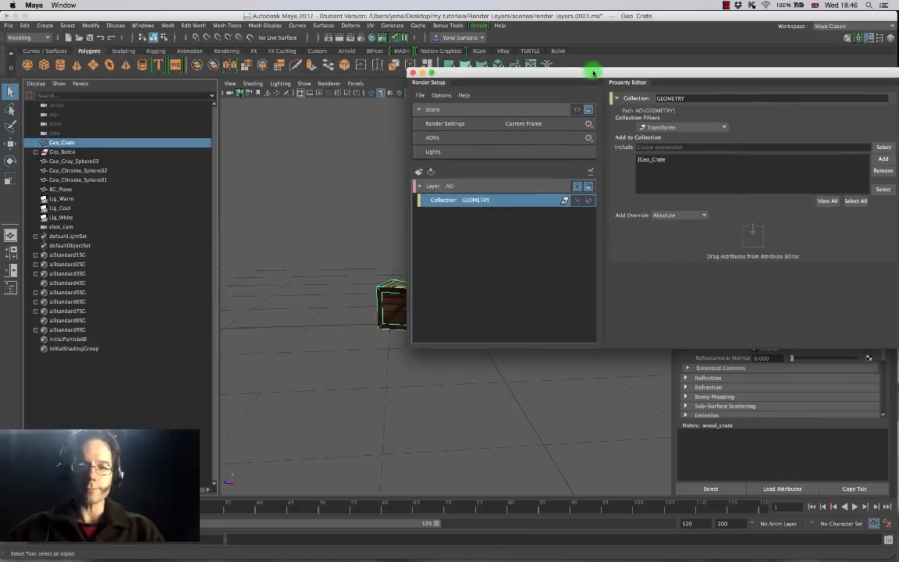
click(664, 181)
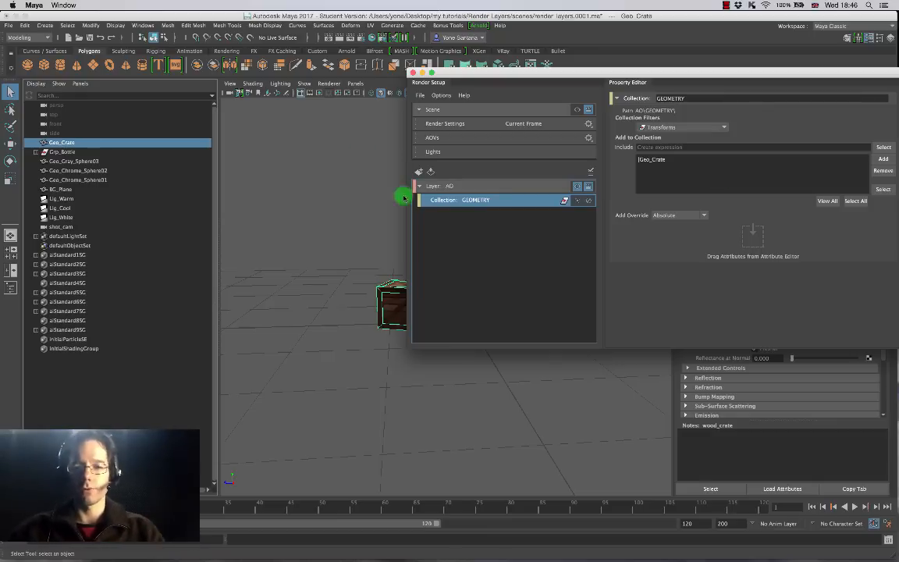
drag(646, 73, 537, 78)
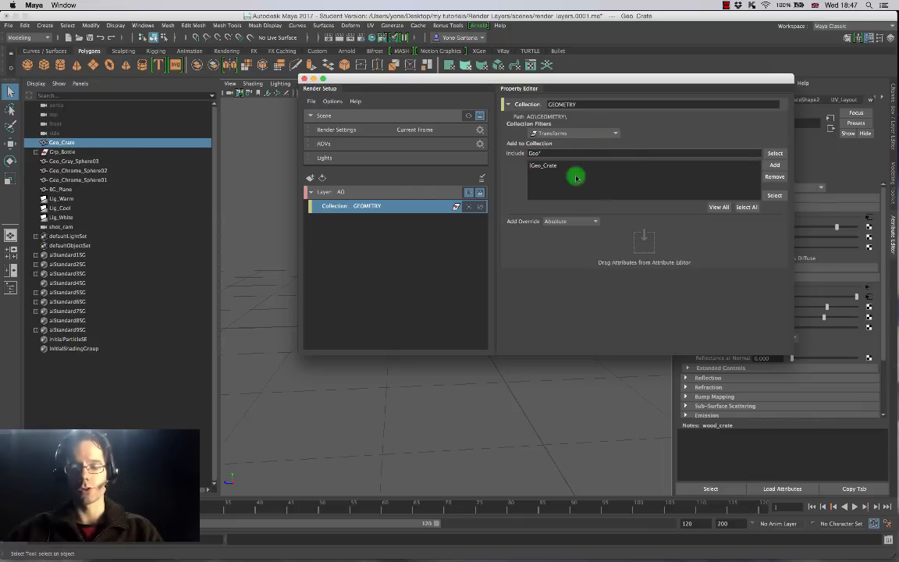
click(775, 153)
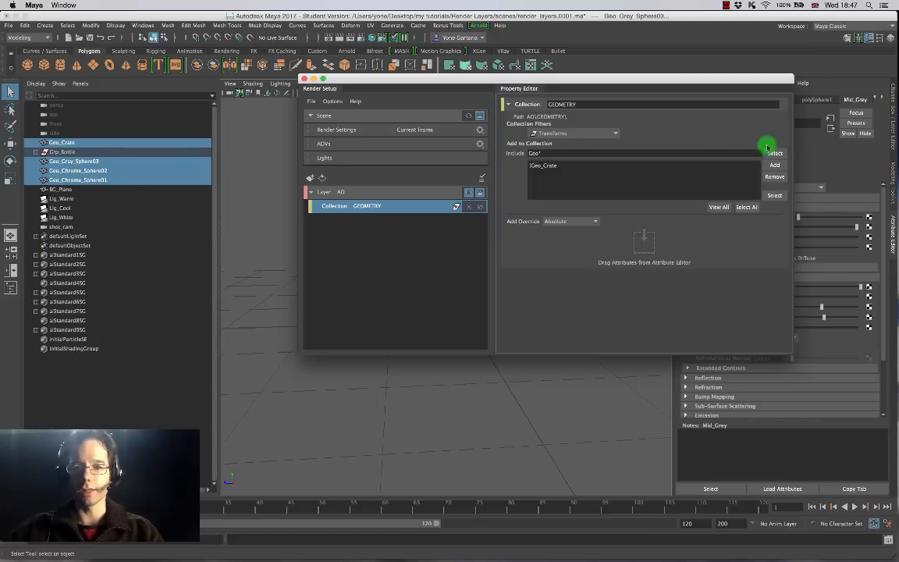
click(777, 166)
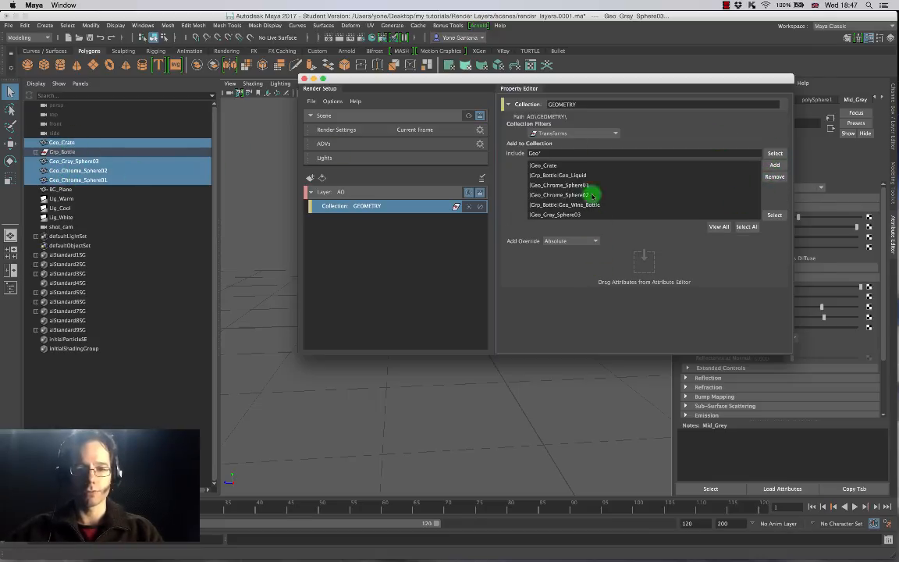
drag(516, 84, 828, 80)
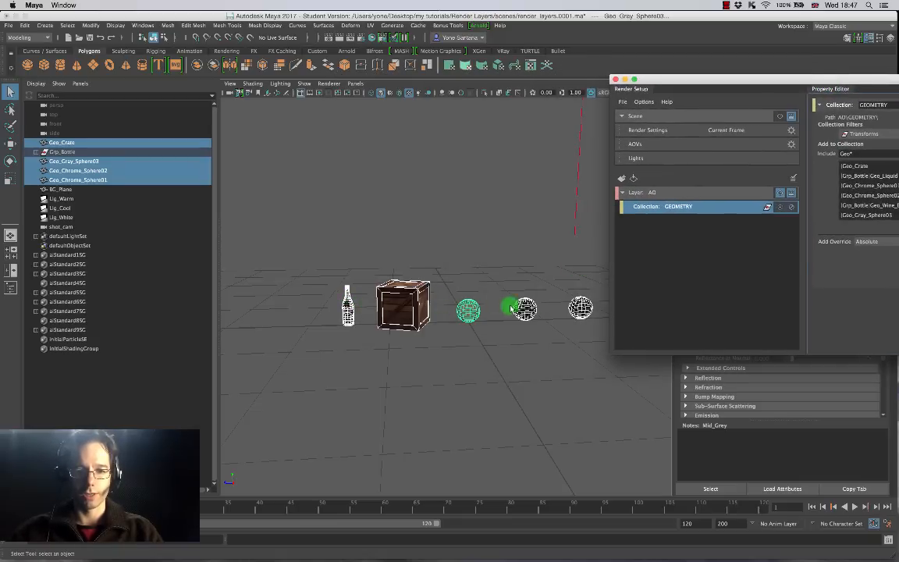
drag(731, 76, 349, 98)
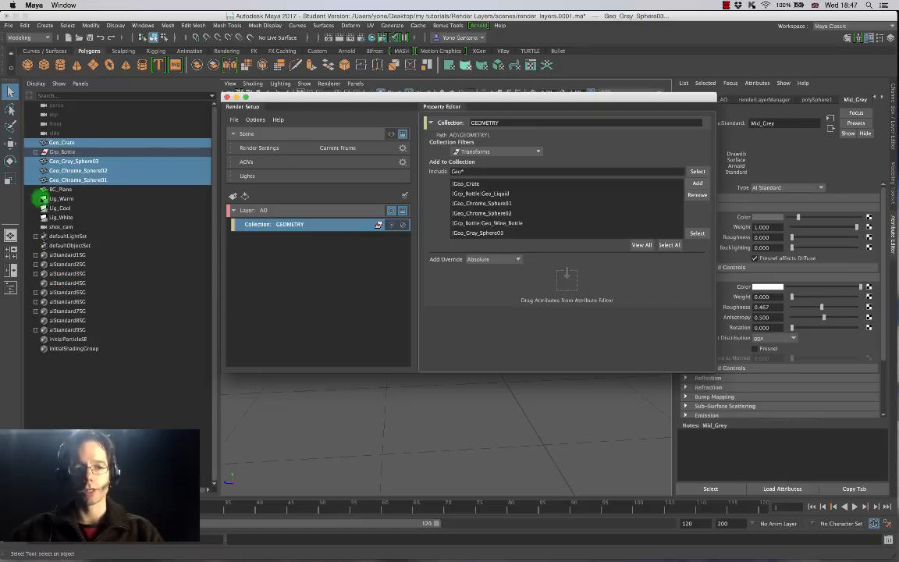
Step: Rename the BG_Plane object to Geo_BG_Plane in the Outliner
drag(301, 105, 349, 100)
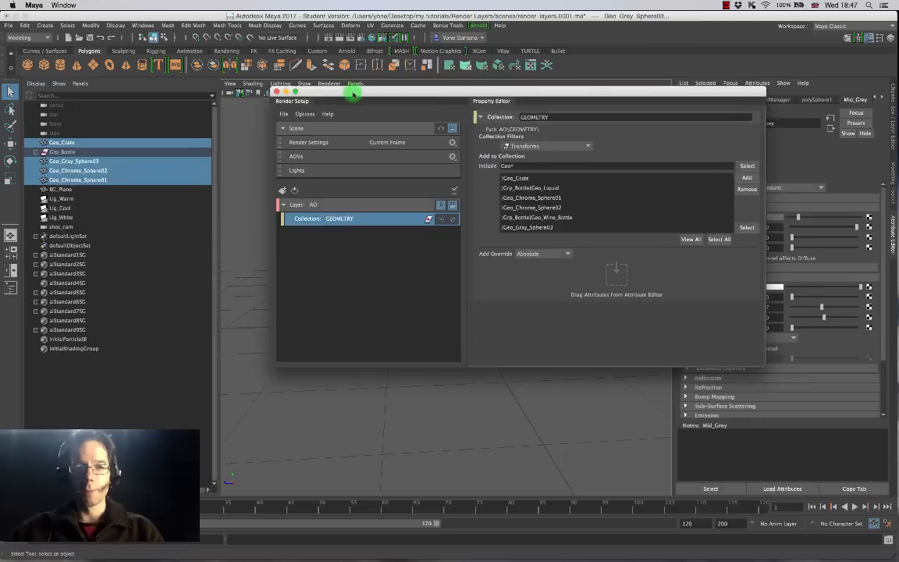
click(65, 190)
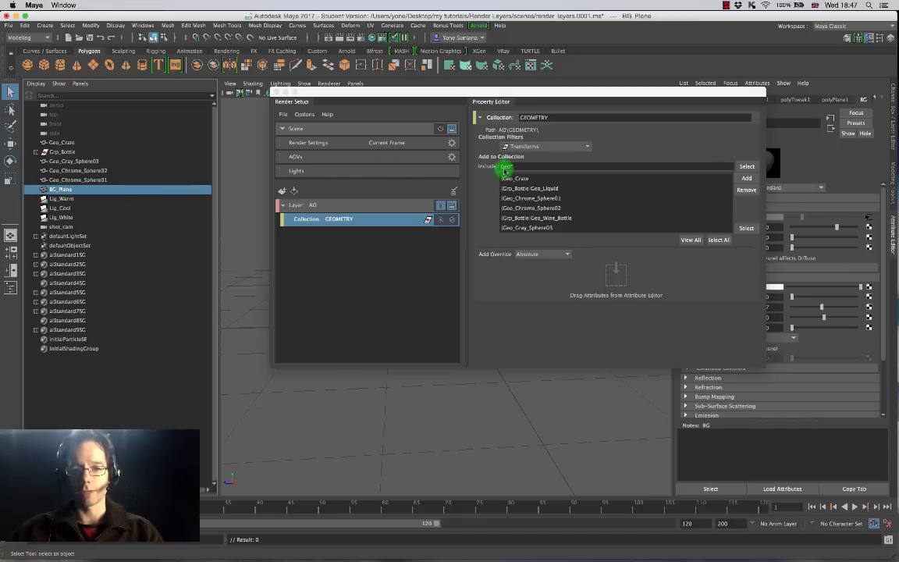
click(59, 189)
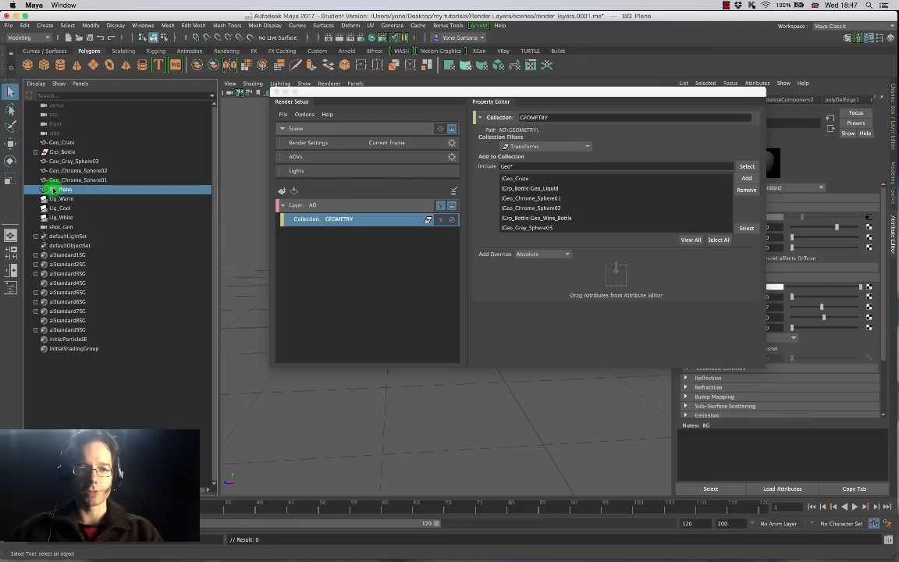
double_click(55, 190)
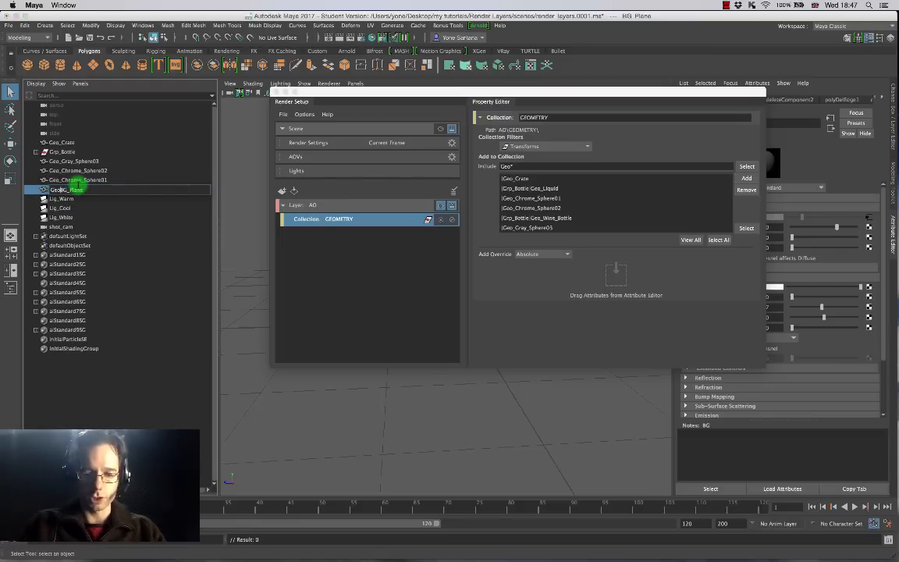
key(Return)
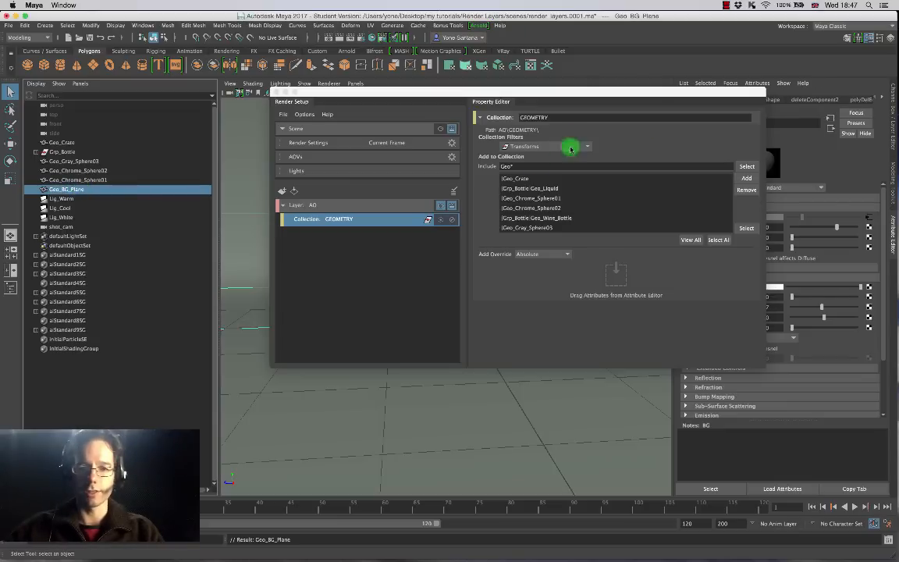
Step: Examine the viewport for the background plane and compare it with the GEOMETRY collection's Geo* expression and member list
drag(482, 92, 668, 87)
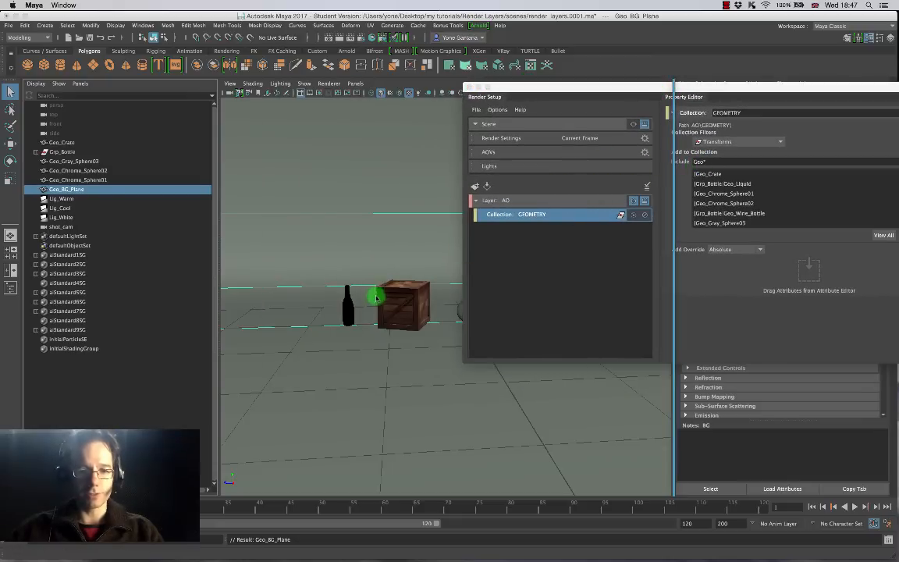
drag(694, 87, 476, 89)
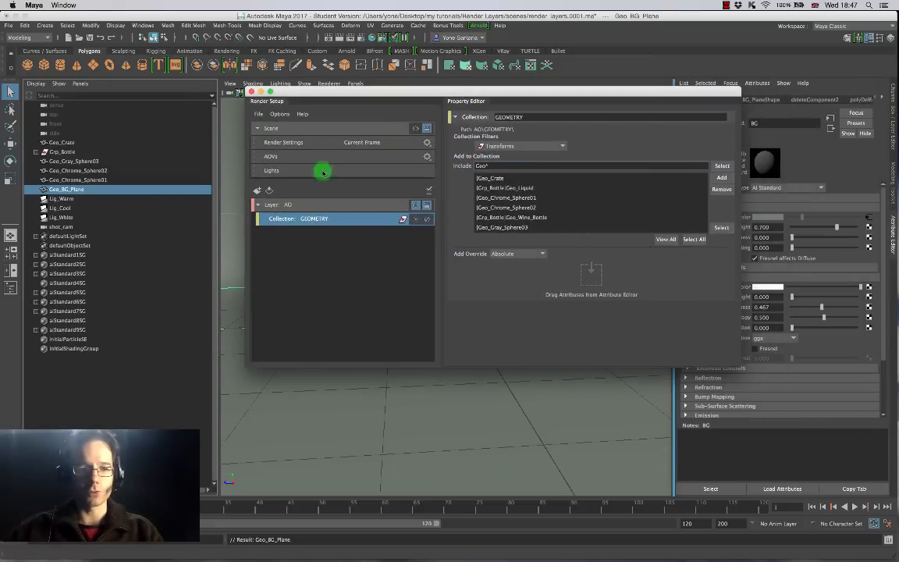
drag(420, 91, 559, 297)
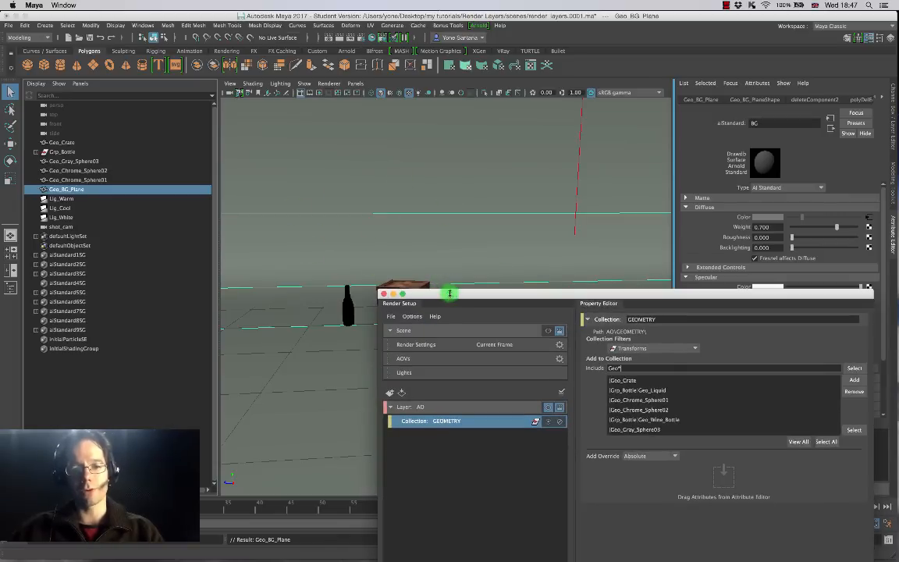
drag(474, 295, 304, 128)
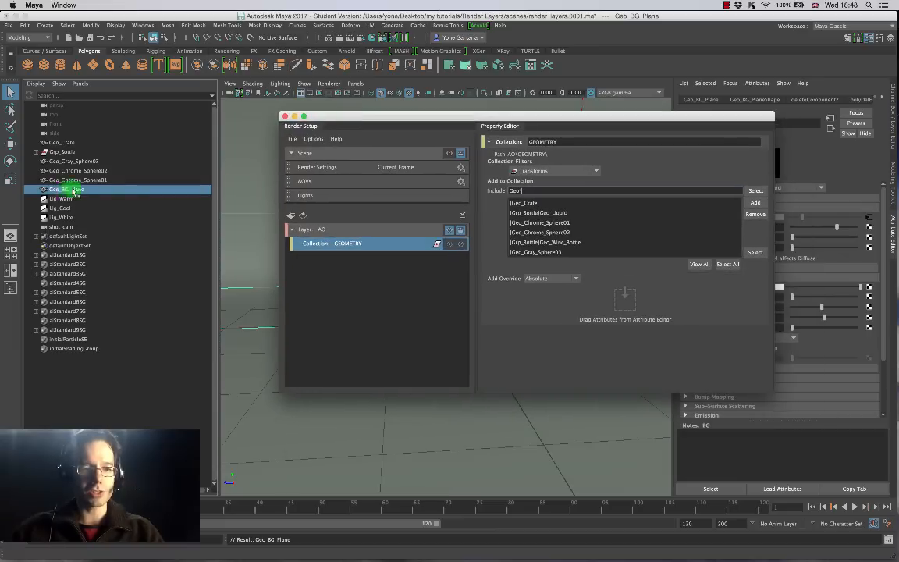
drag(532, 192, 506, 193)
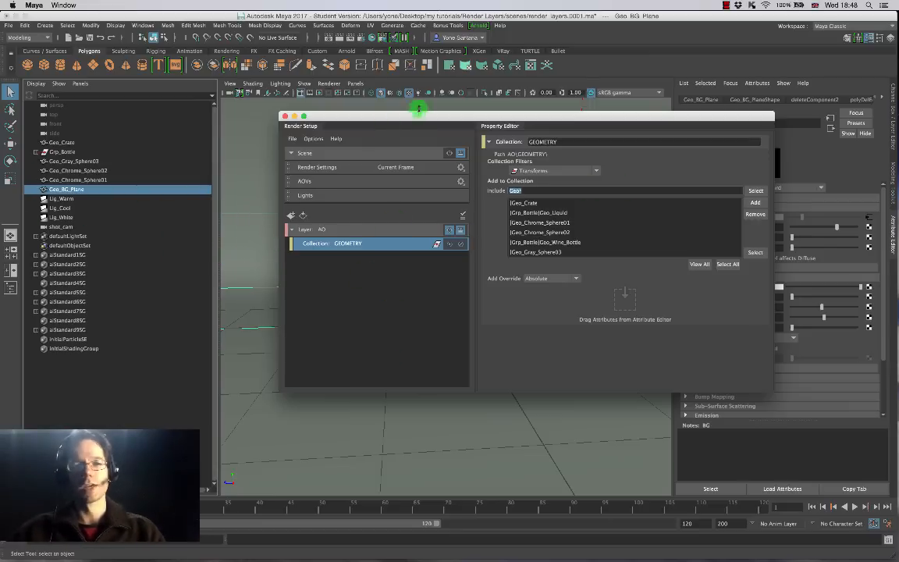
drag(416, 119, 356, 85)
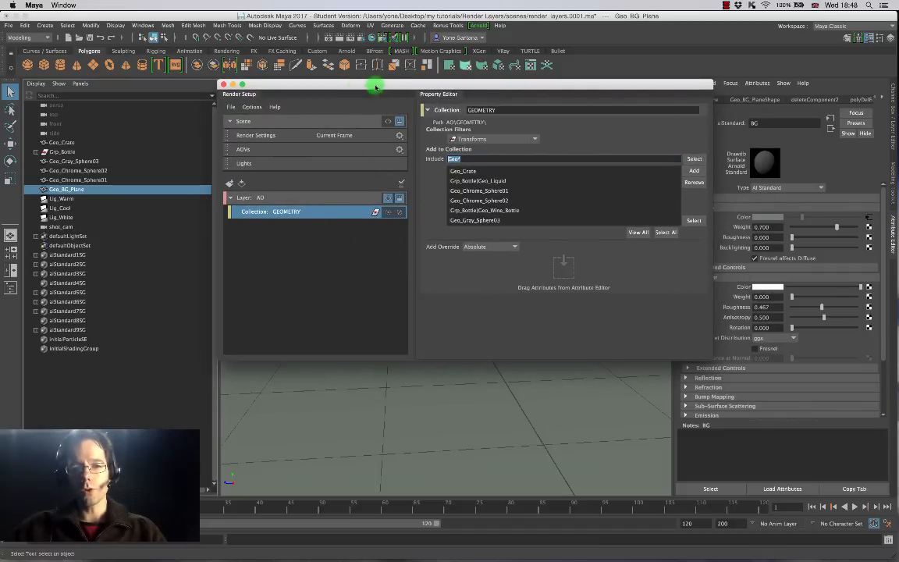
drag(369, 84, 590, 95)
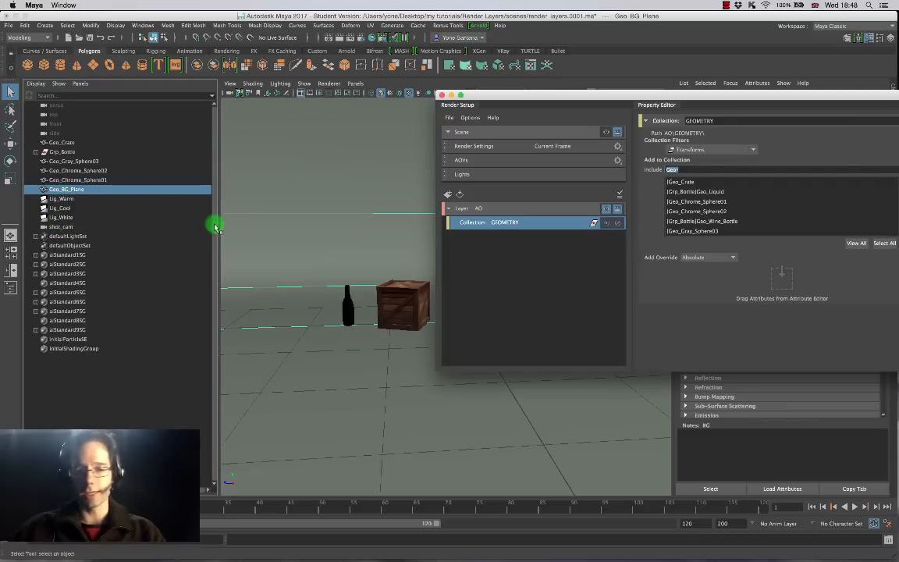
drag(506, 95, 289, 92)
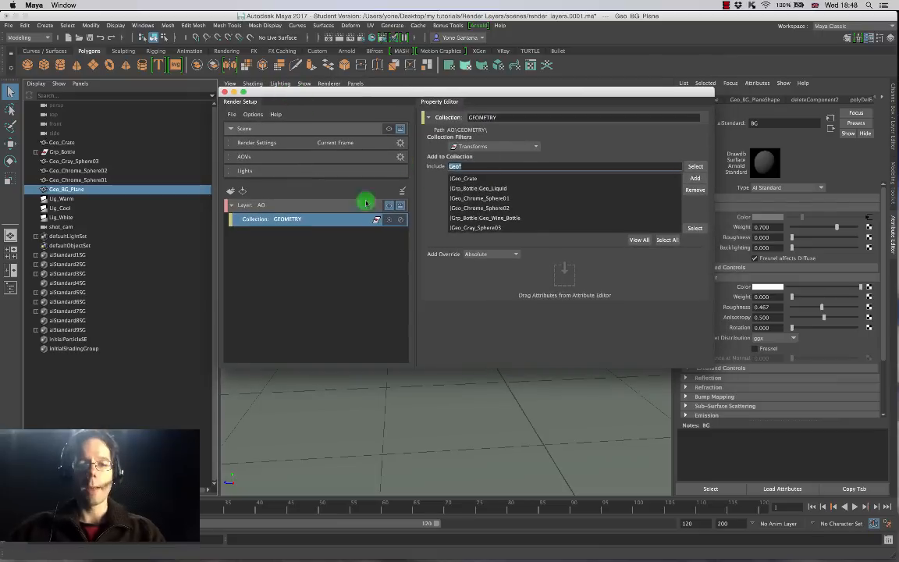
Step: Create a material override on the GEOMETRY collection and rename it materialOverride_AO
right_click(286, 223)
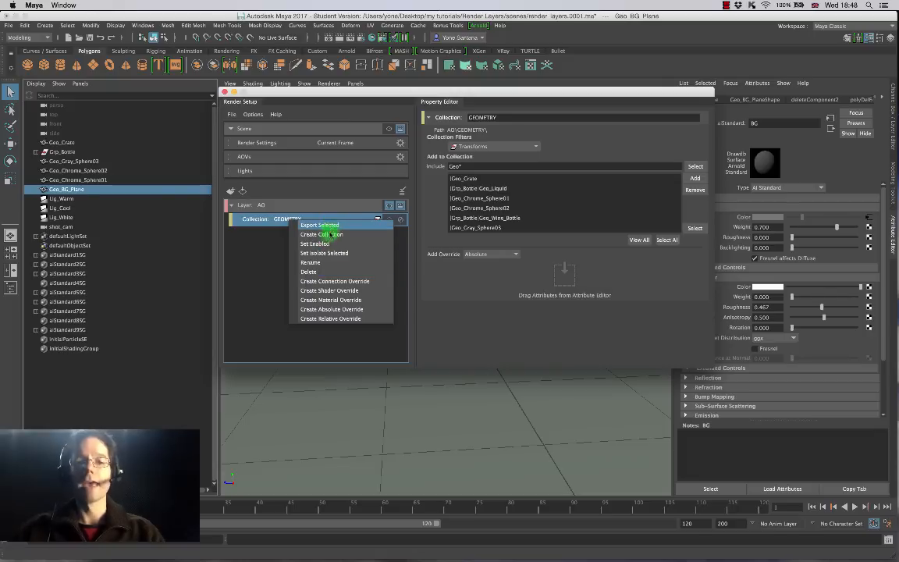
click(374, 301)
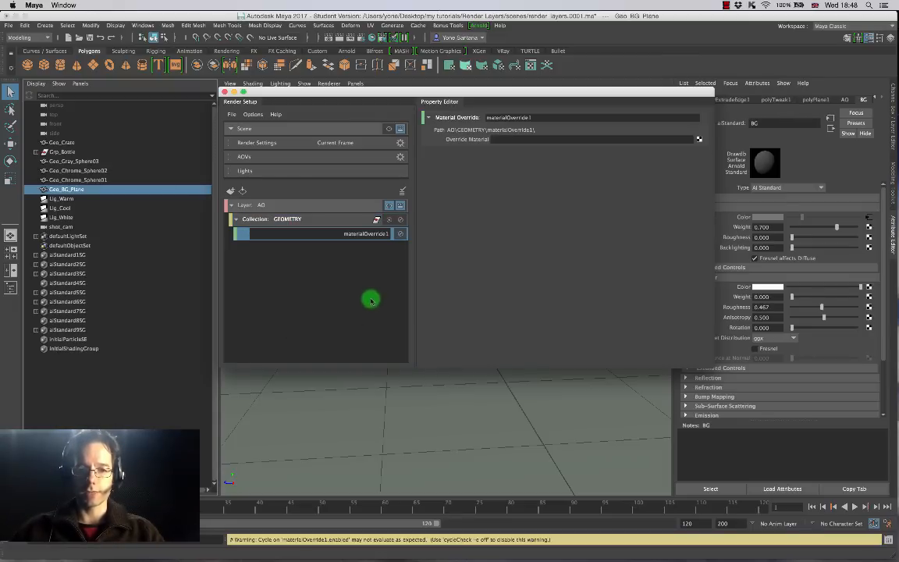
drag(381, 94, 642, 99)
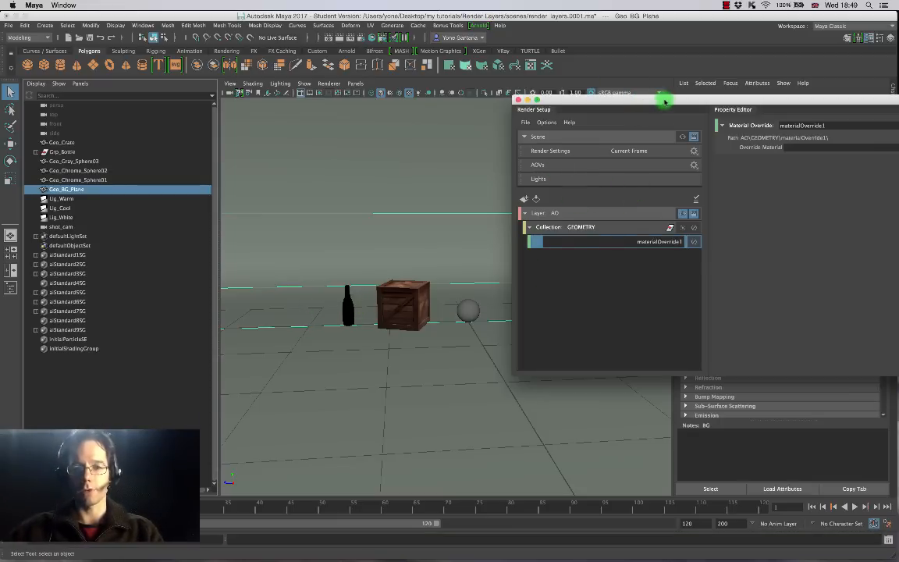
drag(665, 101, 399, 96)
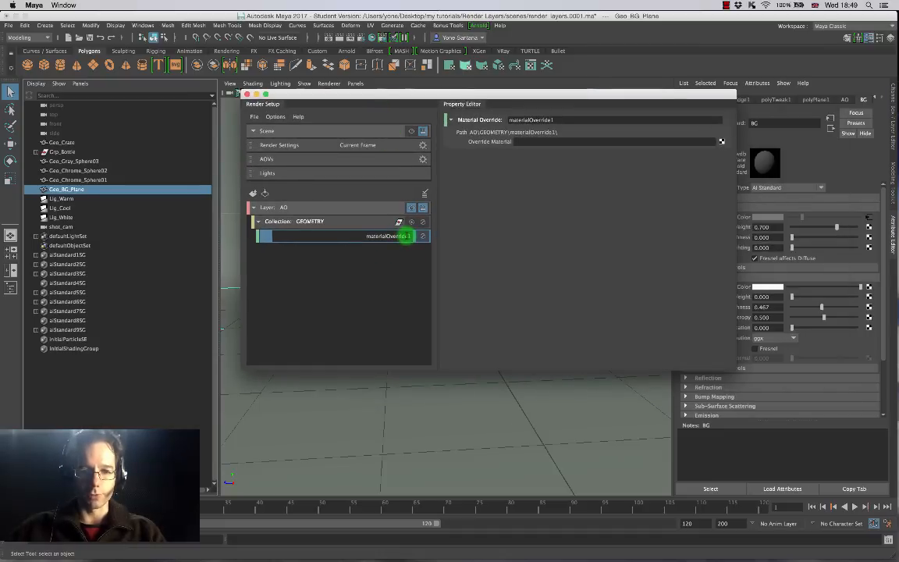
key(BackSpace)
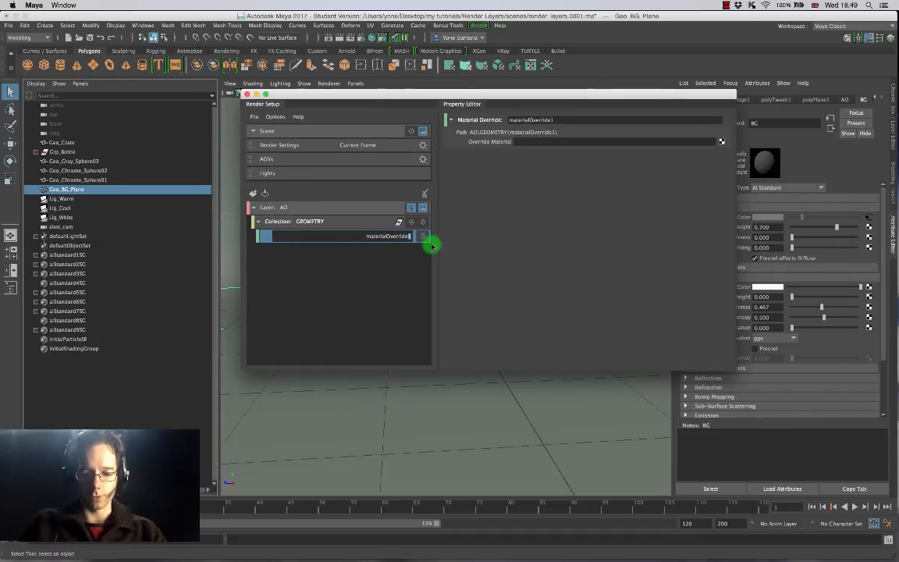
key(Return)
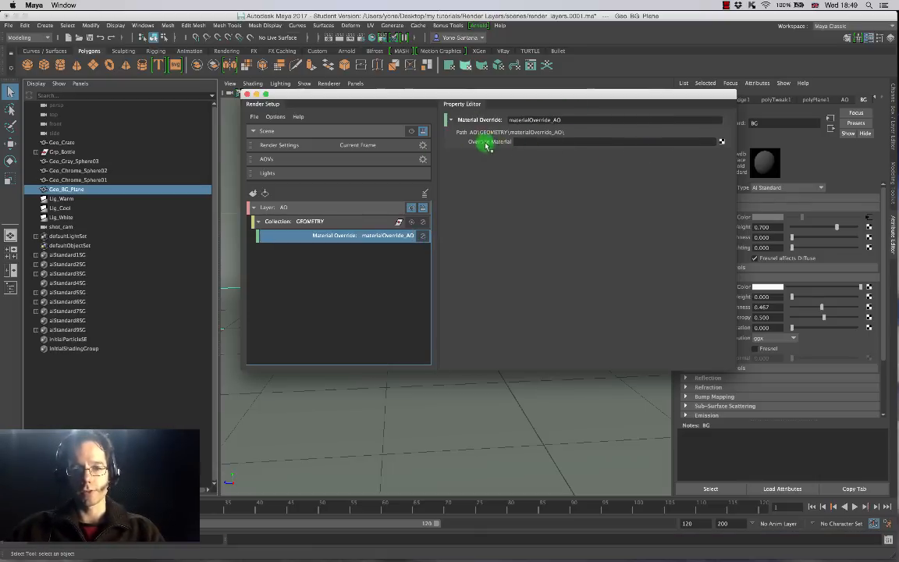
Step: Create an aiAmbientOcclusion shader as the override material of materialOverride_AO and check the objects in the viewport
click(722, 142)
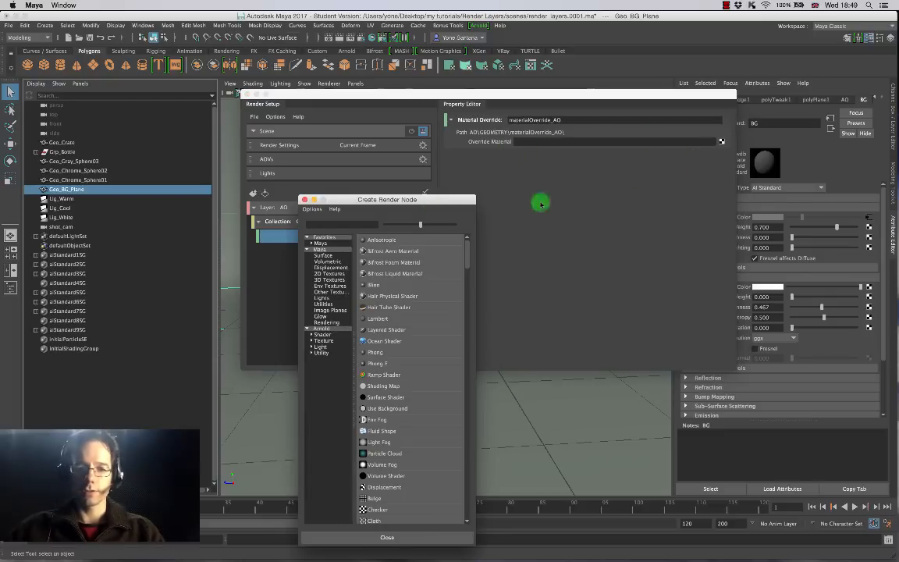
drag(375, 198, 350, 60)
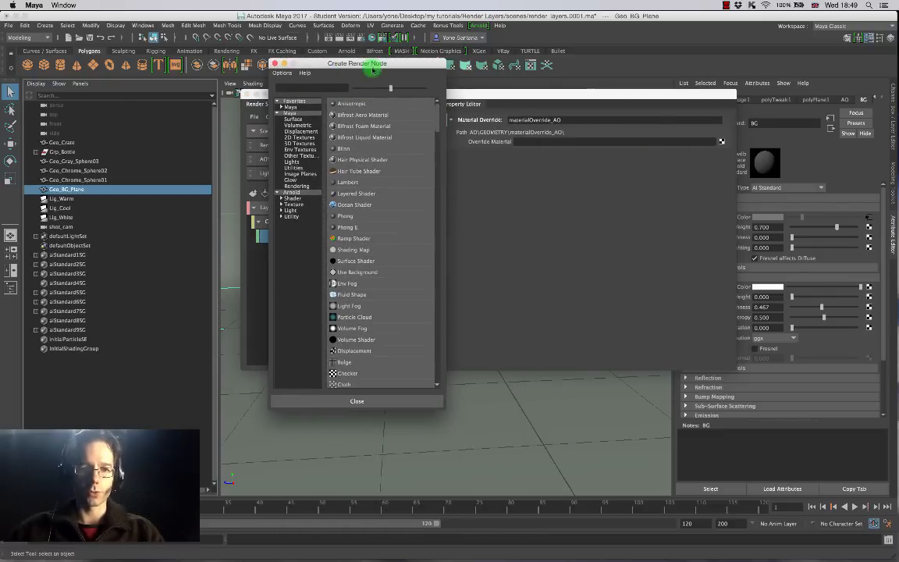
click(368, 196)
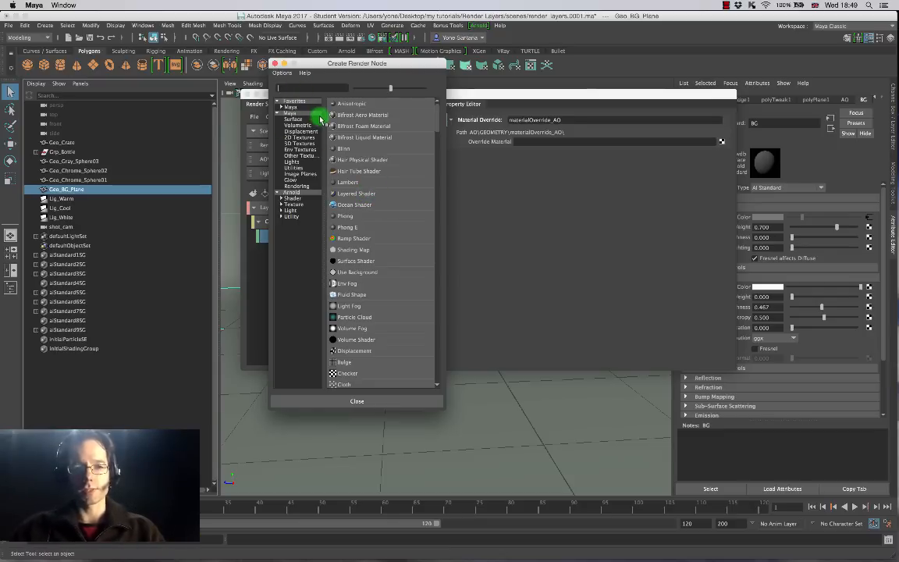
text(a)
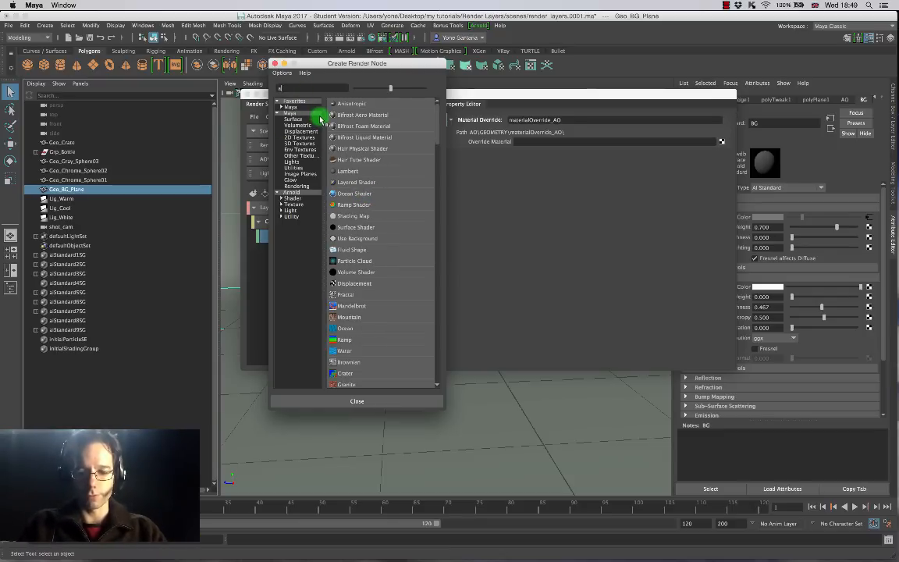
text(iam)
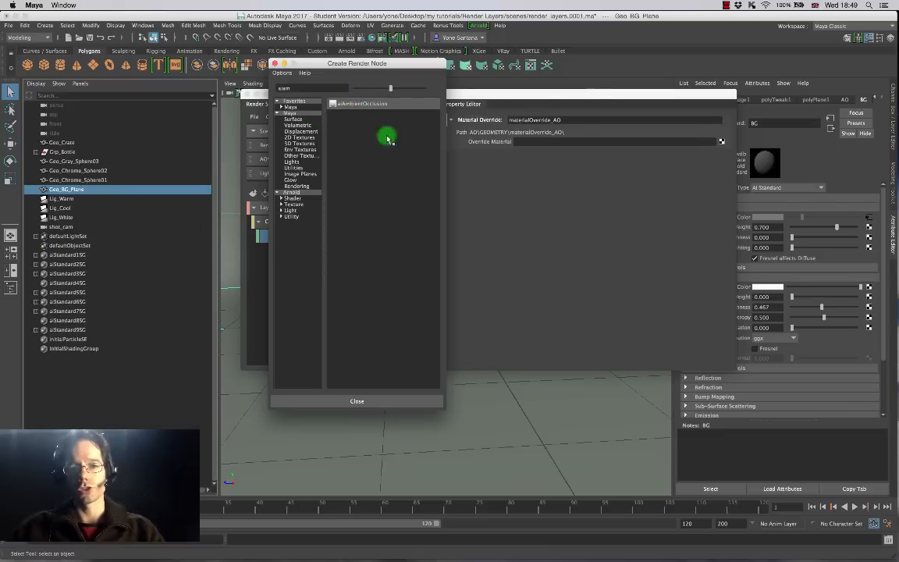
click(380, 106)
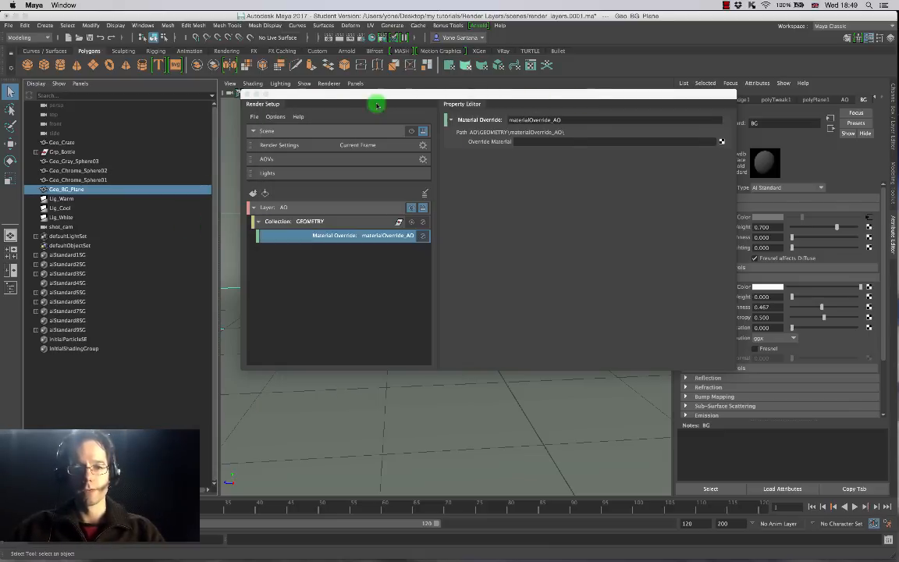
drag(383, 104, 703, 115)
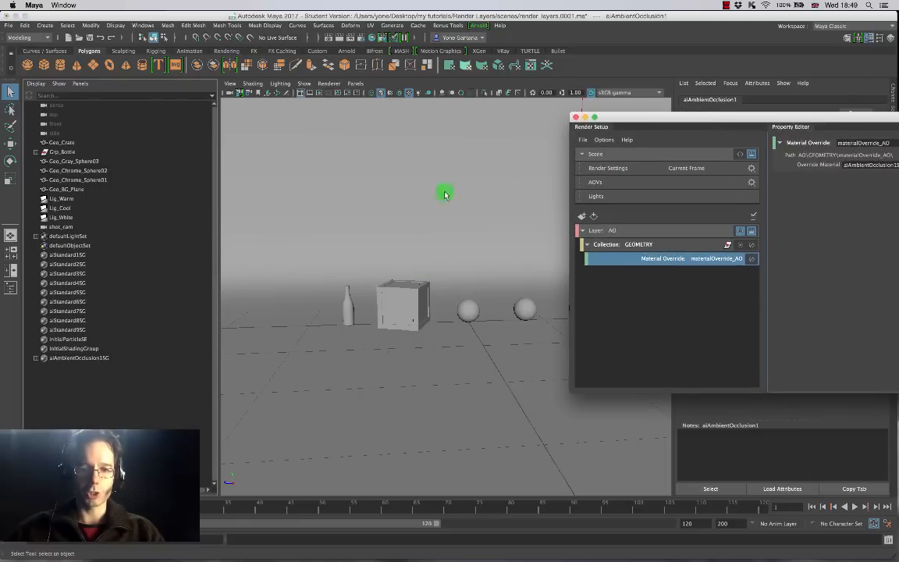
drag(689, 118, 555, 99)
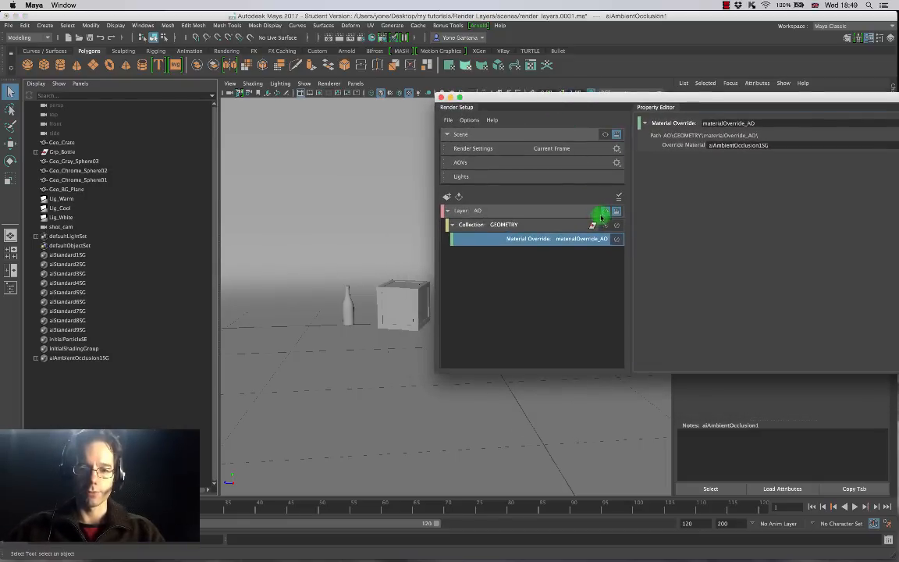
Step: Render the AO layer in the Arnold RenderView with the Beauty output displayed and enlarge the render window to show the whole frame
click(601, 215)
click(478, 25)
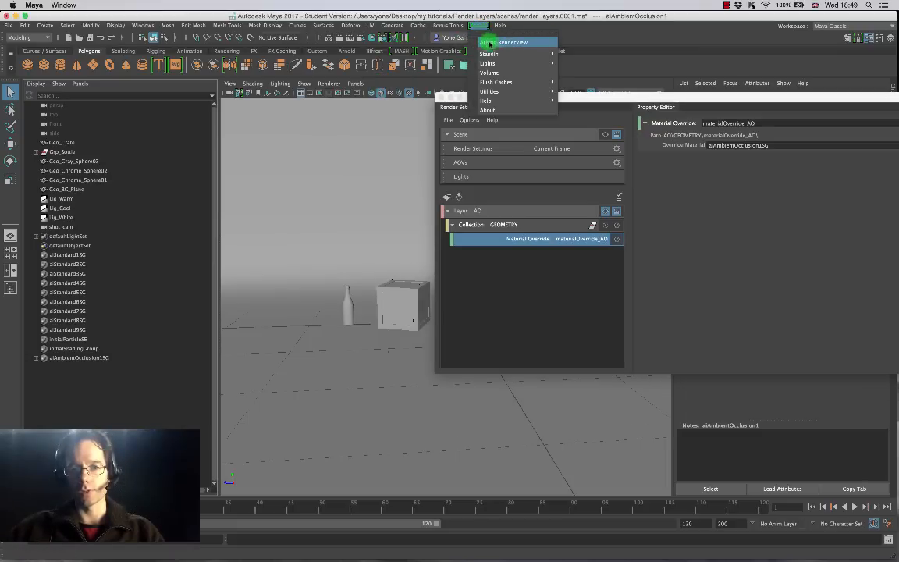
click(504, 43)
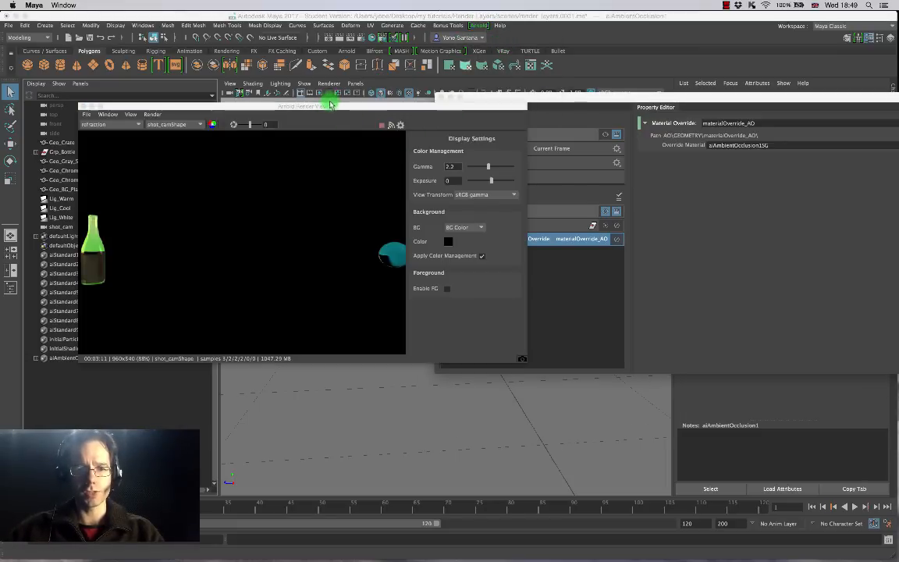
drag(334, 99, 341, 74)
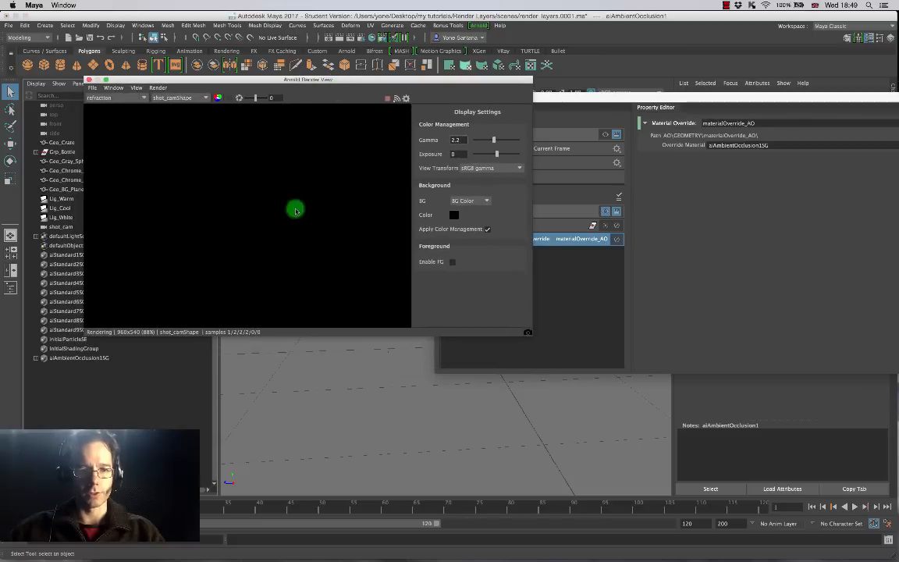
click(143, 98)
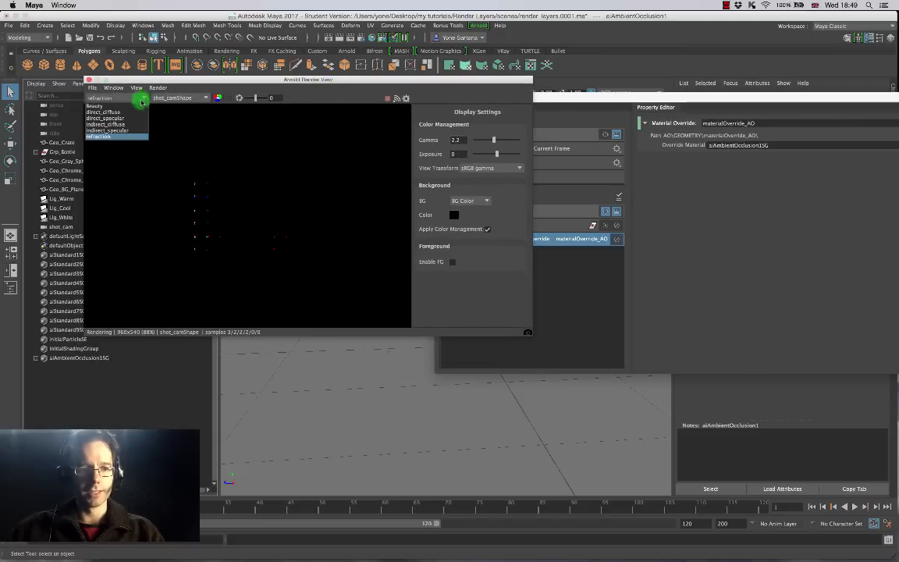
click(133, 110)
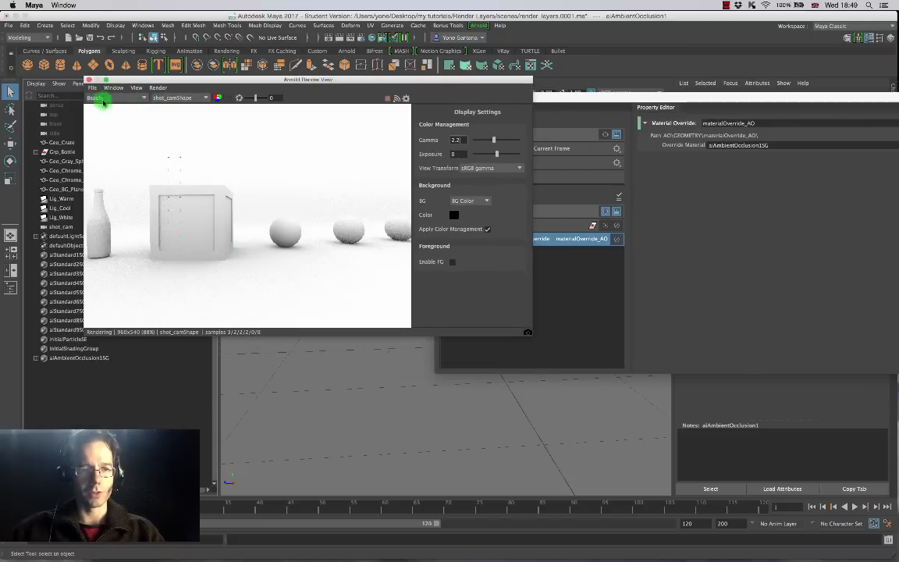
drag(211, 81, 187, 62)
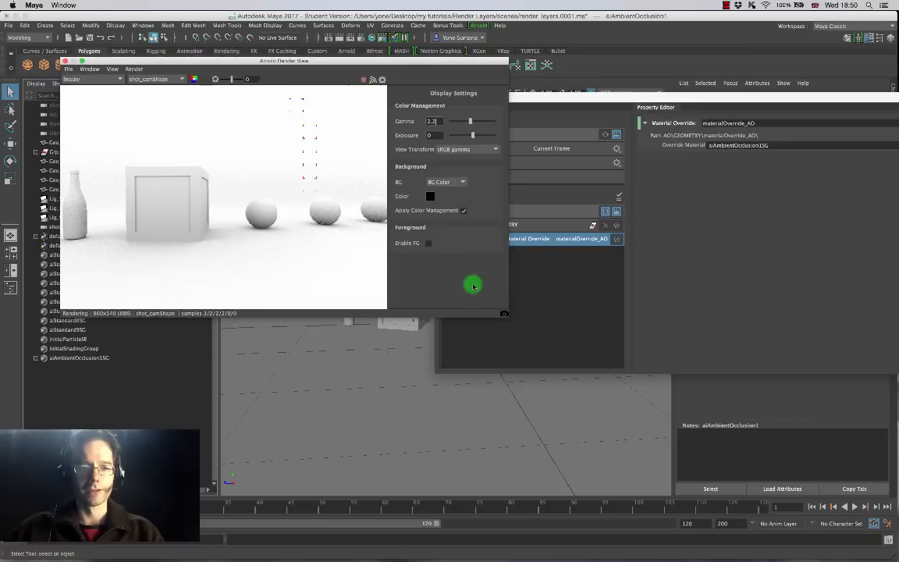
drag(507, 316, 638, 421)
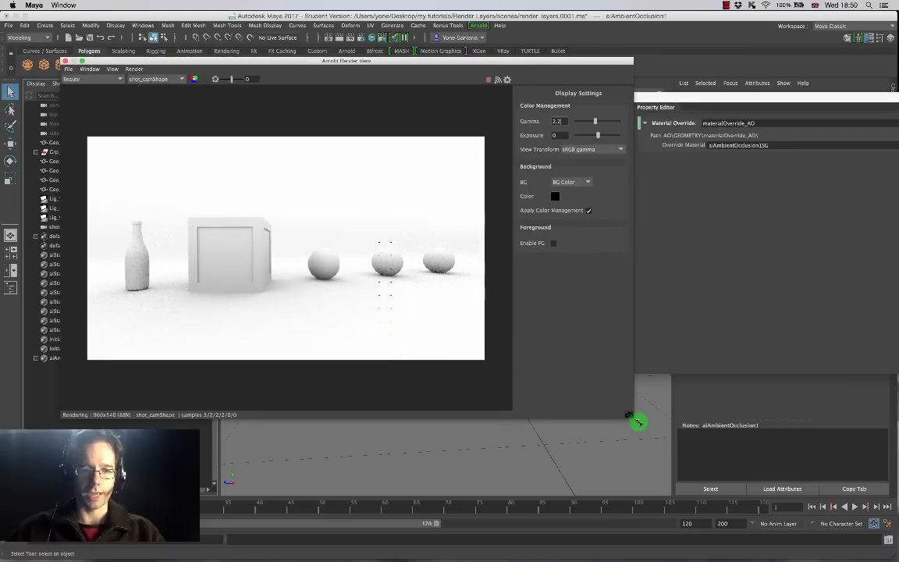
drag(421, 65, 399, 75)
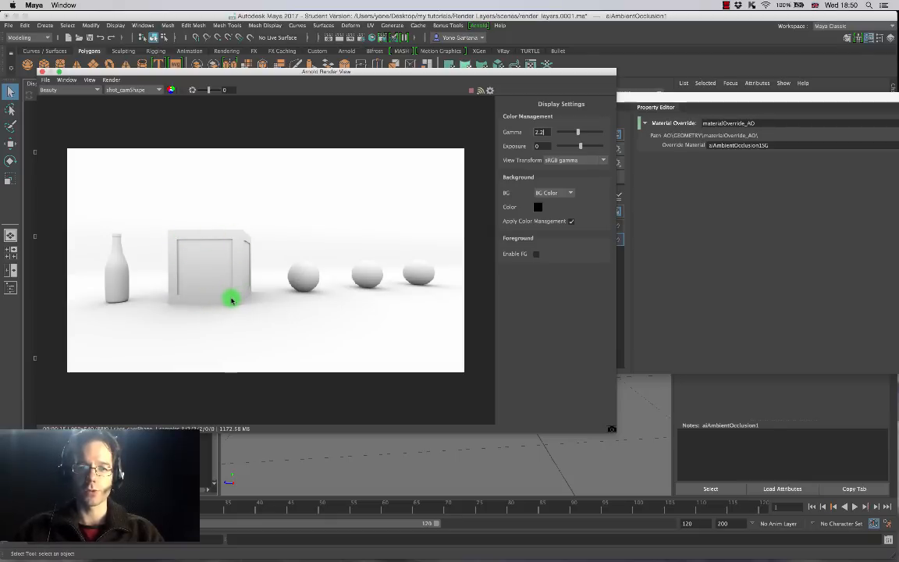
Step: Close the Render Setup window and set the ambient occlusion shader's Samples to 5
drag(677, 95, 439, 160)
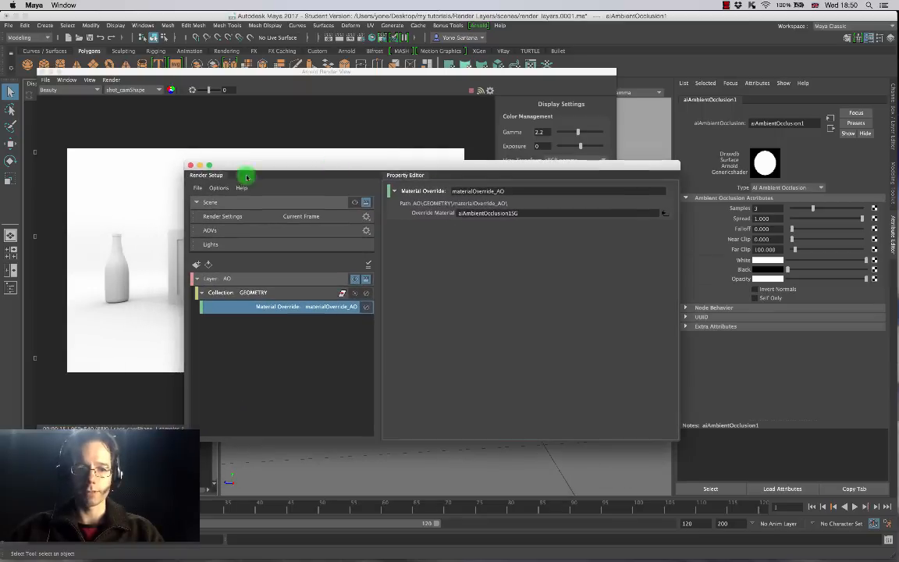
click(190, 166)
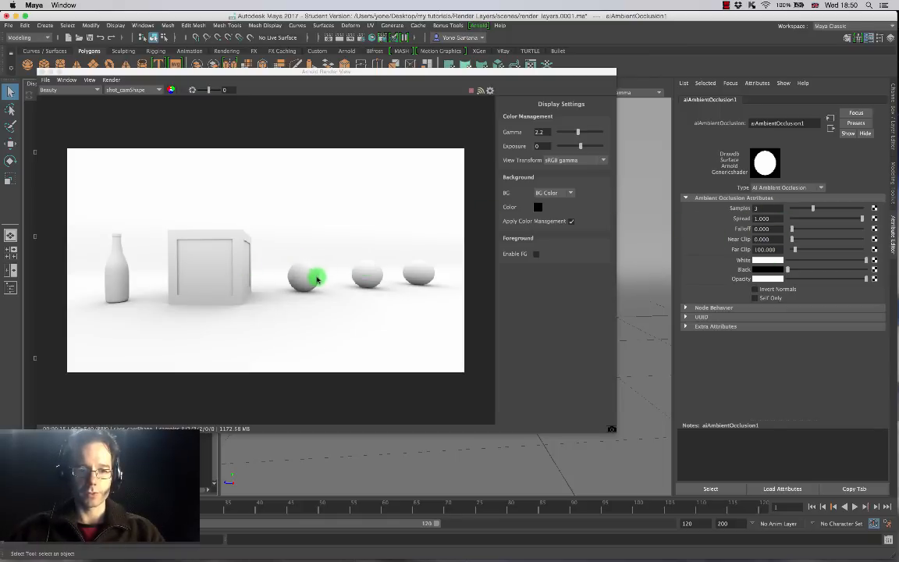
alt+right_drag(318, 279, 578, 357)
alt+middle_drag(347, 303, 332, 251)
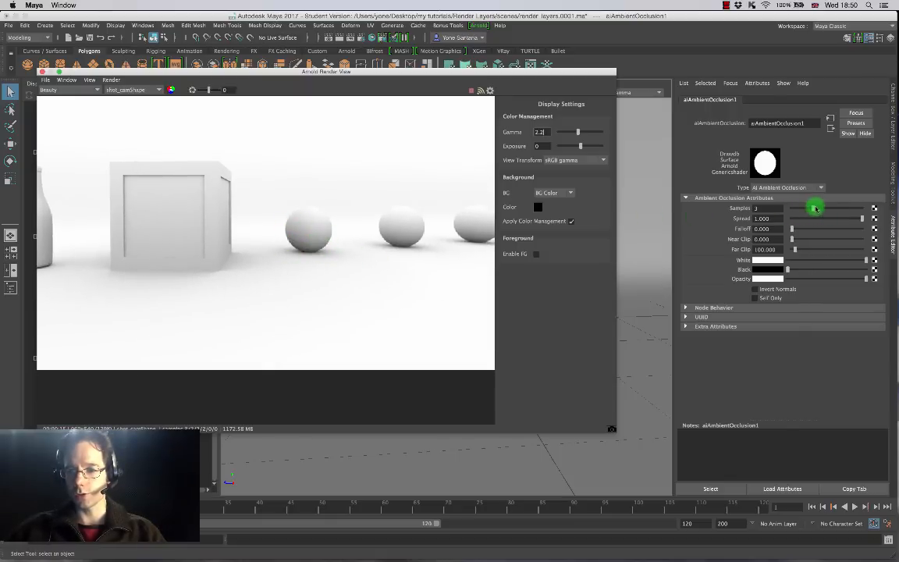
drag(815, 207, 828, 208)
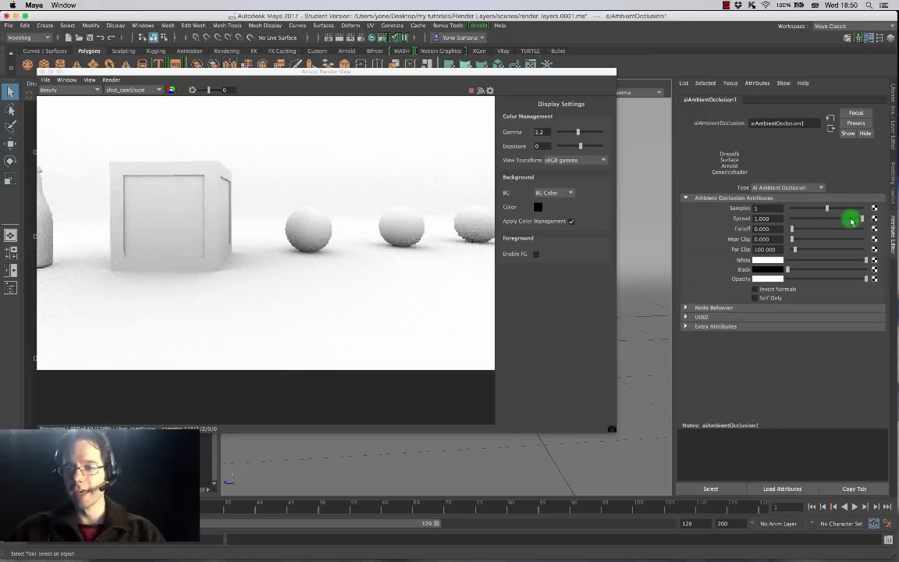
Step: Try Spread values of 0.628 and 0.892 and a Far Clip of 445.946 on the ambient occlusion shader, comparing the shadows in the render
drag(862, 219, 836, 218)
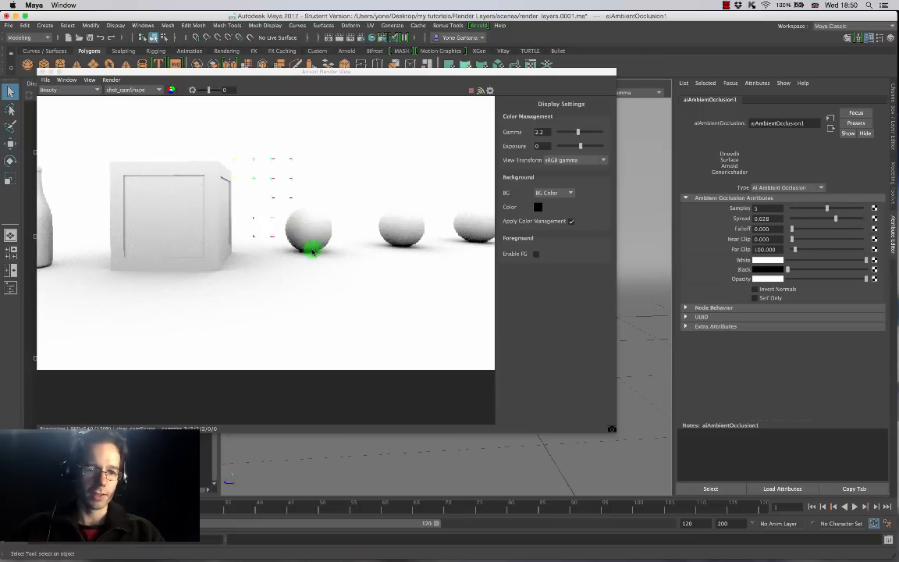
drag(836, 219, 854, 220)
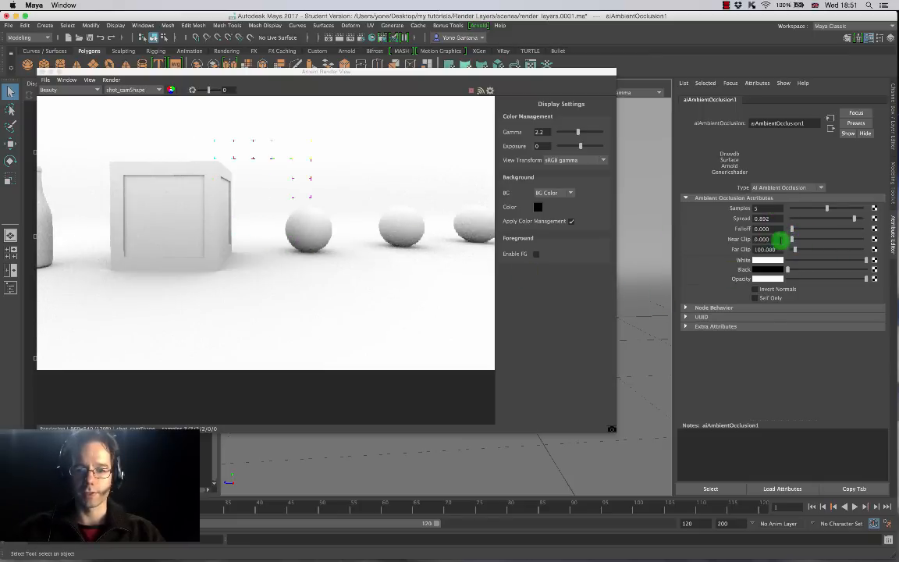
alt+right_drag(379, 255, 194, 208)
drag(294, 194, 637, 223)
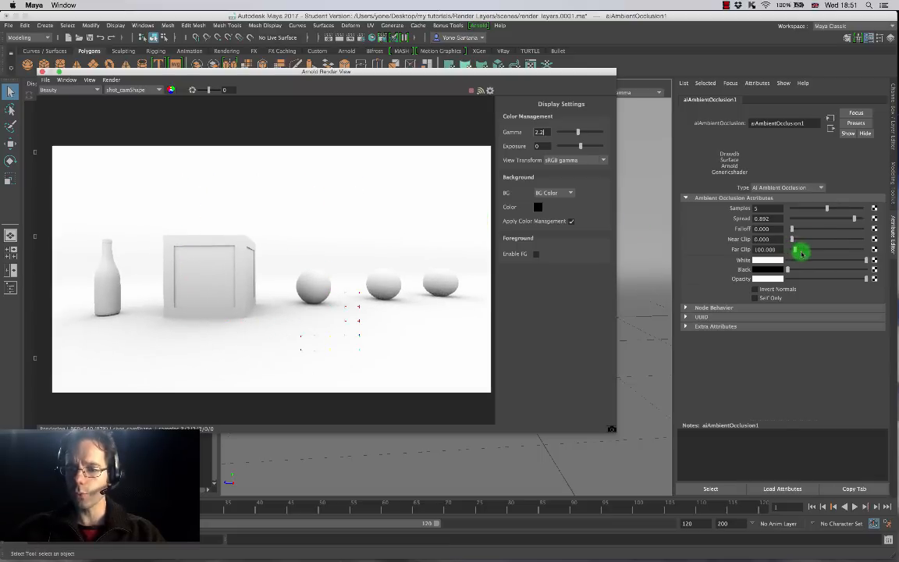
drag(795, 250, 807, 249)
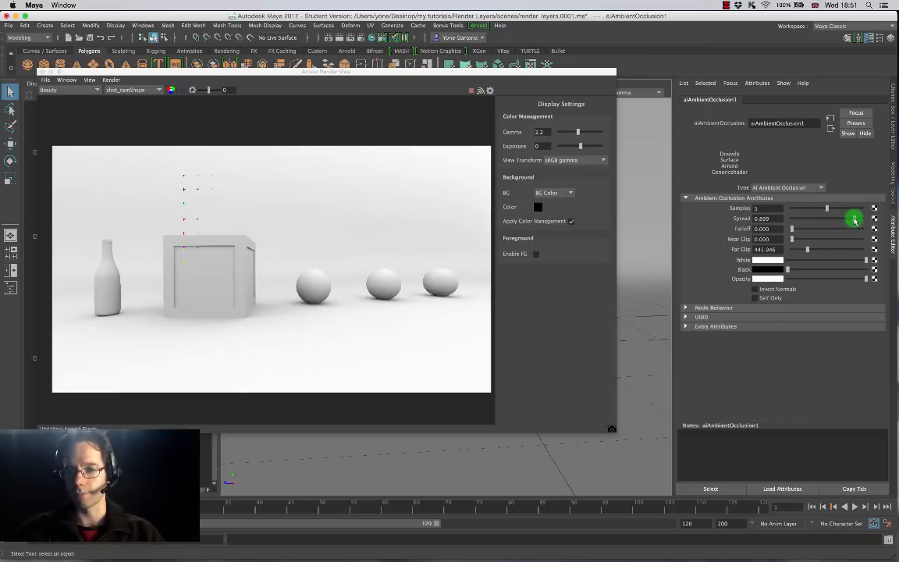
Step: Set the ambient occlusion shader's Spread to 0.959 and its Far Clip to 120
mouse_move(855, 220)
mouse_down()
mouse_move(821, 221)
mouse_move(862, 223)
mouse_up()
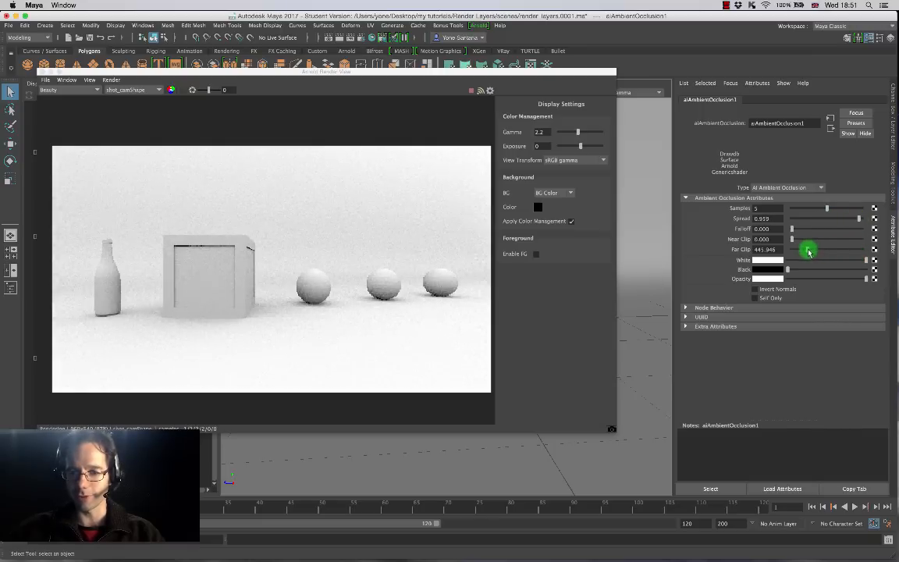
drag(809, 250, 795, 251)
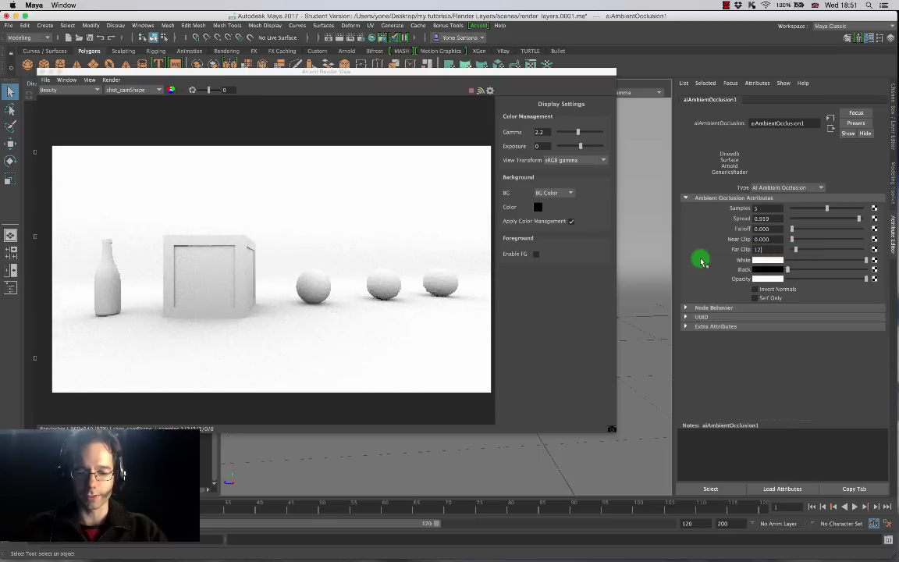
text(120)
key(Return)
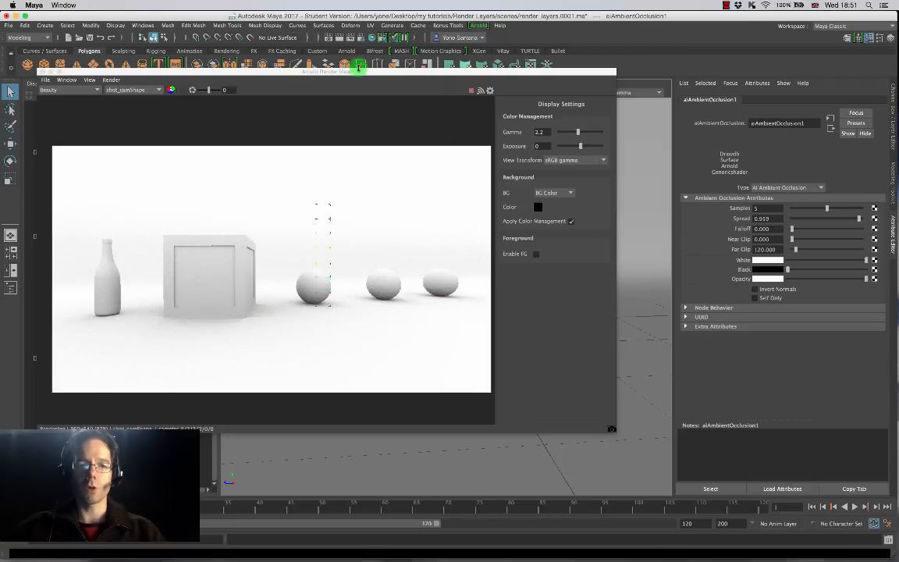
Step: Reopen the Render Setup window next to the render and expand the AO layer to show its GEOMETRY collection
drag(355, 71, 333, 49)
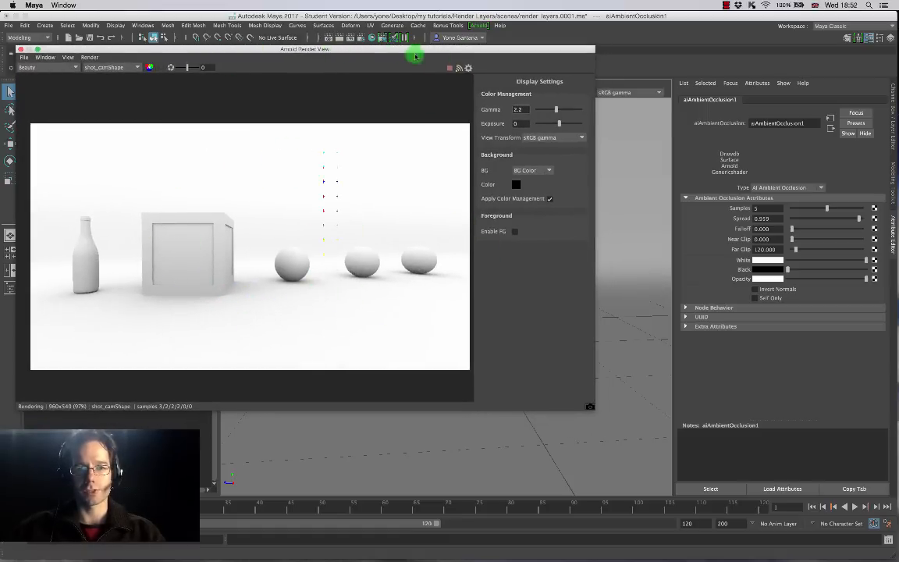
click(382, 38)
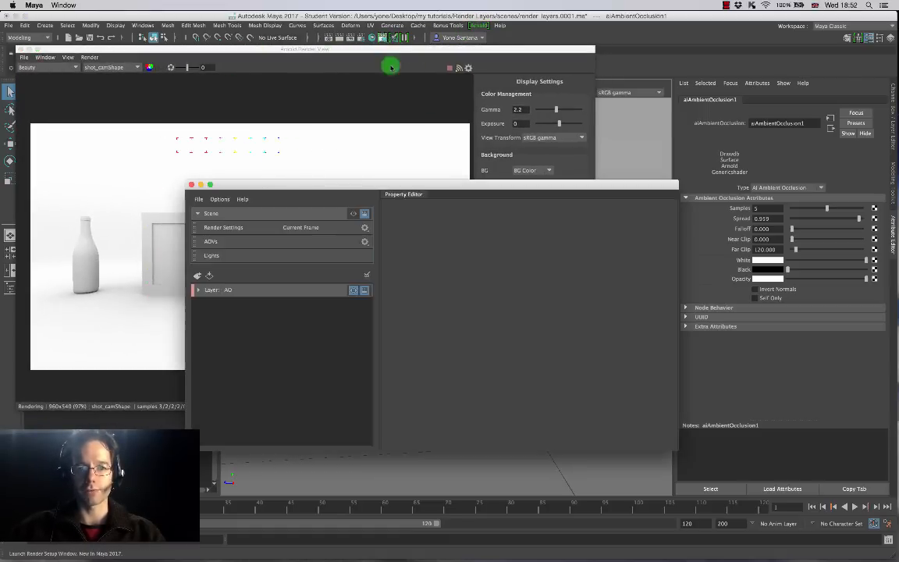
drag(339, 185, 478, 122)
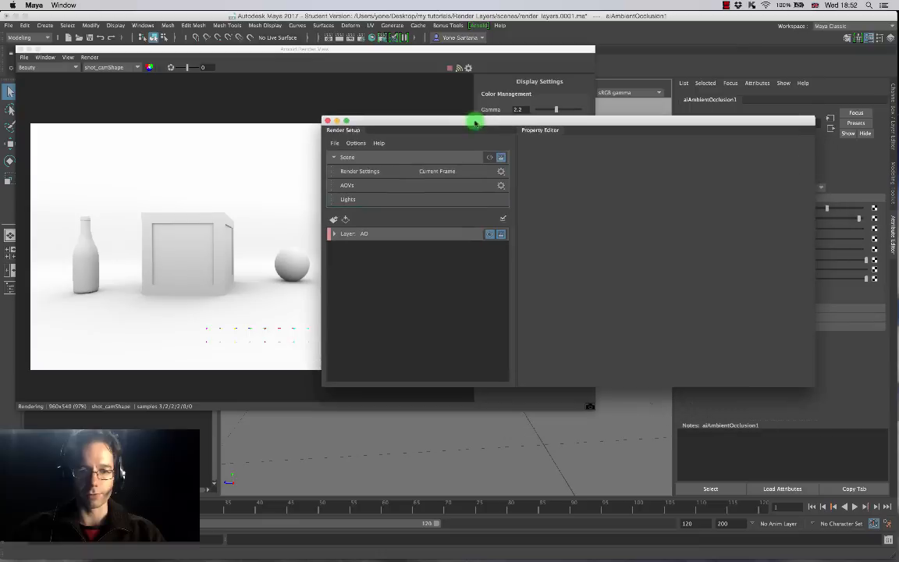
click(492, 238)
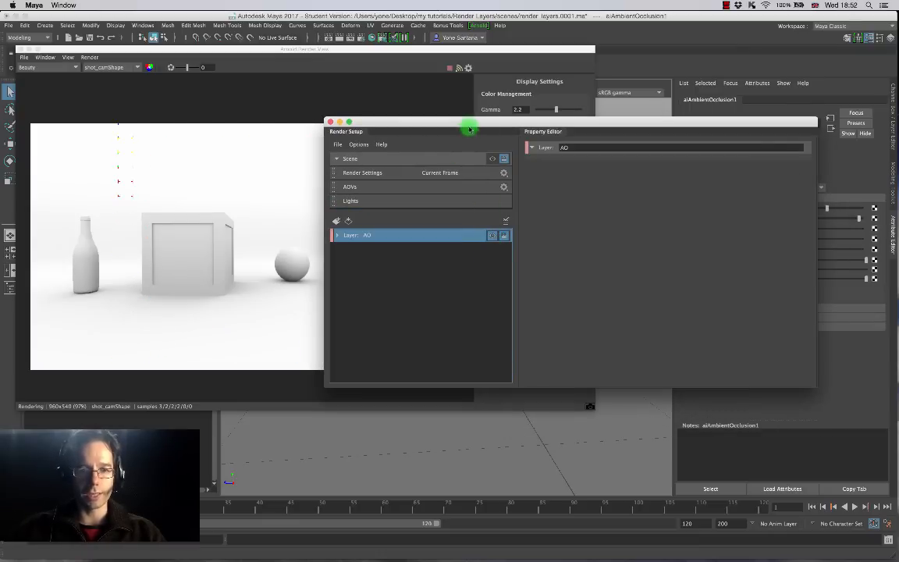
drag(468, 124, 497, 125)
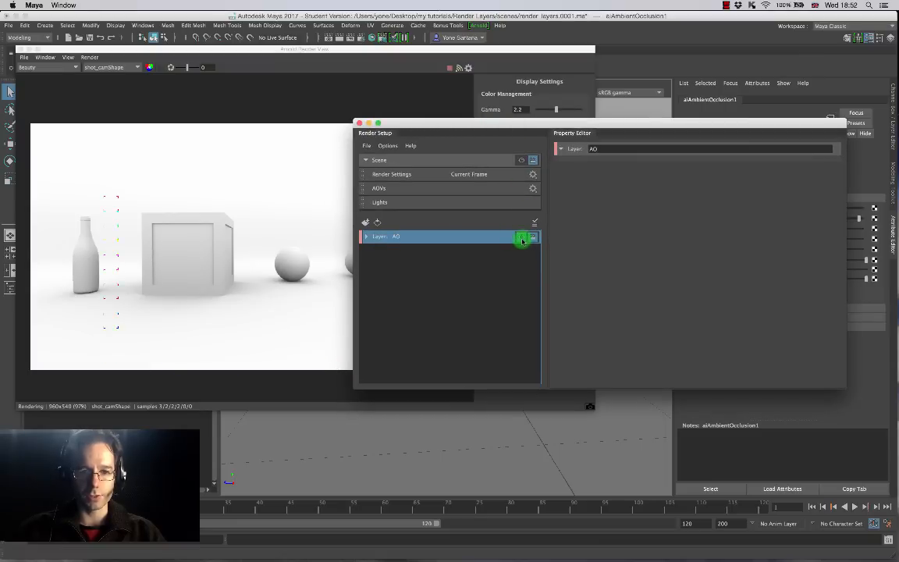
click(367, 237)
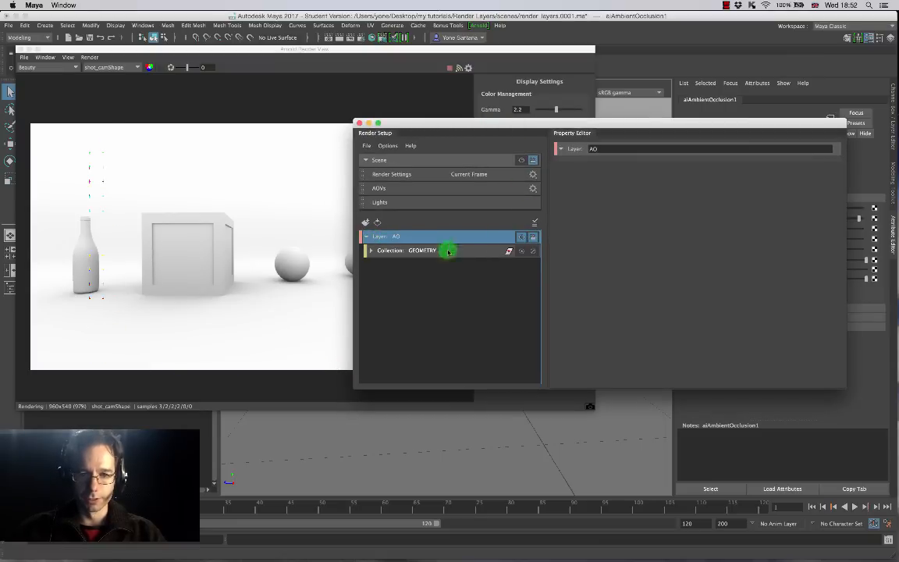
Step: Compare the full scene render with the AO render by switching the AO layer's visibility off and back on
click(522, 237)
click(522, 237)
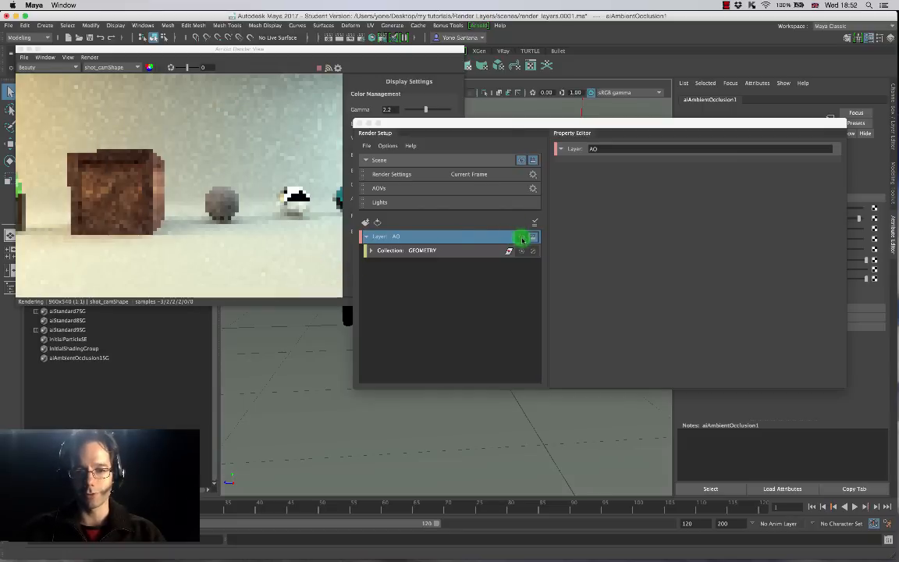
drag(391, 53, 392, 48)
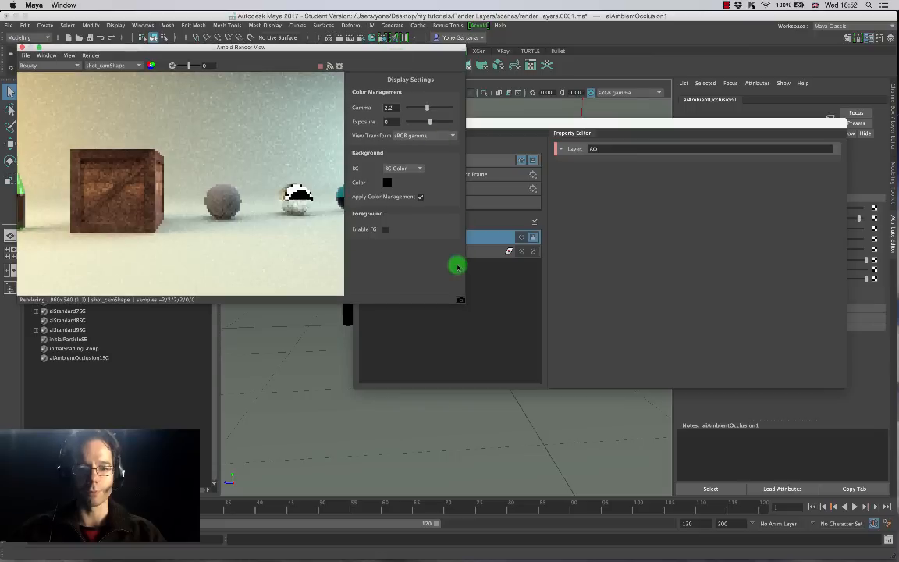
drag(464, 299, 590, 410)
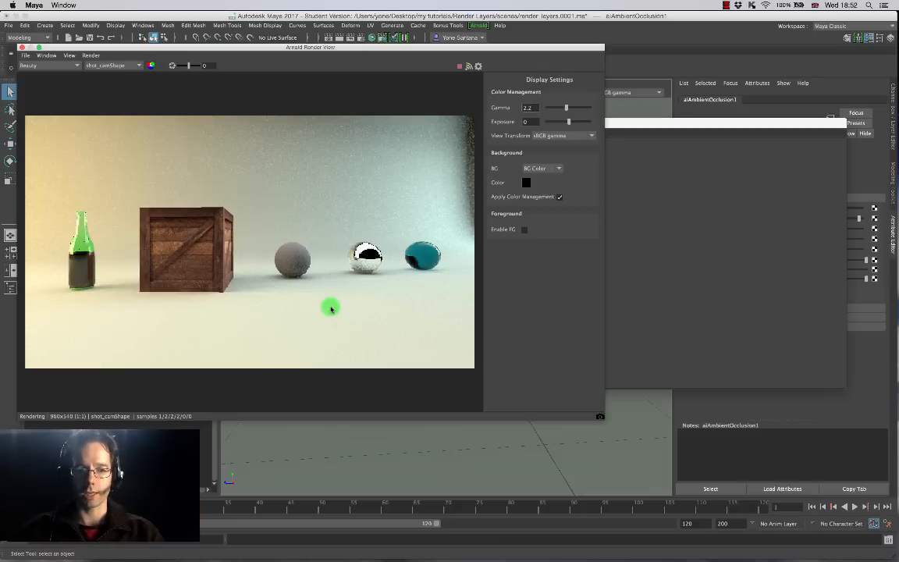
click(613, 215)
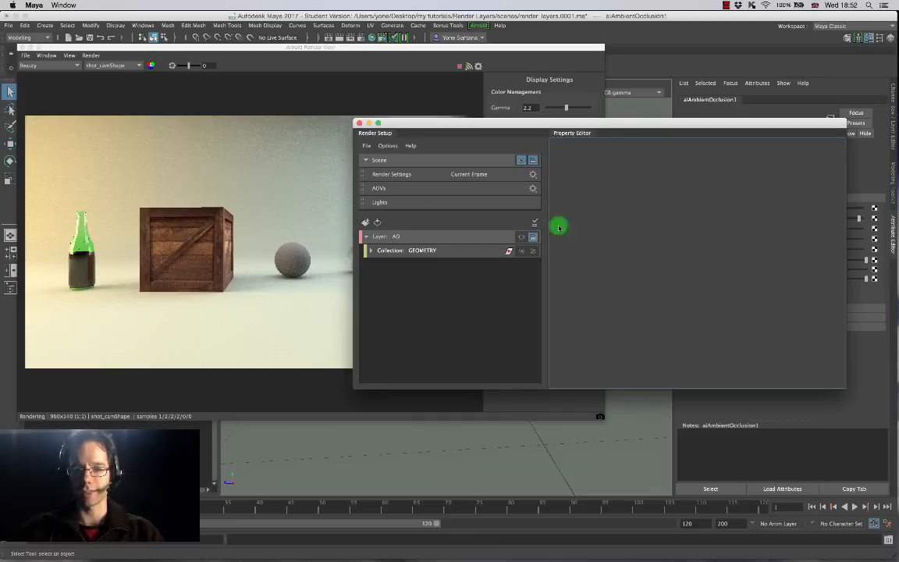
click(521, 237)
click(133, 143)
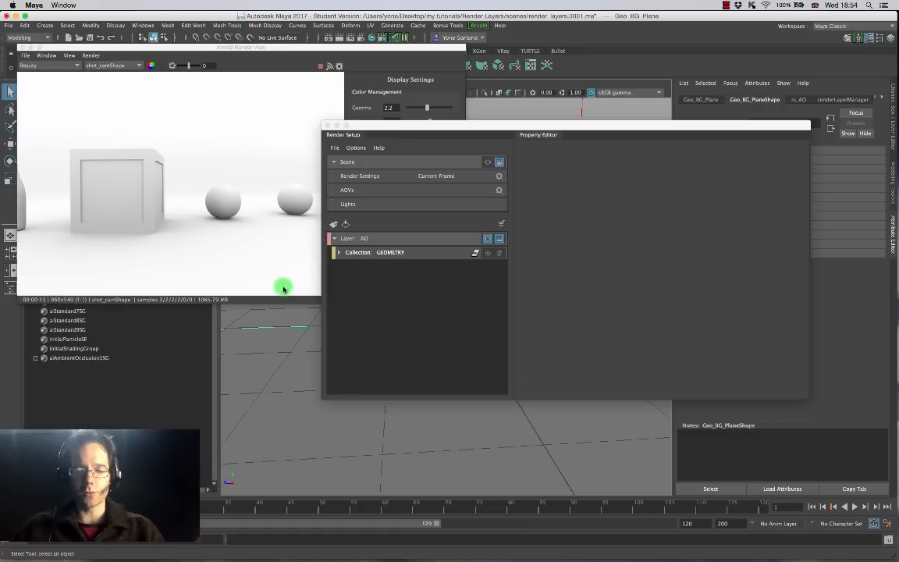
Step: Create a second render layer named Wireframe below the AO layer and close the Arnold RenderView
click(335, 239)
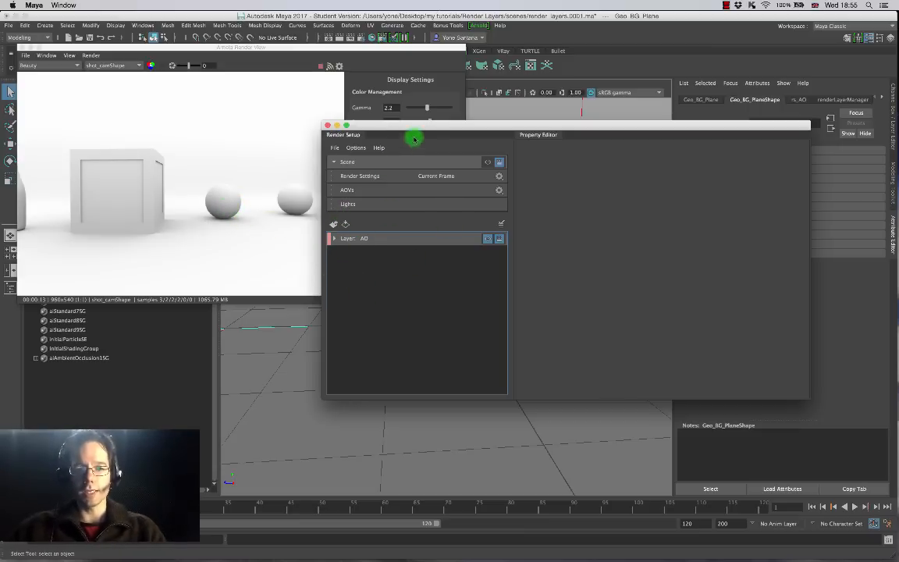
drag(414, 131, 457, 53)
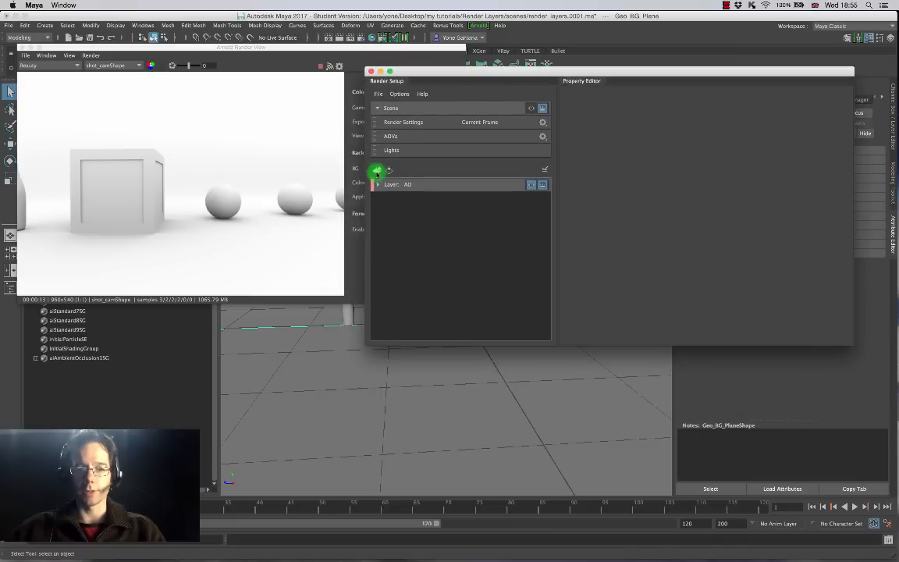
click(377, 173)
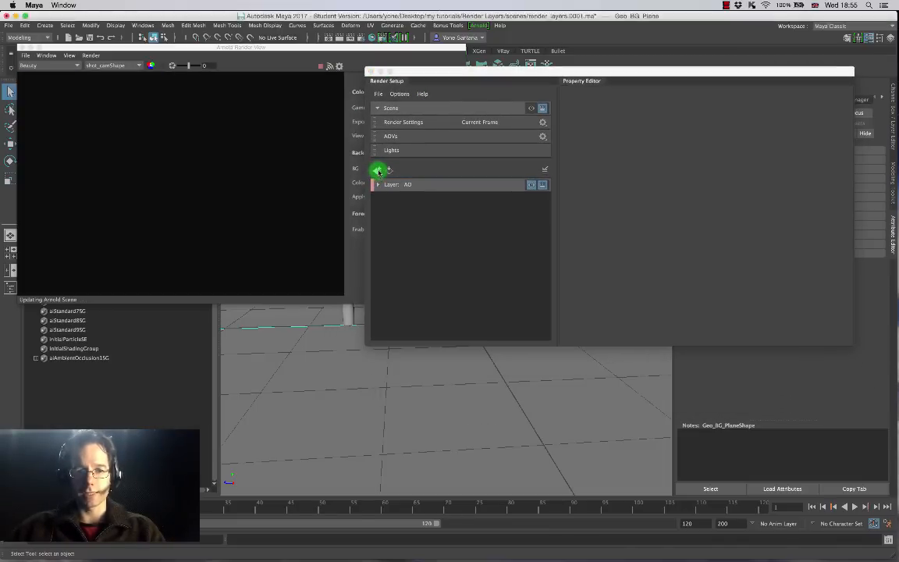
drag(297, 48, 312, 51)
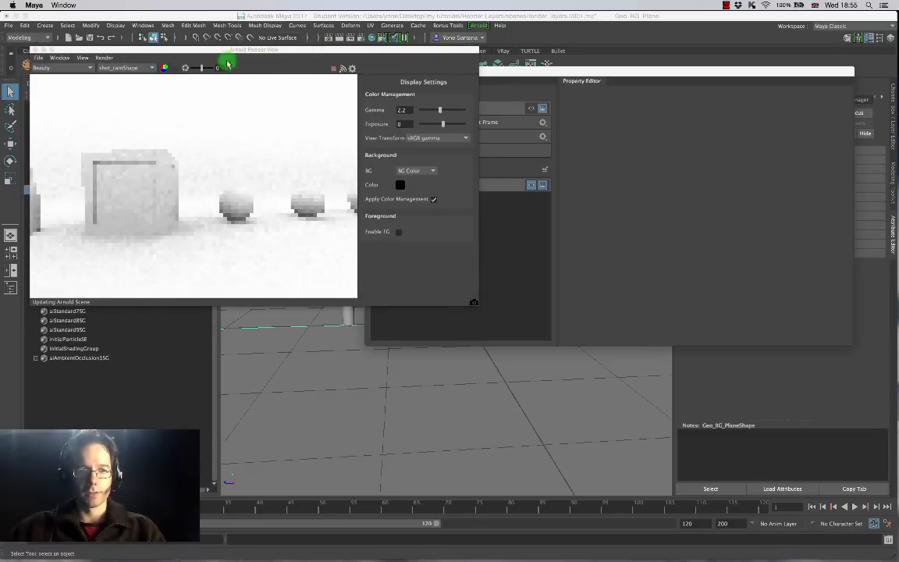
click(35, 50)
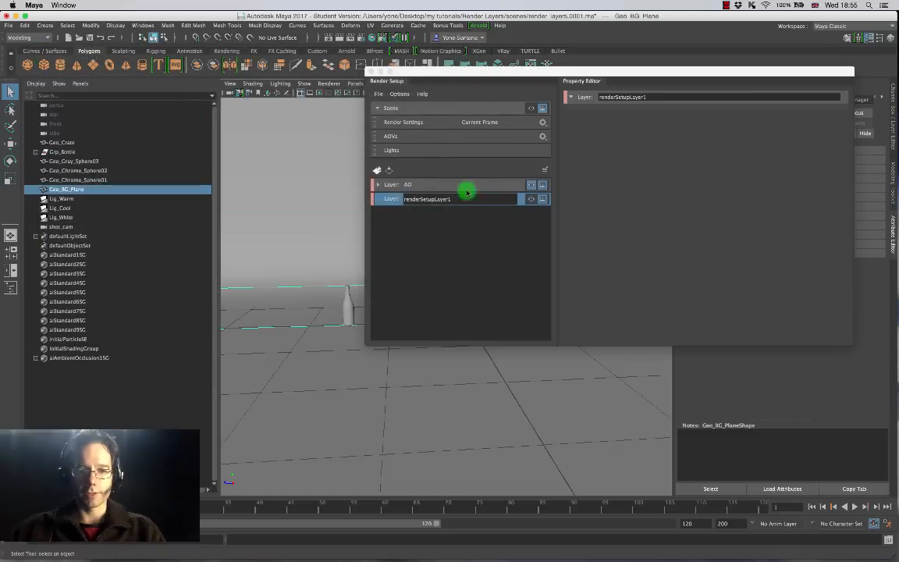
drag(454, 201, 386, 187)
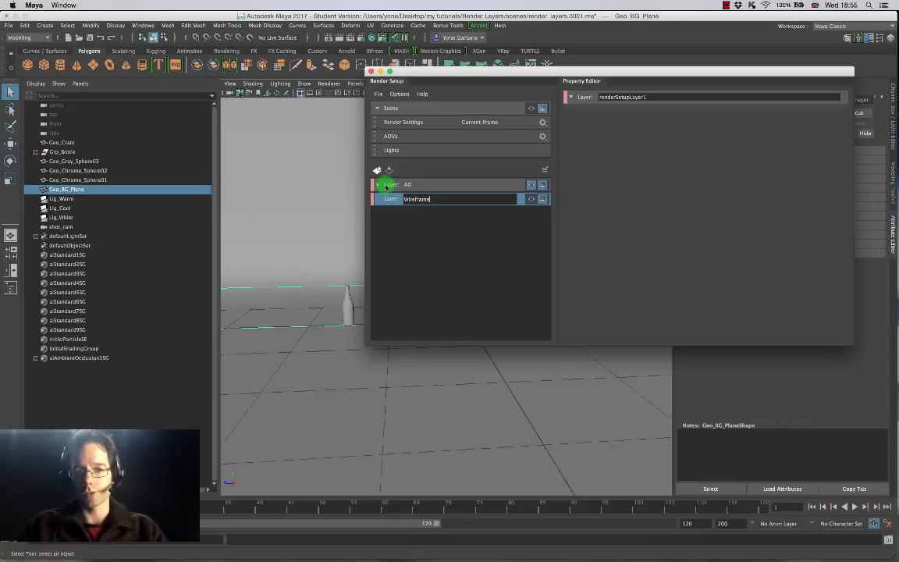
key(Return)
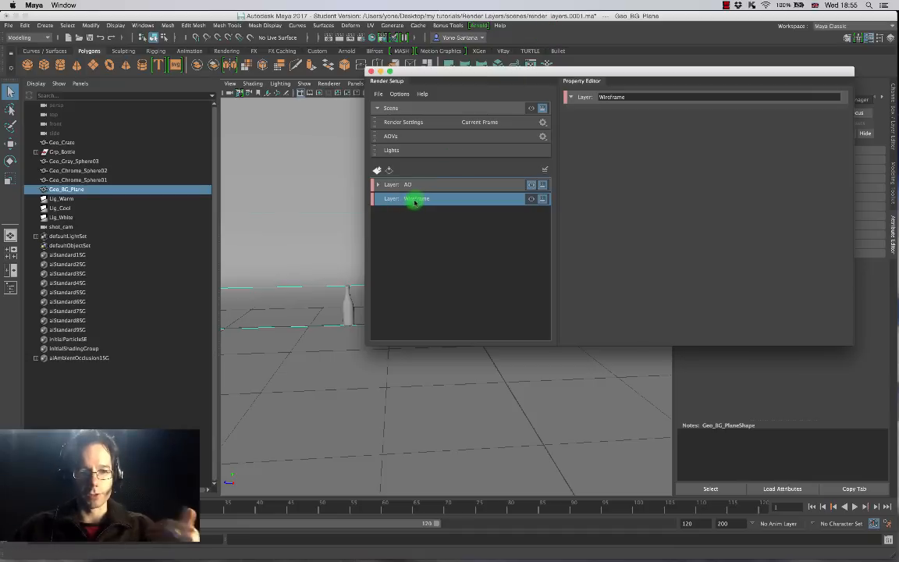
Step: Create a collection named GEO in the Wireframe layer and add all nodes matching Geo* to it
right_click(416, 199)
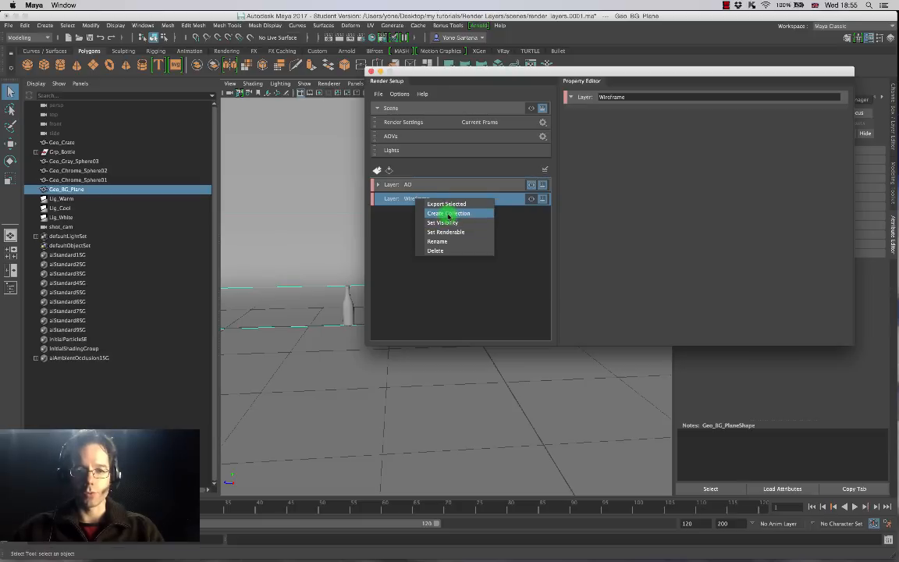
click(449, 214)
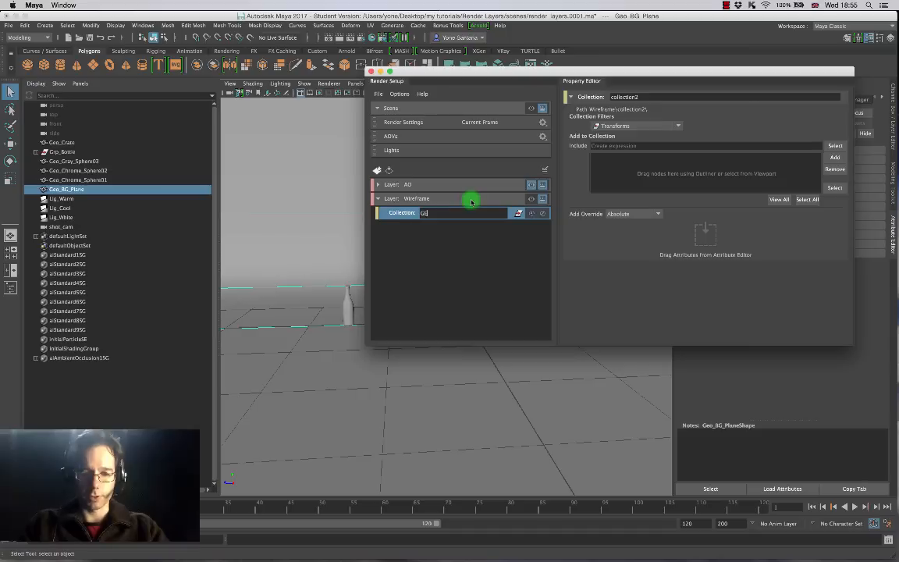
key(Return)
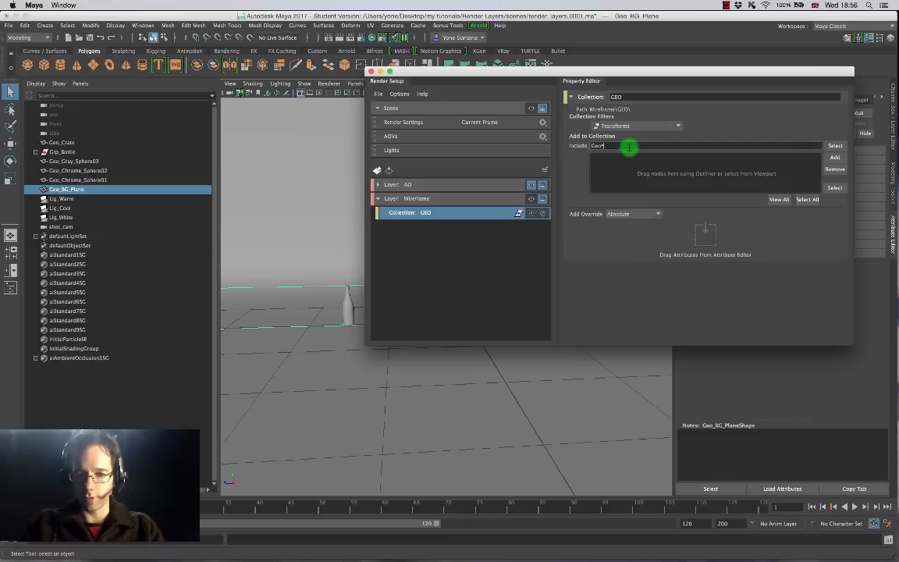
click(834, 146)
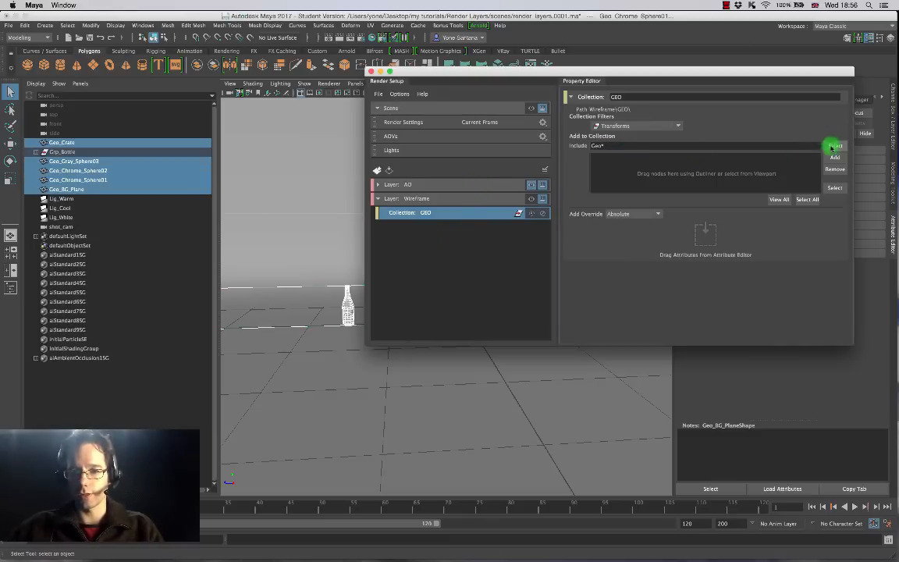
click(835, 156)
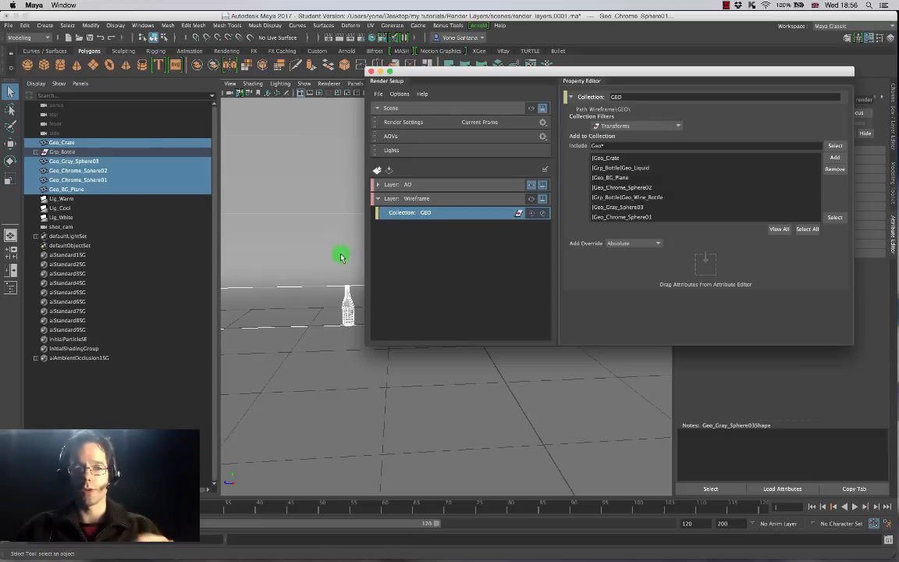
Step: Add a material override named materialOverride_Wireframe to the Wireframe layer's GEO collection
right_click(416, 215)
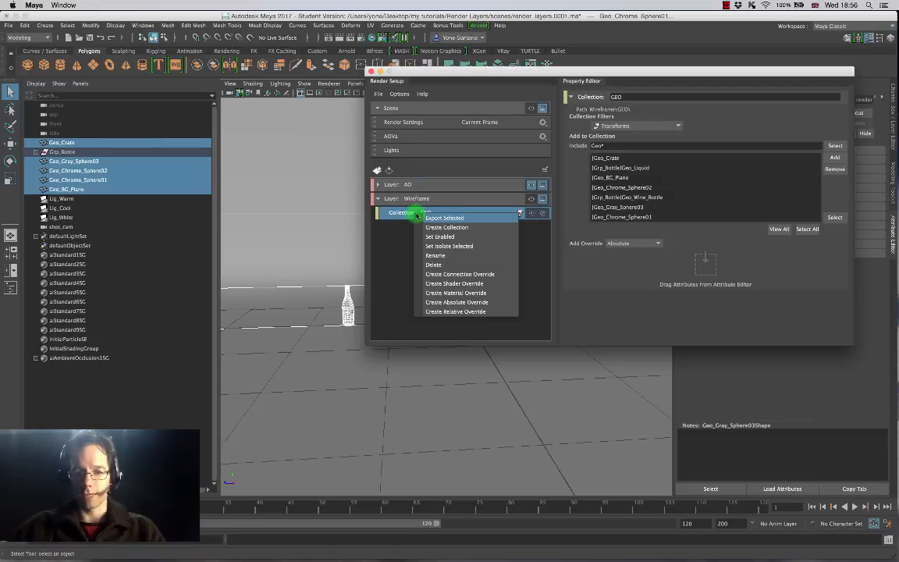
click(462, 293)
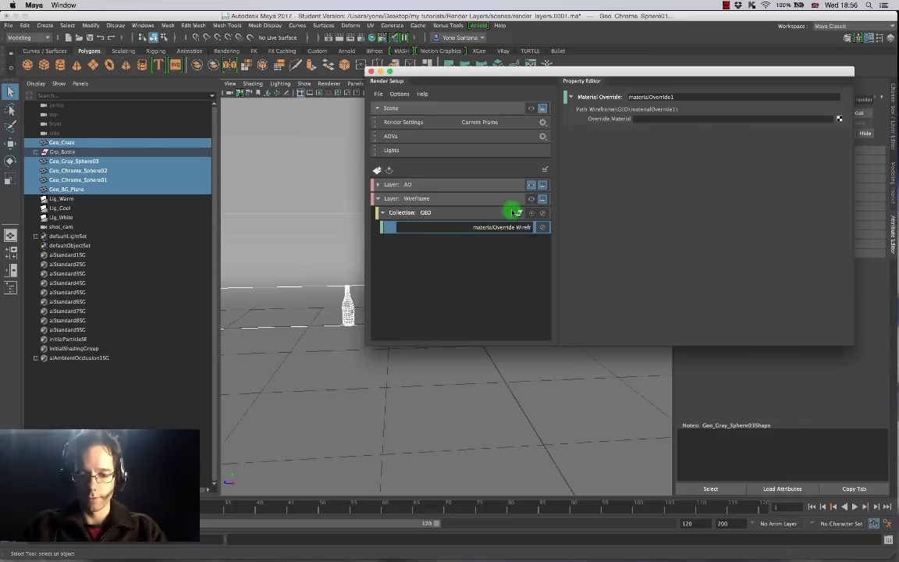
key(Return)
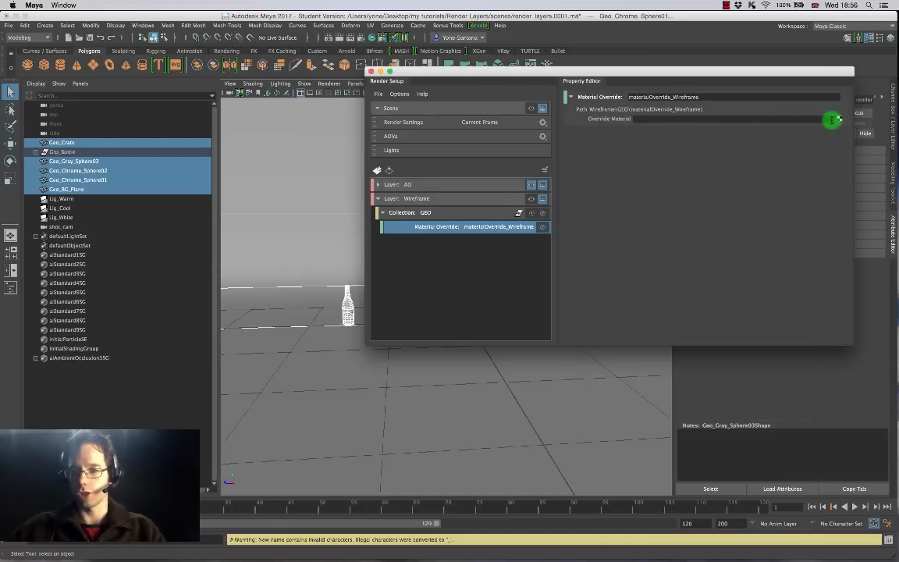
Step: Assign a new aiWireframe shader as the override material of the Wireframe layer's material override
click(839, 121)
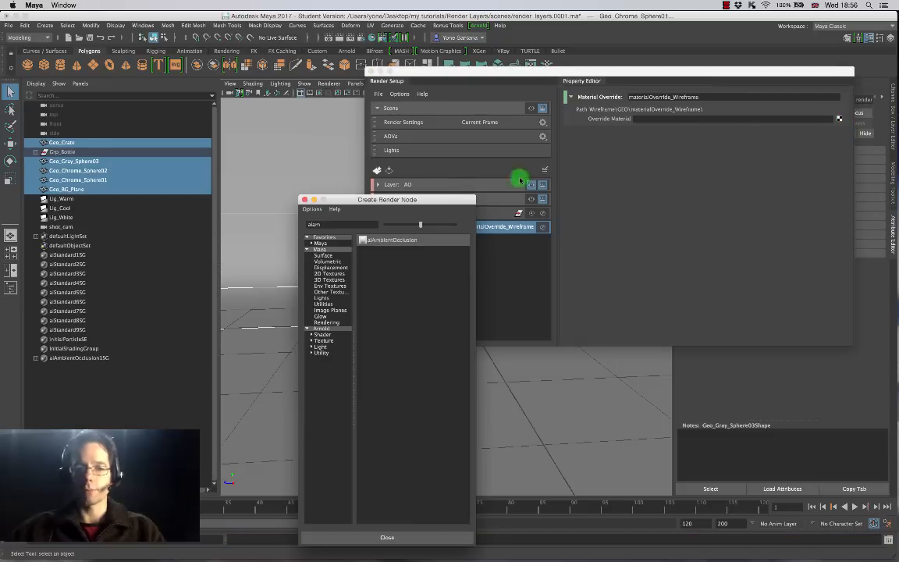
drag(353, 196, 328, 131)
double_click(290, 159)
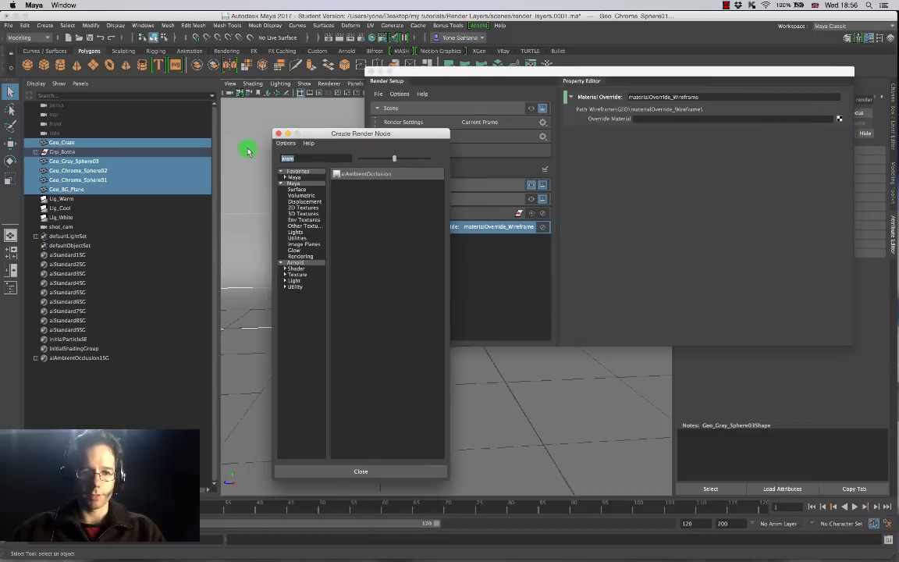
text(ai)
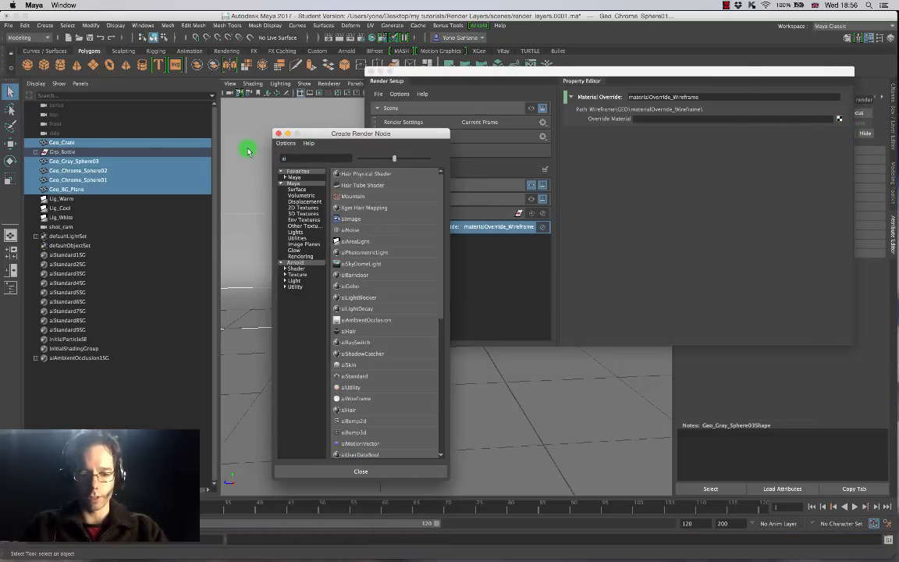
text(w)
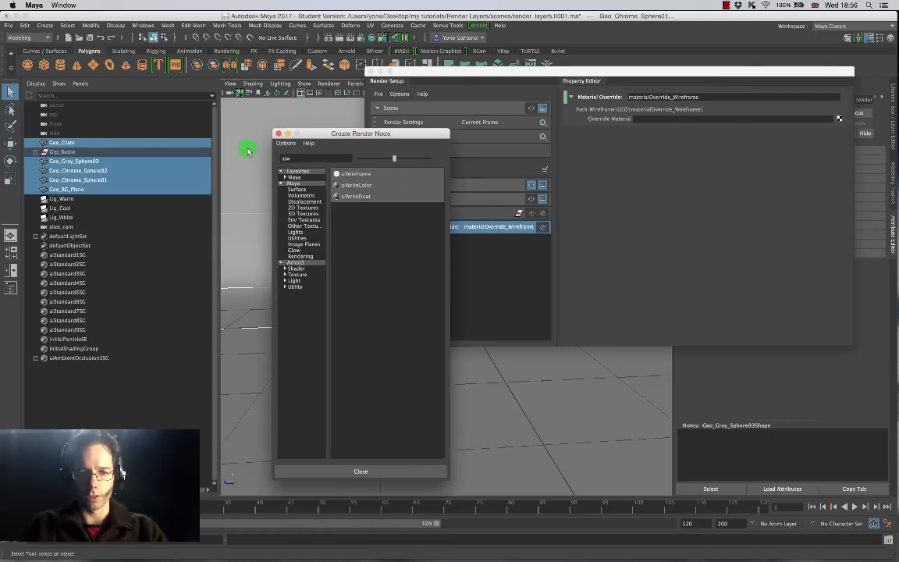
click(357, 174)
drag(626, 72, 427, 94)
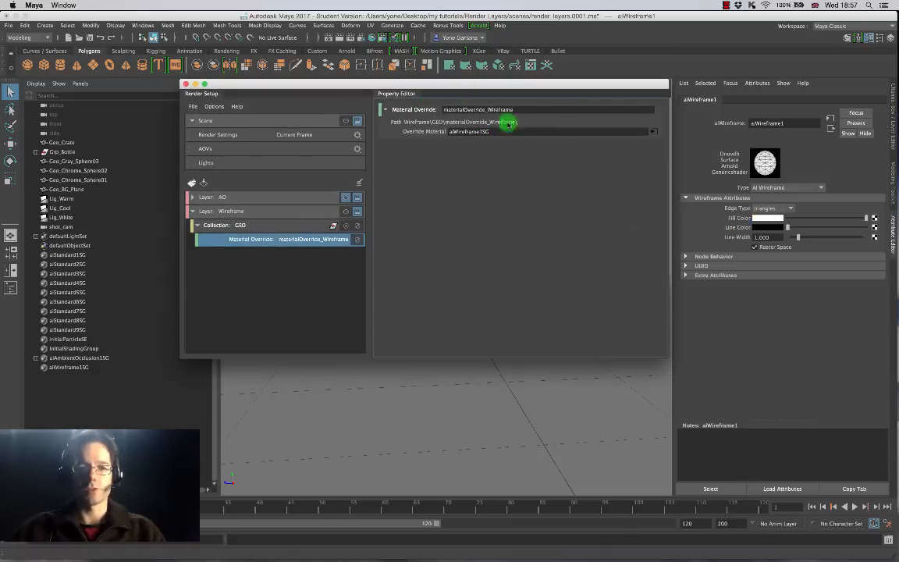
Step: Open the Arnold RenderView and make the Wireframe layer the visible layer in Render Setup
click(475, 26)
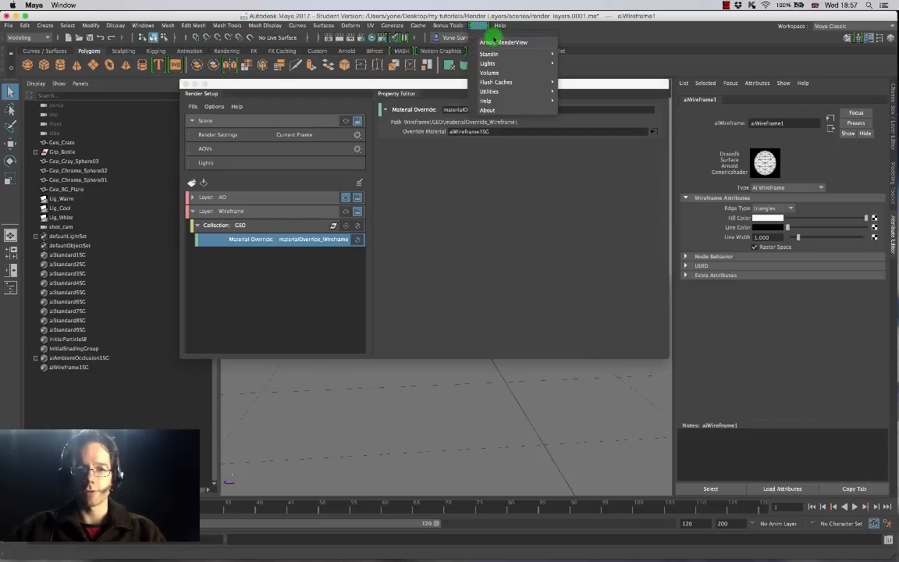
click(502, 42)
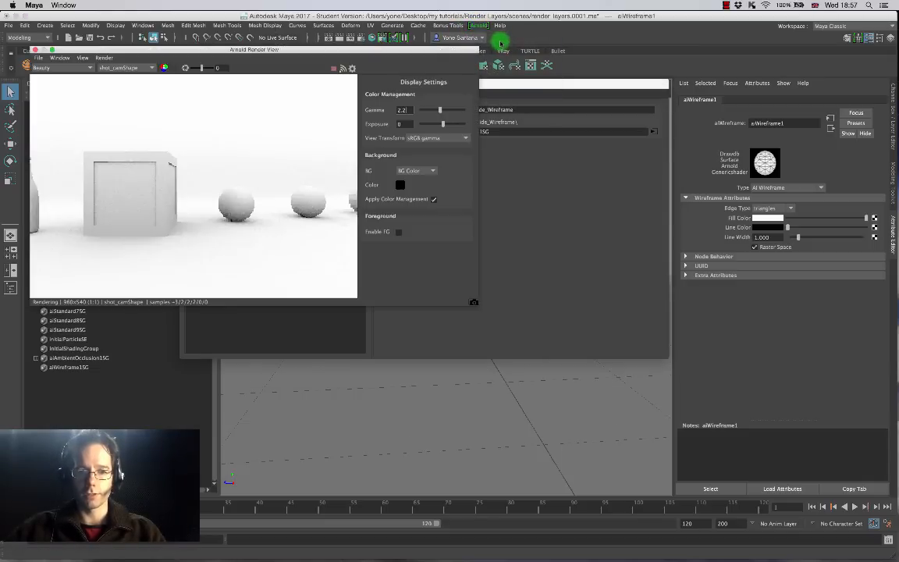
drag(517, 81, 530, 82)
click(363, 211)
click(361, 195)
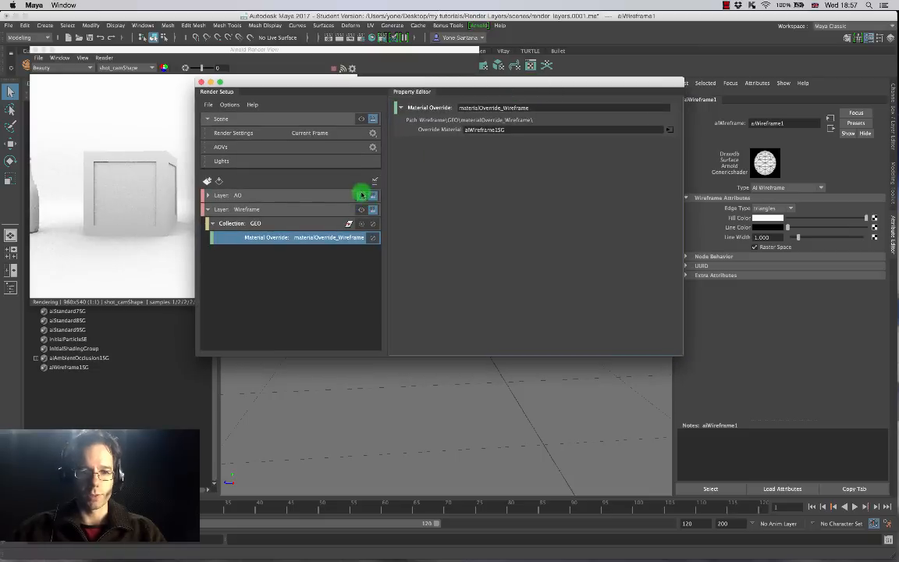
click(361, 210)
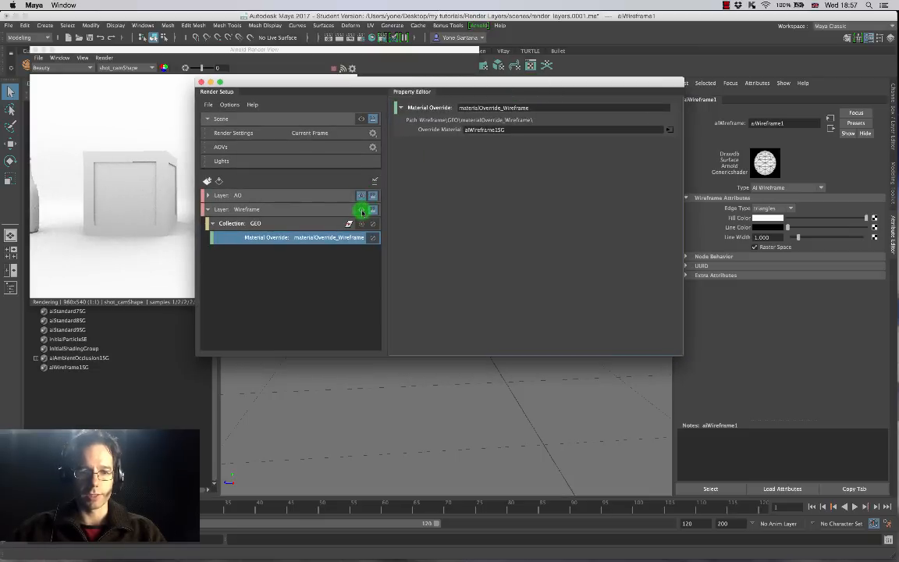
Step: Switch the render view to the Wireframe layer and place the Render Setup window so the rendered image is uncovered
click(363, 211)
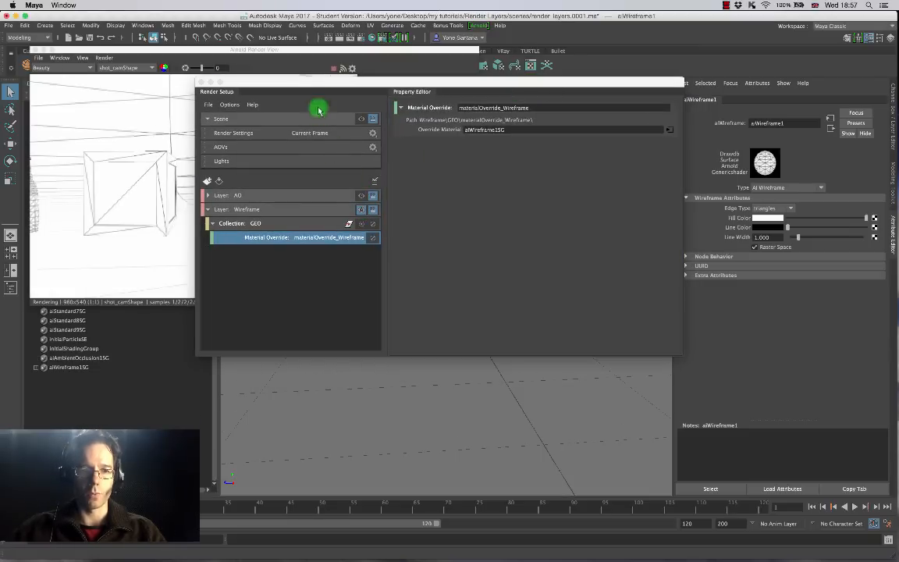
drag(317, 82, 303, 264)
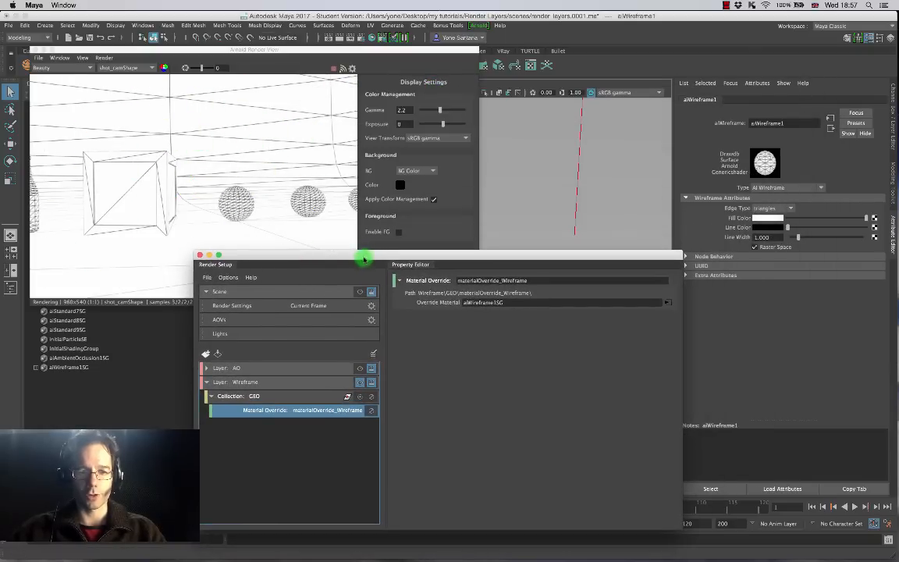
drag(363, 255, 301, 264)
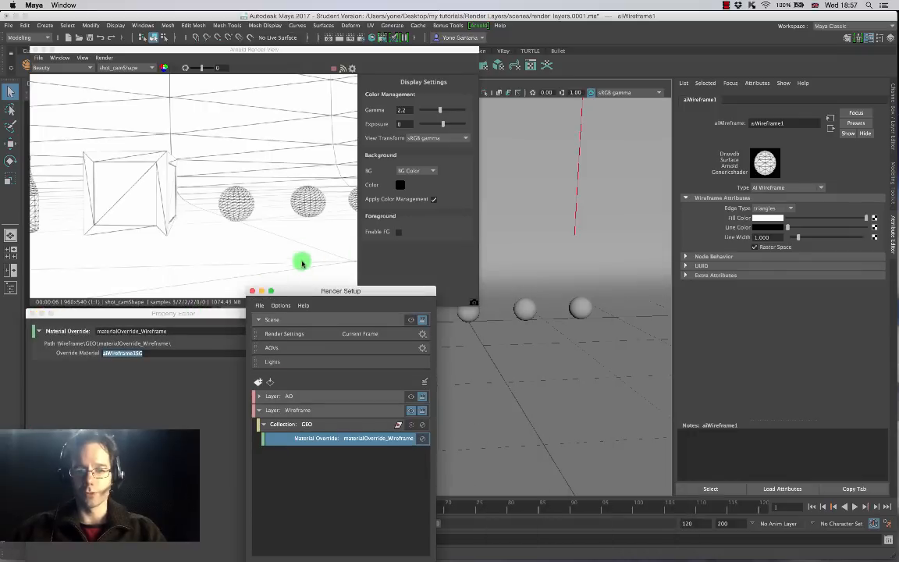
drag(161, 315, 219, 267)
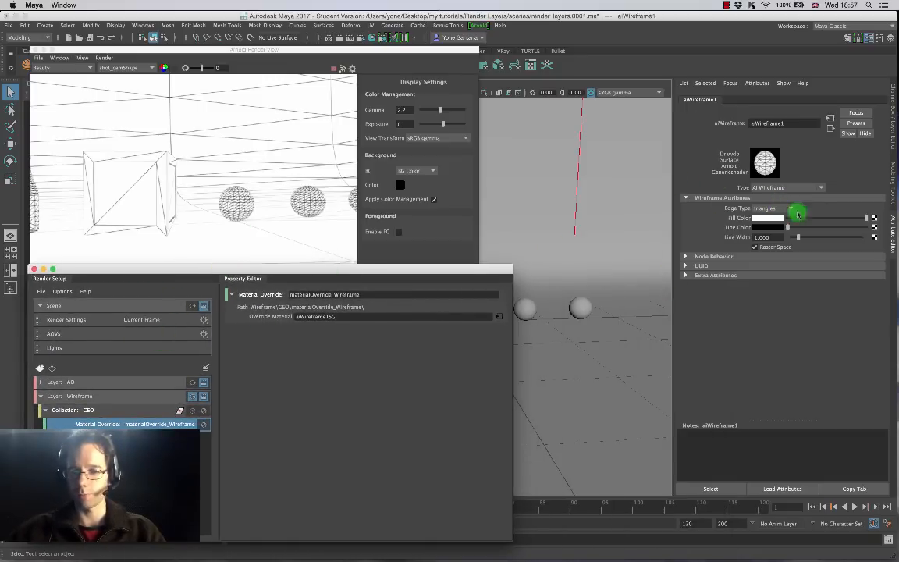
Step: Set the aiWireframe shader's edge type to polygons and its fill color to black
click(791, 209)
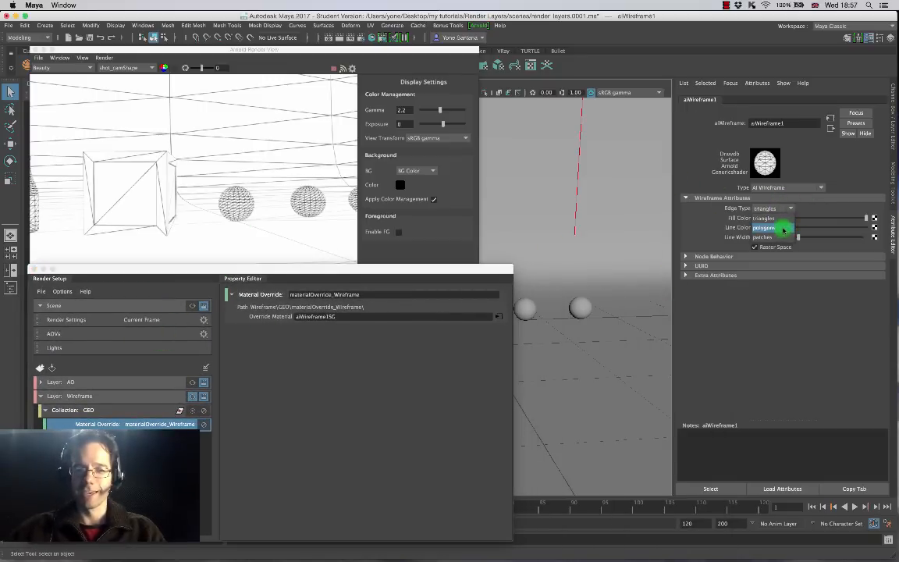
click(783, 228)
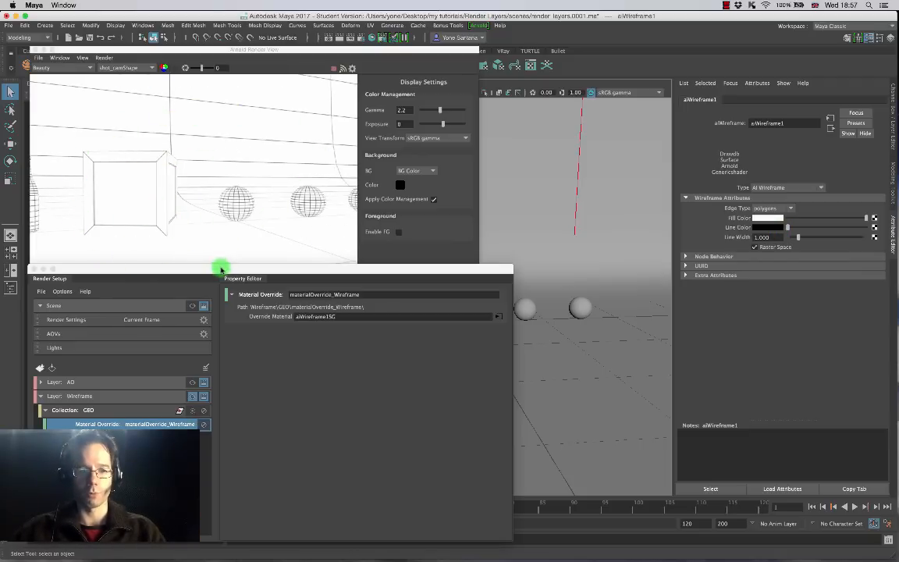
drag(221, 268, 220, 306)
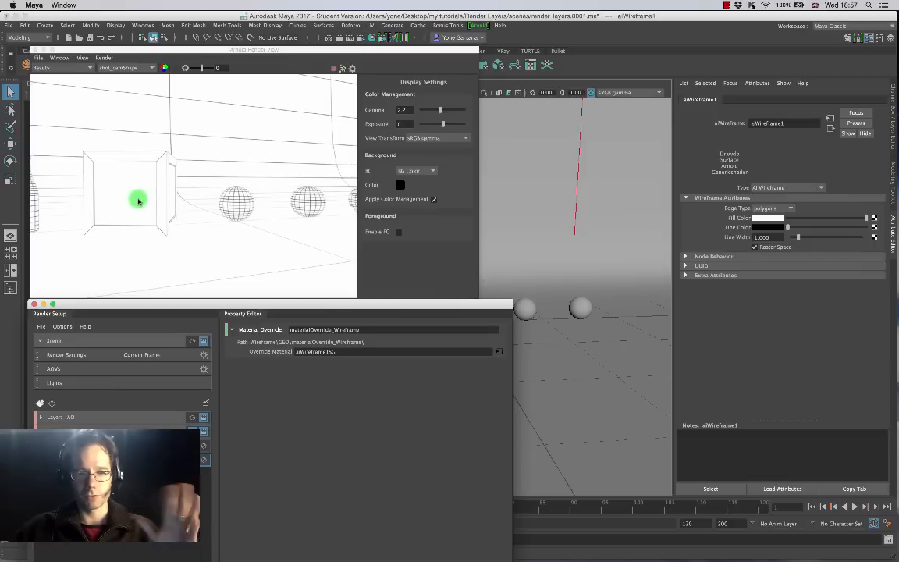
click(771, 219)
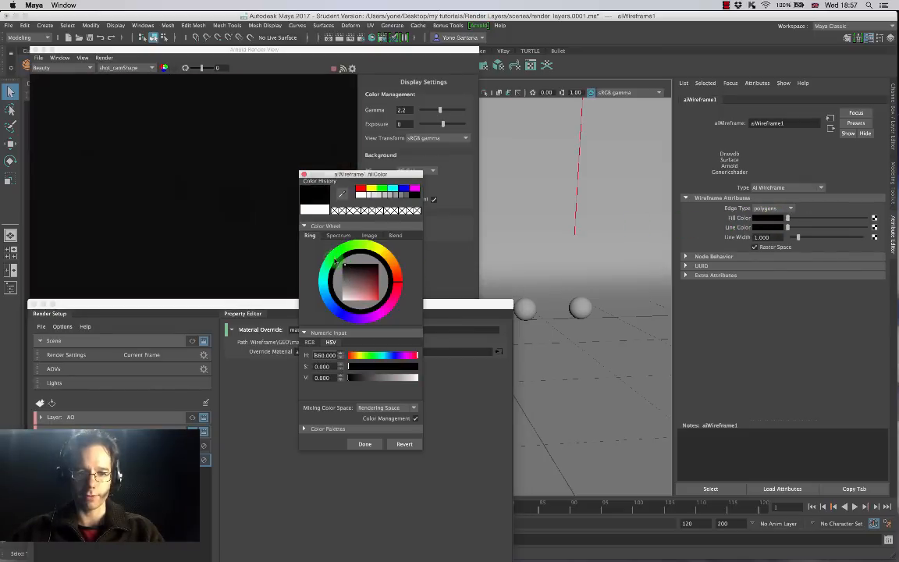
click(365, 443)
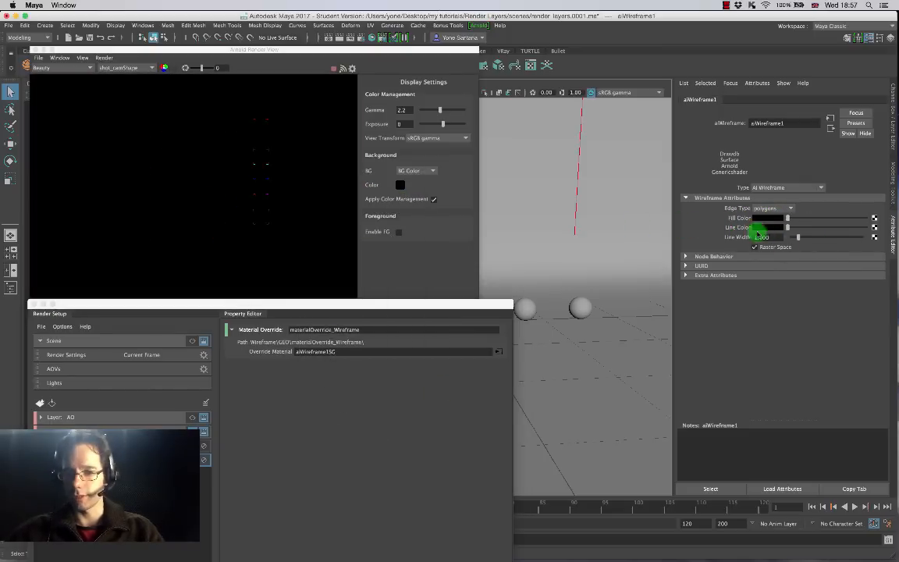
Step: Set the aiWireframe shader's line color to light cyan with H 179.369, S 0.533 and V 1.000
click(763, 228)
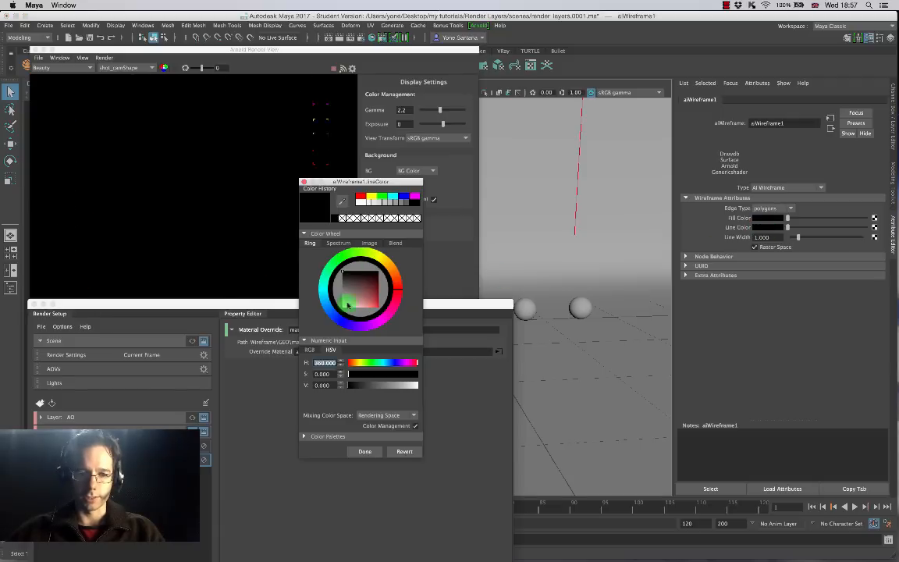
click(324, 290)
drag(344, 297, 363, 310)
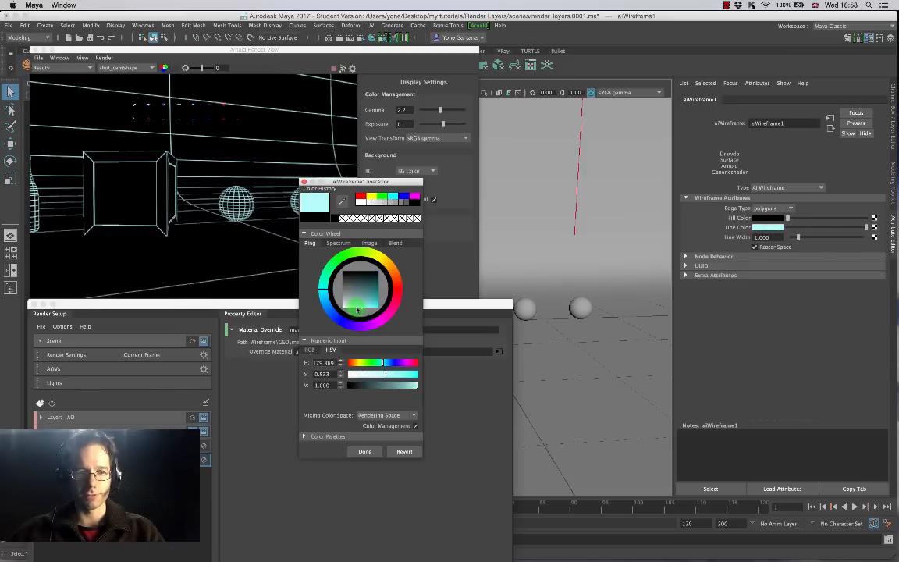
drag(374, 181, 567, 148)
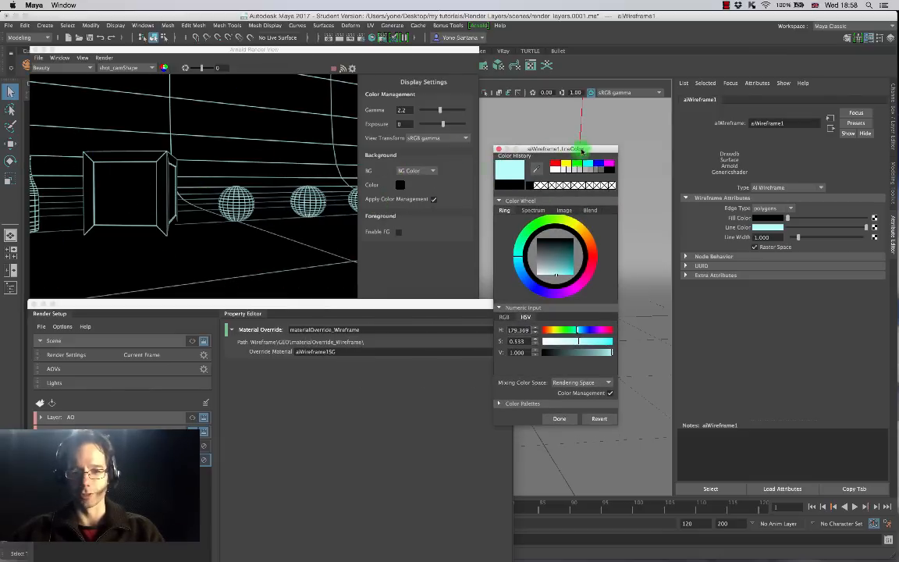
drag(523, 145, 422, 110)
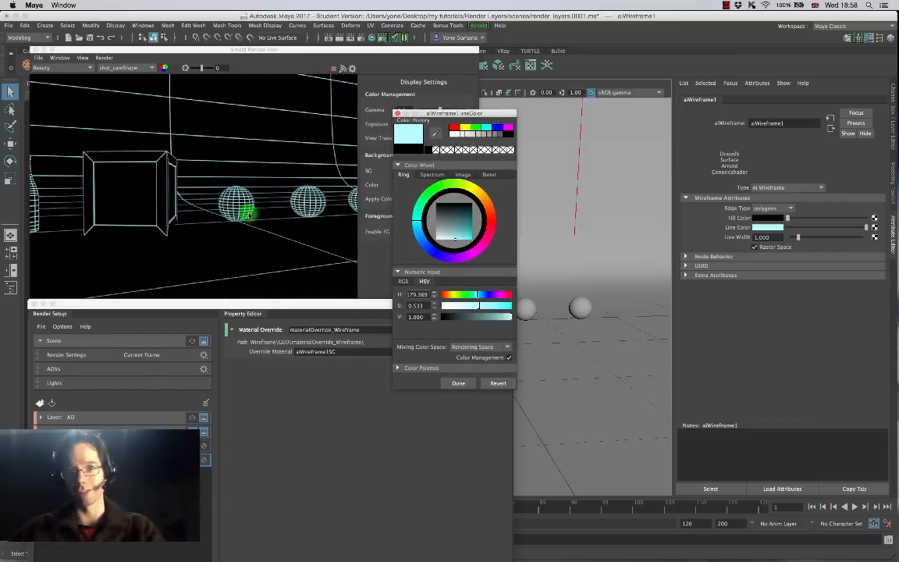
click(458, 384)
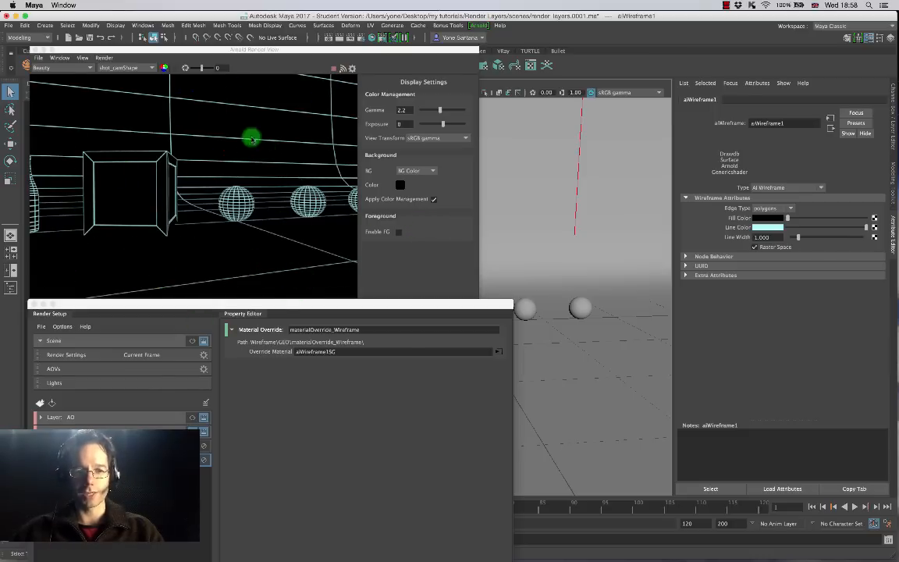
Step: Collapse the Wireframe layer in Render Setup and reposition the window below the rendered image
drag(294, 303, 621, 274)
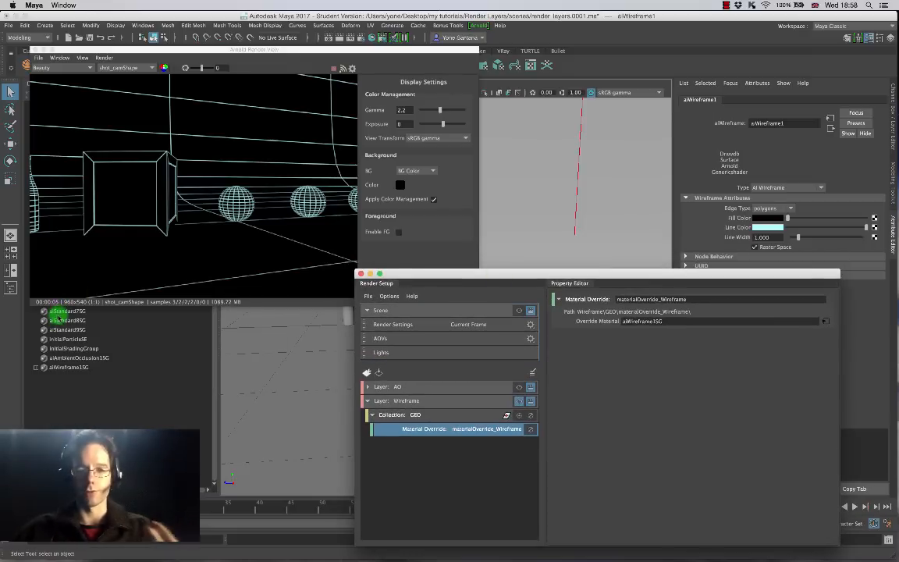
drag(438, 273, 121, 304)
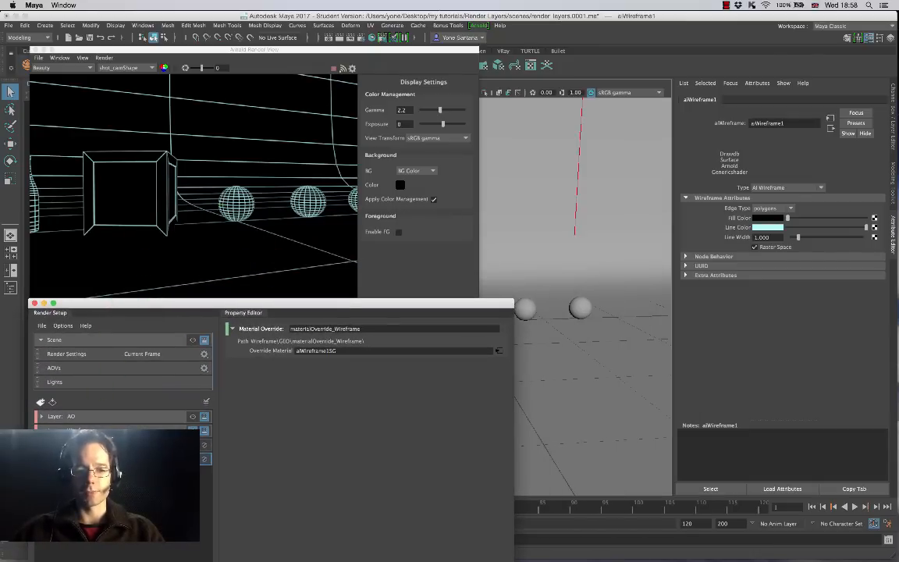
click(42, 431)
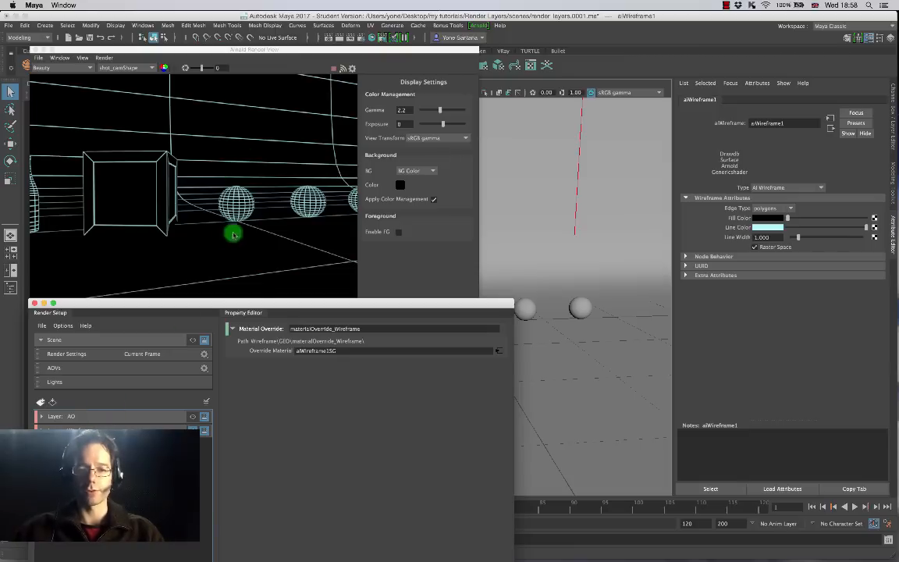
drag(240, 304, 310, 160)
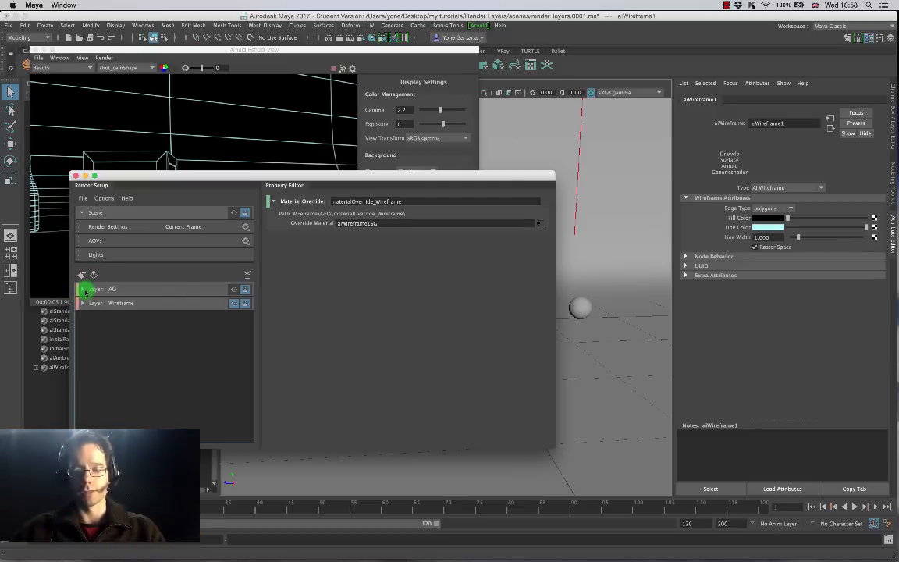
drag(221, 175, 180, 312)
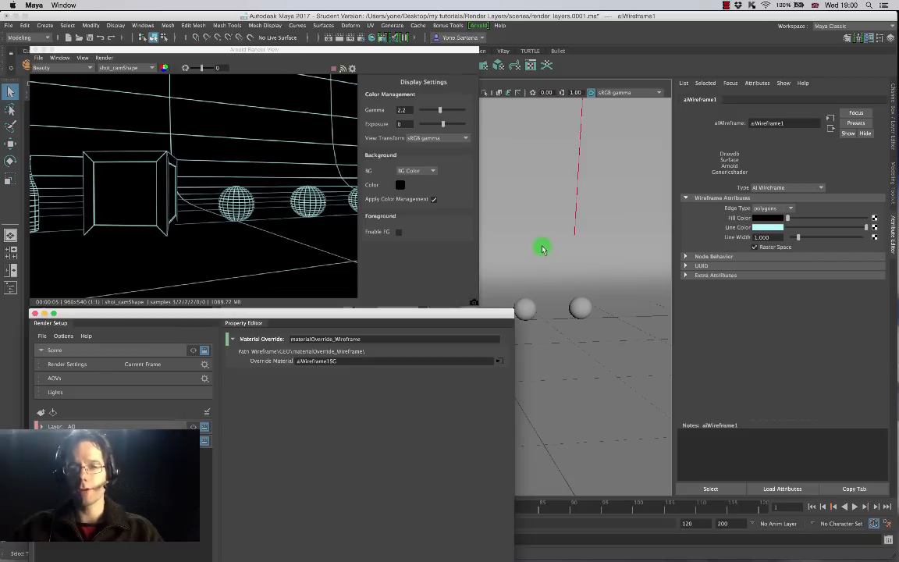
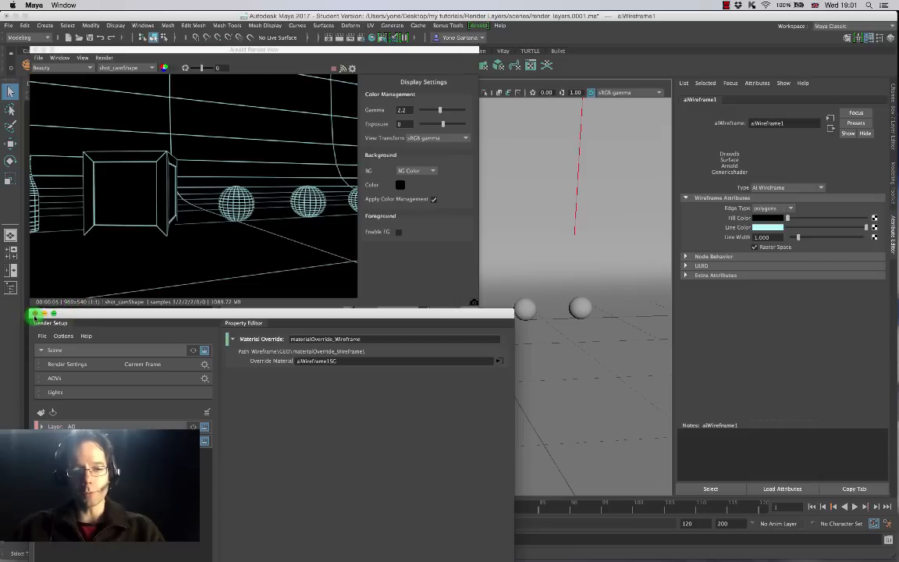
Step: Make the master Scene the visible layer in Render Setup and close both the Render Setup and Arnold RenderView windows
click(36, 314)
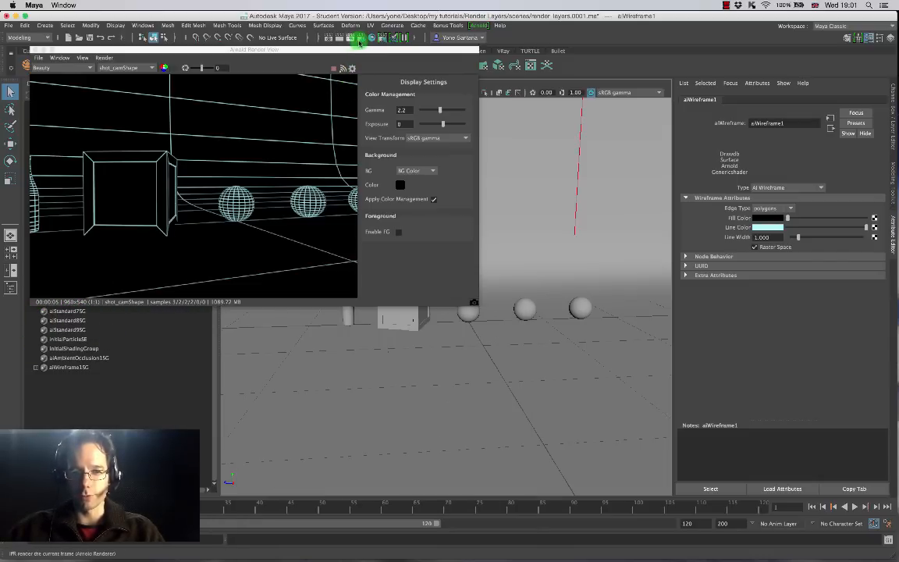
click(380, 38)
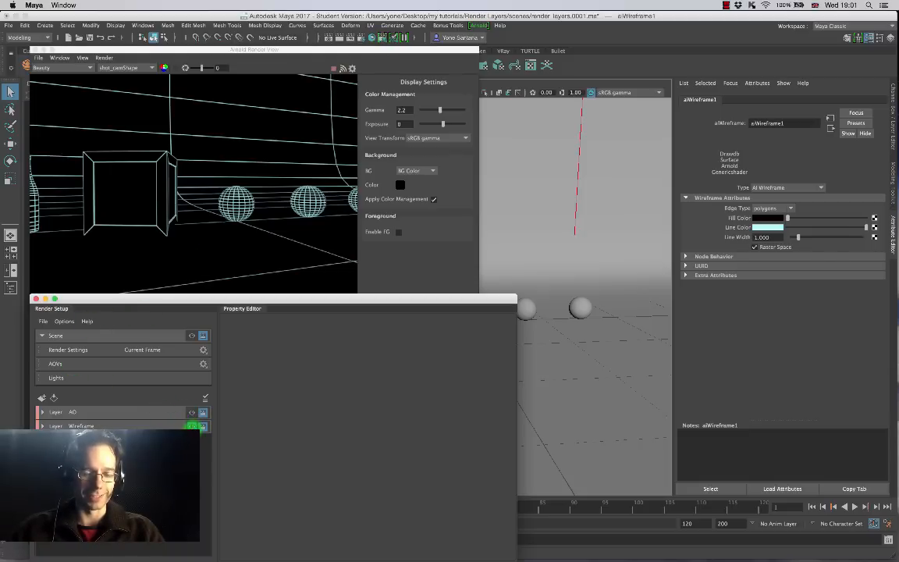
click(192, 426)
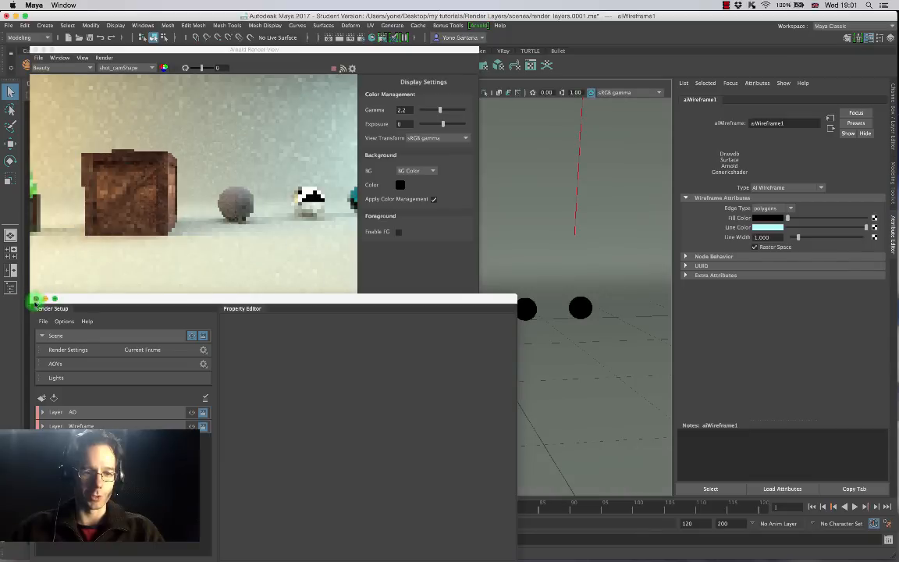
click(35, 299)
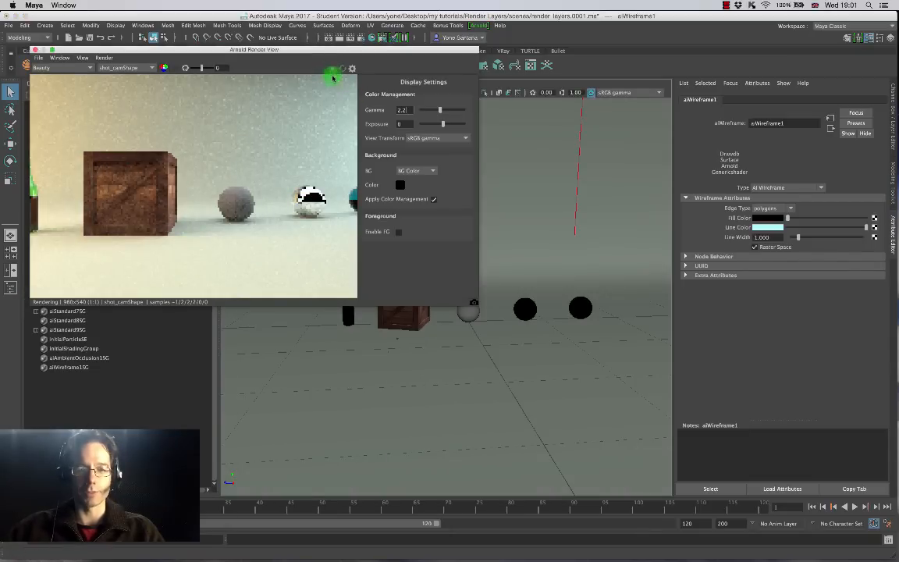
click(35, 50)
Step: Select Geo_Gray_Sphere03 in the viewport and show the attributes of its Mid_Grey material
mouse_move(489, 287)
alt+mouse_down()
mouse_move(471, 333)
mouse_move(486, 278)
alt+mouse_up()
alt+middle_drag(485, 278, 426, 279)
alt+right_drag(425, 279, 480, 279)
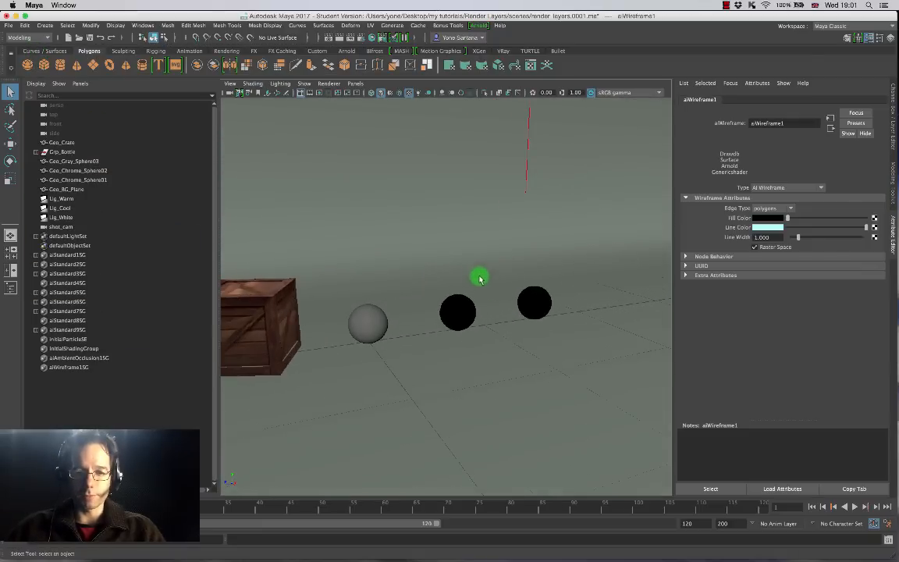
alt+middle_drag(480, 279, 464, 281)
click(351, 325)
click(440, 315)
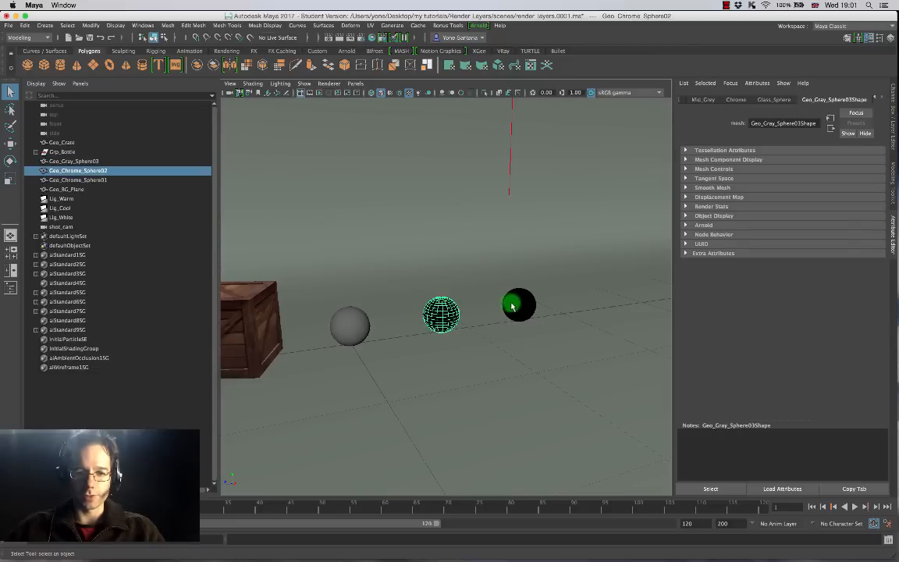
click(512, 306)
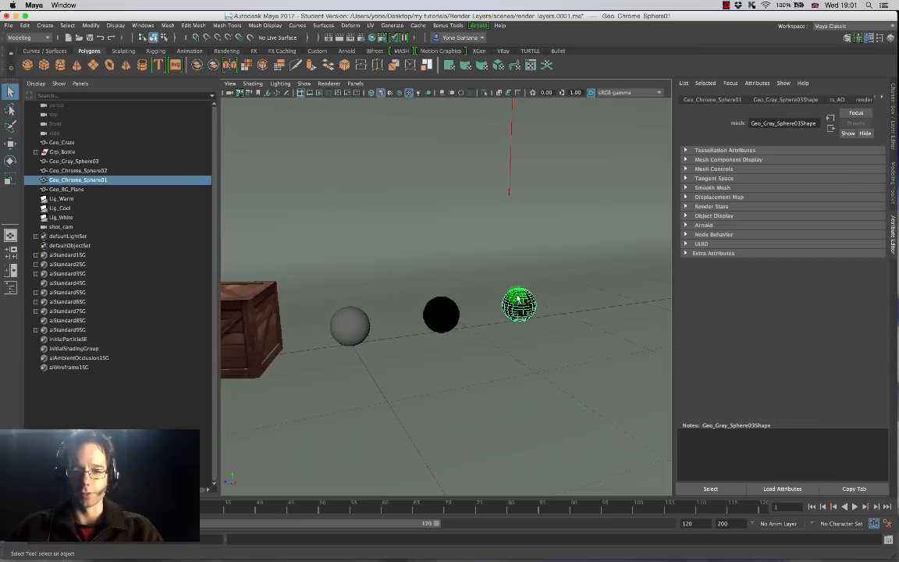
click(351, 332)
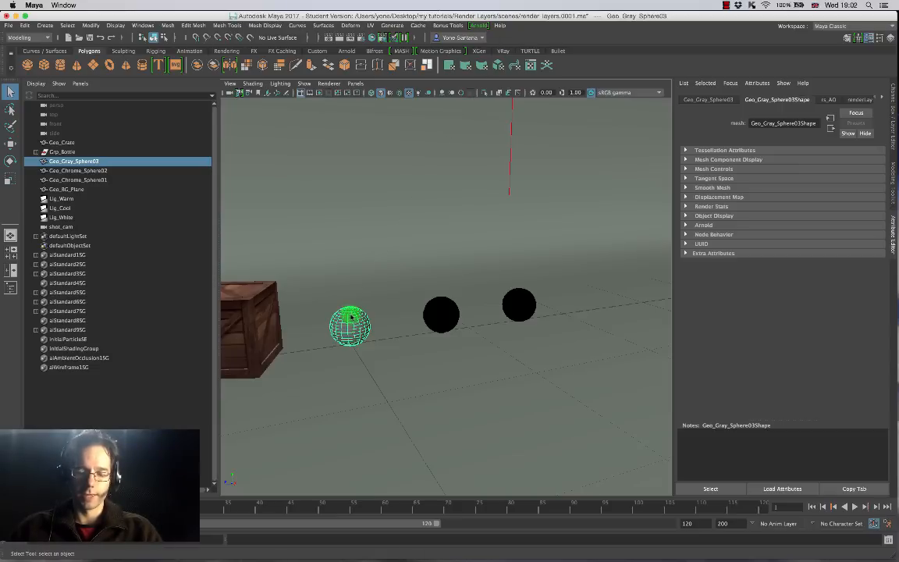
right_click(349, 317)
click(356, 510)
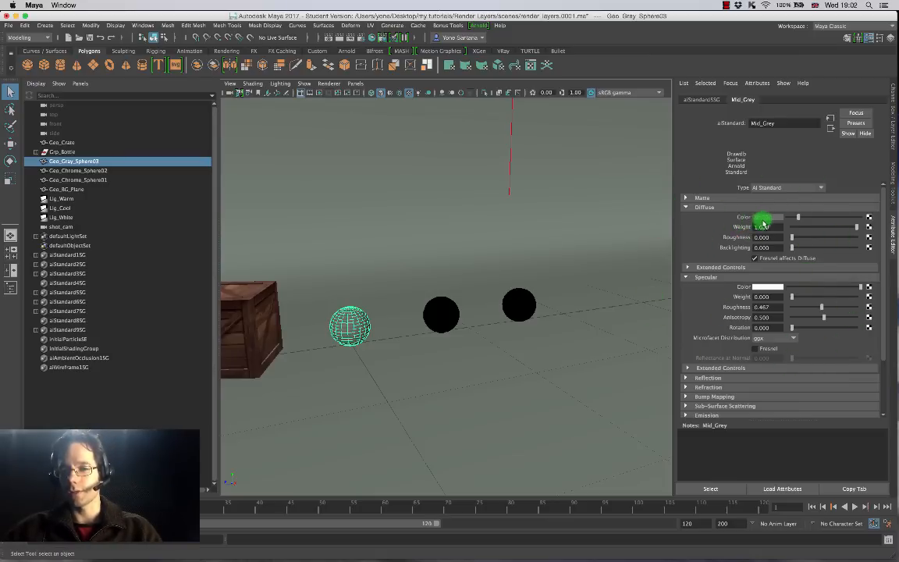
Step: Examine the HSV value of the Mid_Grey material's diffuse color
click(764, 219)
click(700, 264)
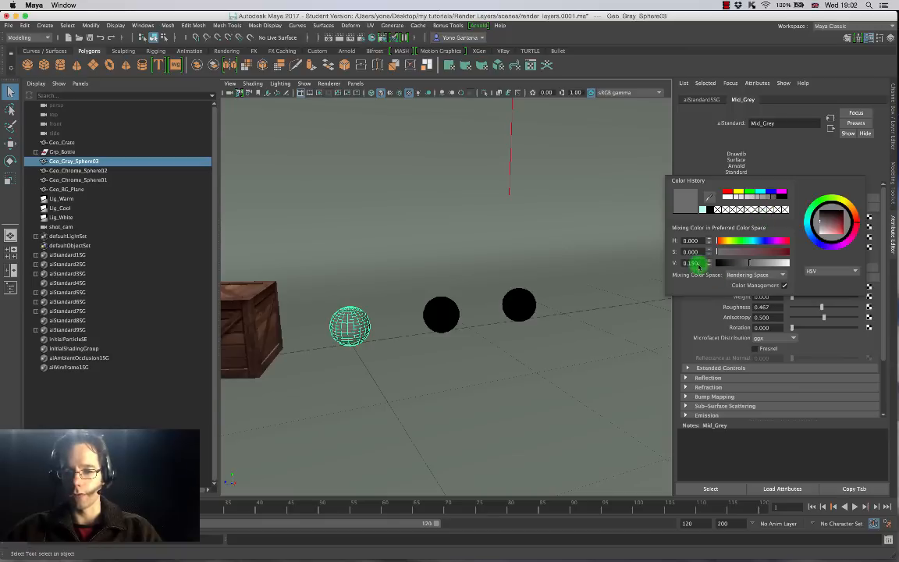
double_click(699, 264)
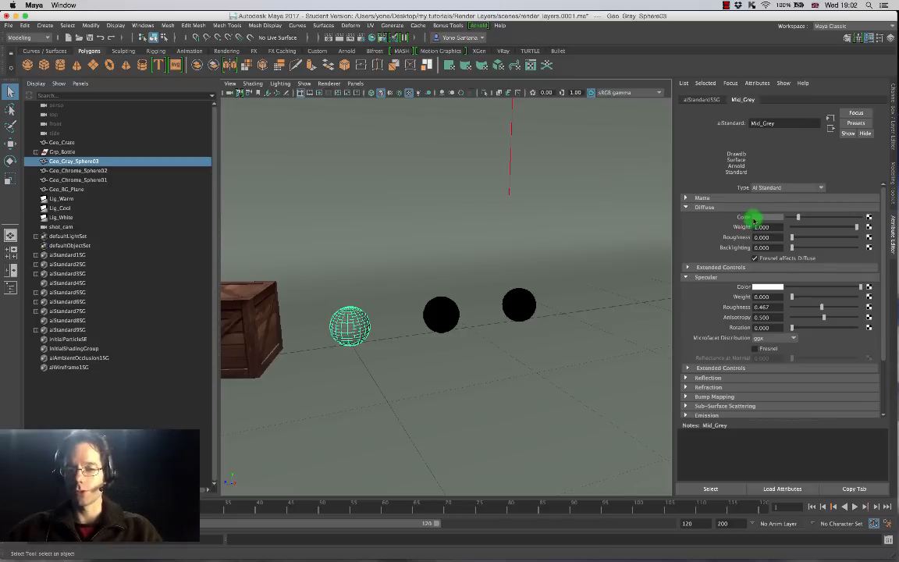
Step: Connect a new Arnold aiWriteColor node to the Mid_Grey material's diffuse color
click(868, 219)
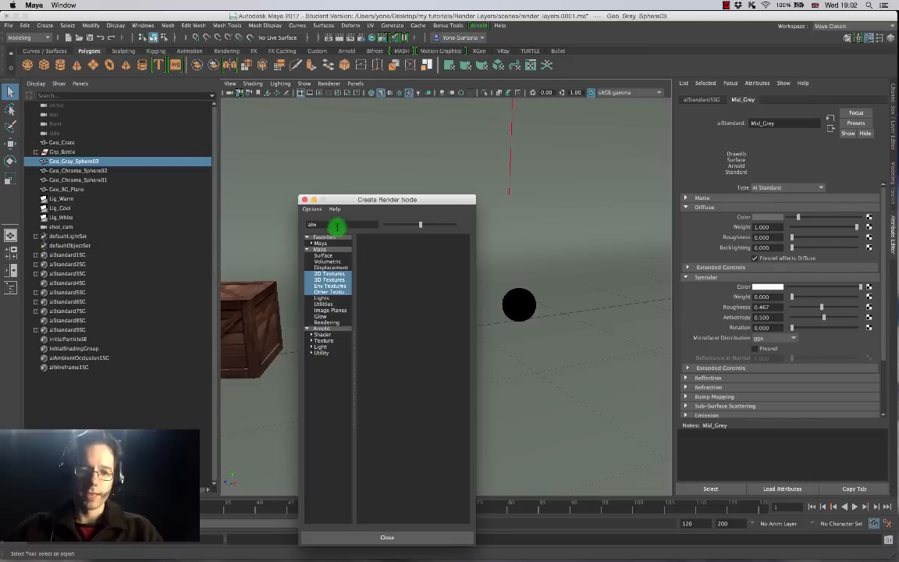
click(321, 328)
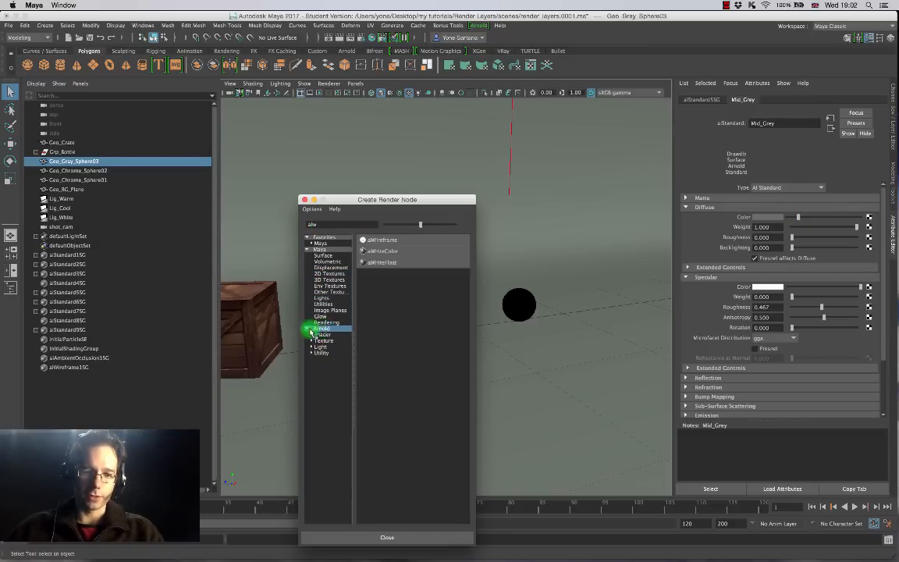
click(390, 253)
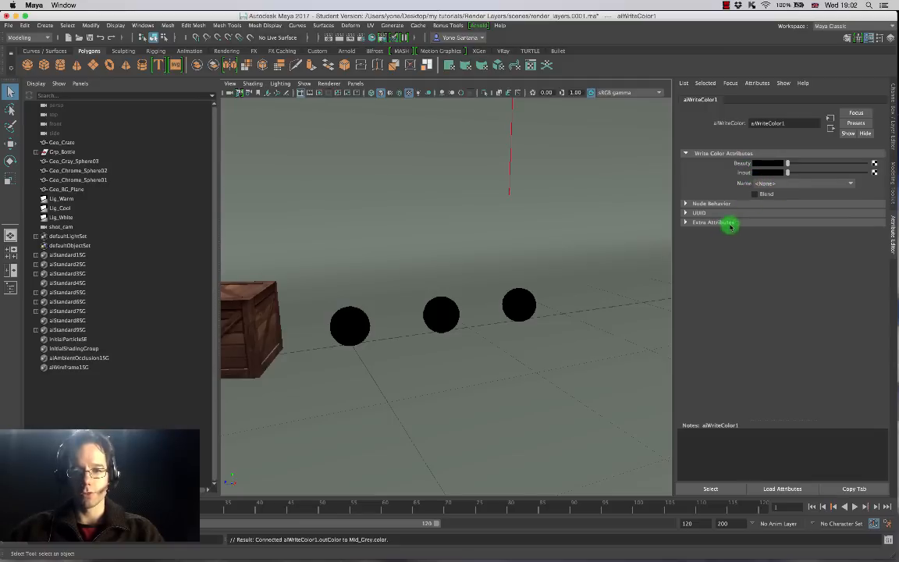
Step: Set the aiWriteColor1 node's beauty color value to 0.15 and connect a new Arnold aiUtility node to its input
click(758, 164)
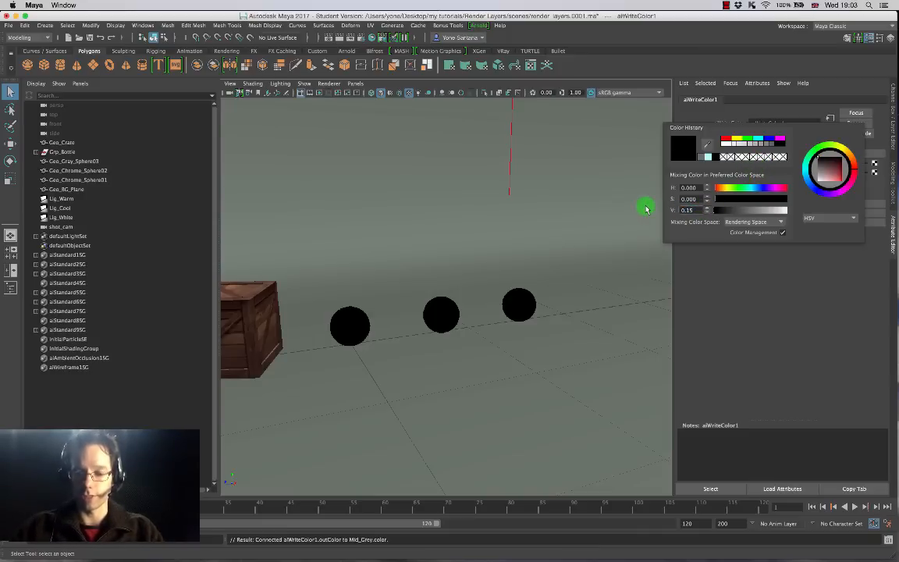
key(Return)
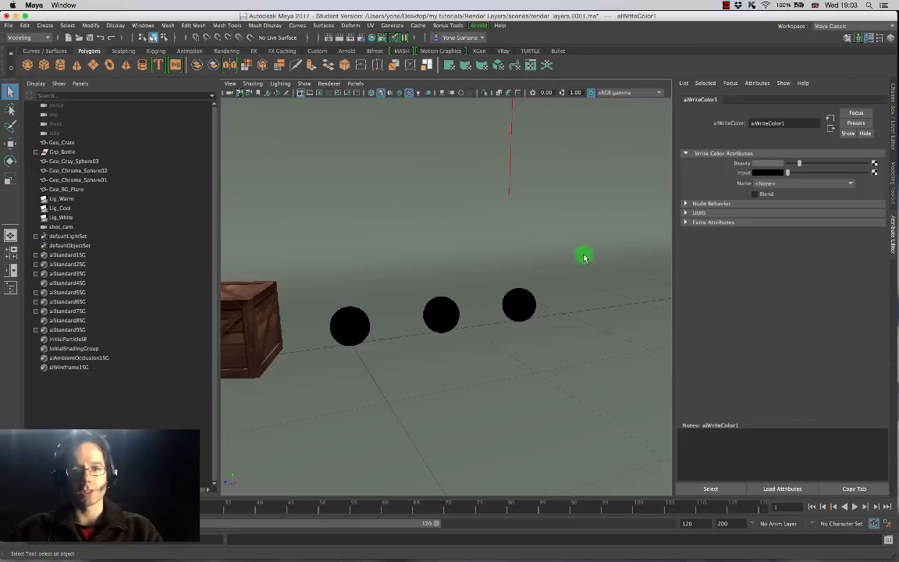
click(875, 173)
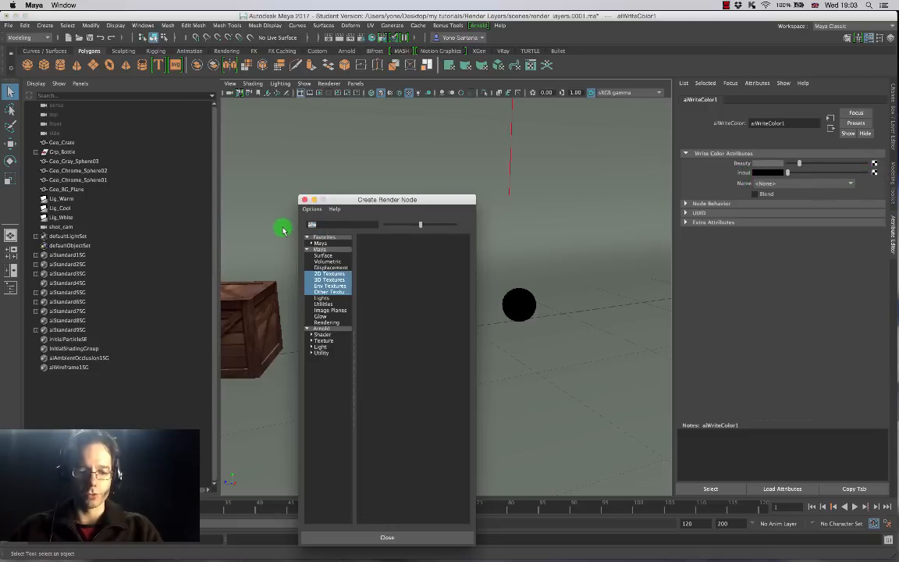
text(aiu)
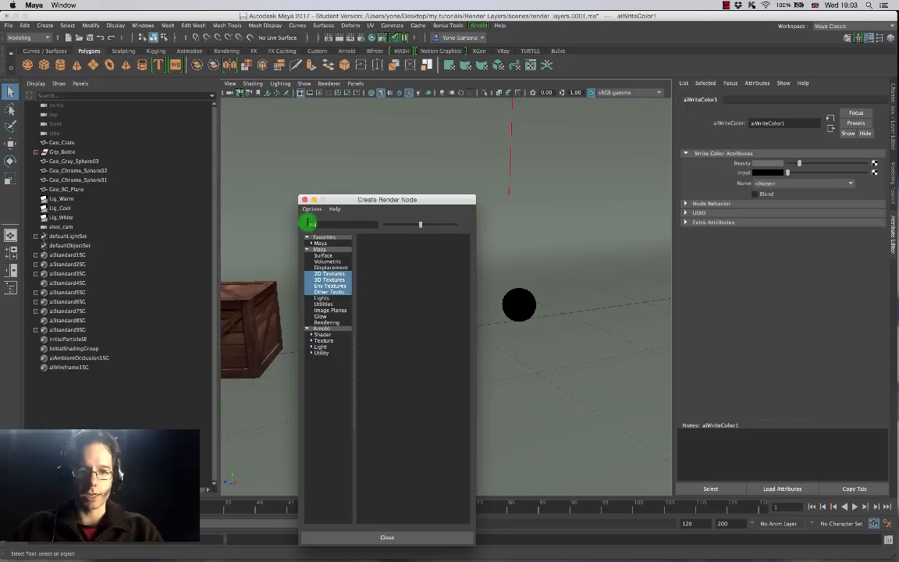
click(326, 328)
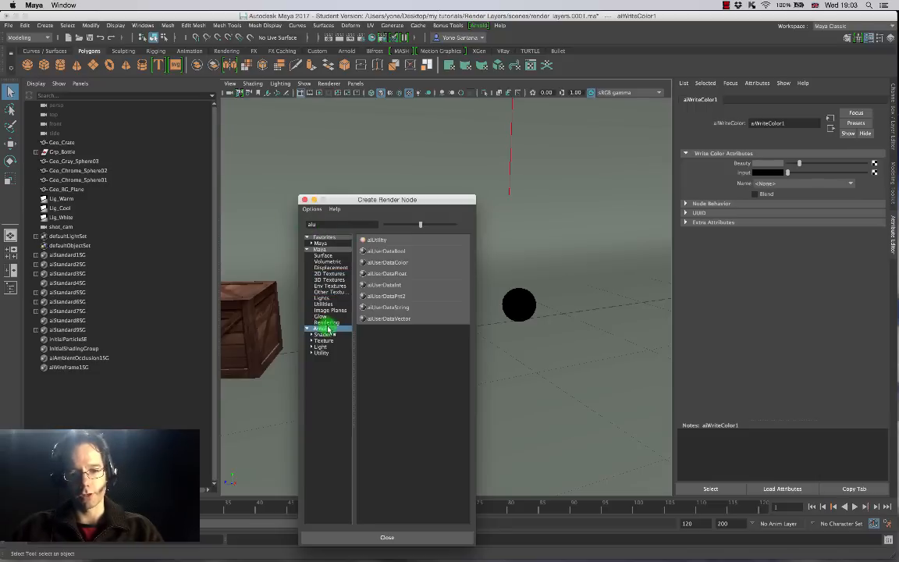
click(381, 242)
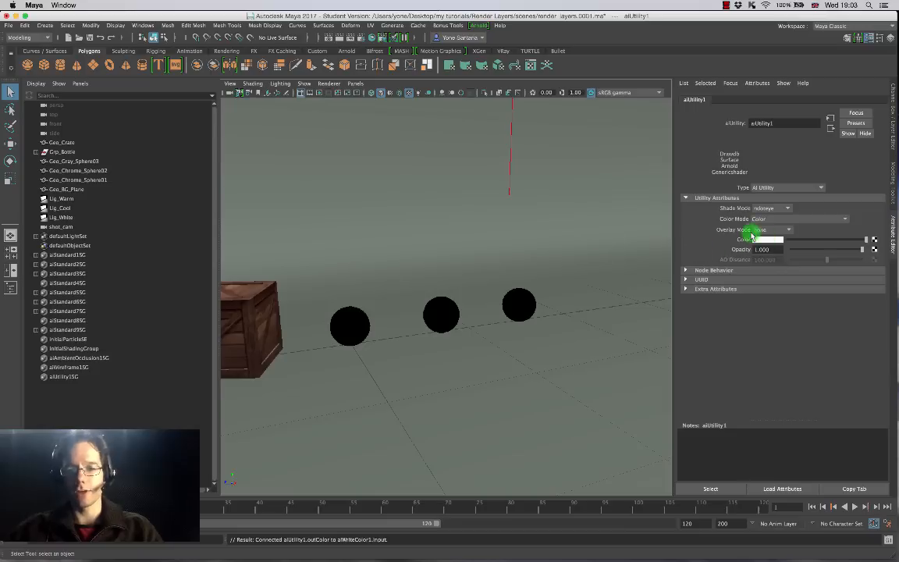
Step: Set the aiUtility node's shade mode to flat and its color to pure red
click(778, 209)
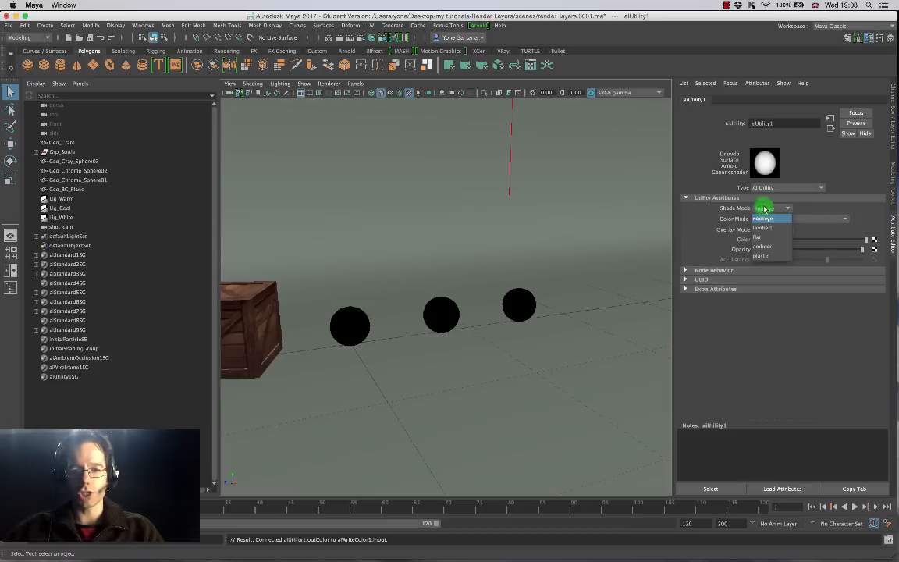
click(761, 236)
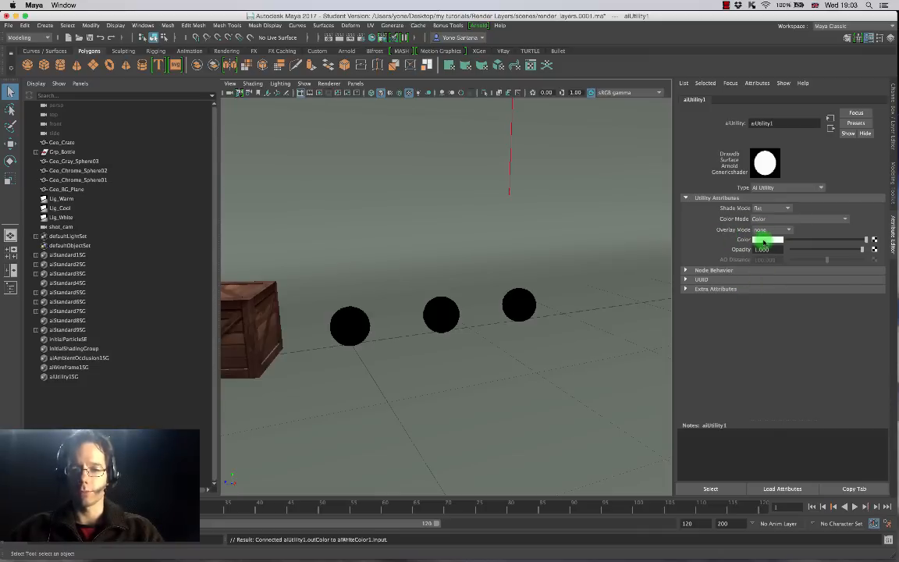
click(764, 240)
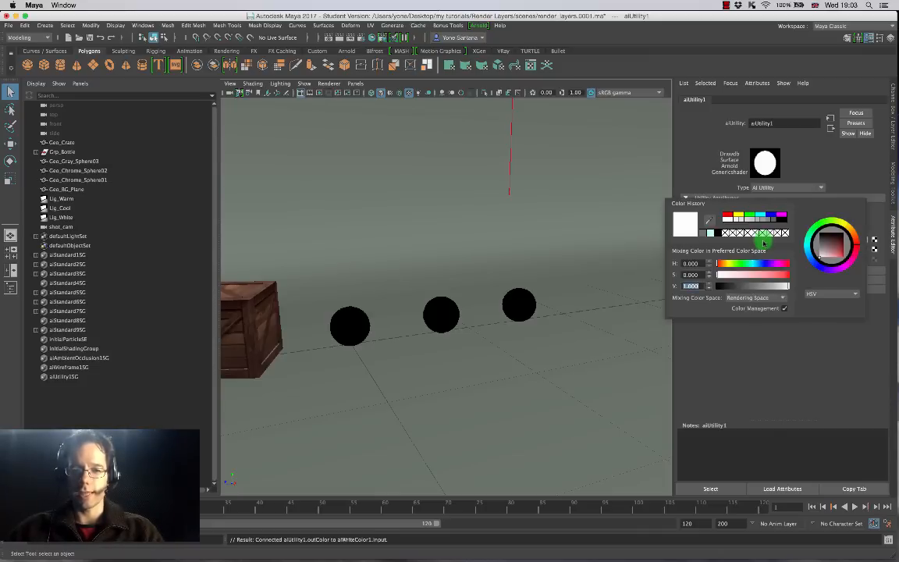
click(727, 215)
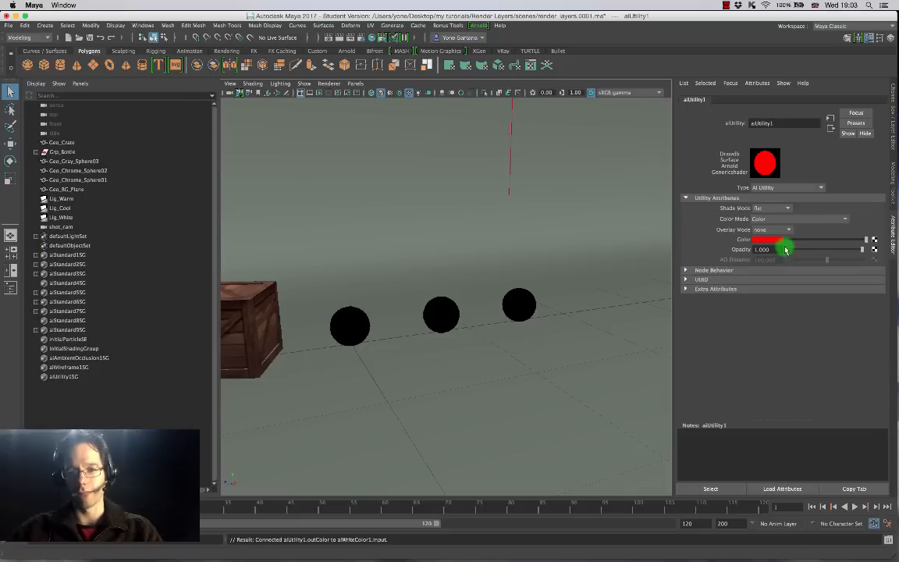
Step: Return to the aiWriteColor1 node and assign it a newly created AOV named ObjectID
click(832, 130)
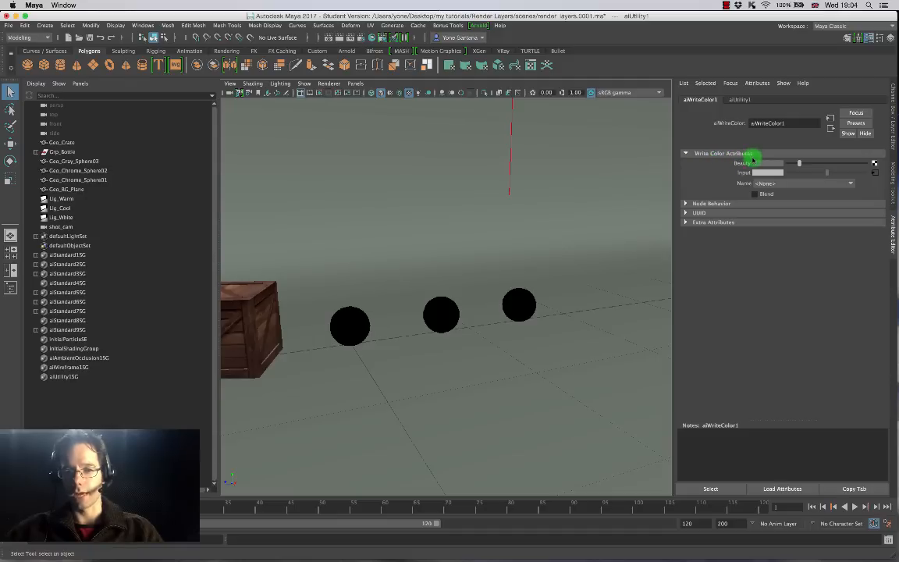
click(786, 185)
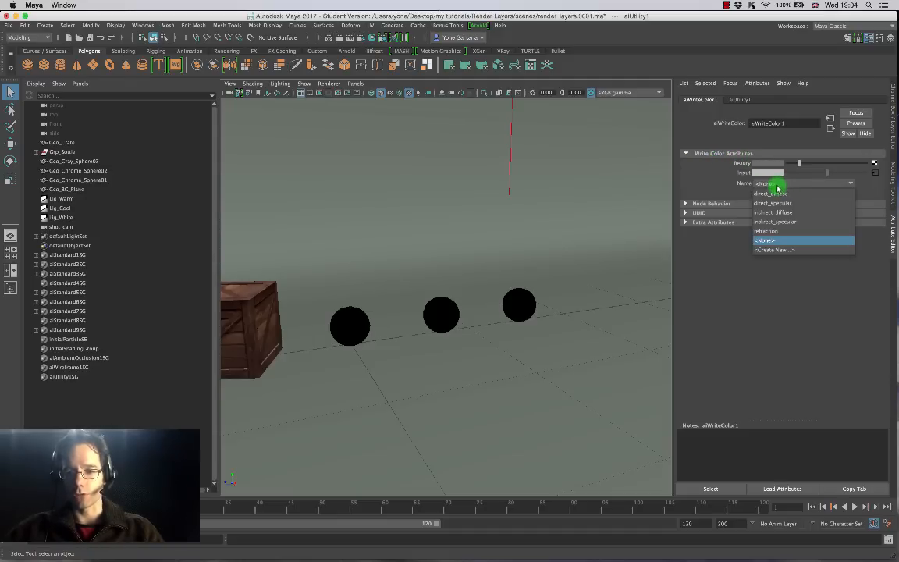
click(773, 249)
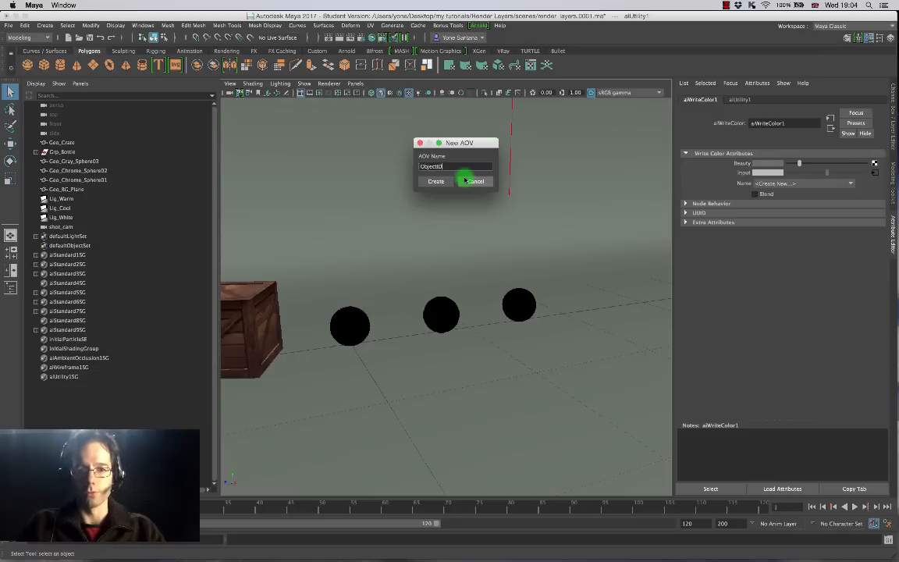
click(438, 182)
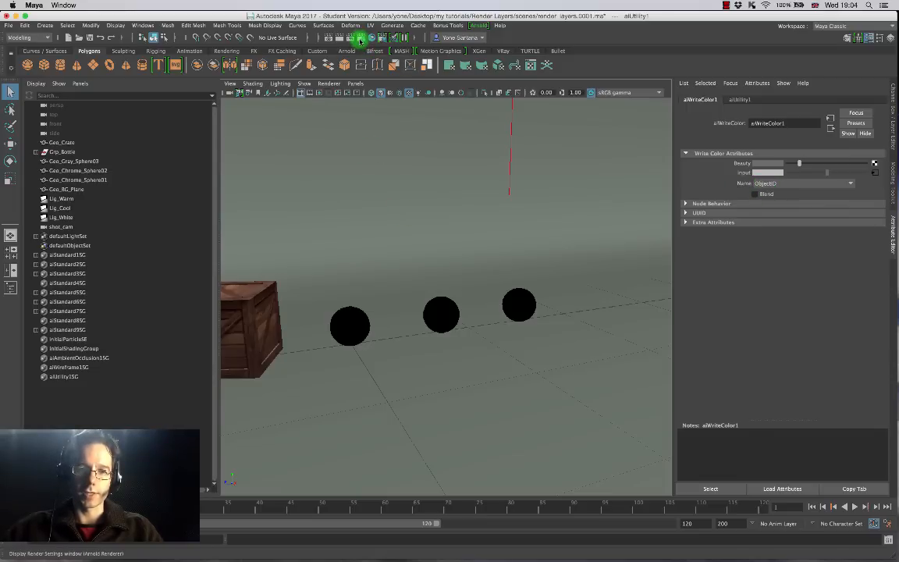
Step: Check the list of active AOVs in the Arnold render settings for the ObjectID entry
click(361, 39)
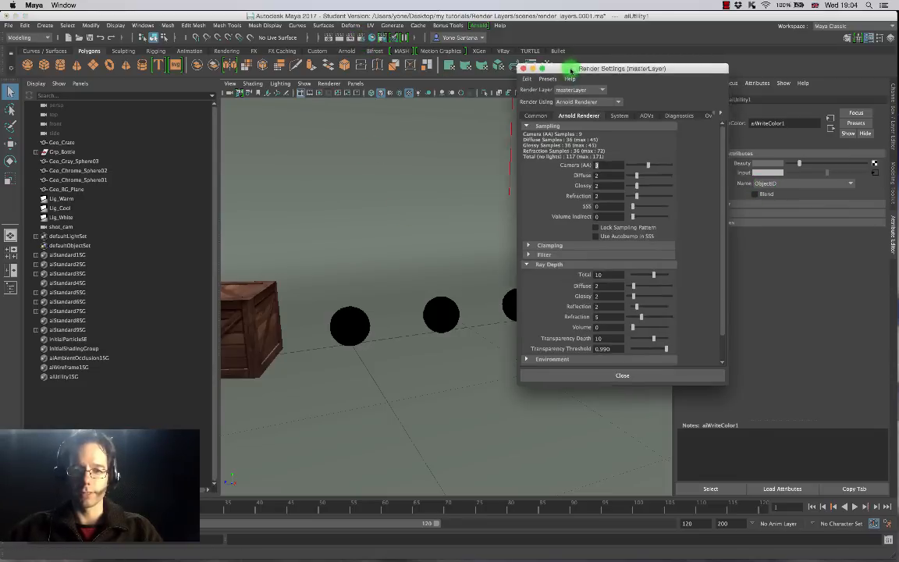
drag(572, 70, 402, 79)
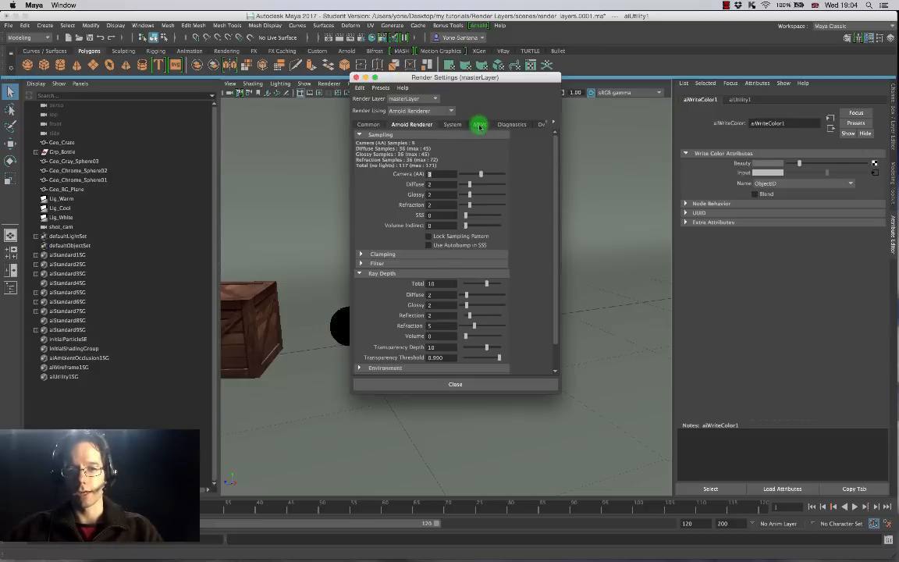
click(479, 126)
drag(557, 233, 558, 253)
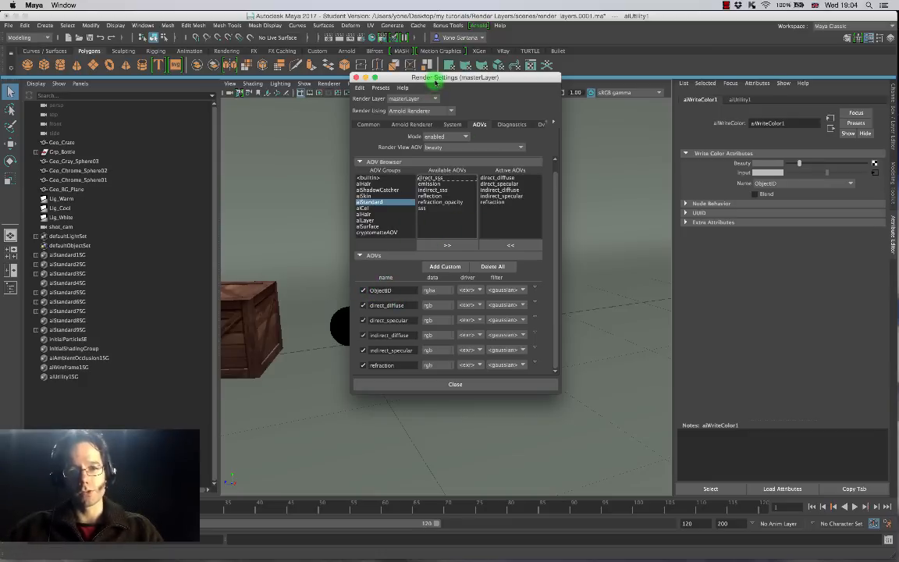
drag(436, 82, 514, 83)
Step: Render the scene in Arnold RenderView and display the ObjectID AOV
click(474, 25)
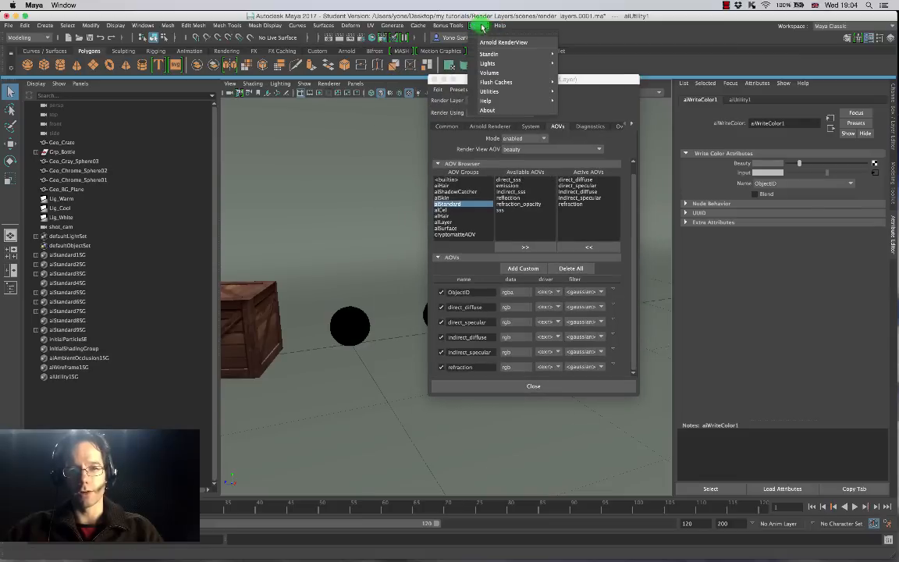
click(495, 40)
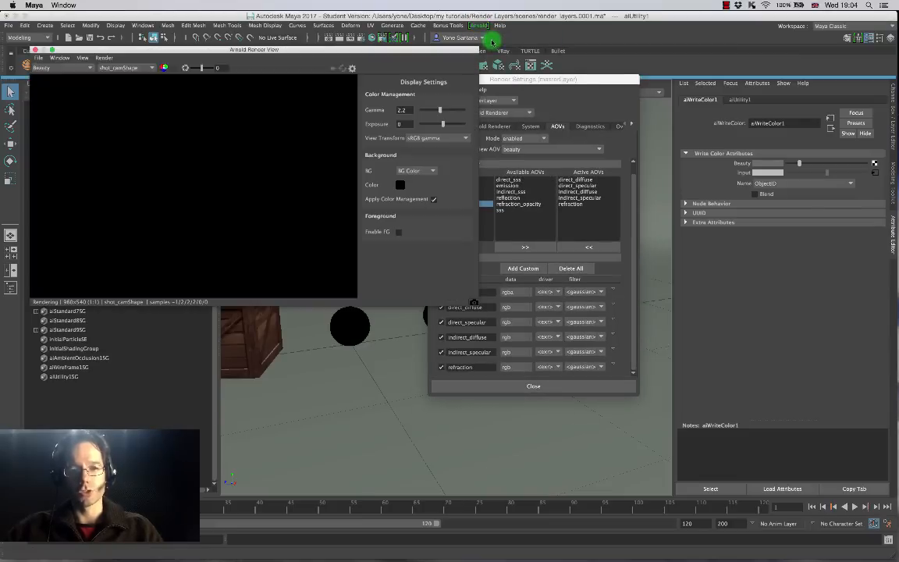
drag(254, 44, 376, 47)
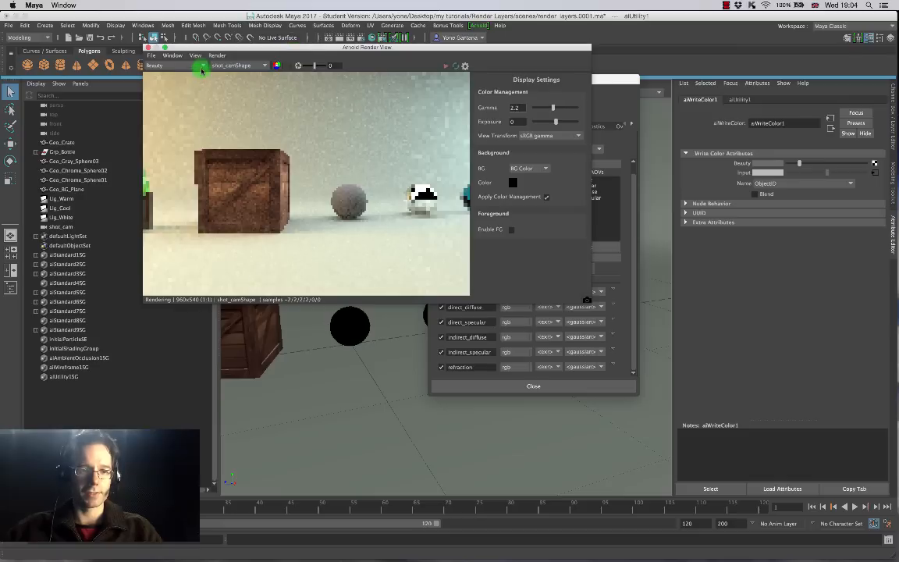
click(199, 65)
click(179, 81)
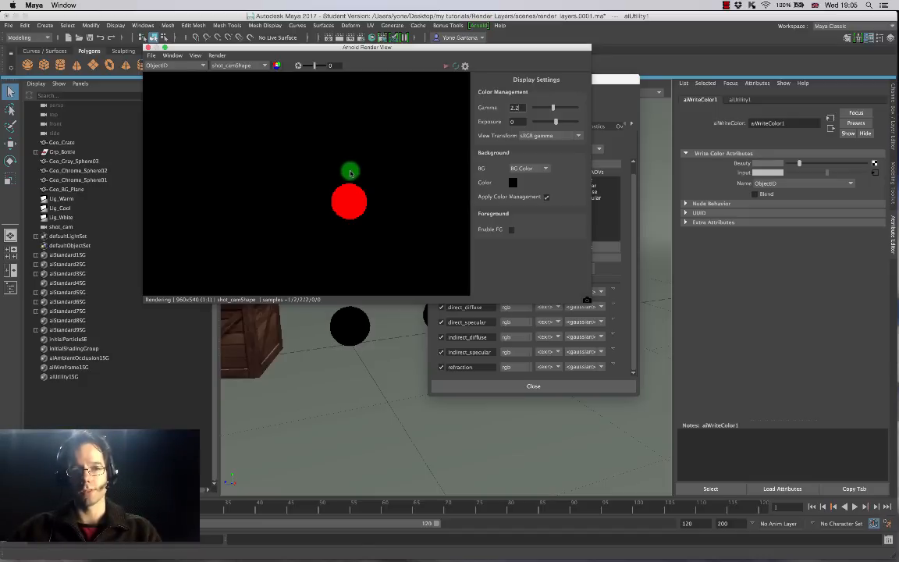
Step: Compare the ObjectID render's alpha channel with its color channels, ending on the color view
click(277, 66)
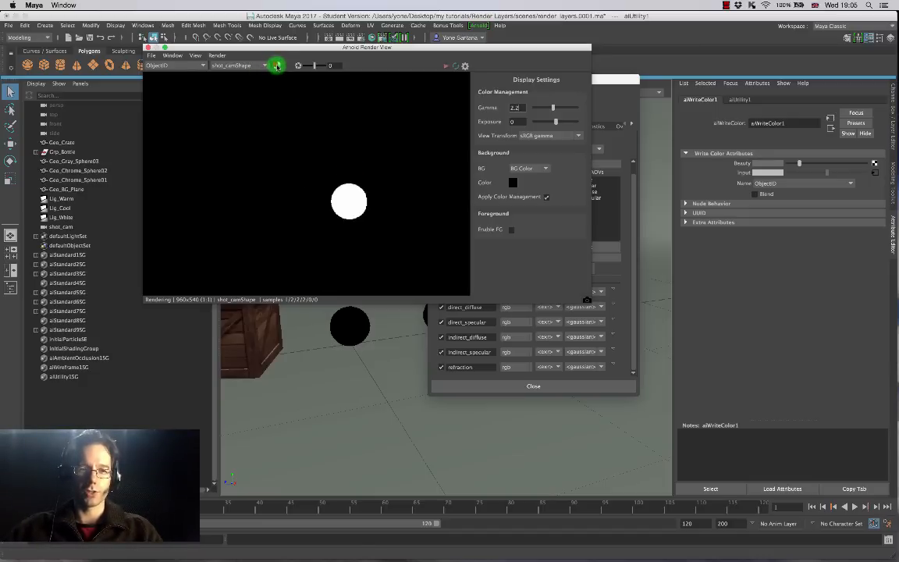
click(277, 67)
click(276, 66)
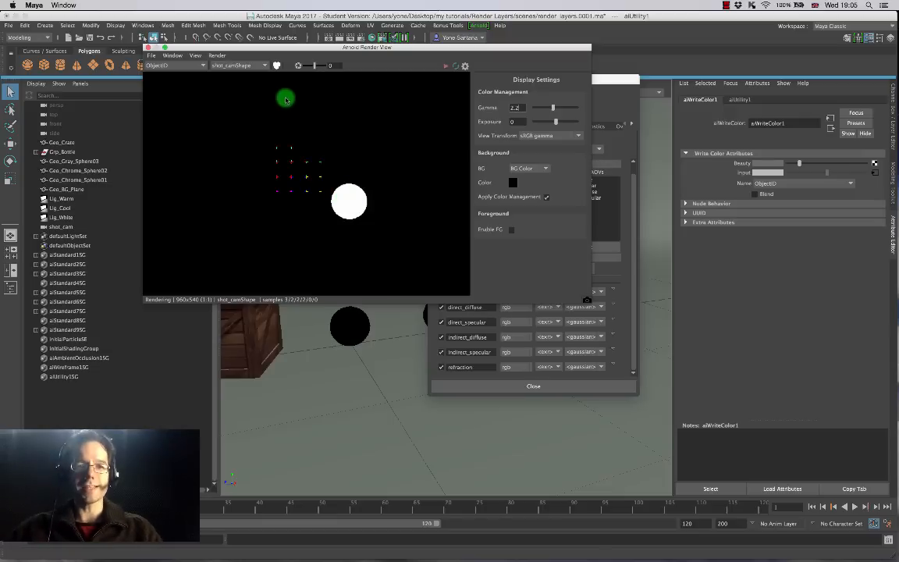
click(277, 65)
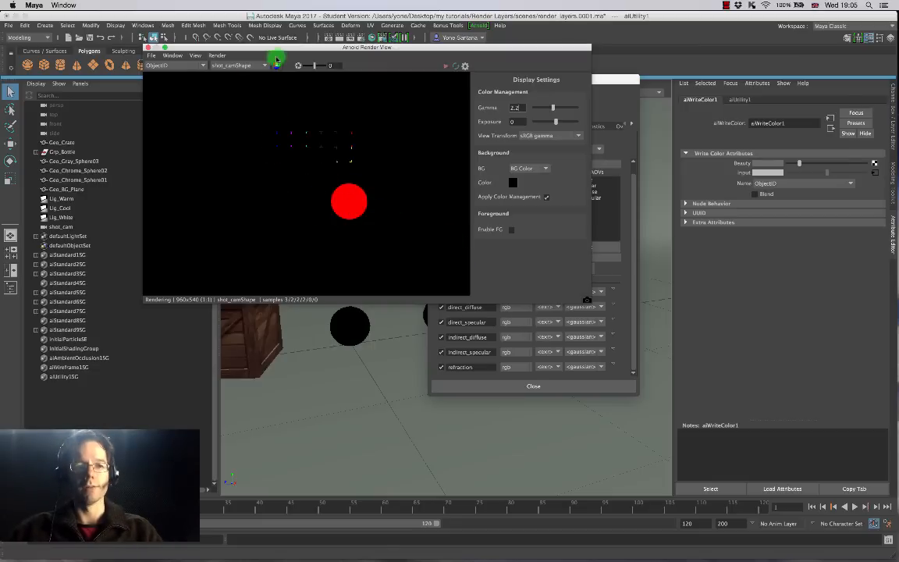
Step: Close the Arnold RenderView and Render Settings windows
drag(277, 48, 142, 41)
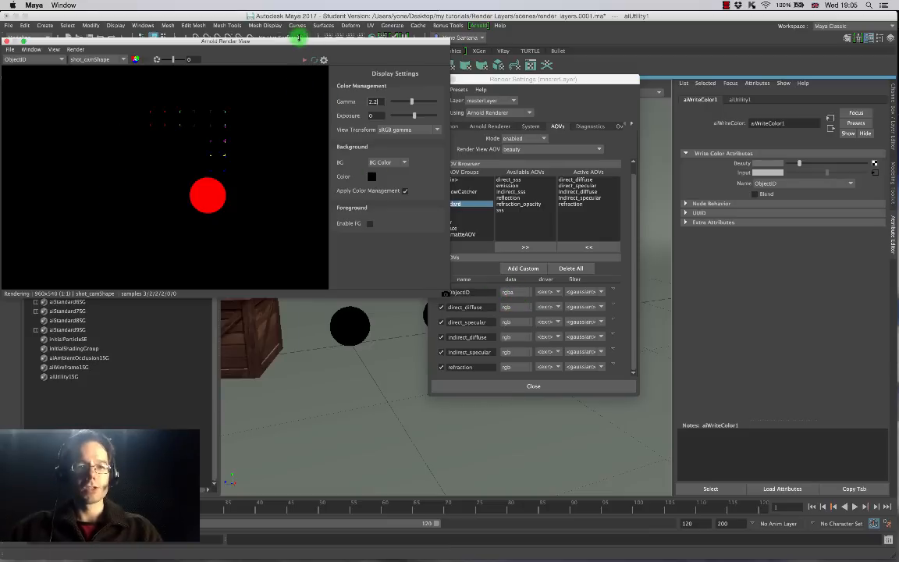
drag(296, 41, 401, 44)
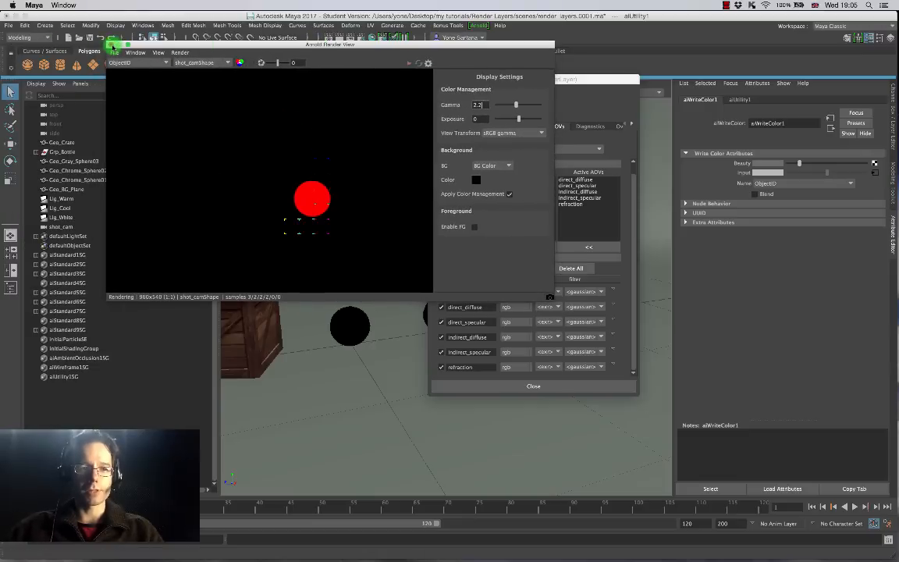
click(111, 46)
drag(502, 77, 640, 75)
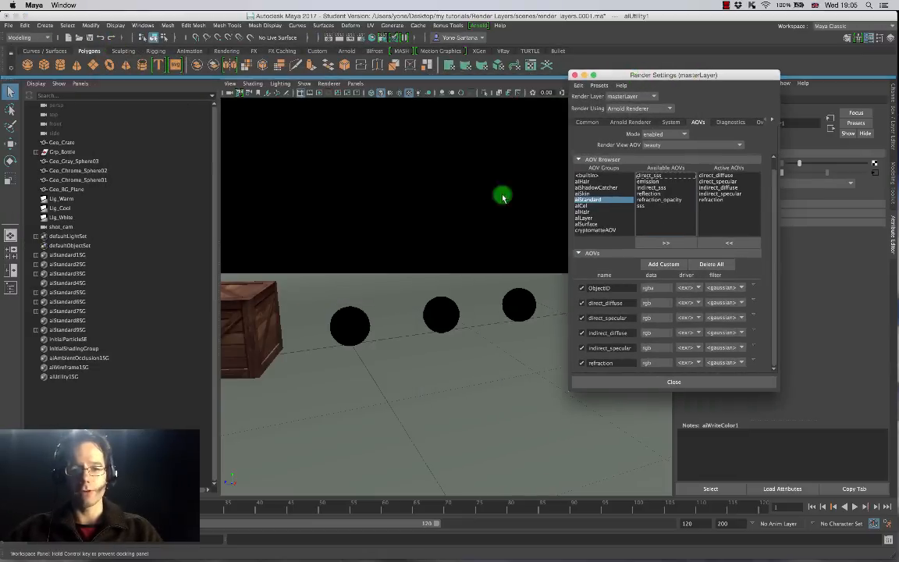
drag(502, 197, 129, 98)
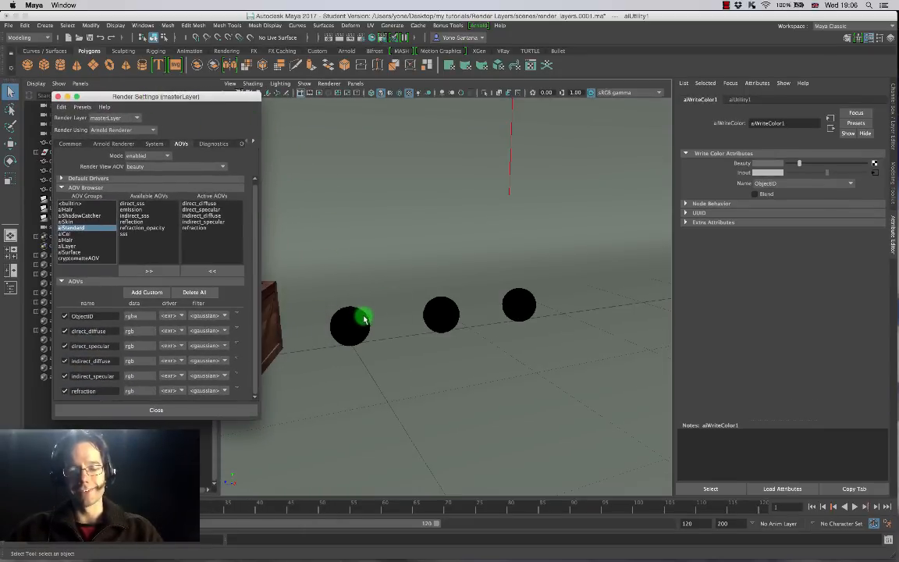
click(58, 96)
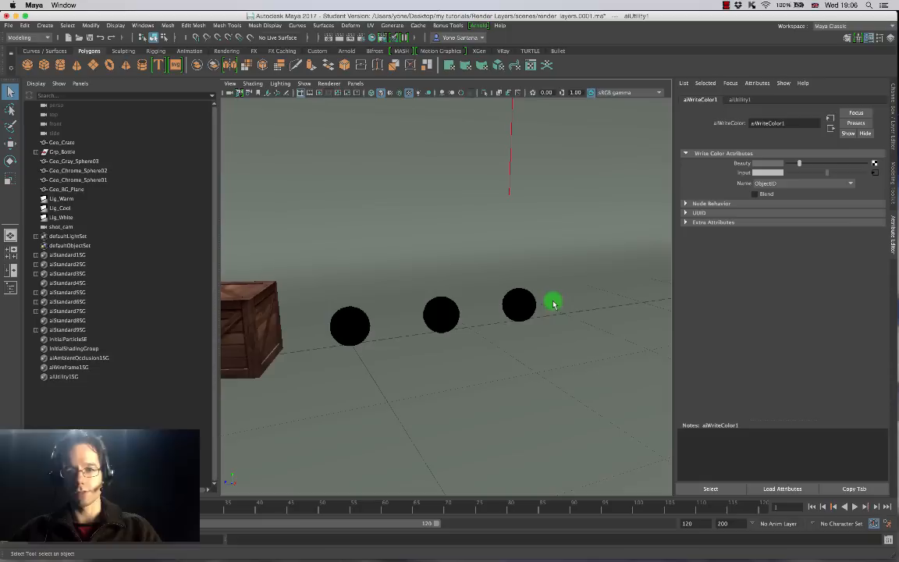
Step: Inspect the material attributes of Geo_Chrome_Sphere02 and leave that sphere selected in the viewport
click(441, 316)
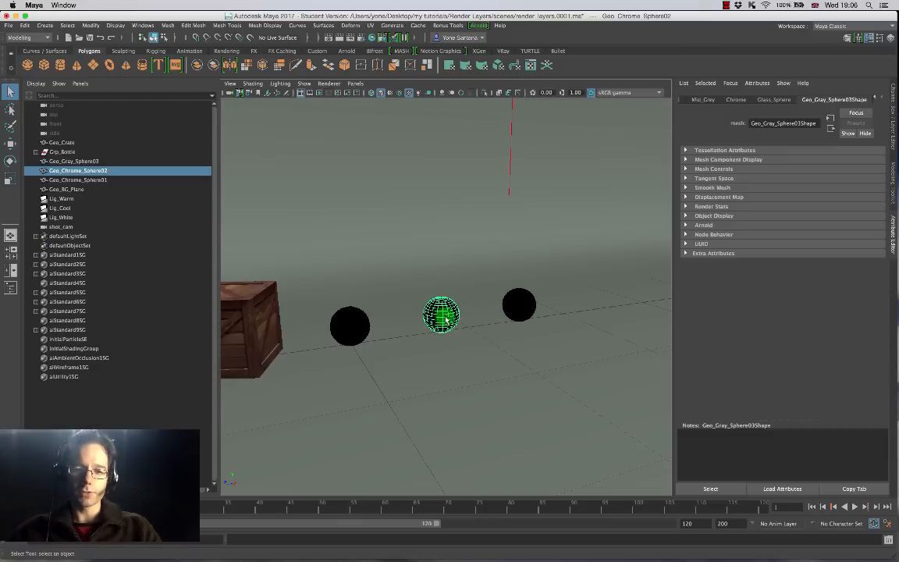
right_drag(439, 312, 492, 40)
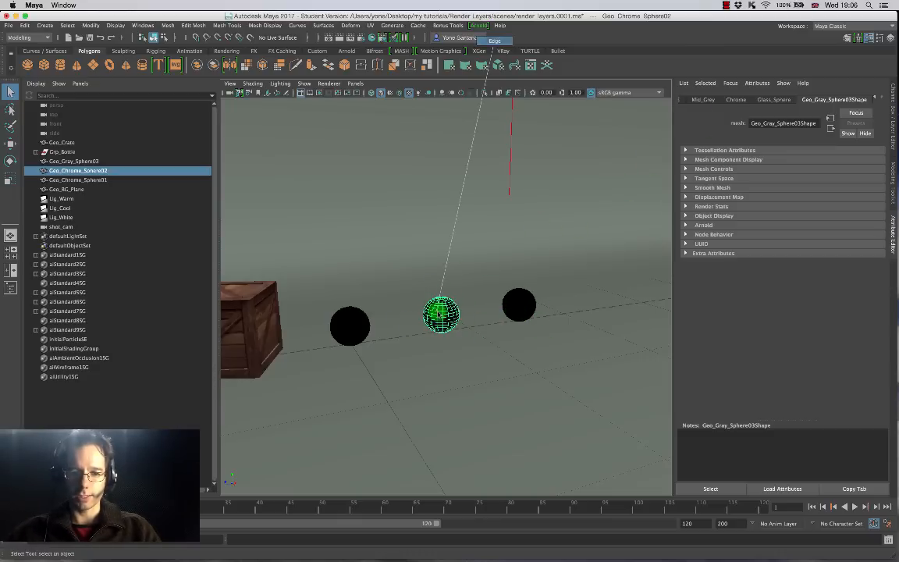
right_drag(441, 312, 442, 510)
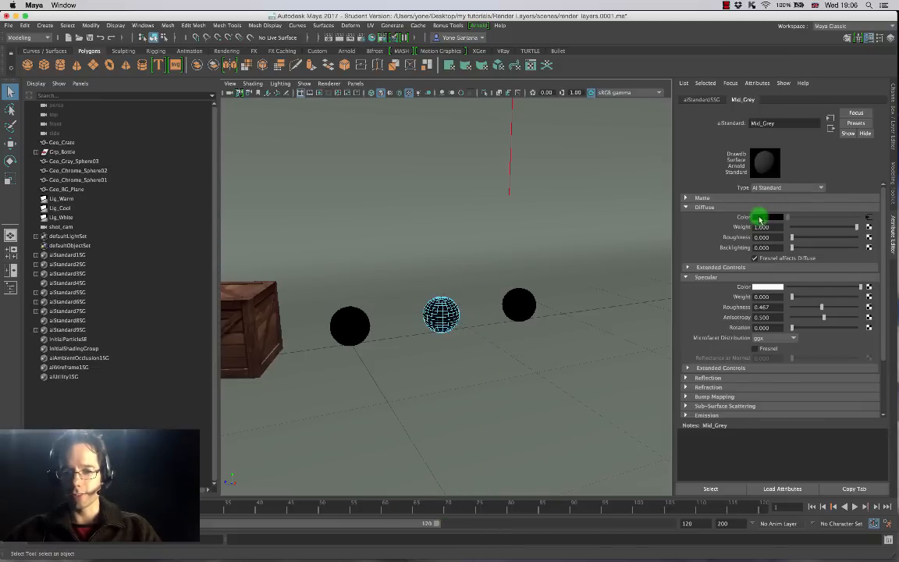
click(523, 303)
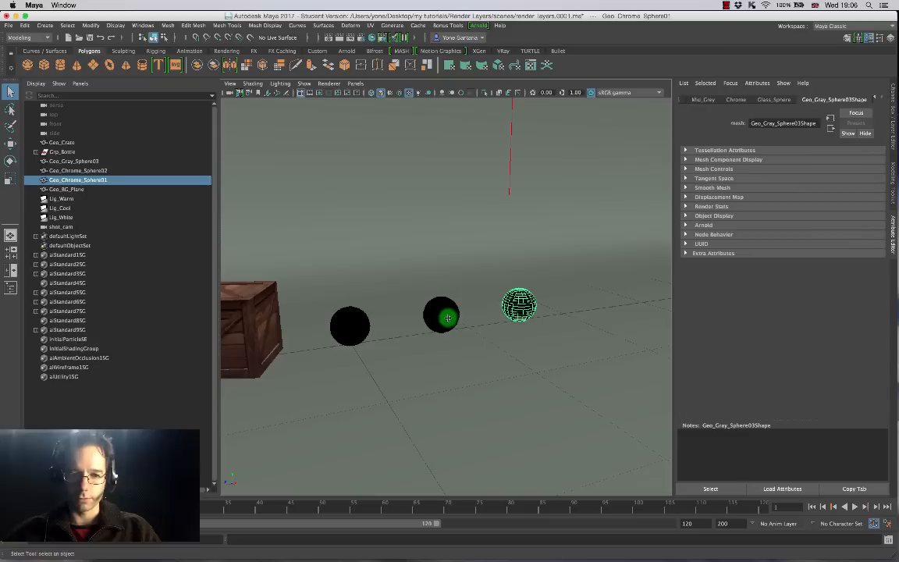
click(447, 317)
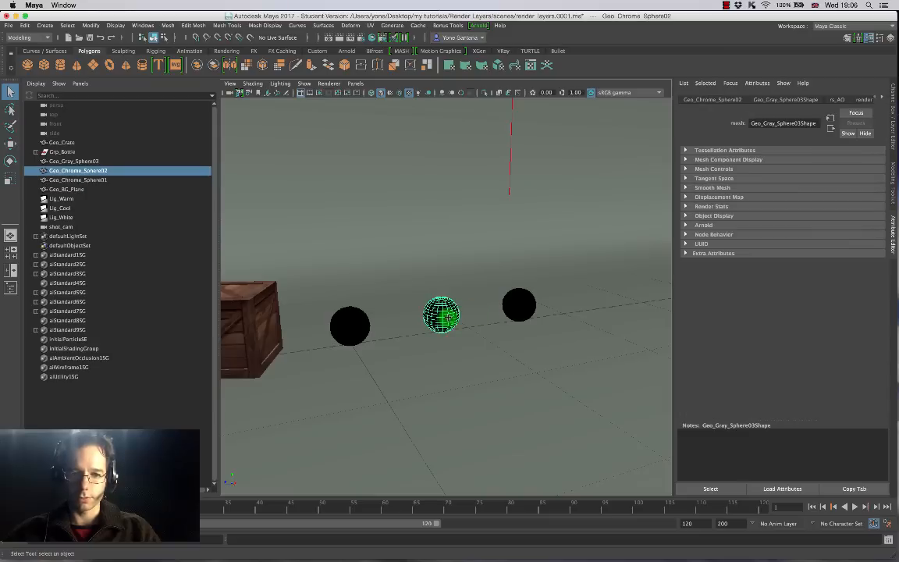
Step: Open the Render Setup window with its Scene and AO layer entries
click(479, 26)
click(364, 39)
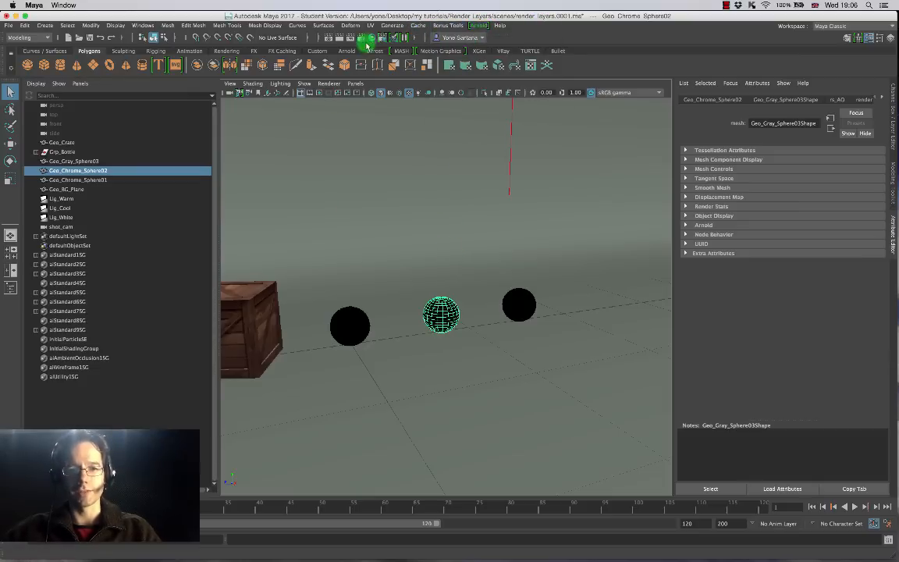
click(384, 39)
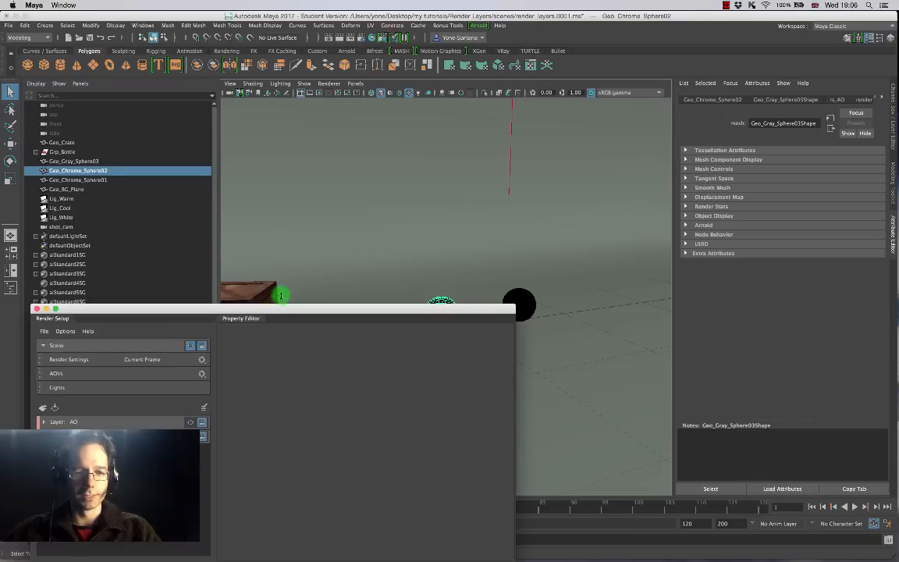
Step: Open the Arnold RenderView, display the Beauty pass, and close both the render view and the Render Setup window
drag(279, 312, 315, 106)
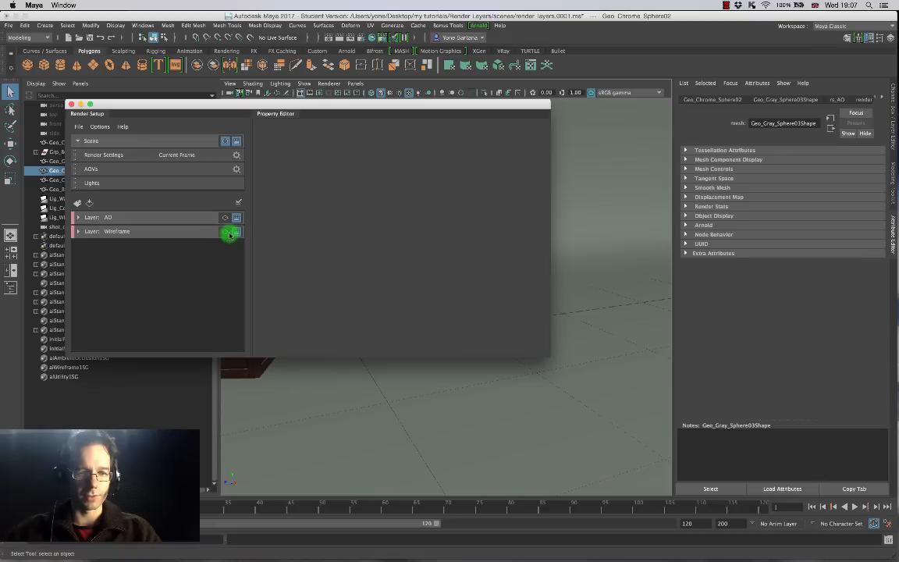
click(478, 25)
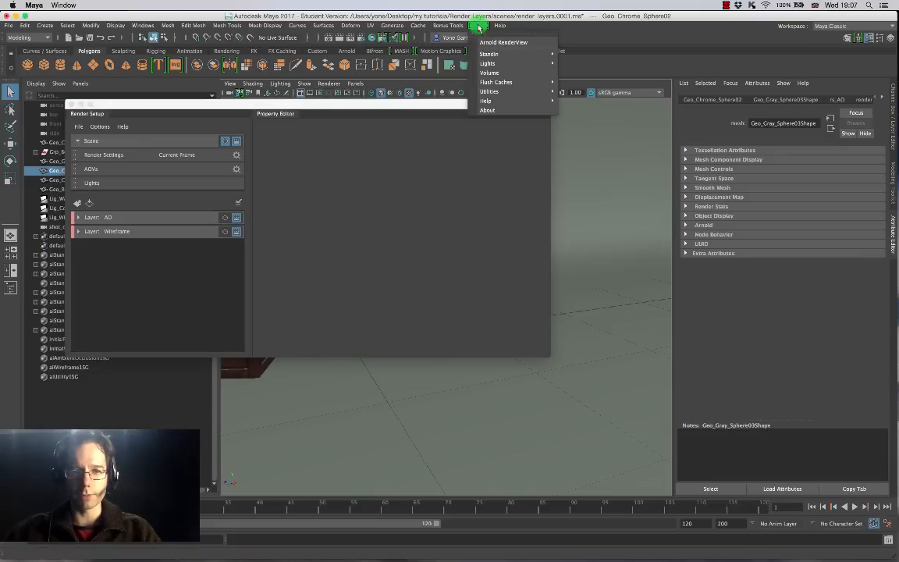
click(507, 43)
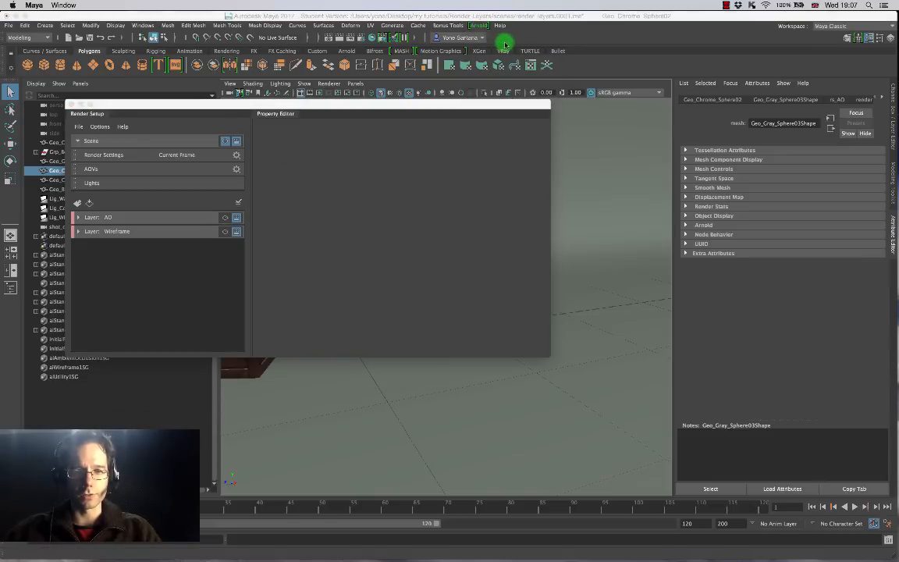
click(147, 63)
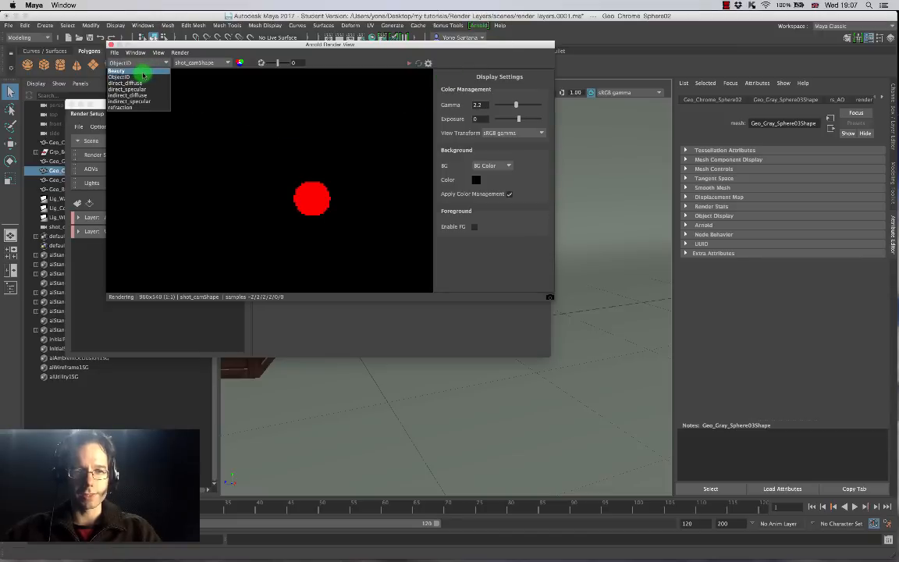
click(141, 71)
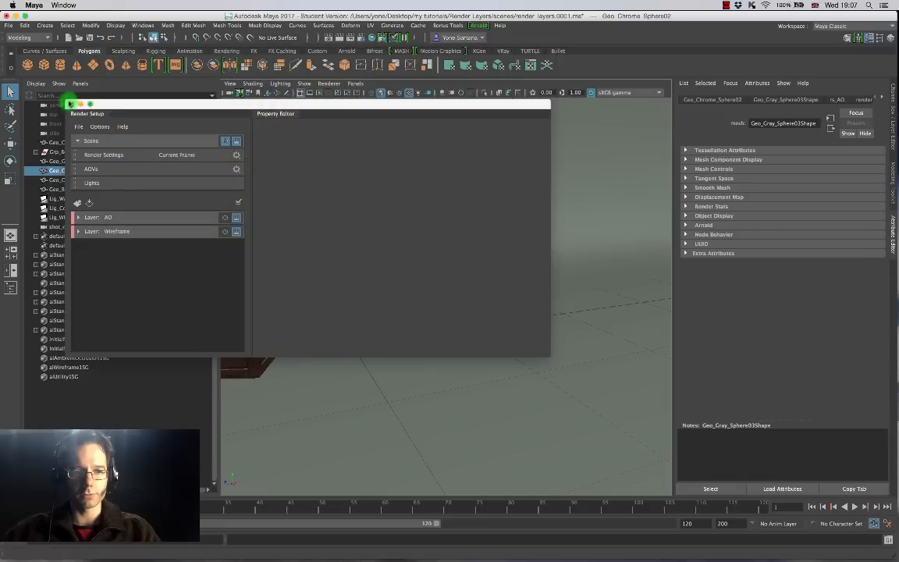
click(70, 105)
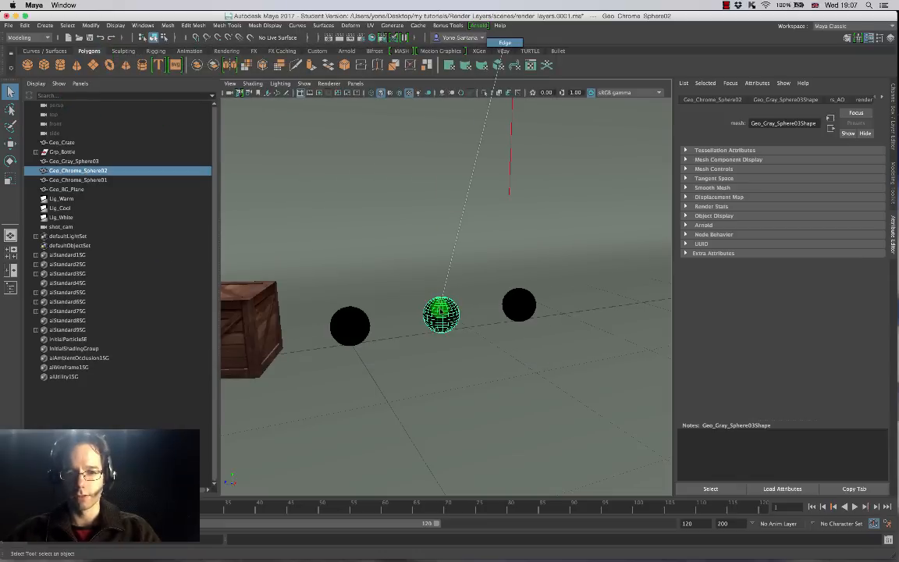
Step: Bring up the Chrome material's attributes for Geo_Chrome_Sphere02
right_drag(441, 312, 398, 281)
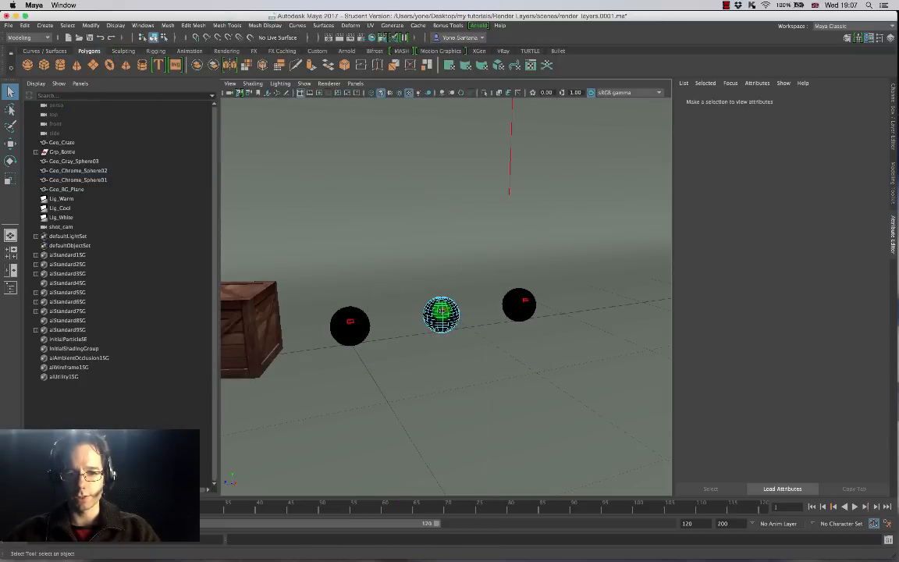
right_drag(442, 311, 471, 283)
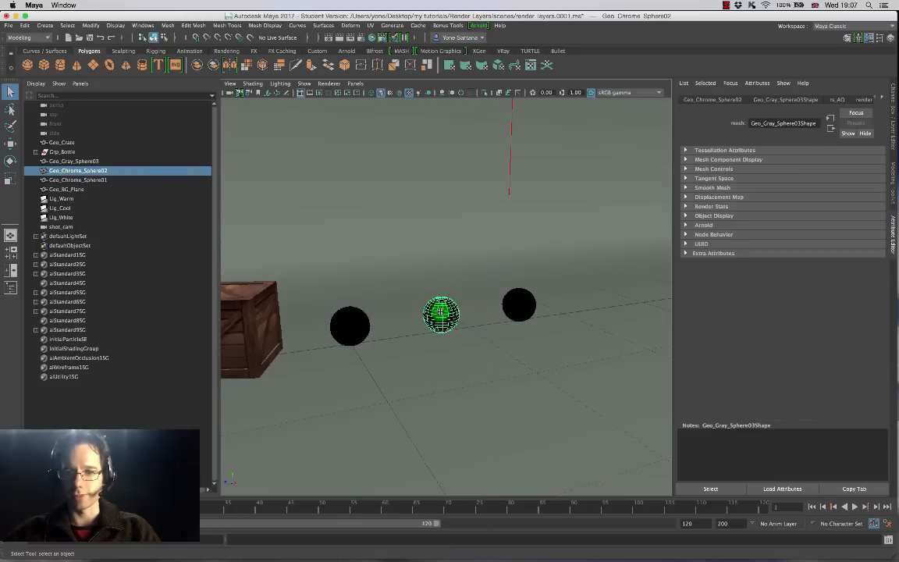
click(882, 98)
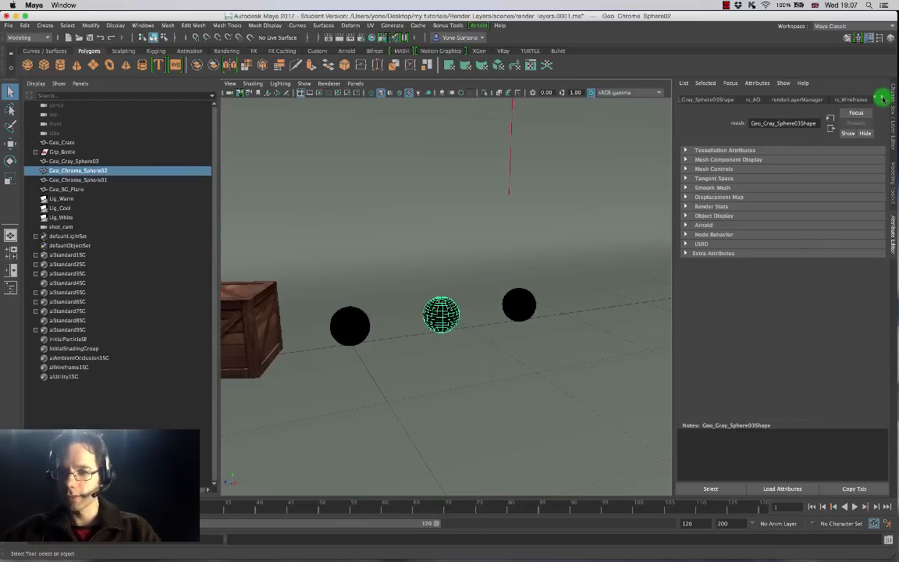
click(736, 100)
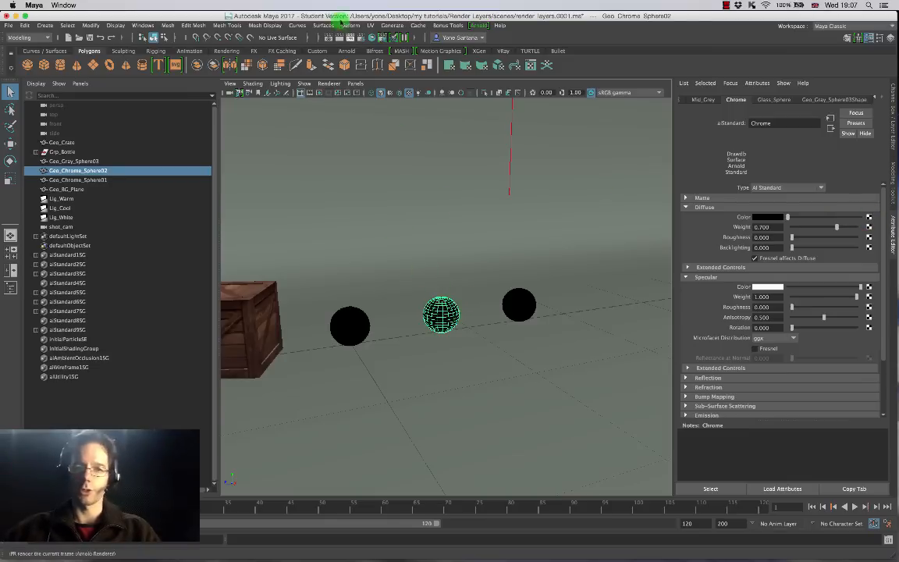
Step: Open the Hypershade and graph the Chrome material's shading network in the work area
click(376, 41)
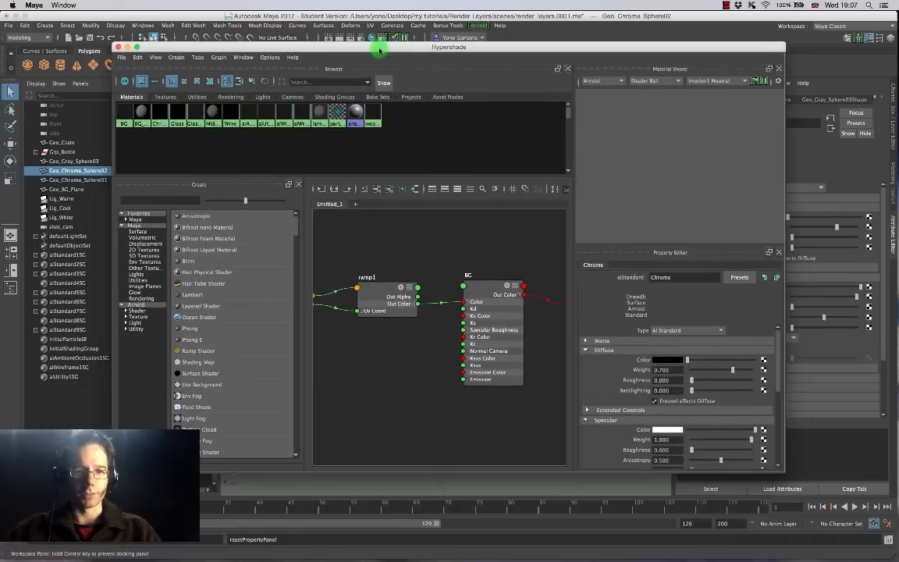
drag(377, 99, 307, 54)
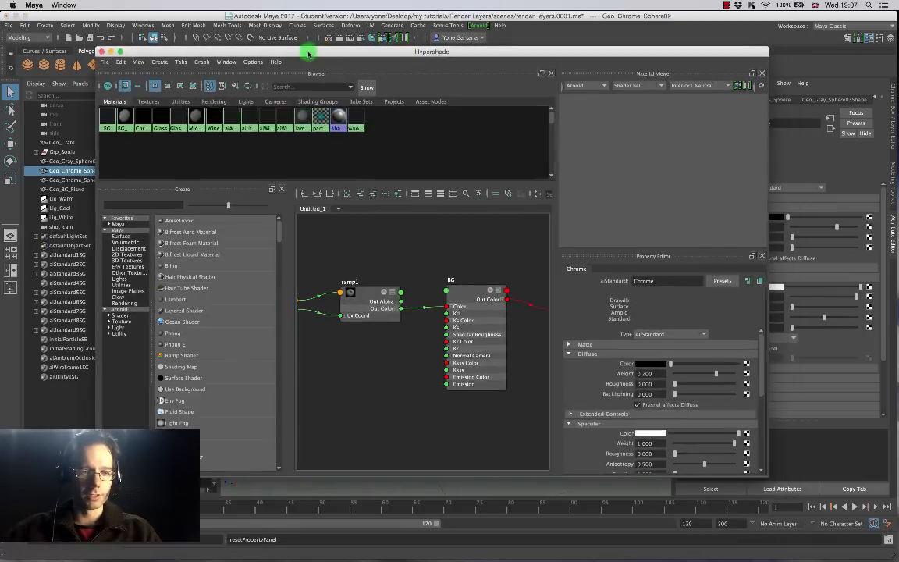
click(143, 122)
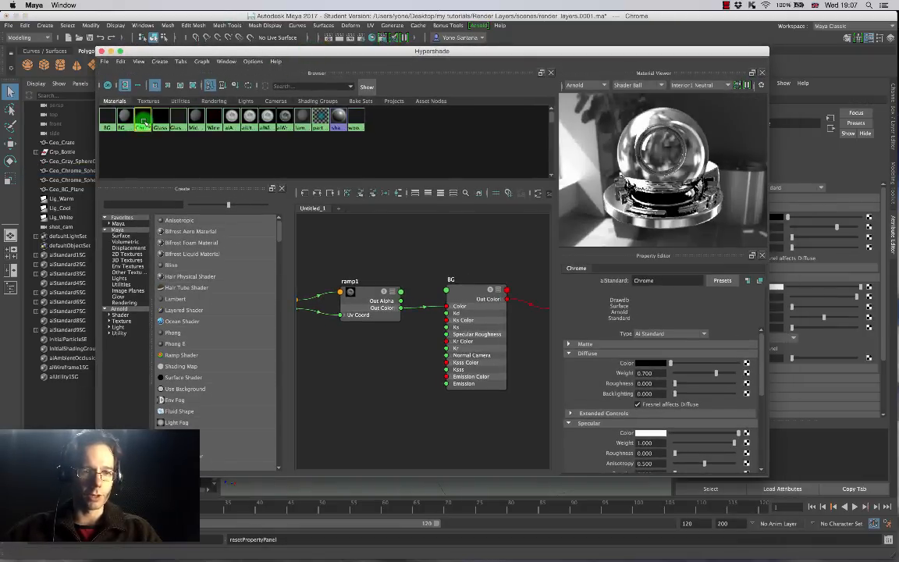
drag(143, 122, 348, 289)
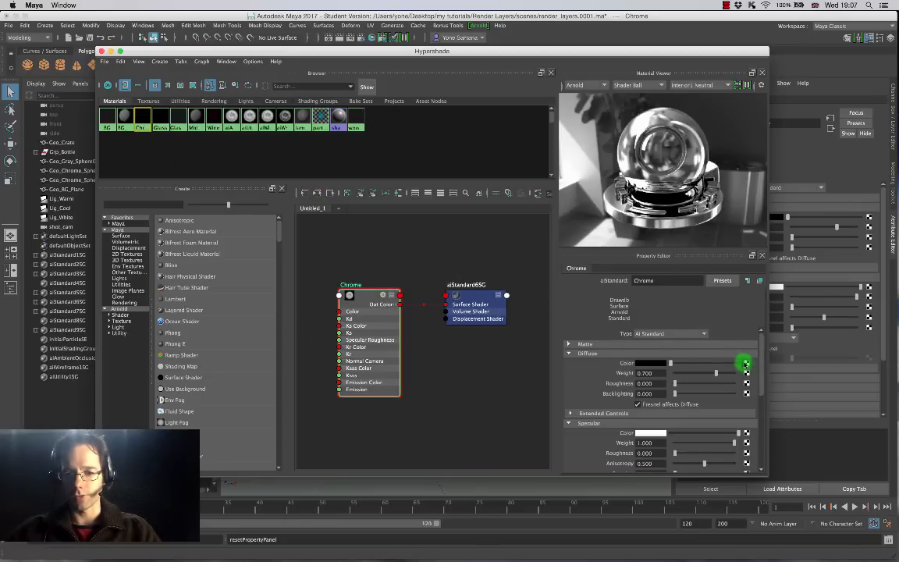
Step: Connect a new aiWriteColor node to the Chrome material's diffuse color
click(746, 363)
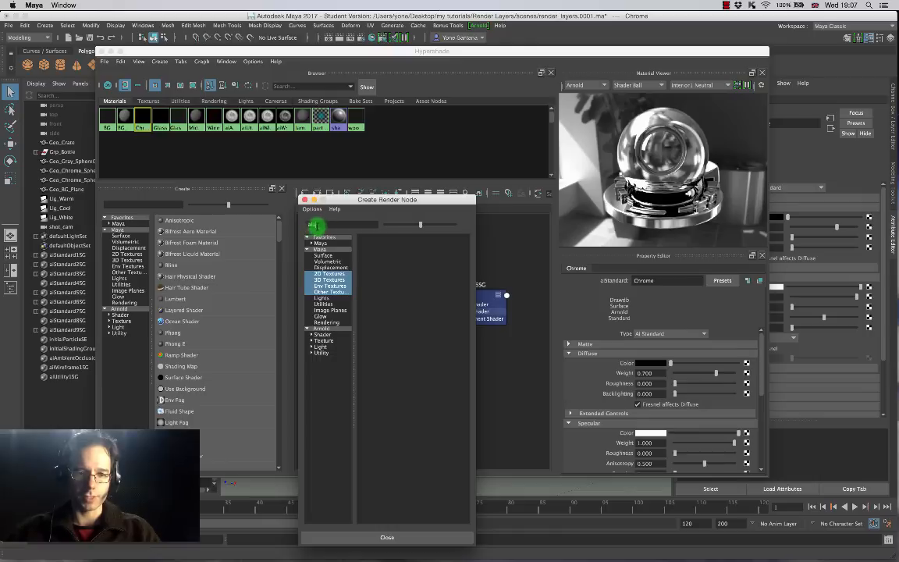
drag(318, 226, 282, 236)
text(aiW)
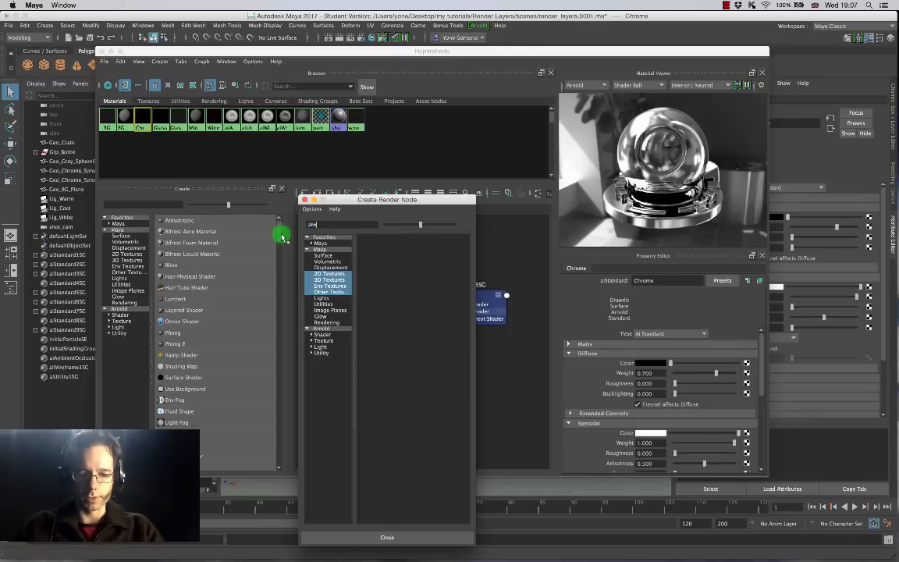
click(332, 328)
click(393, 251)
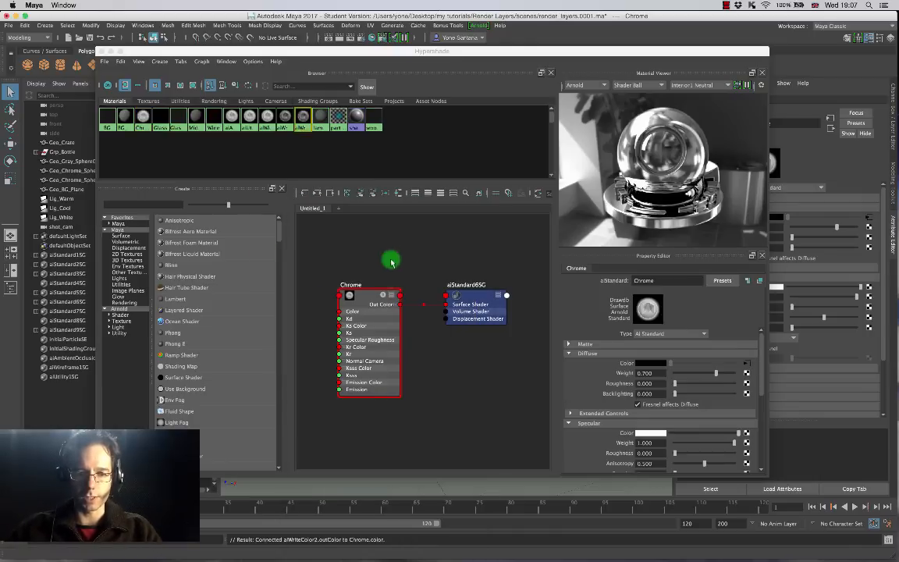
Step: Connect a new aiUtility node to the Input of the aiWriteColor node feeding the Chrome material
click(651, 365)
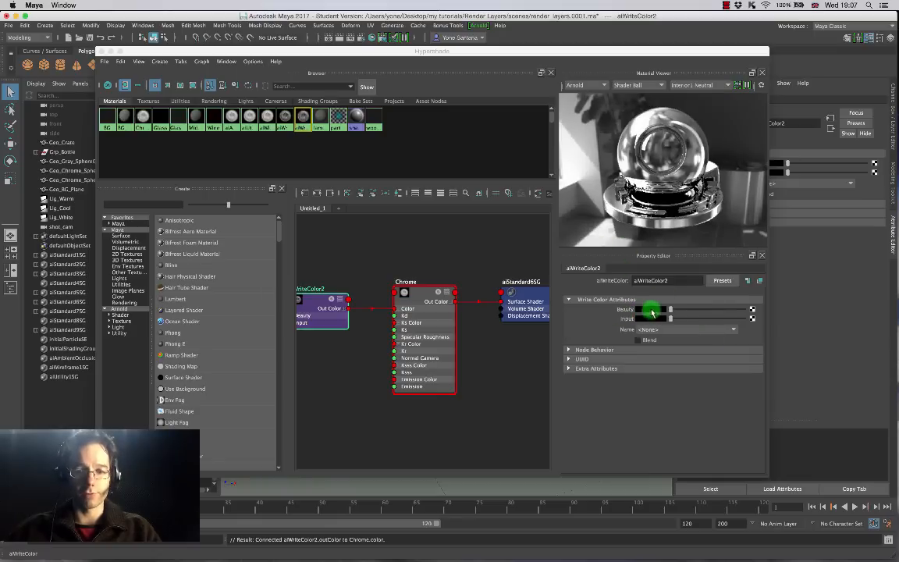
click(751, 319)
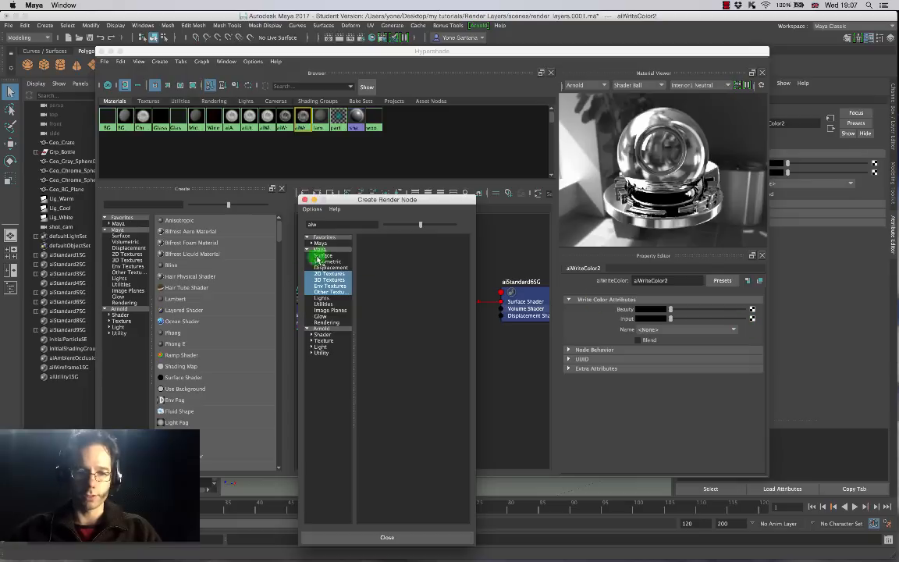
click(313, 225)
text(aiu)
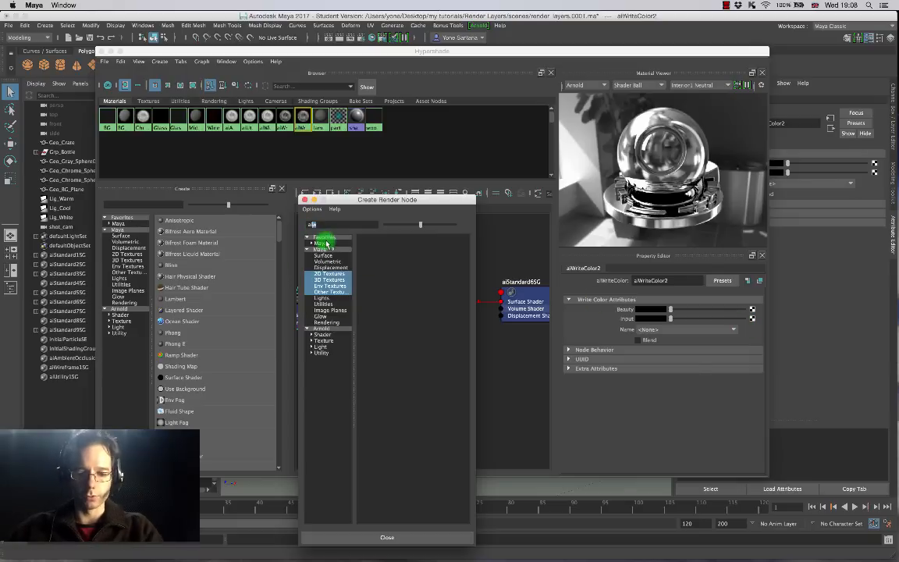
click(321, 328)
click(400, 242)
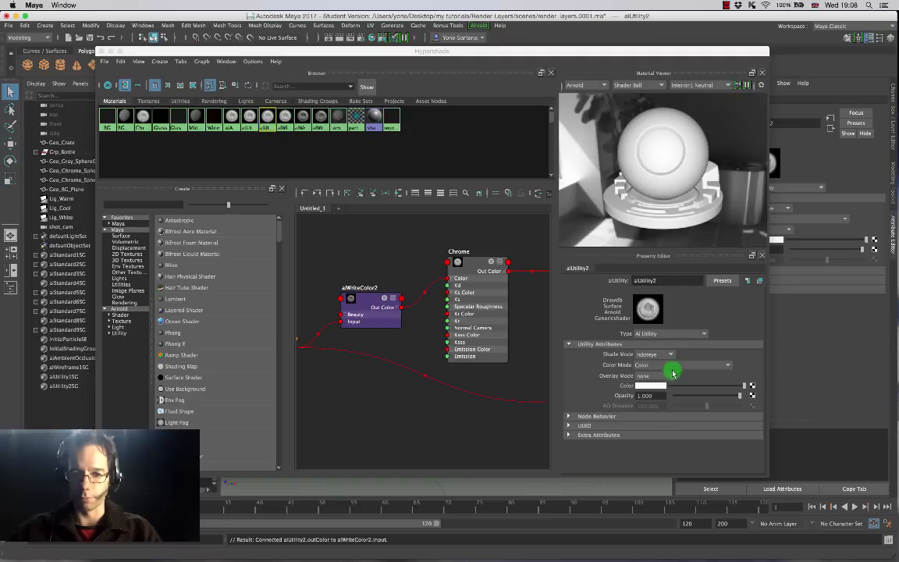
Step: Set the new aiUtility node's color to pure green and its shade mode to flat
click(657, 387)
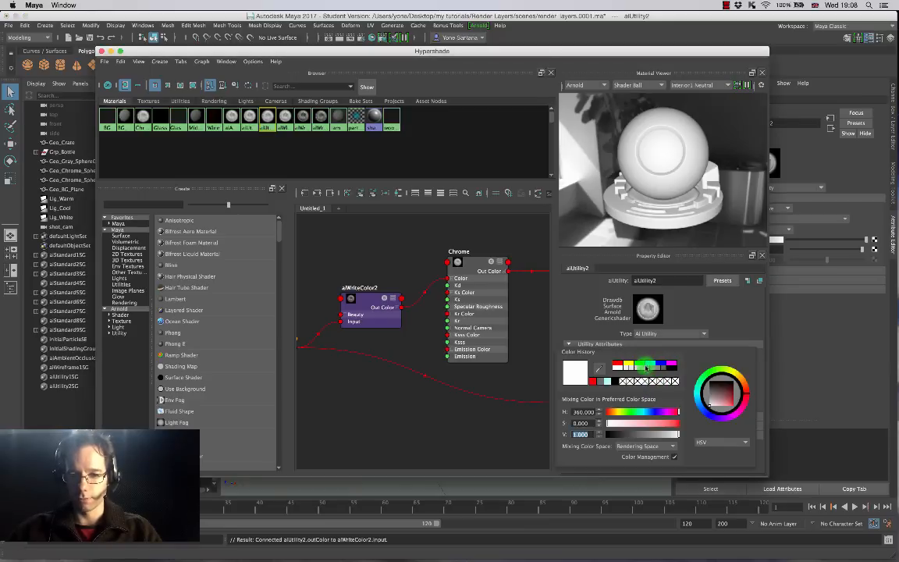
click(647, 367)
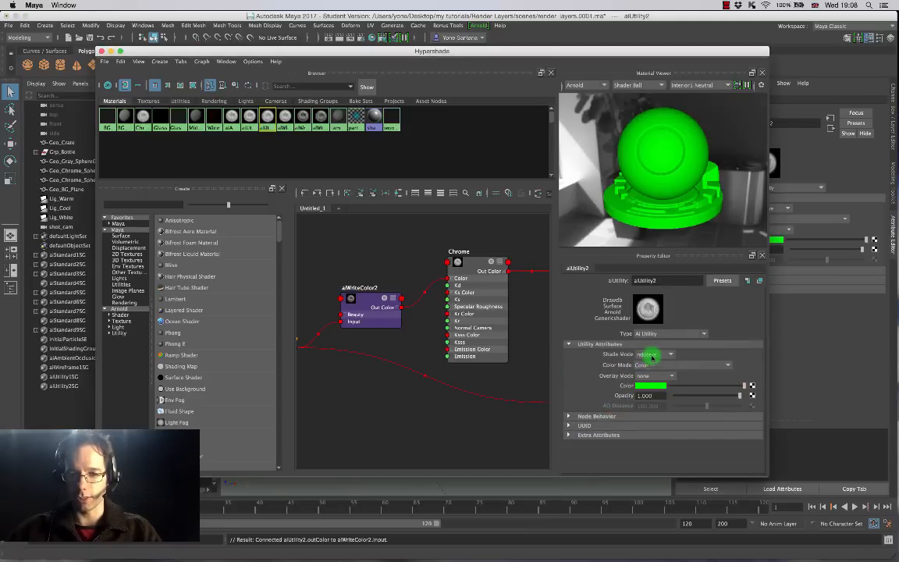
click(652, 355)
click(647, 375)
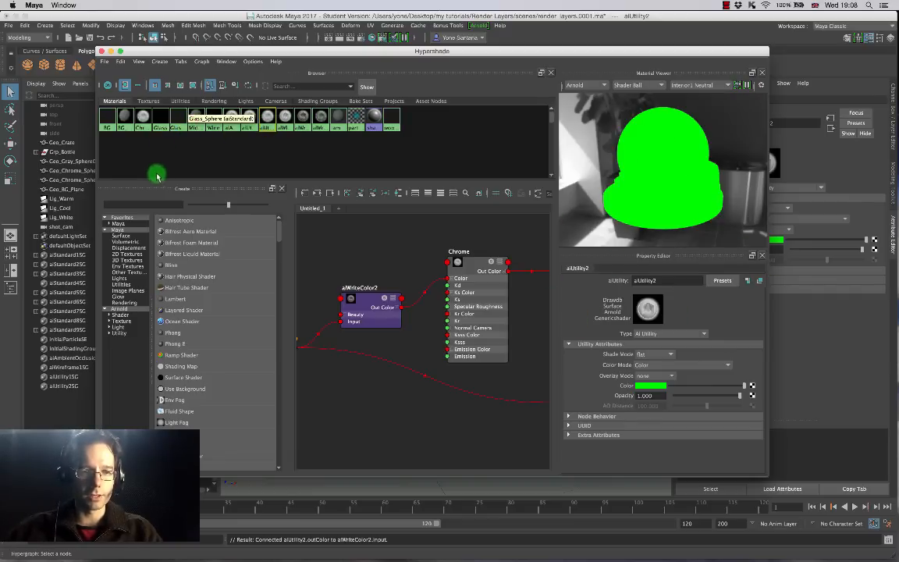
Step: Regraph the Chrome material's full input and output network and enlarge the Hypershade window to inspect the node chain
click(144, 118)
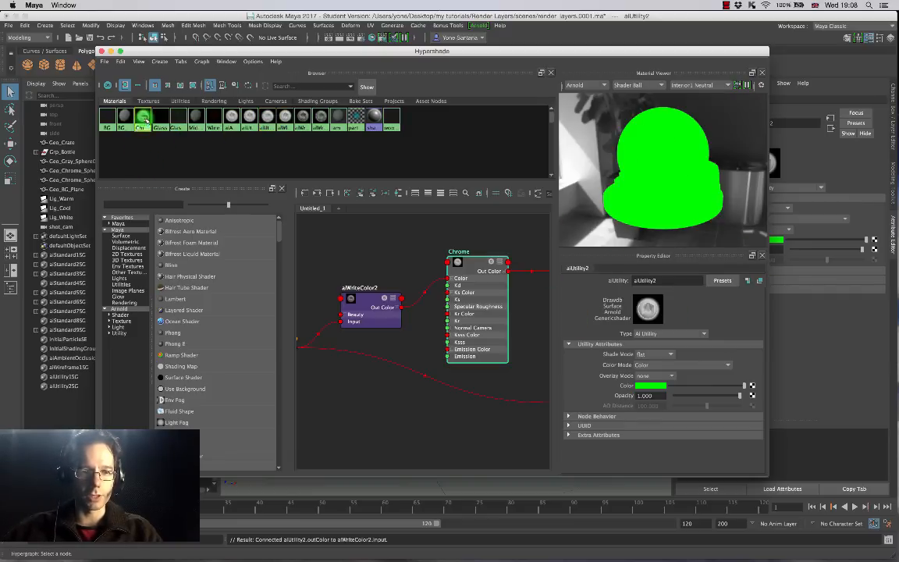
click(315, 194)
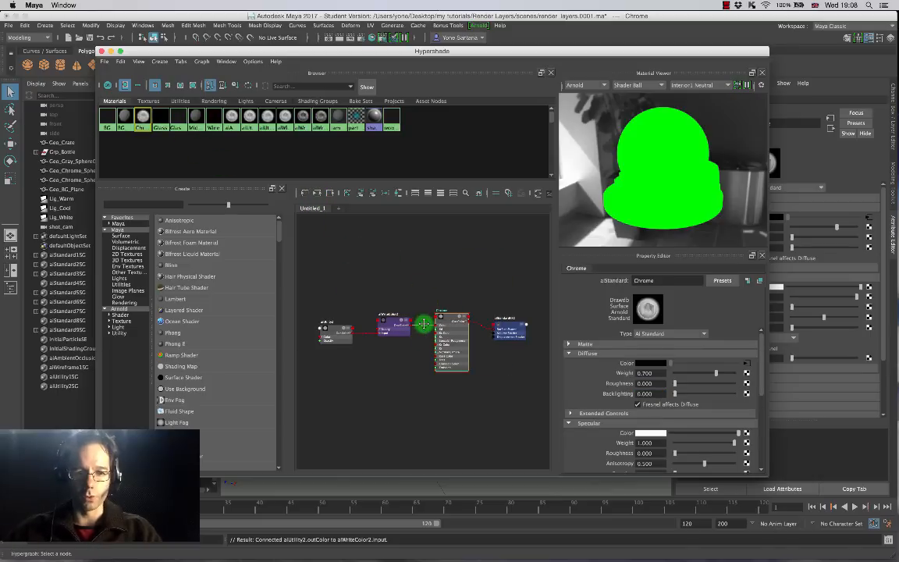
alt+middle_drag(423, 322, 434, 291)
alt+right_drag(434, 290, 496, 291)
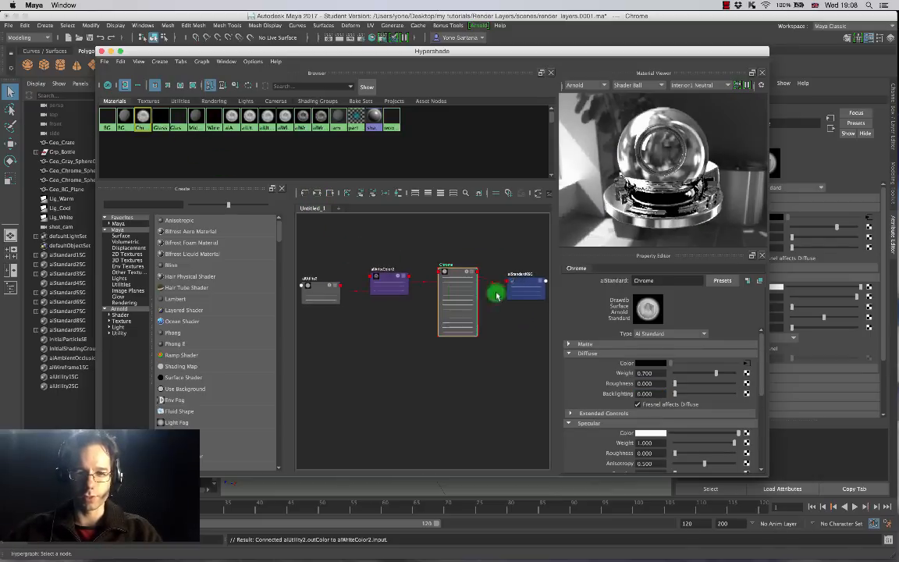
drag(498, 52, 415, 17)
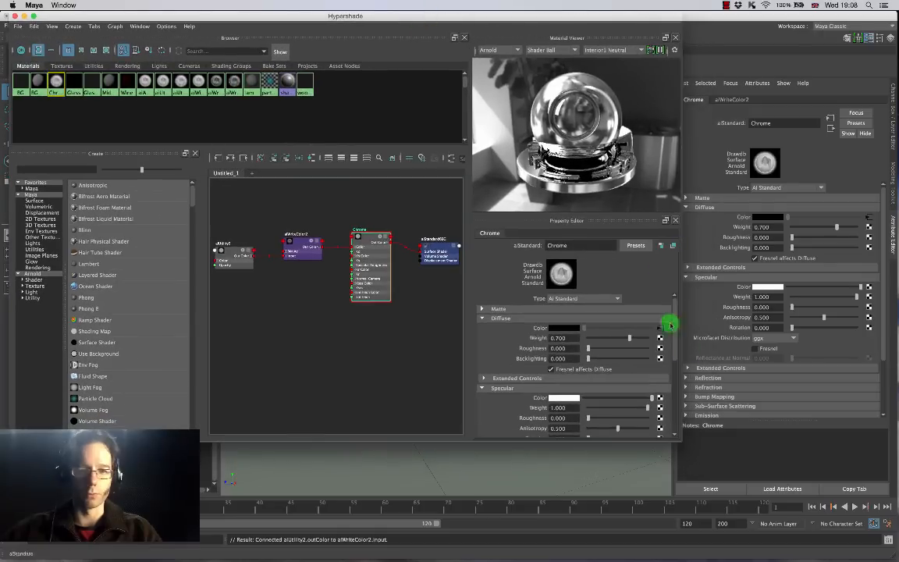
drag(676, 440, 882, 505)
alt+right_drag(427, 307, 517, 322)
alt+middle_drag(441, 282, 534, 321)
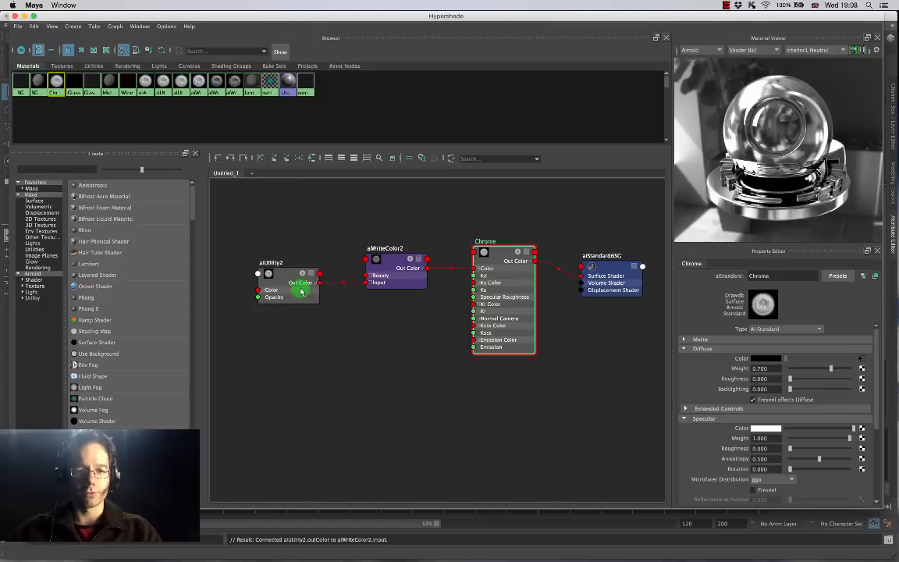
Step: Assign the ObjectID AOV as the output name of the aiWriteColor node connected to Chrome
click(392, 268)
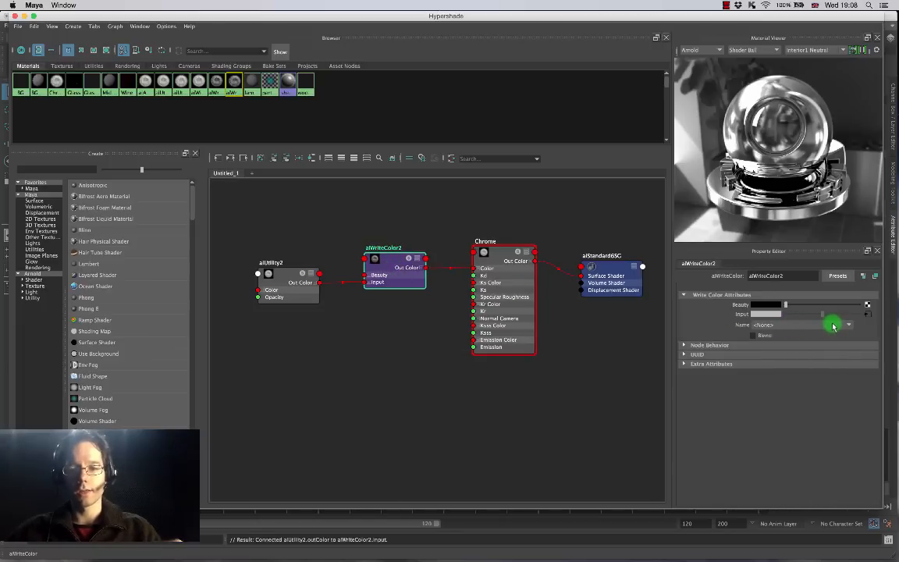
click(846, 326)
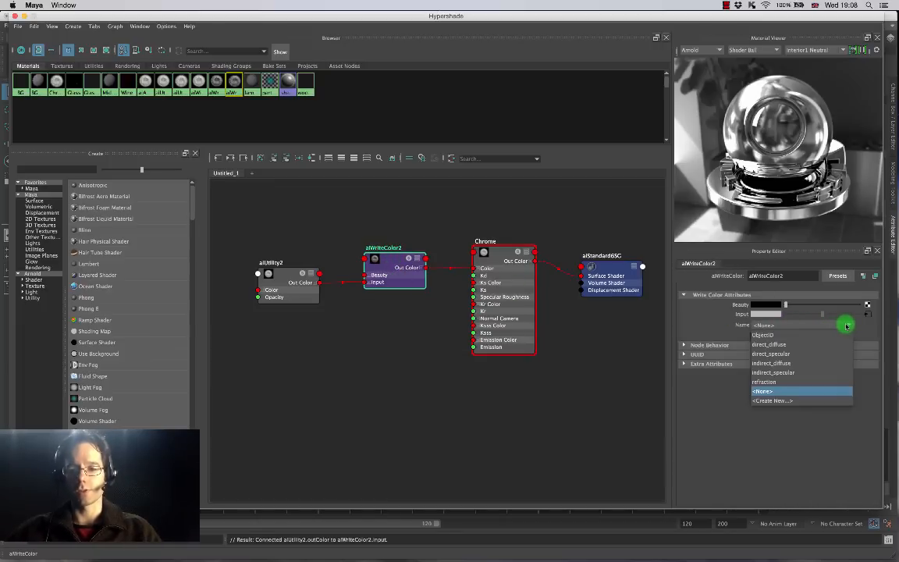
click(770, 336)
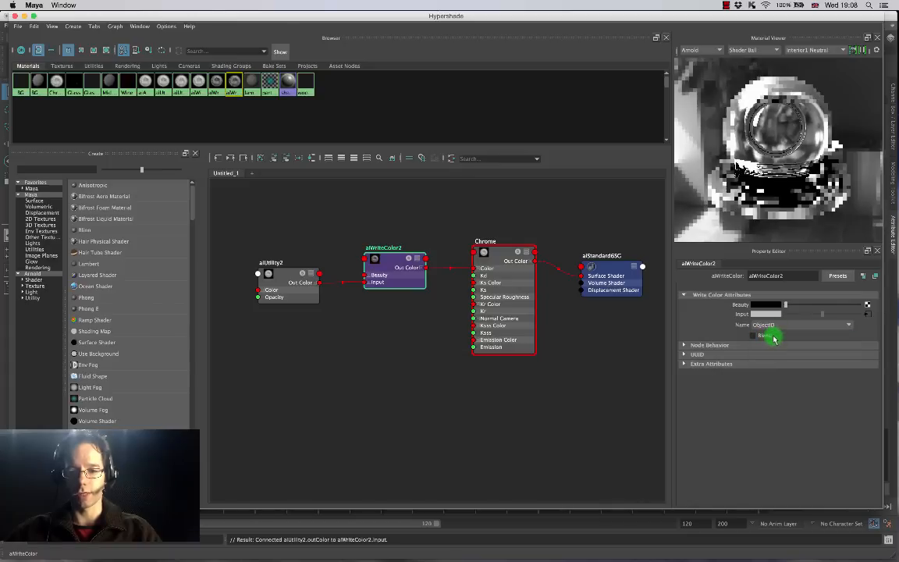
Step: Close the Hypershade and render the shot camera in the Arnold RenderView
click(12, 15)
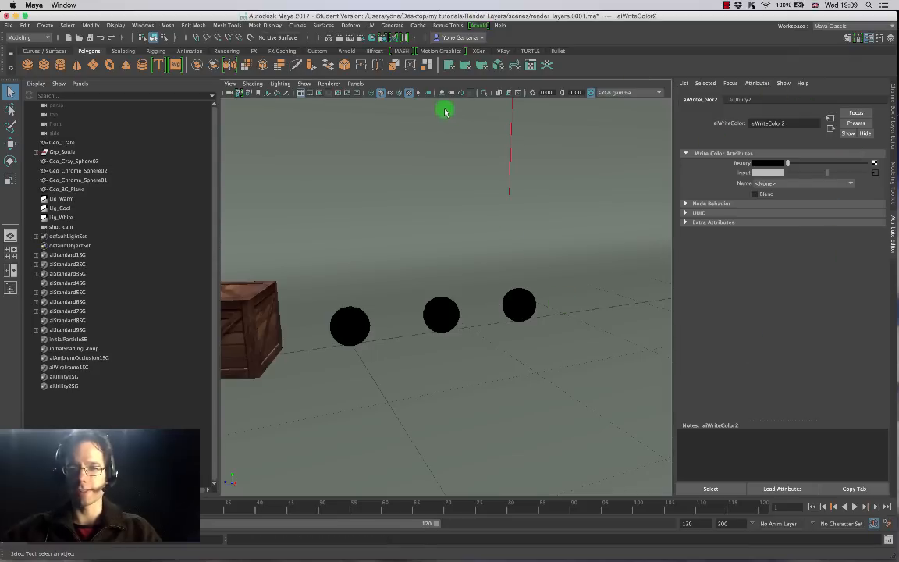
click(478, 26)
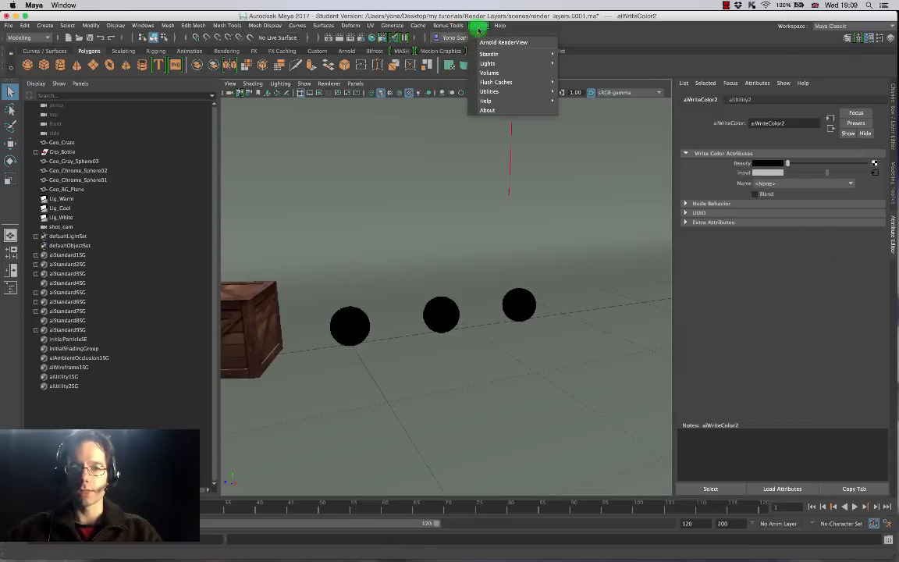
click(490, 40)
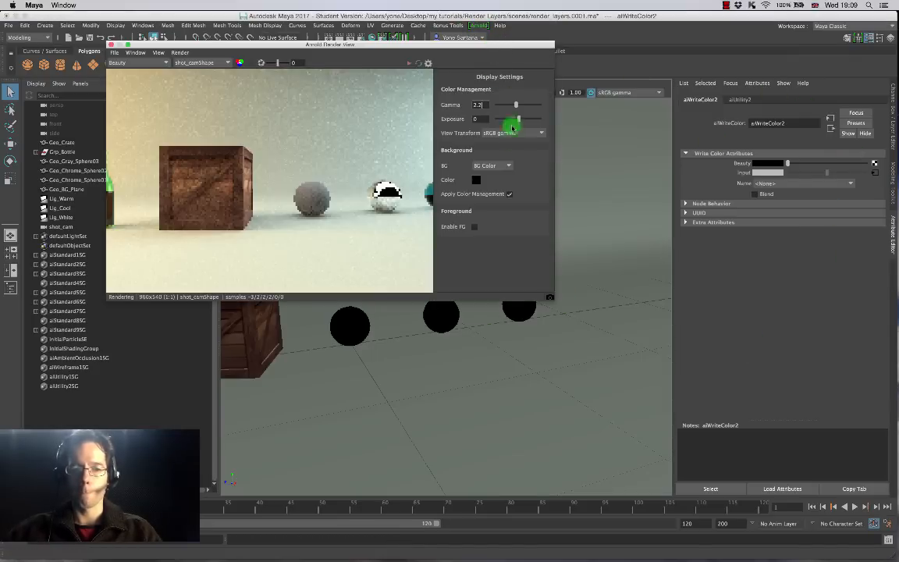
Step: Display the ObjectID AOV in the RenderView, check its red, green, blue and alpha channels individually, and close the RenderView
click(145, 62)
click(149, 79)
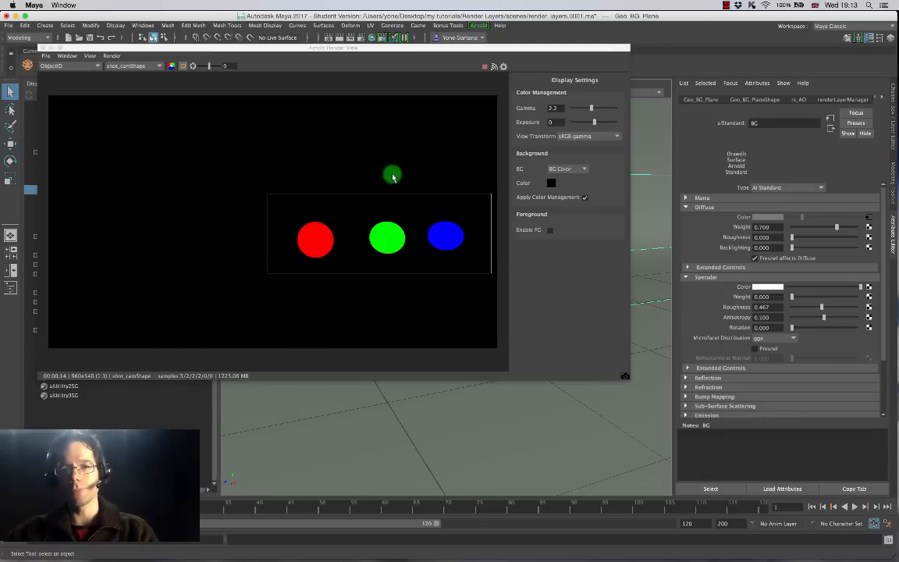
click(170, 66)
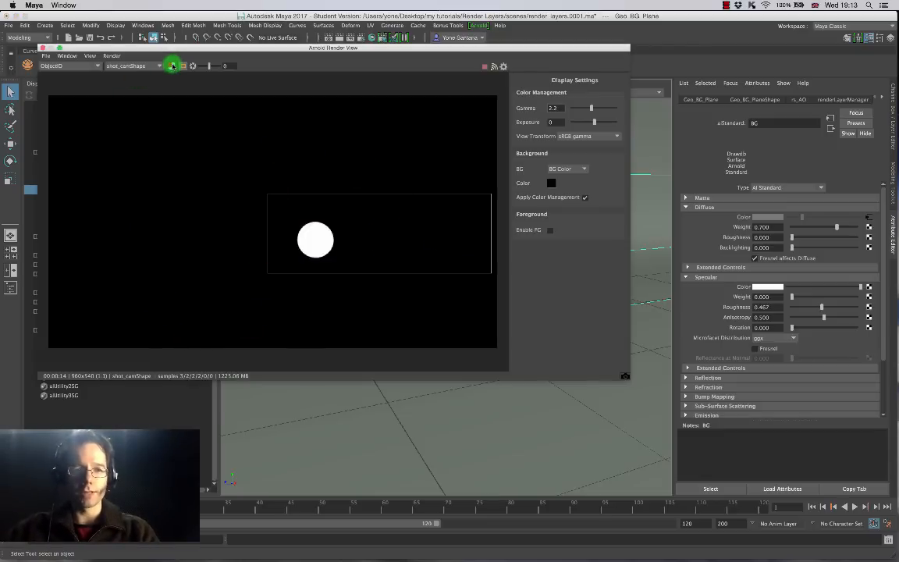
click(170, 66)
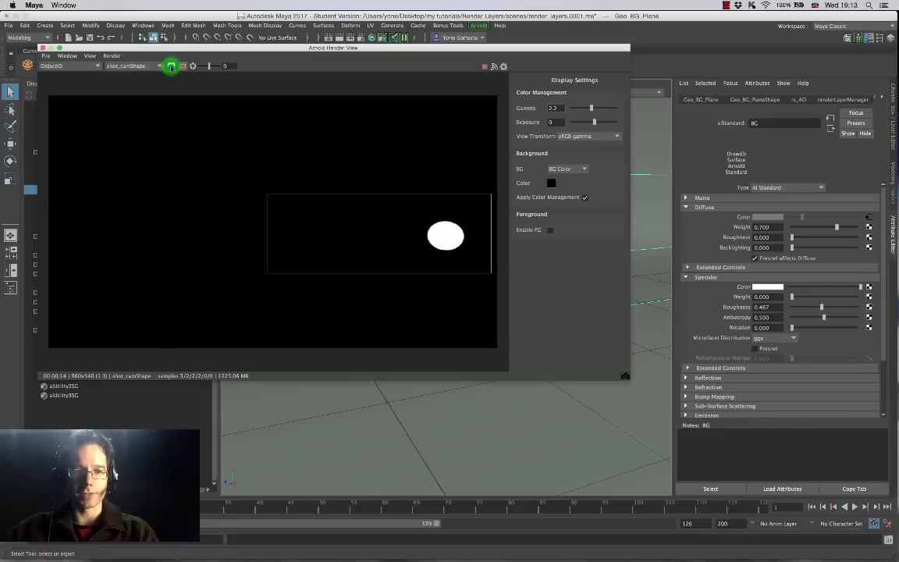
click(171, 67)
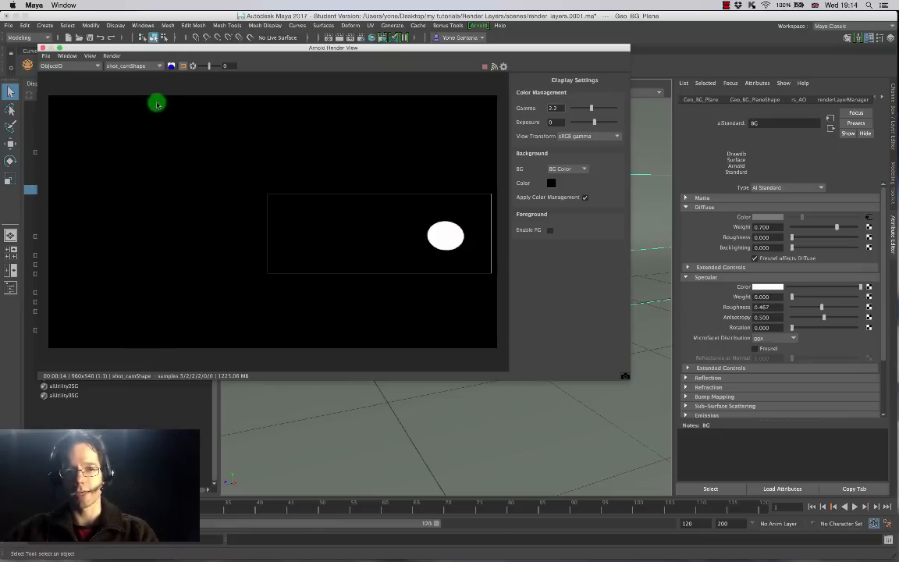
click(170, 67)
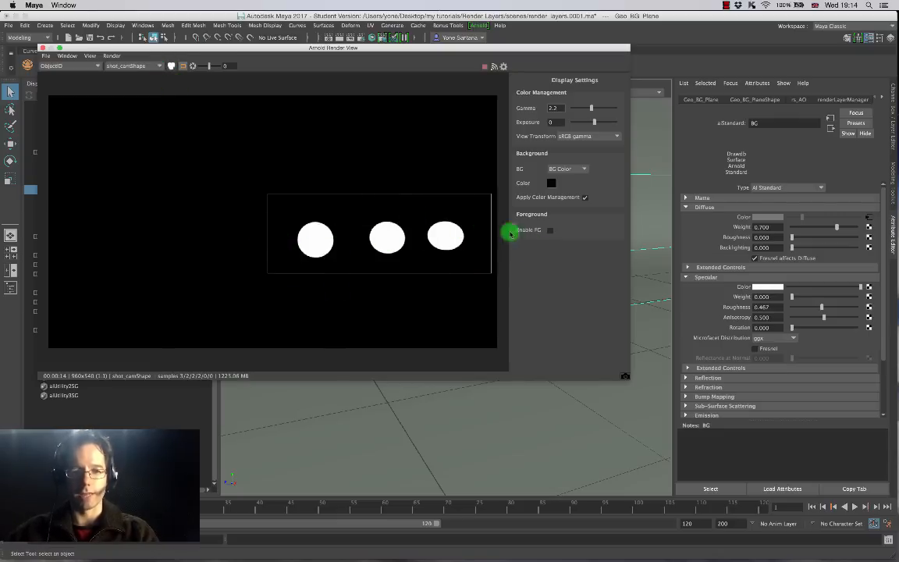
click(170, 67)
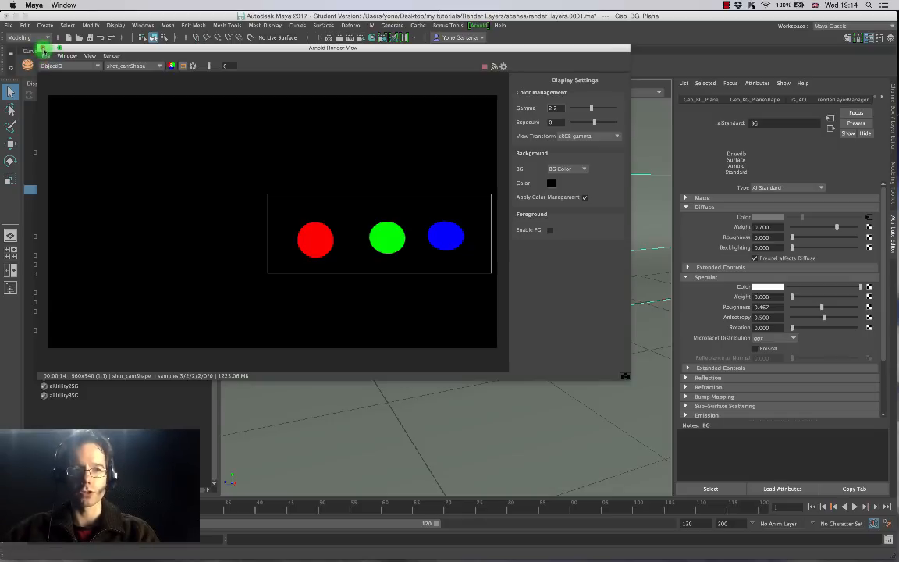
click(43, 49)
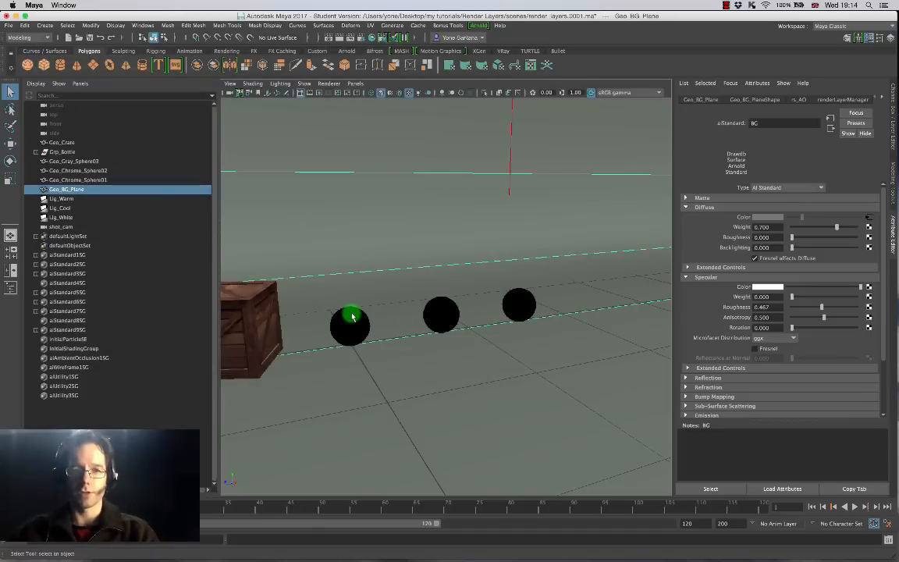
Step: Create a new render layer named Alpha in Render Setup
alt+right_drag(435, 291, 384, 284)
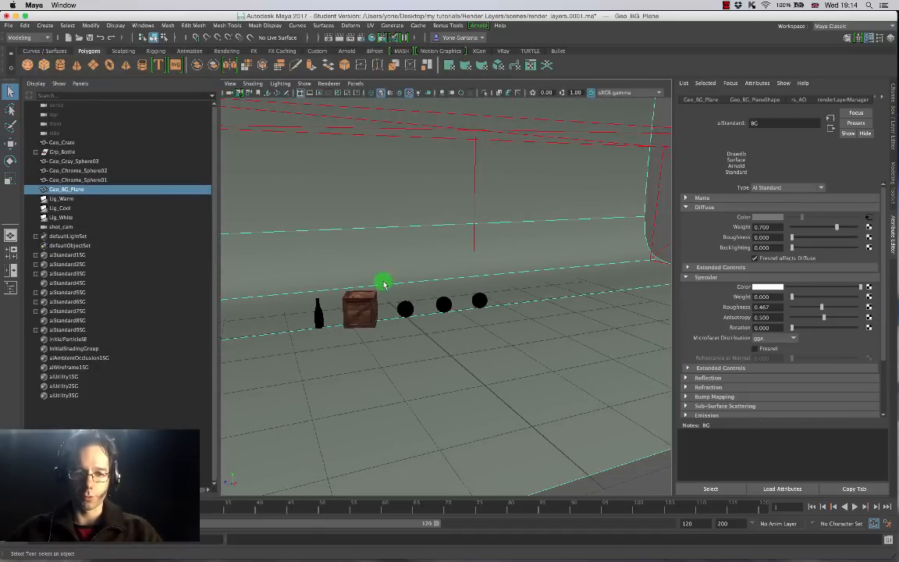
alt+drag(384, 285, 455, 307)
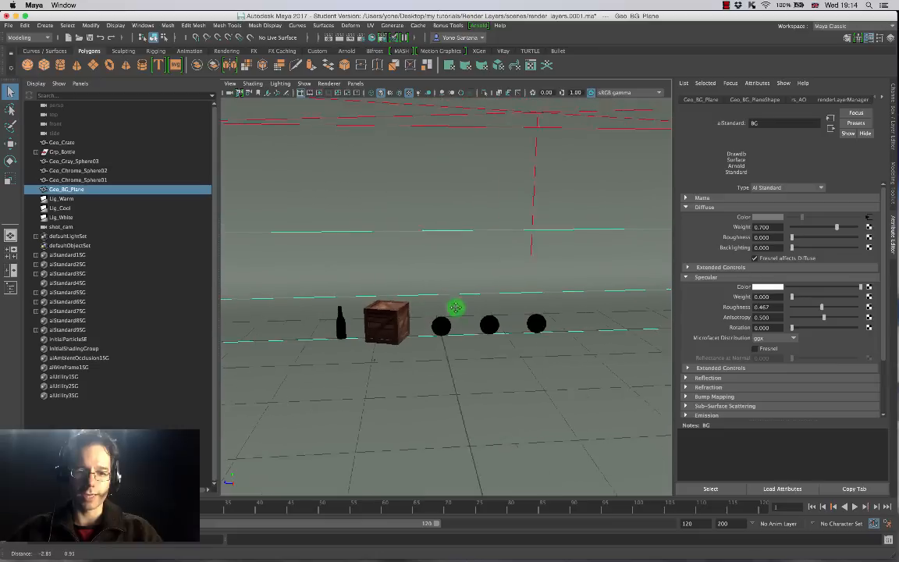
alt+middle_drag(456, 307, 474, 311)
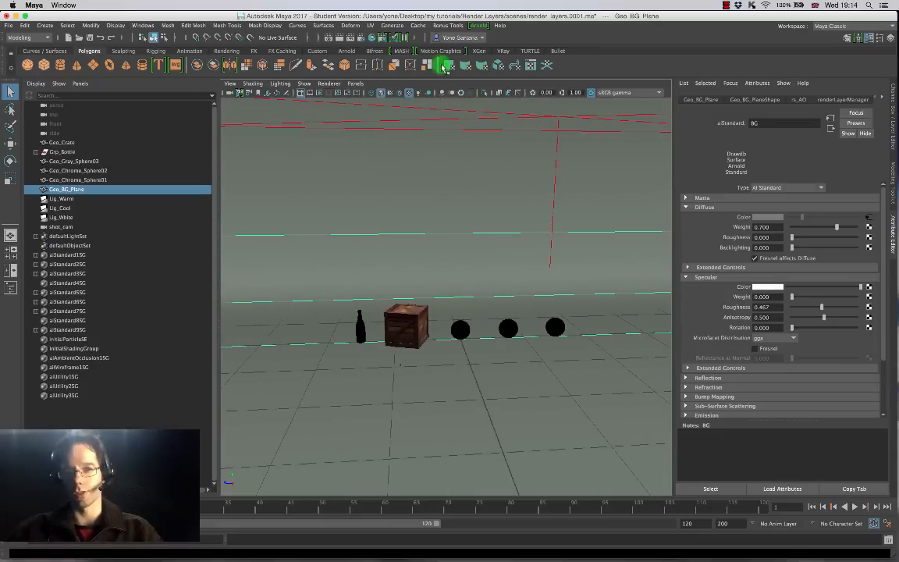
click(382, 39)
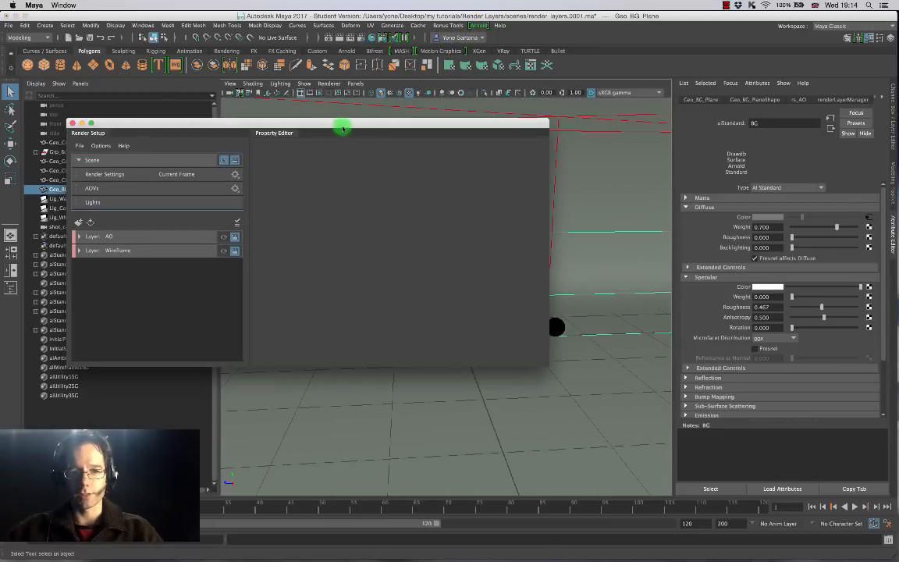
drag(343, 127, 314, 93)
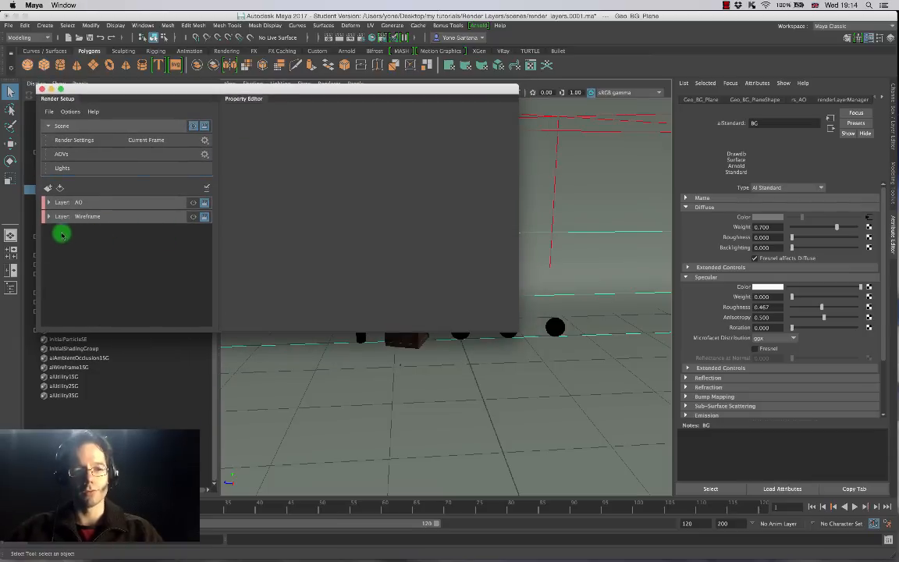
click(48, 188)
drag(130, 232, 43, 223)
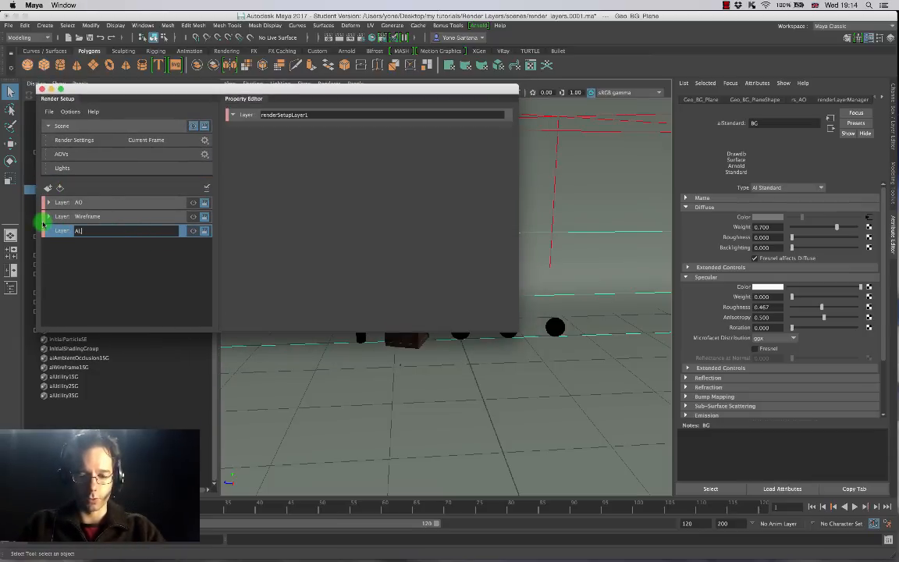
text(ALpha)
key(Return)
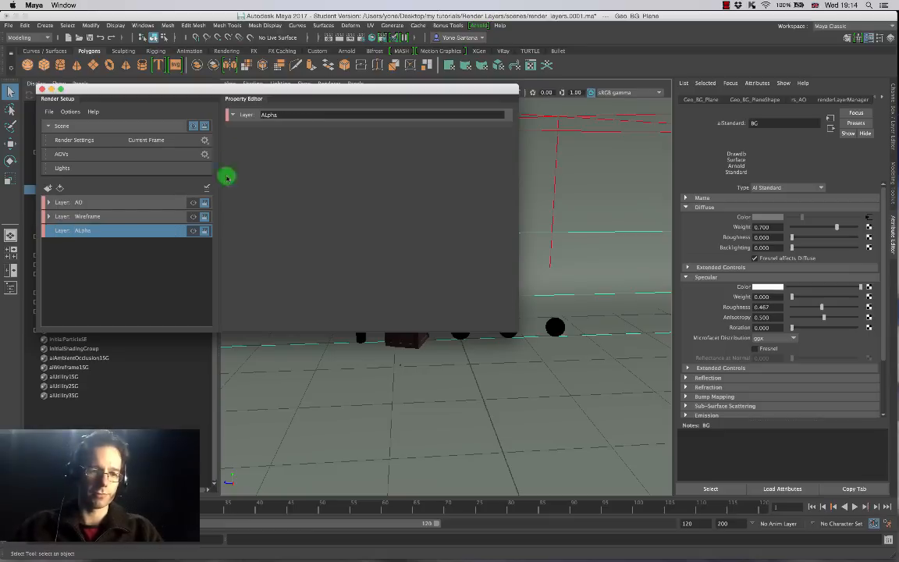
double_click(81, 231)
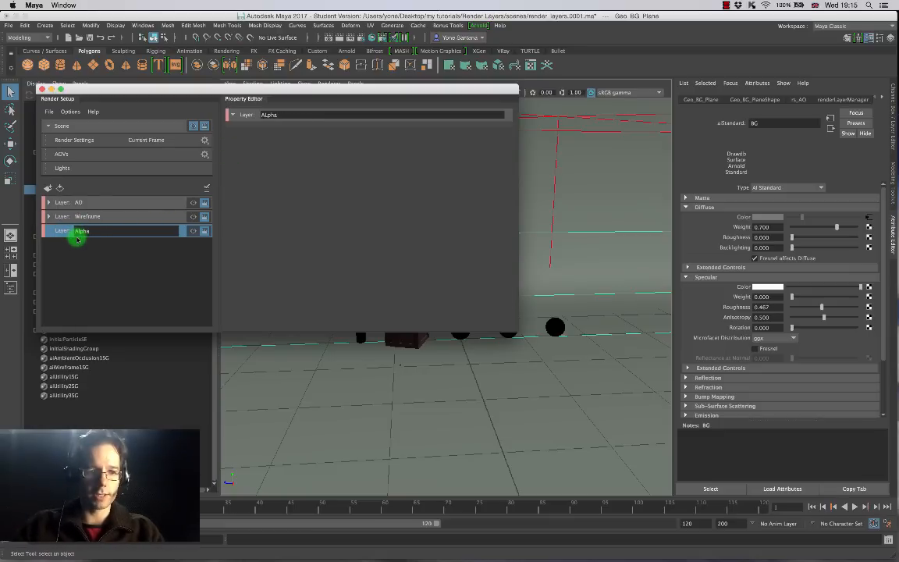
key(Return)
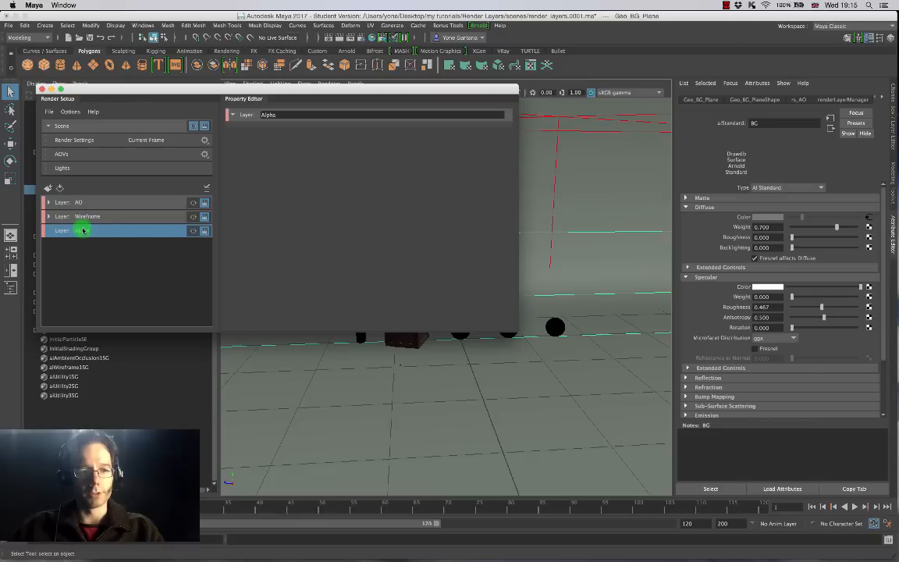
Step: Create a collection named GEO1 inside the Alpha layer
right_click(83, 230)
click(114, 234)
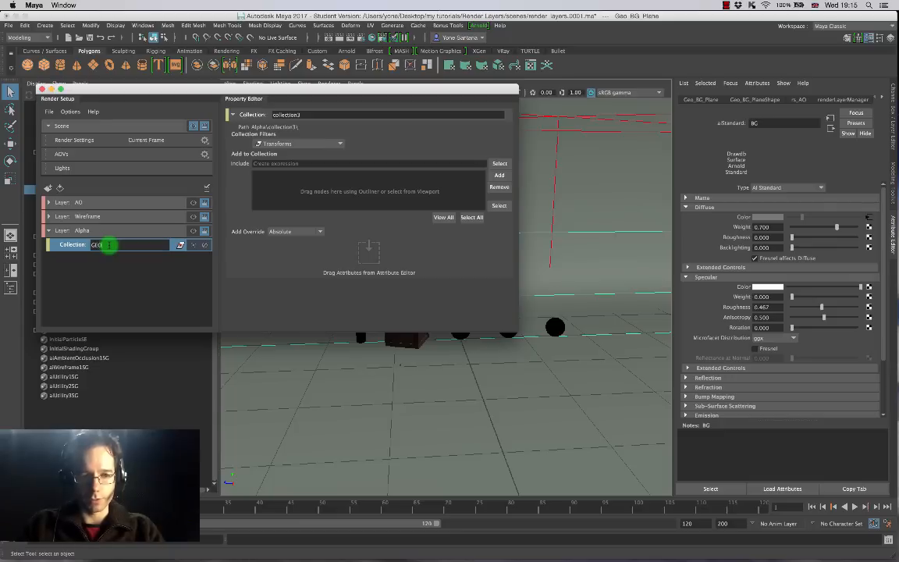
text(GEO1)
key(Return)
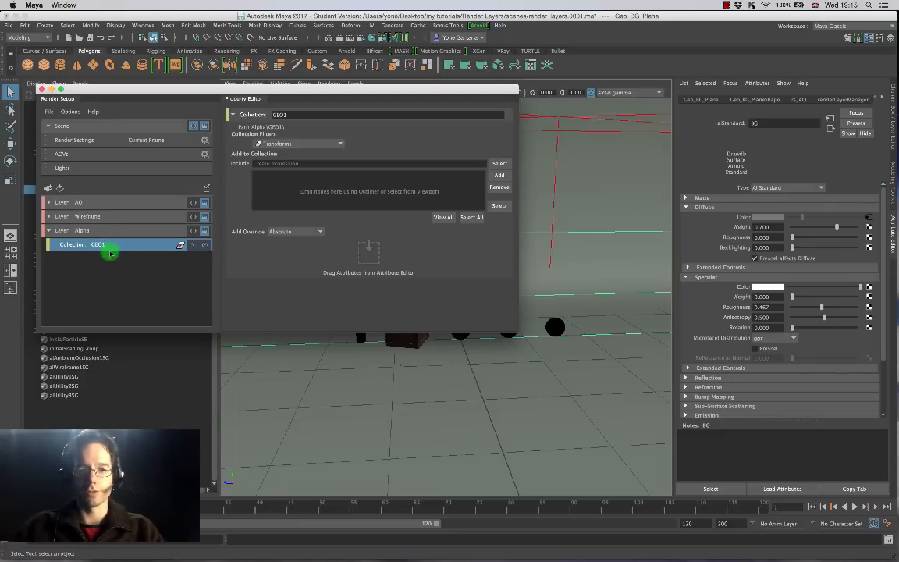
Step: Add the crate, the bottle group, the gray sphere and both chrome spheres to the GEO1 collection, leaving out the background plane
drag(184, 91, 297, 101)
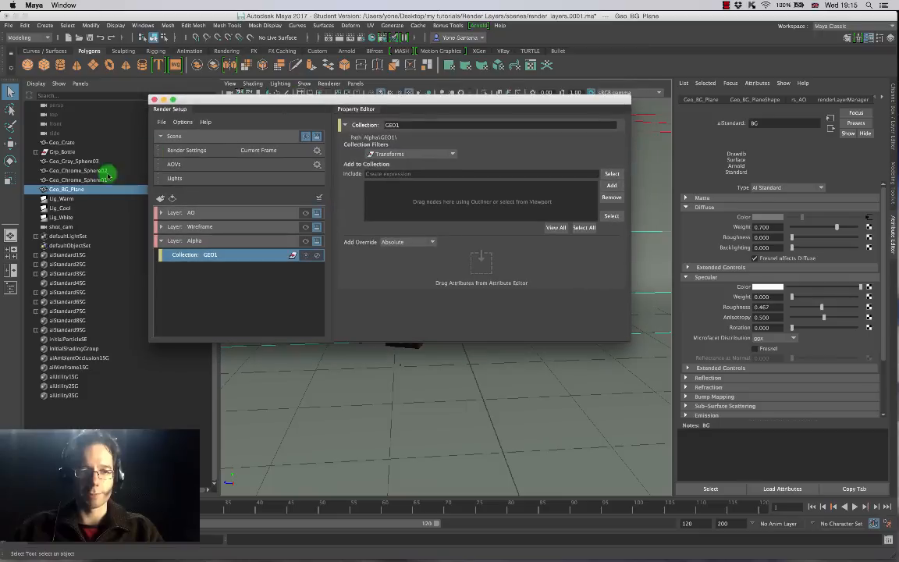
click(74, 180)
shift+click(61, 142)
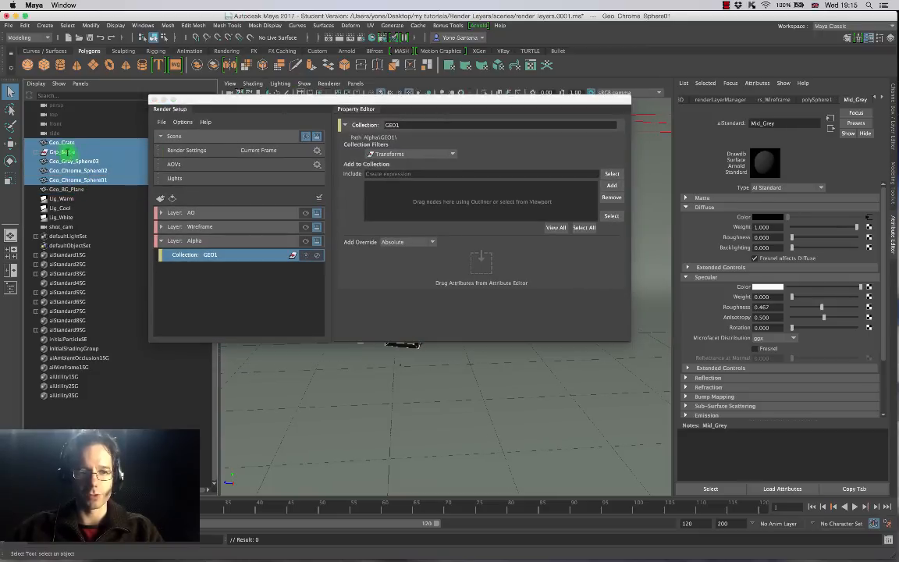
drag(53, 165, 406, 202)
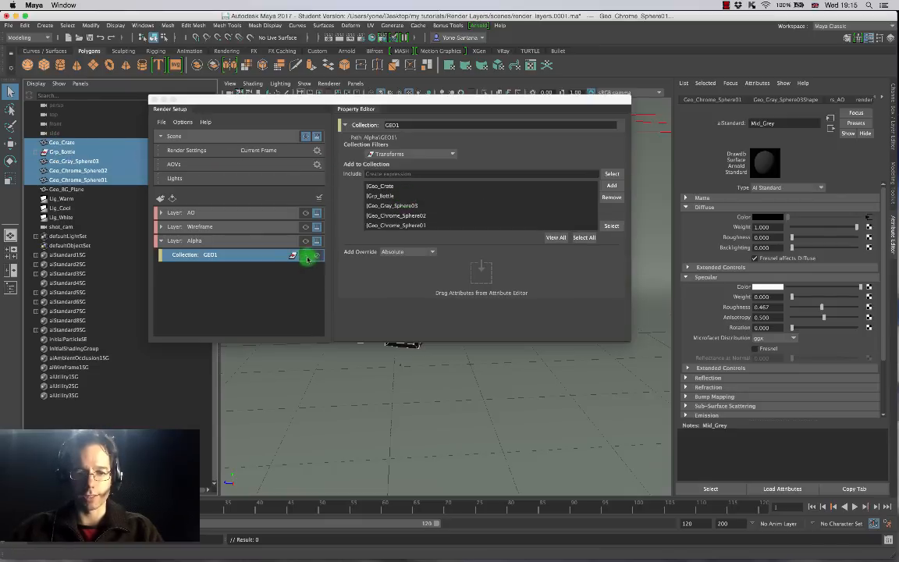
Step: Make the Alpha layer the visible layer, check its objects in the viewport, and close Render Setup
click(305, 242)
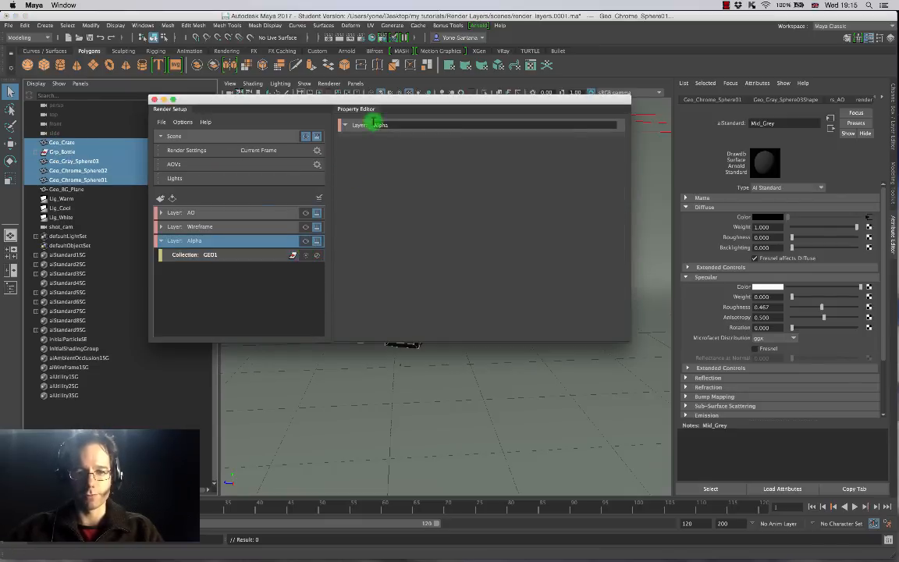
drag(376, 99, 507, 82)
click(375, 238)
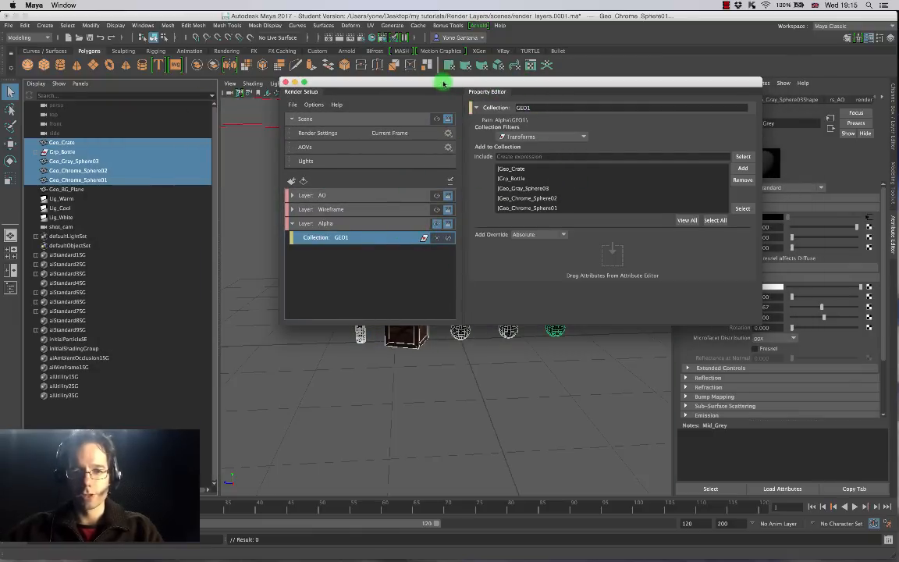
drag(446, 82, 735, 95)
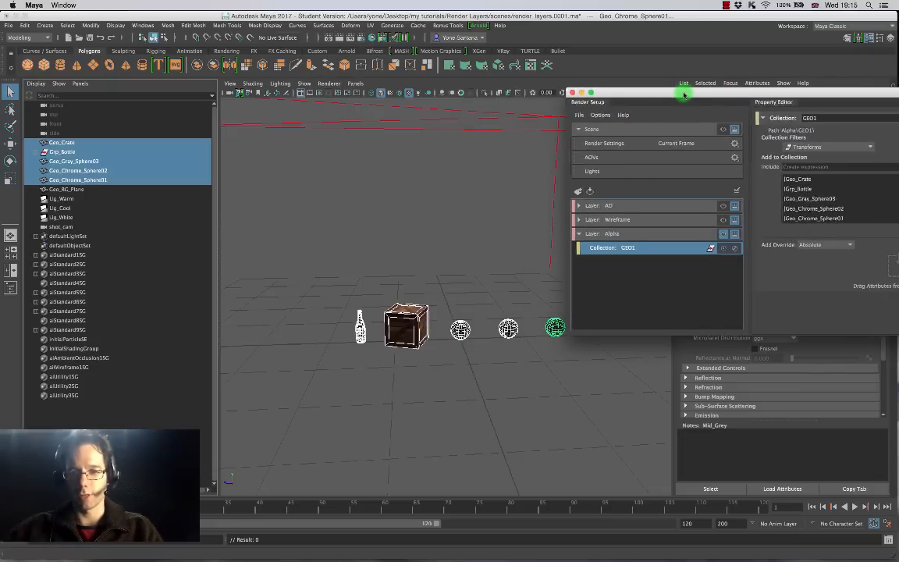
drag(682, 92, 570, 86)
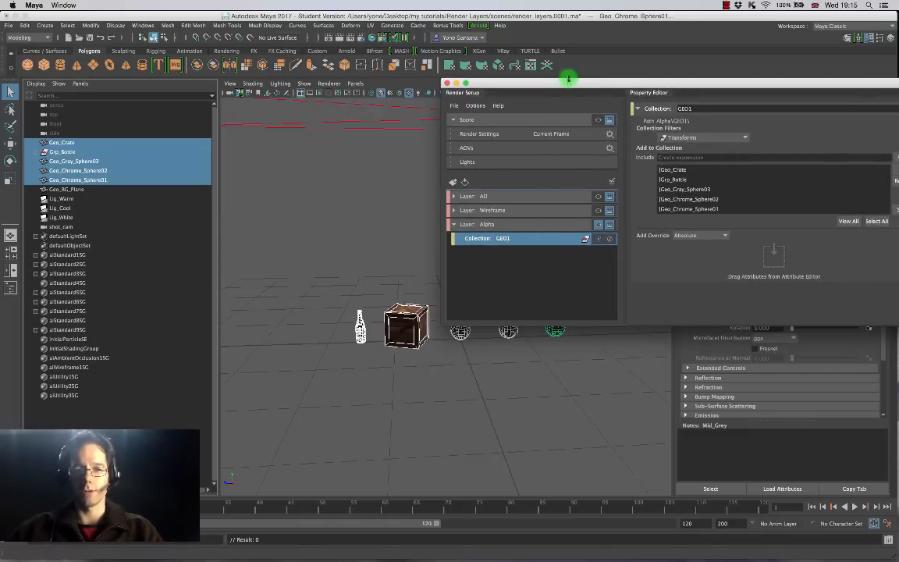
drag(568, 79, 295, 69)
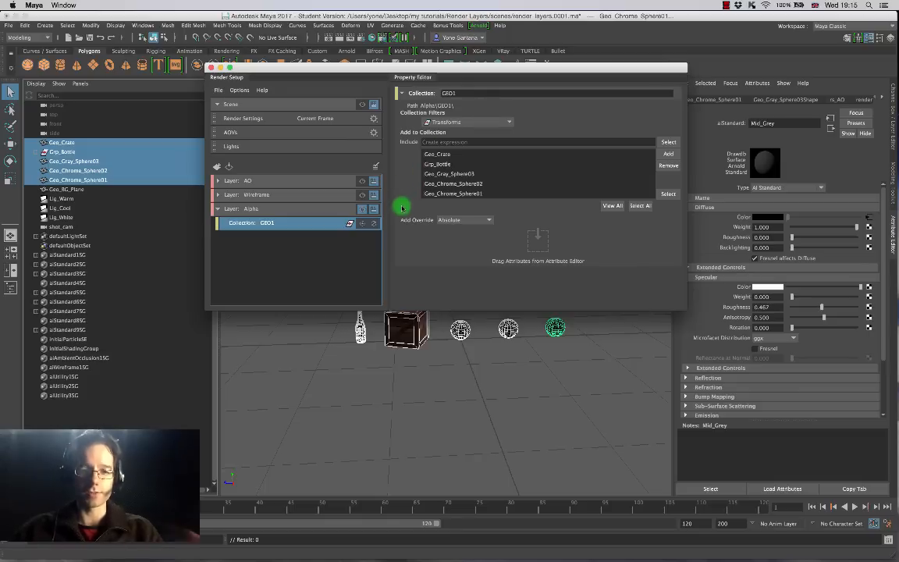
drag(409, 70, 419, 104)
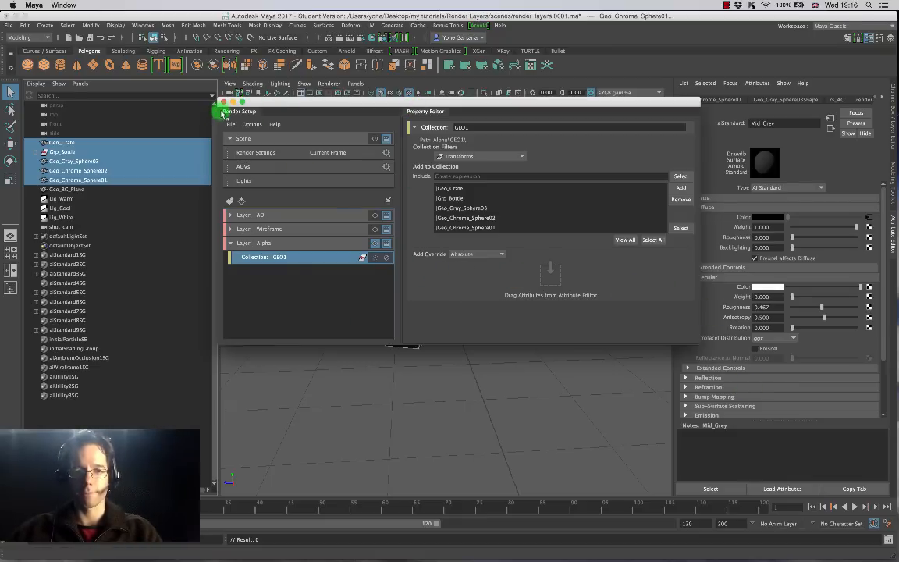
drag(302, 101, 377, 58)
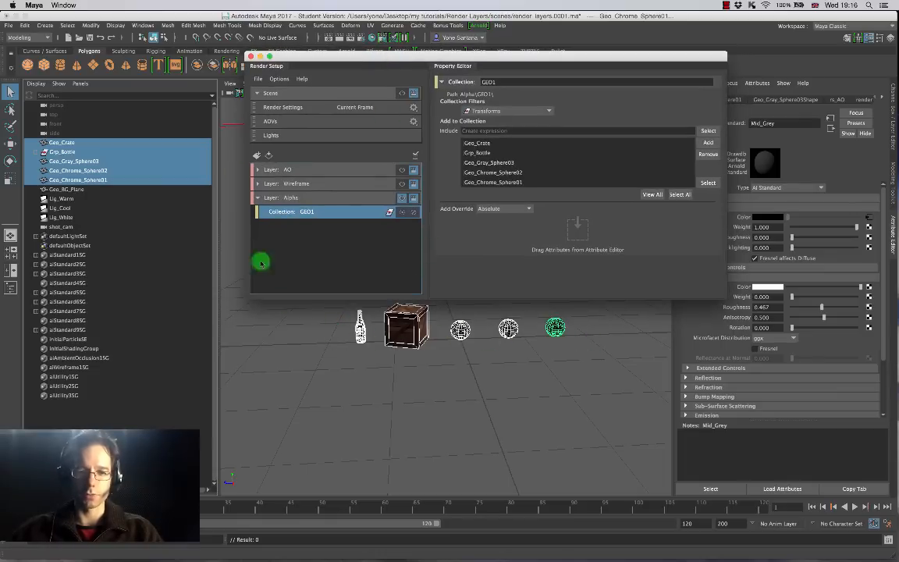
click(252, 56)
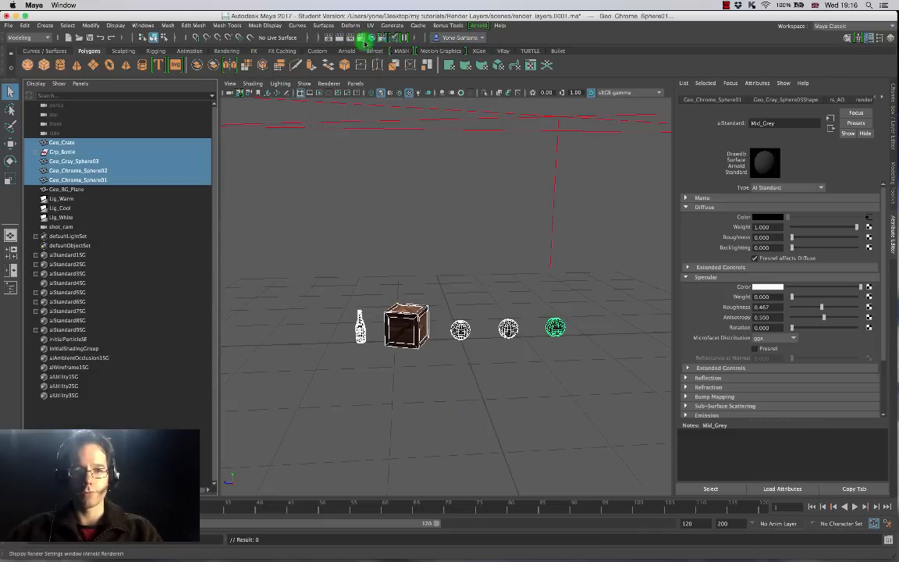
Step: Add the built-in opacity AOV to the active AOVs in the Alpha layer's render settings
click(361, 39)
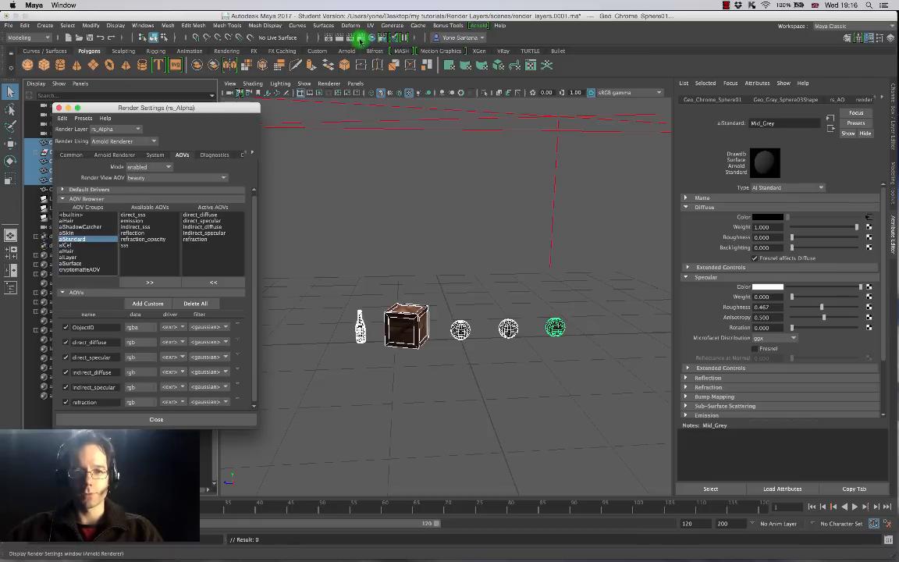
drag(215, 105, 337, 77)
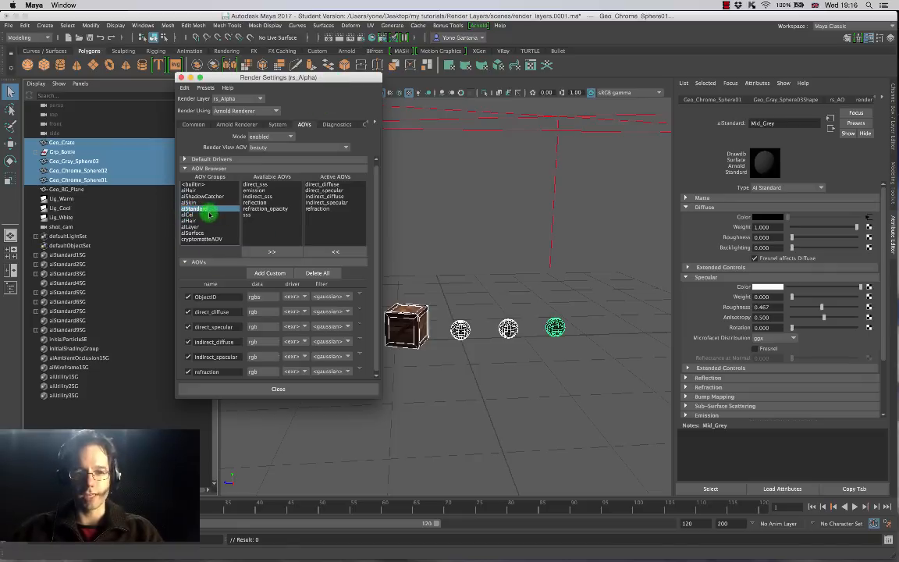
click(189, 184)
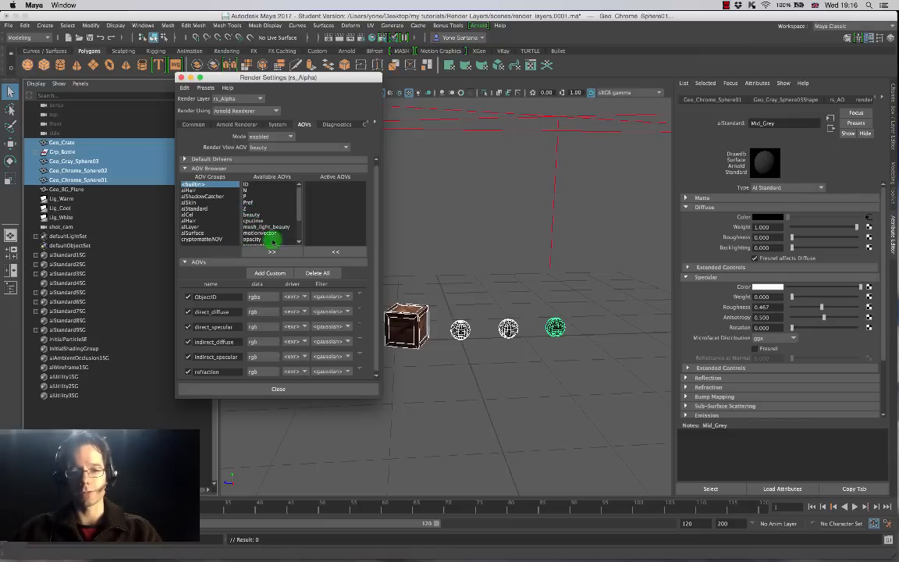
scroll(299, 214, down, 2)
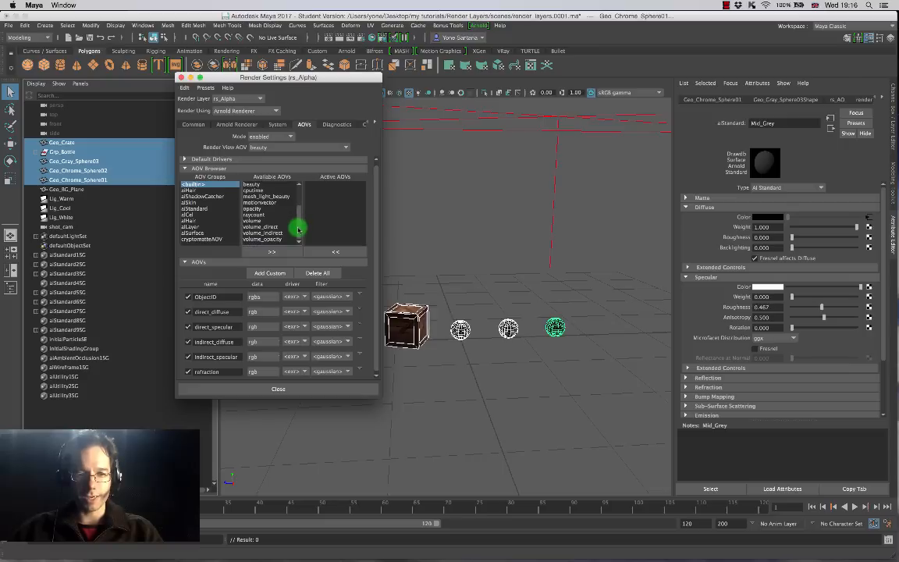
click(252, 209)
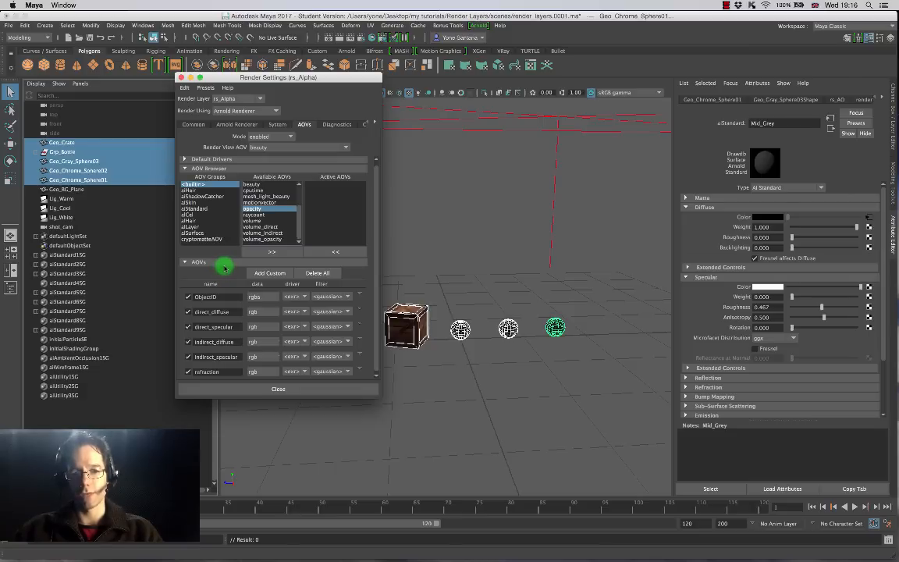
click(271, 253)
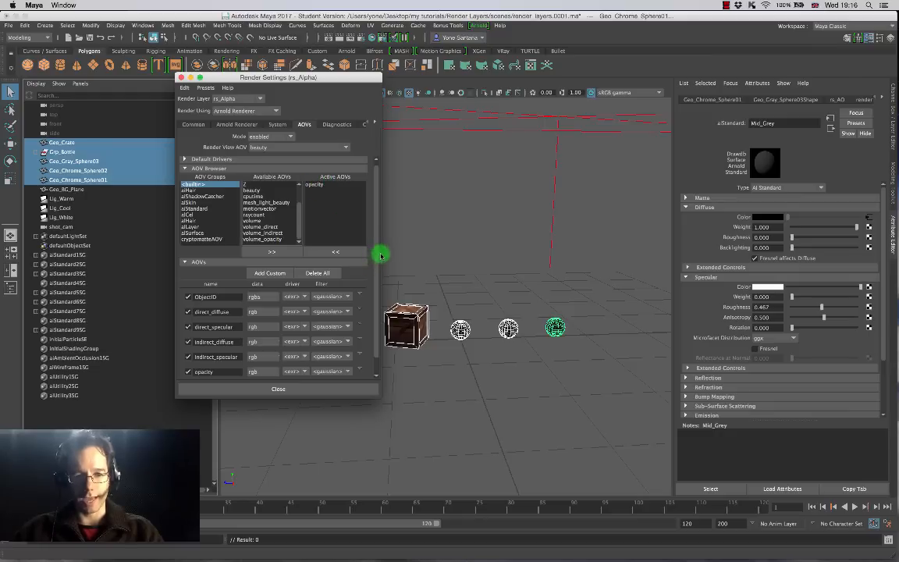
Step: Examine the AOV browser and AOV list in the Alpha layer's render settings, checking the built-in AOVs and the active opacity AOV
drag(378, 259, 377, 273)
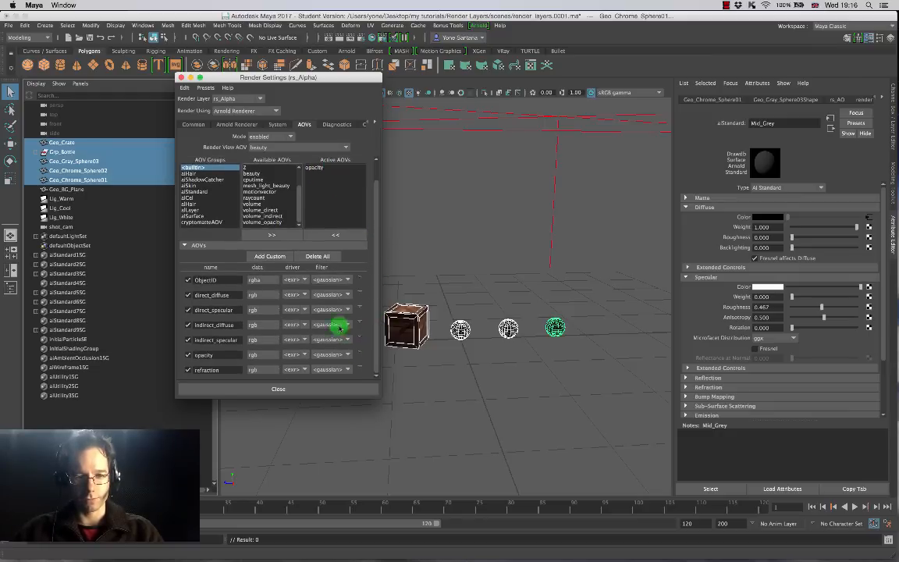
drag(378, 259, 377, 200)
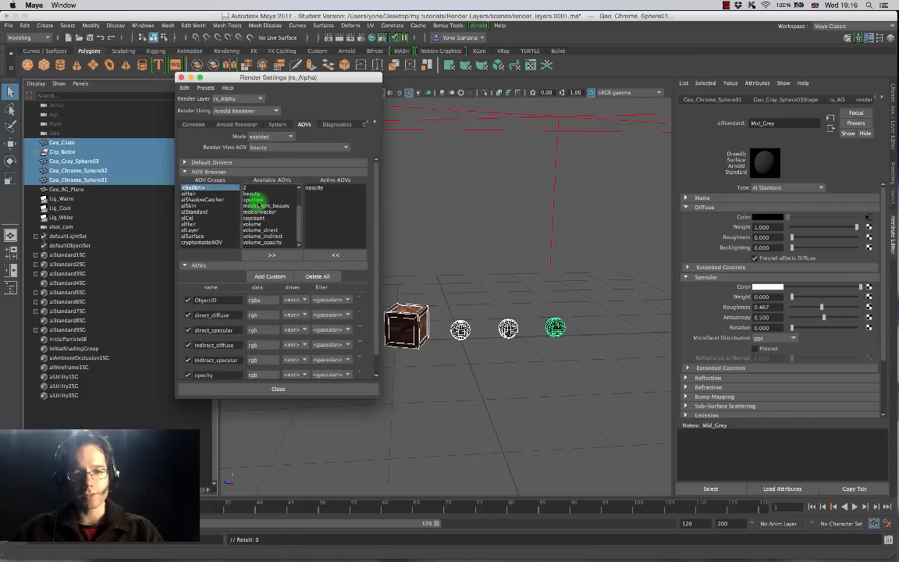
drag(301, 207, 301, 191)
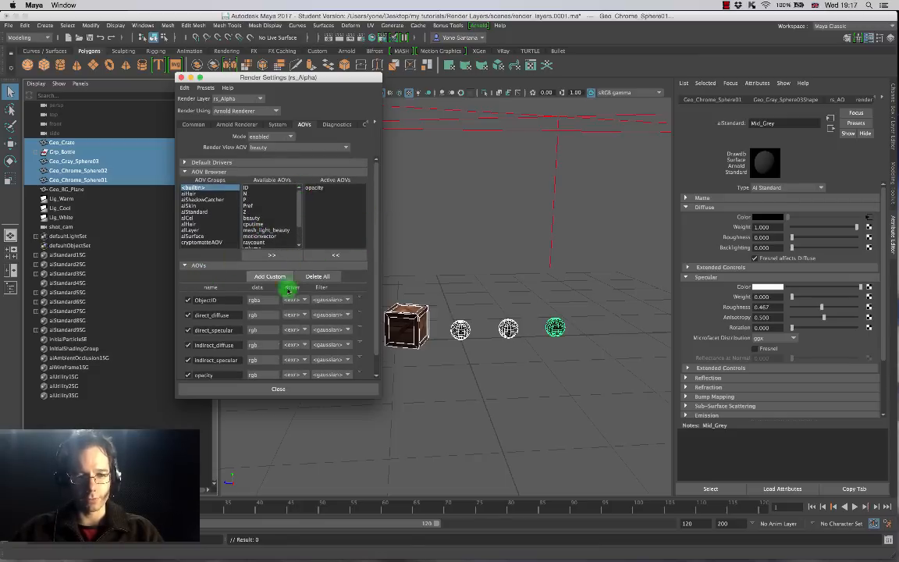
drag(378, 289, 380, 323)
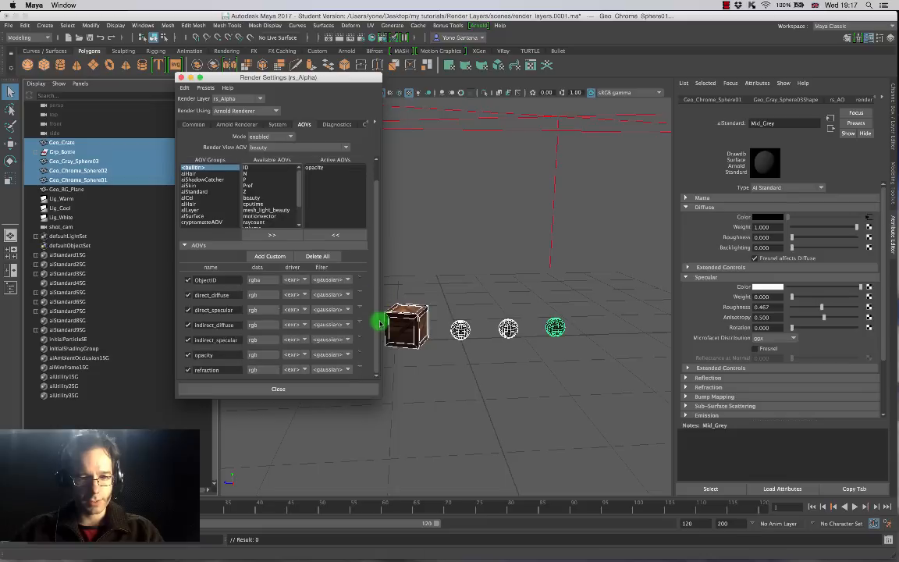
click(181, 77)
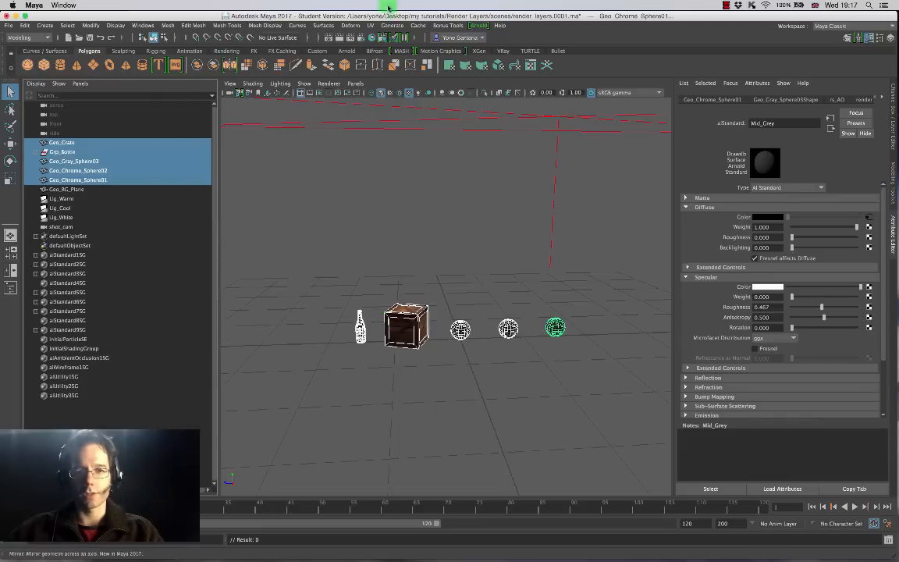
click(363, 36)
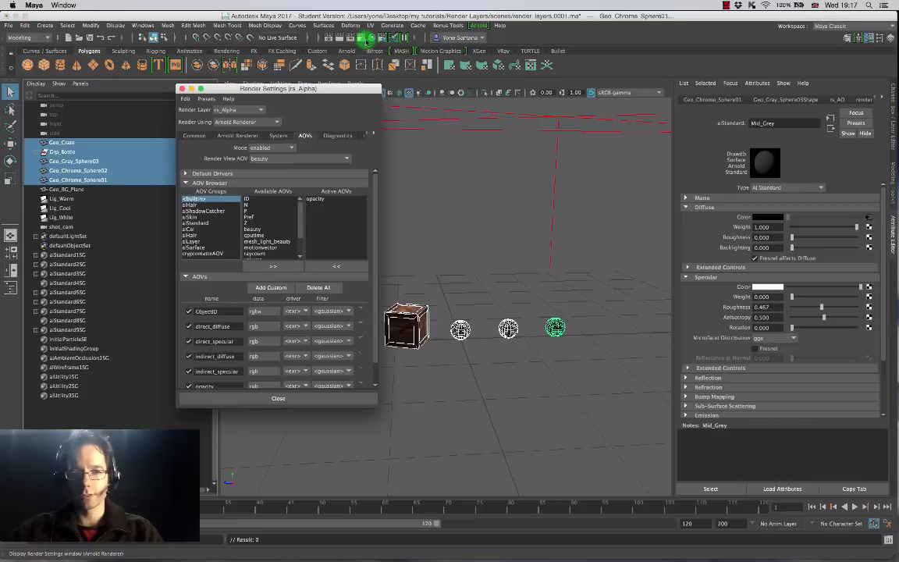
click(315, 202)
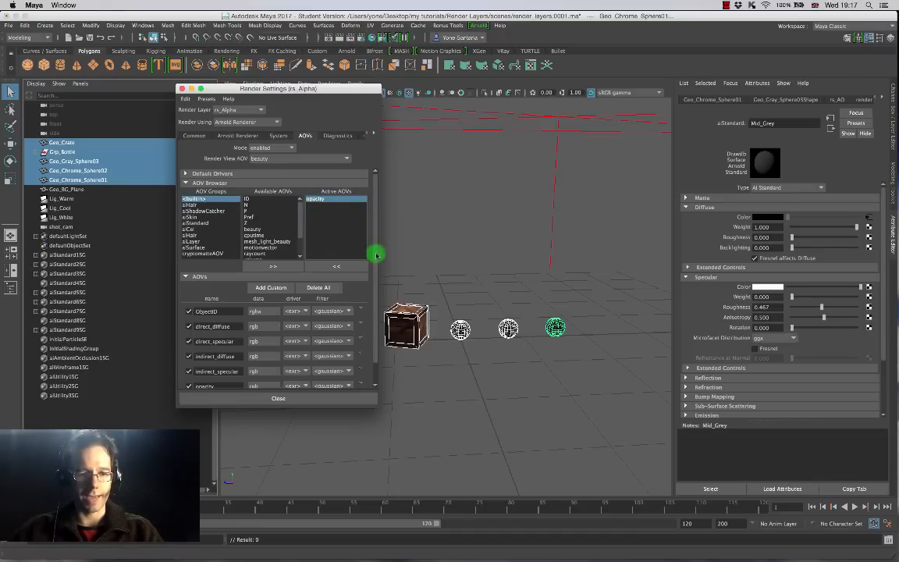
scroll(367, 293, down, 2)
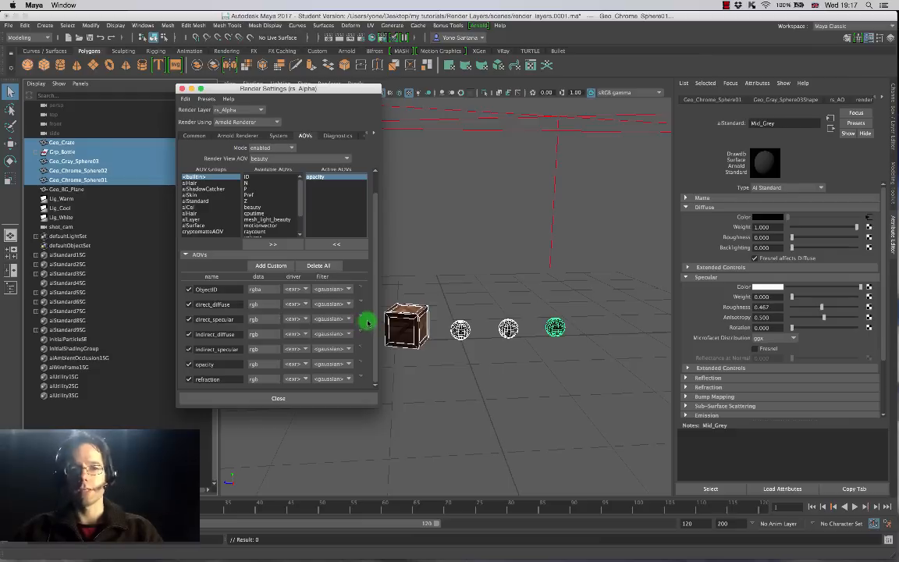
Step: Try adding the built-in Z depth AOV, remove it again, close the render settings and deselect all objects
click(249, 200)
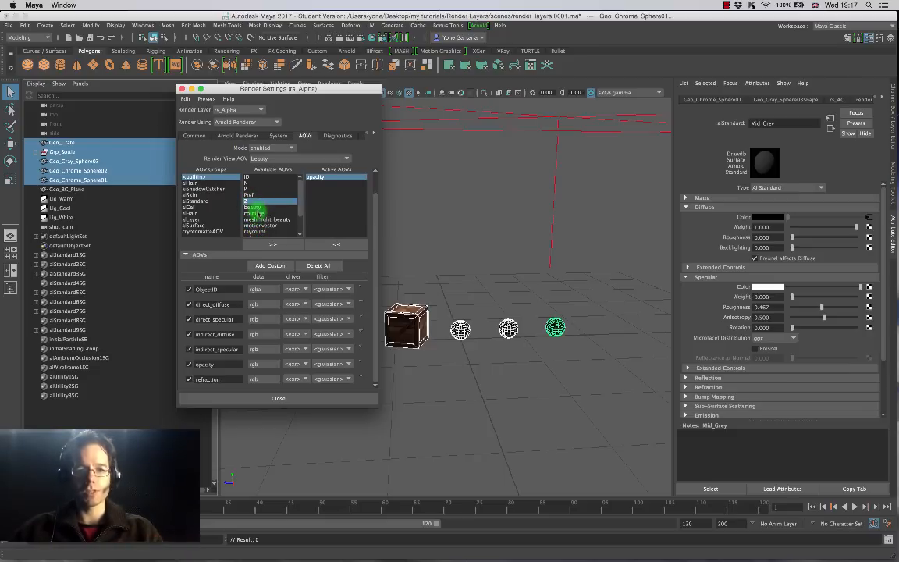
click(274, 245)
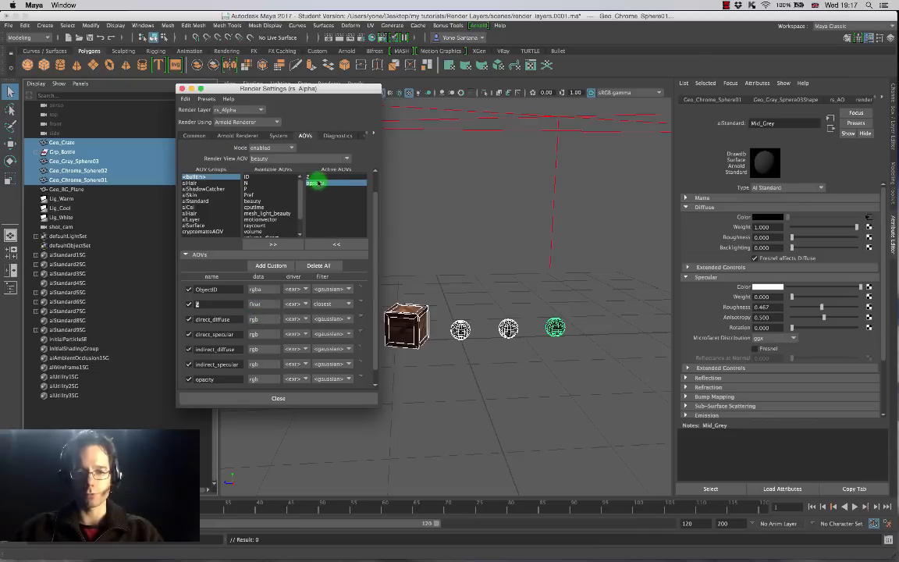
click(313, 179)
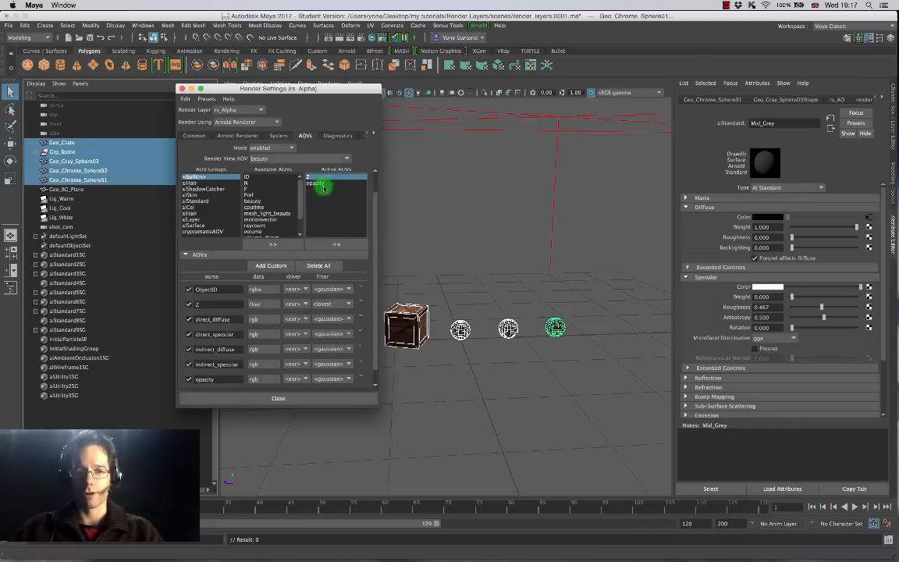
click(338, 246)
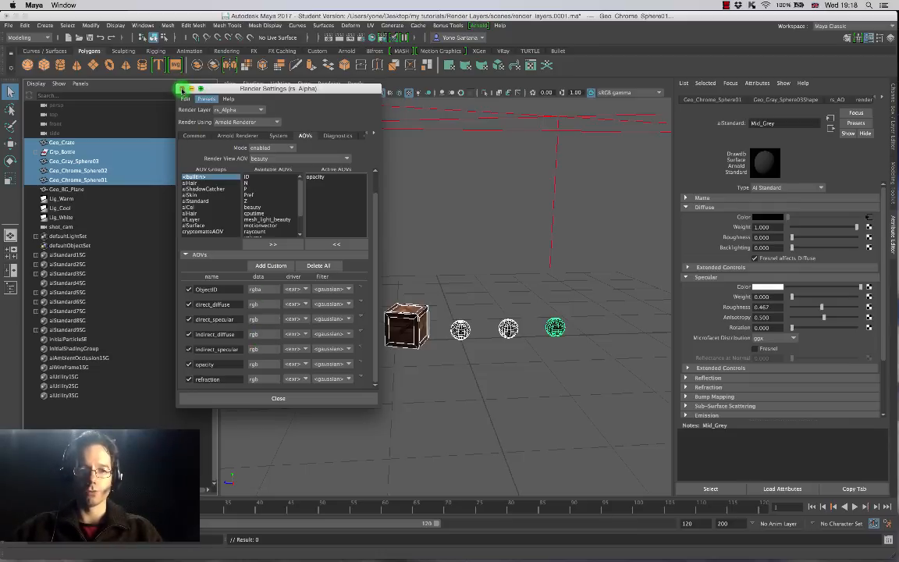
click(181, 89)
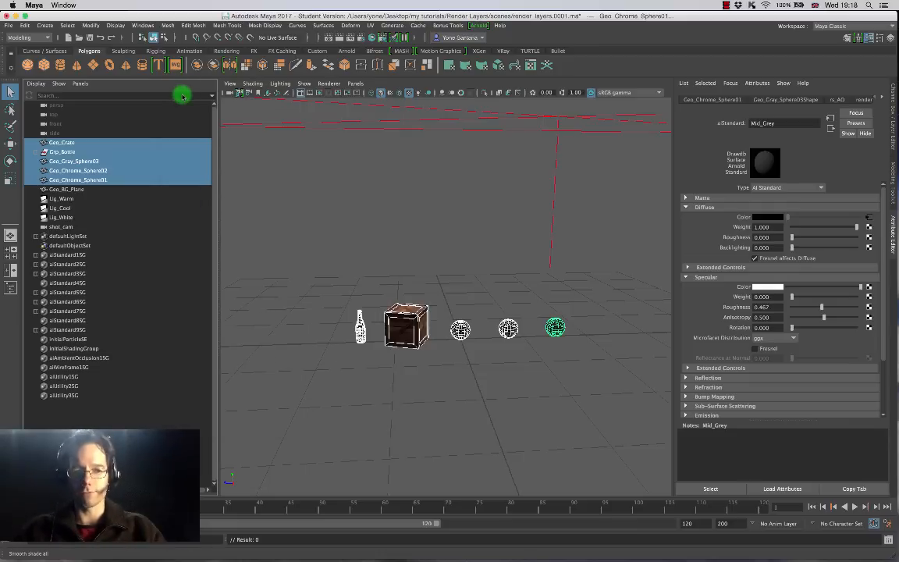
click(467, 267)
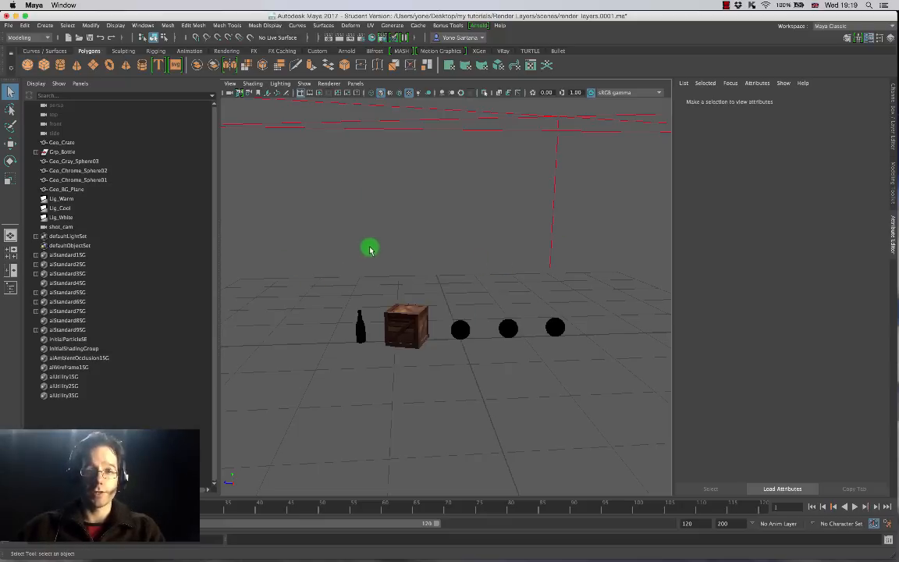
Step: Switch to the Rendering menu set and enable Render All Layers in the Render Sequence options
click(41, 37)
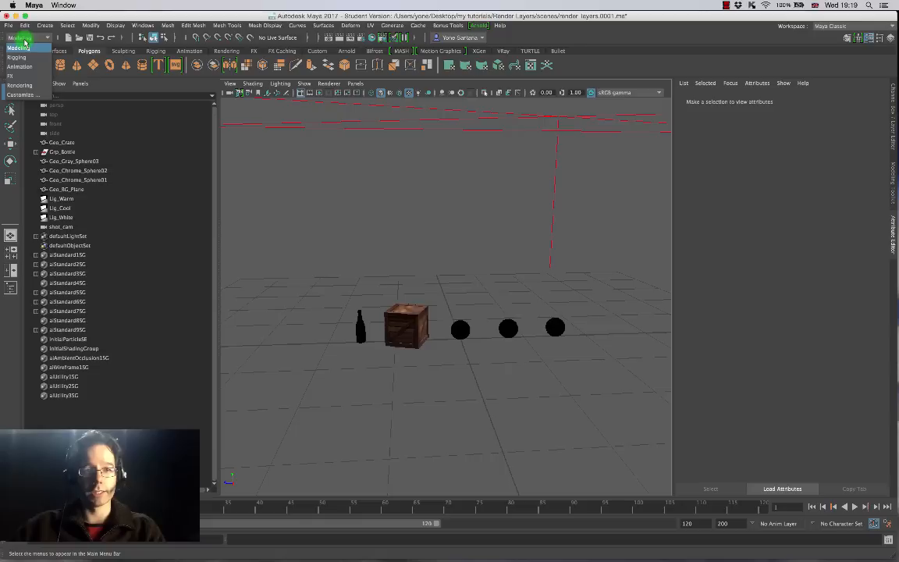
click(19, 85)
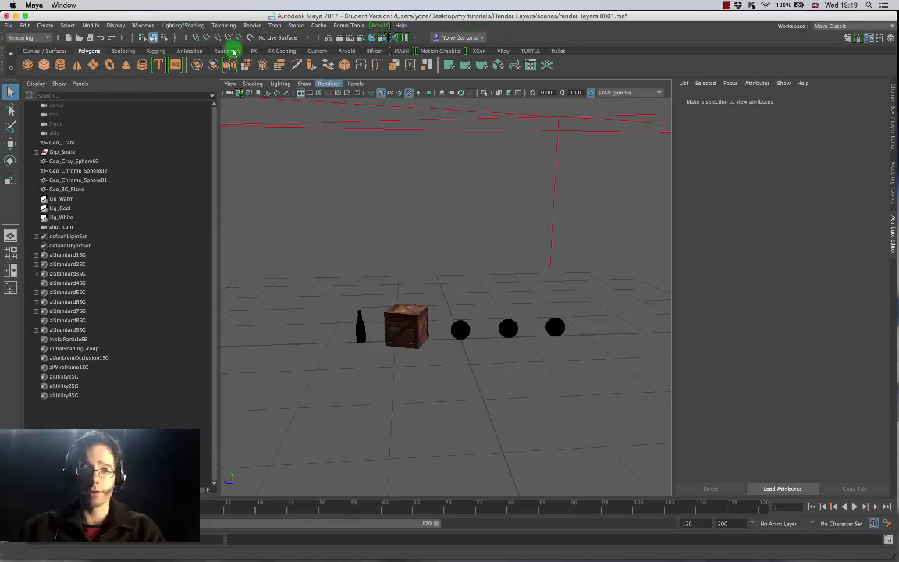
click(248, 26)
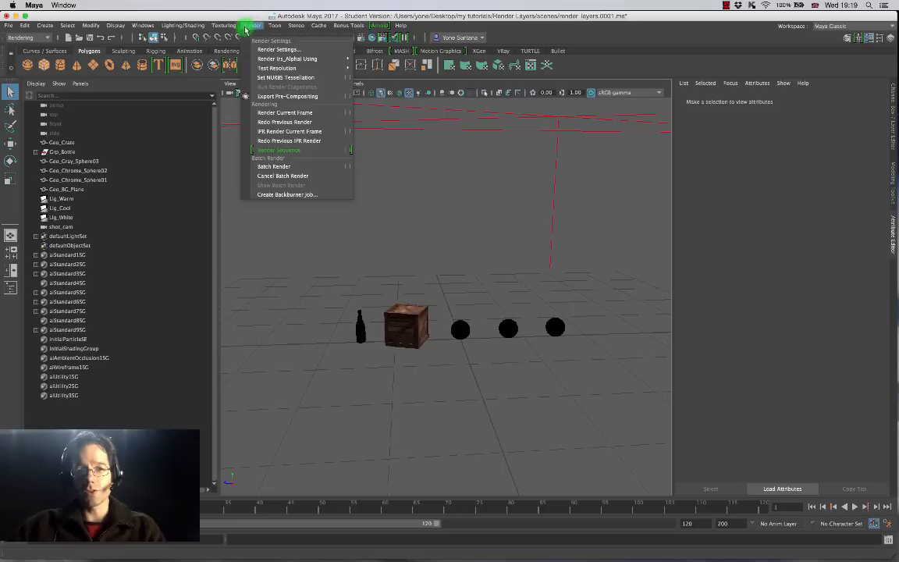
click(348, 151)
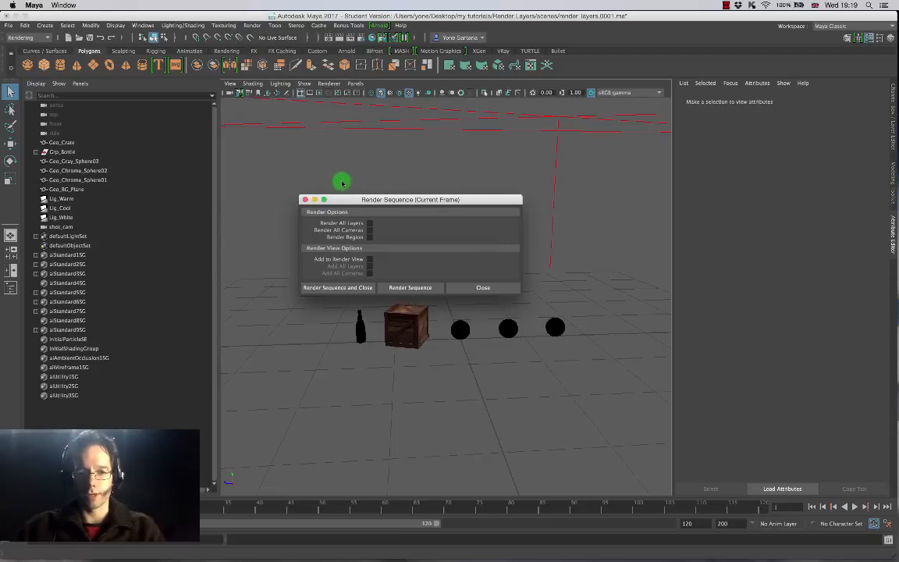
drag(364, 199, 407, 102)
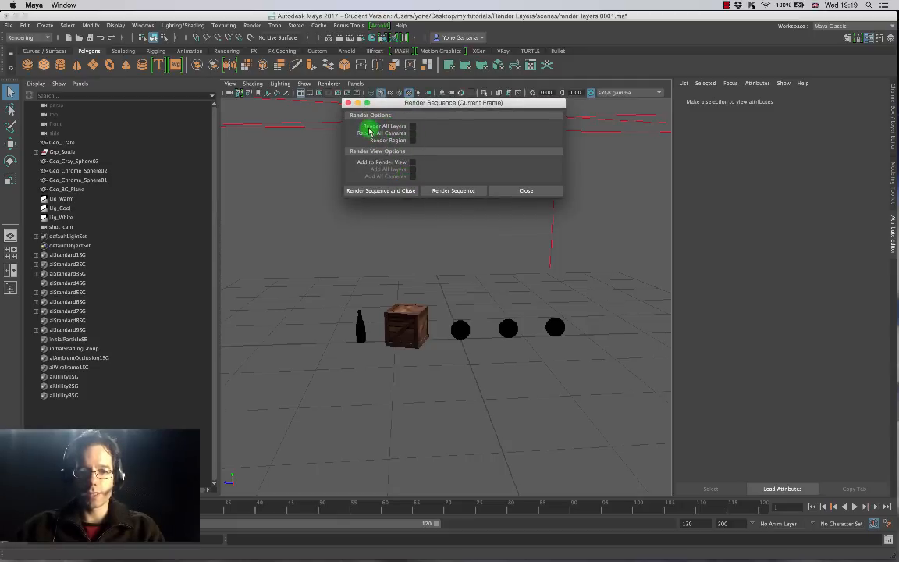
click(412, 127)
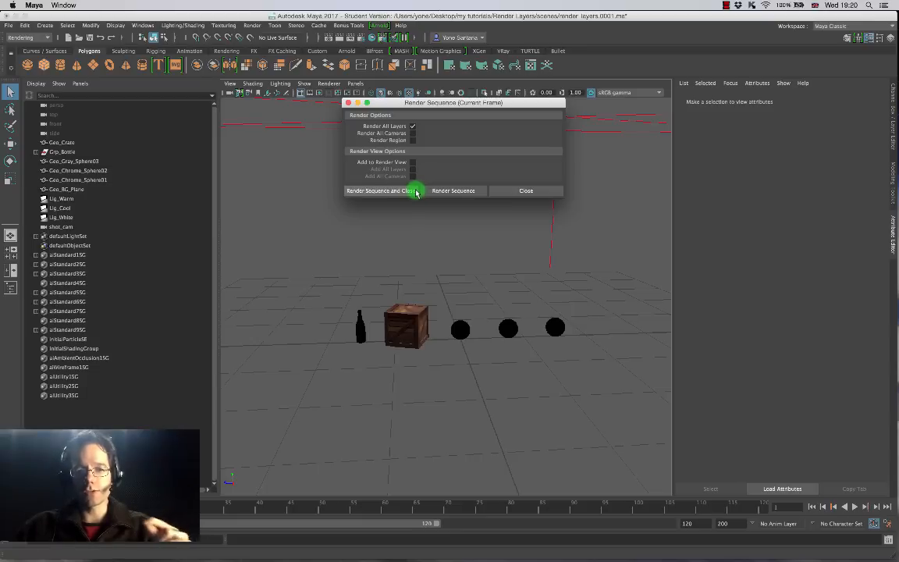
Step: Review the common file output settings in Render Settings and set the image size preset to HD_720
click(364, 38)
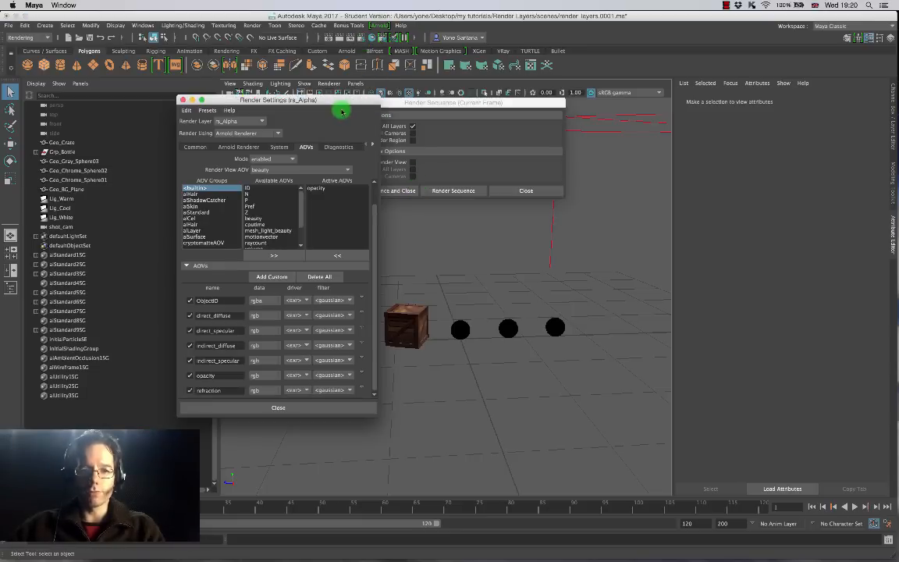
drag(341, 104, 251, 81)
click(114, 124)
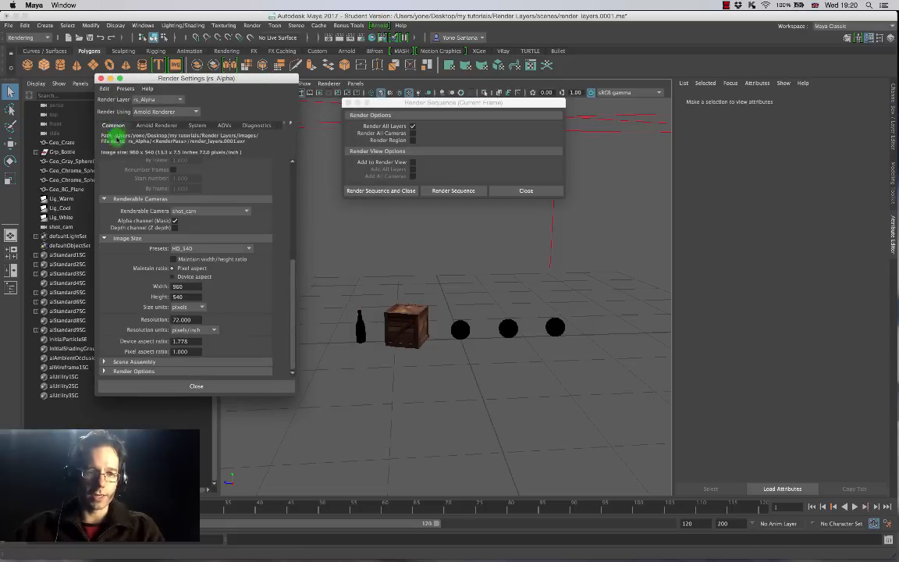
drag(295, 282, 295, 168)
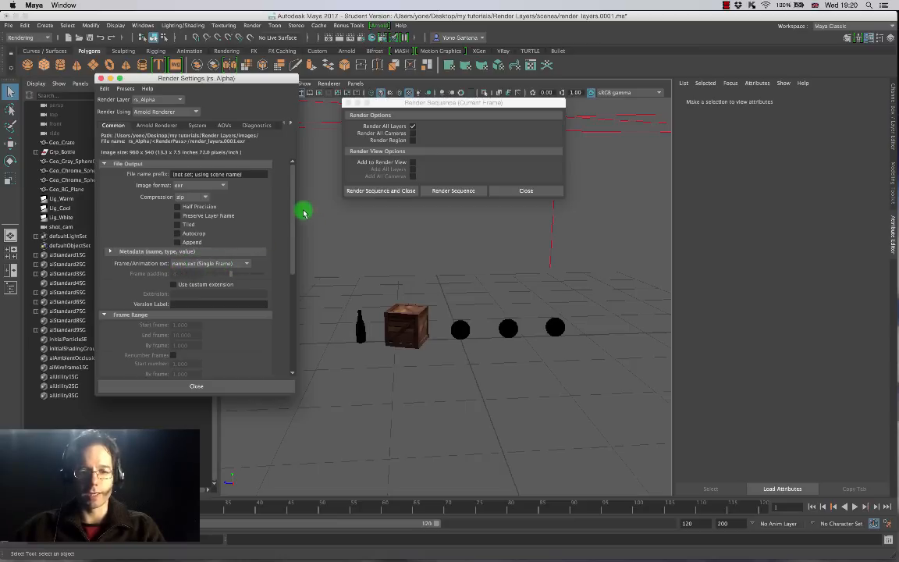
drag(293, 220, 288, 317)
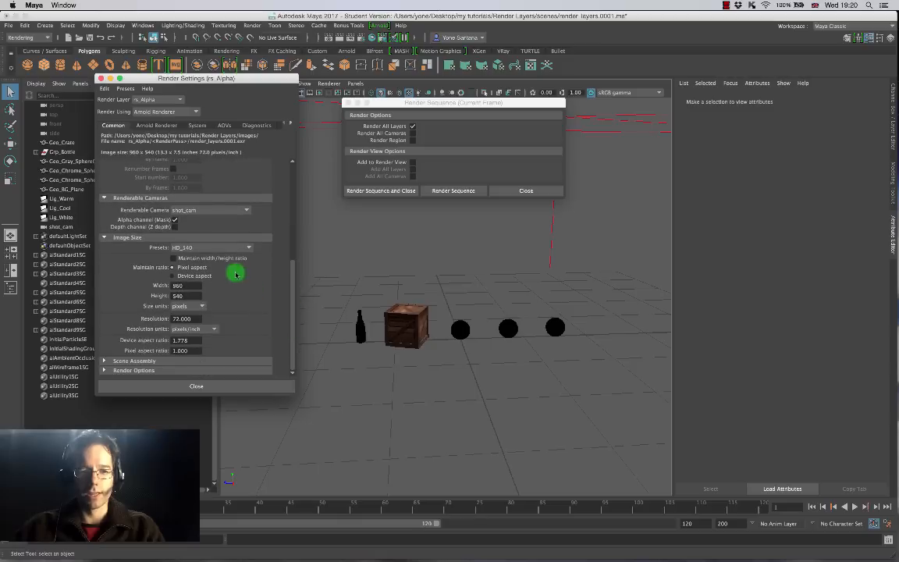
click(234, 248)
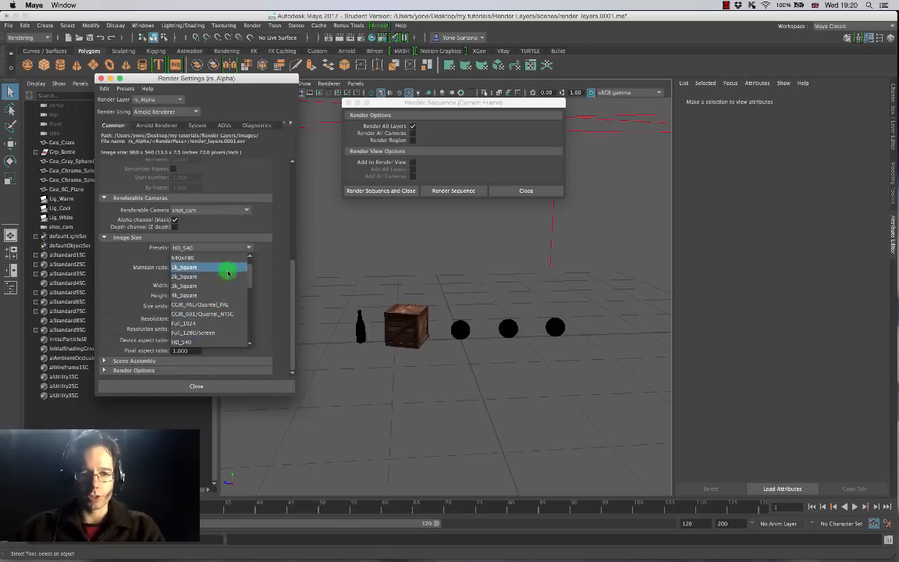
scroll(249, 279, down, 3)
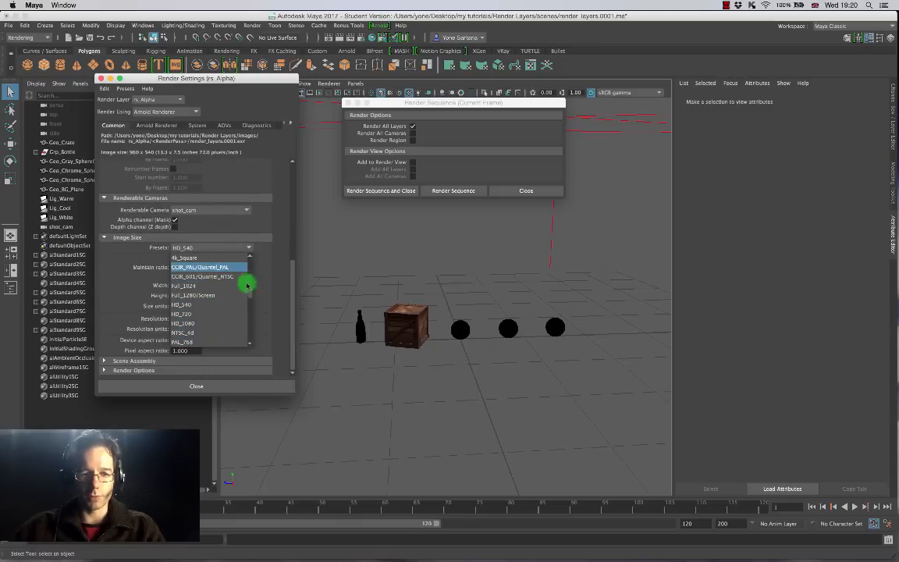
click(190, 313)
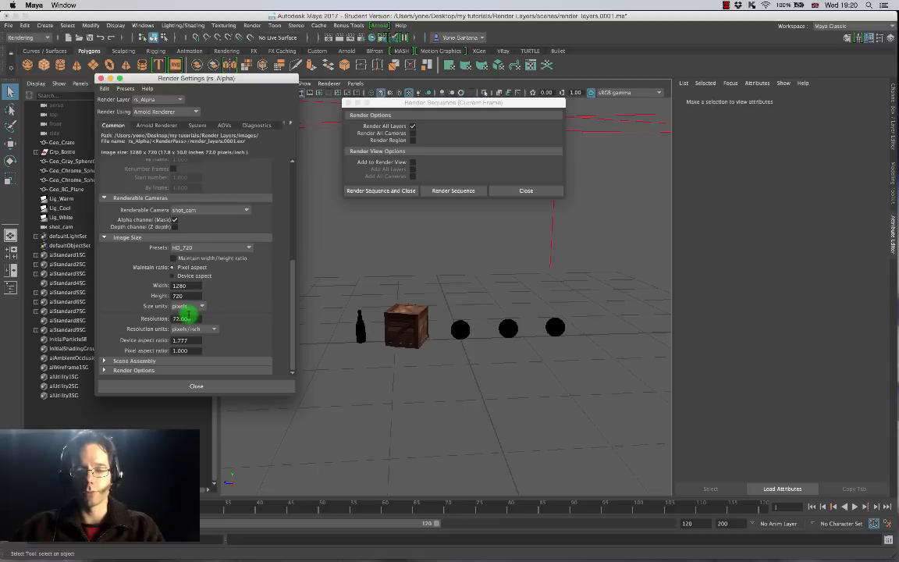
Step: Try the HD_1080 image size preset and return to HD_720
click(197, 250)
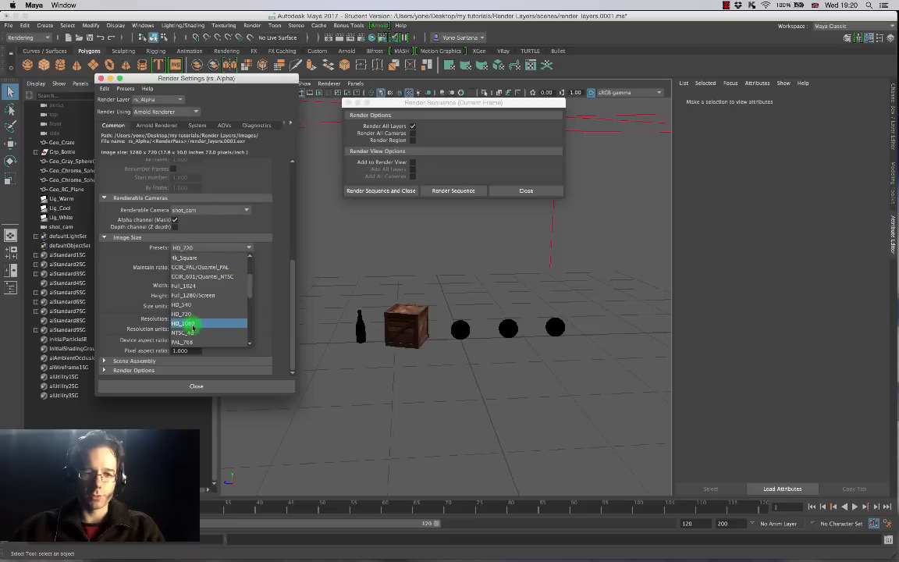
click(194, 324)
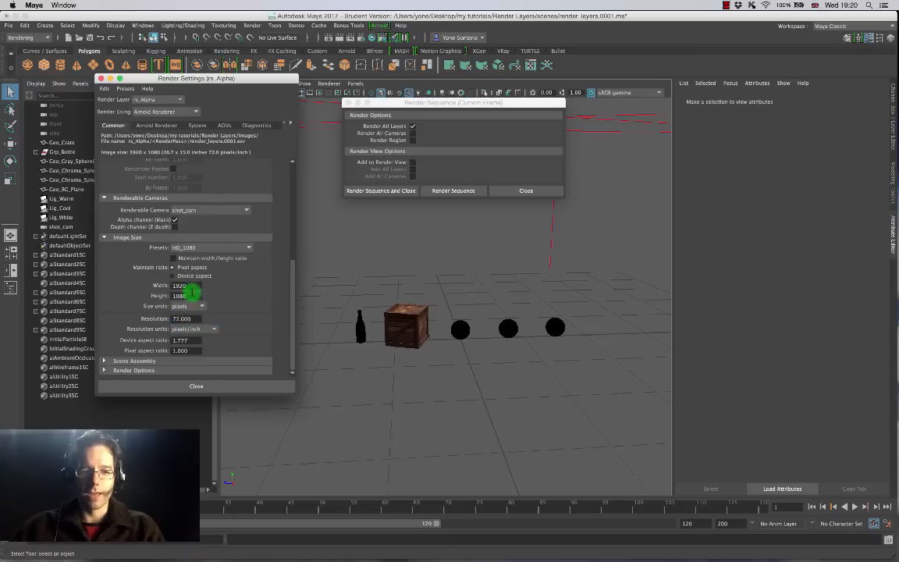
click(205, 254)
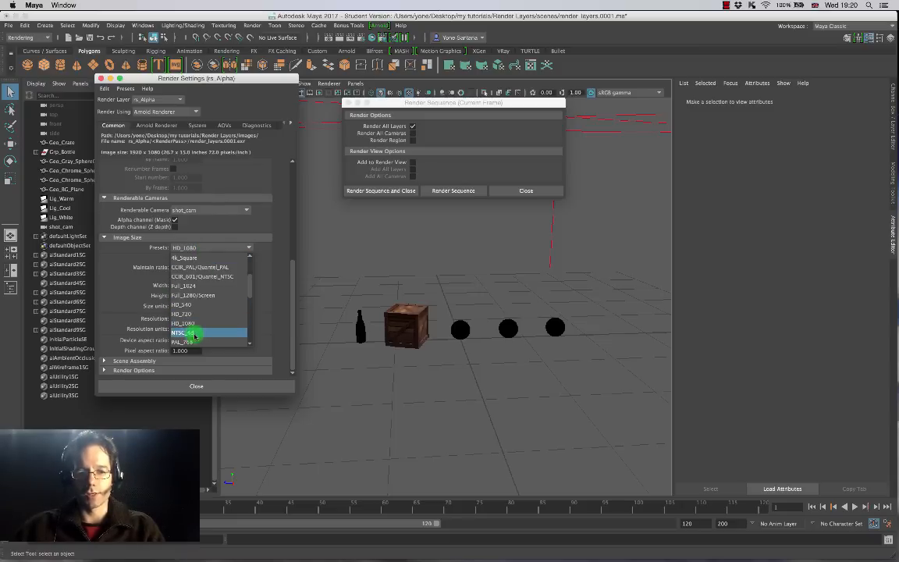
click(209, 314)
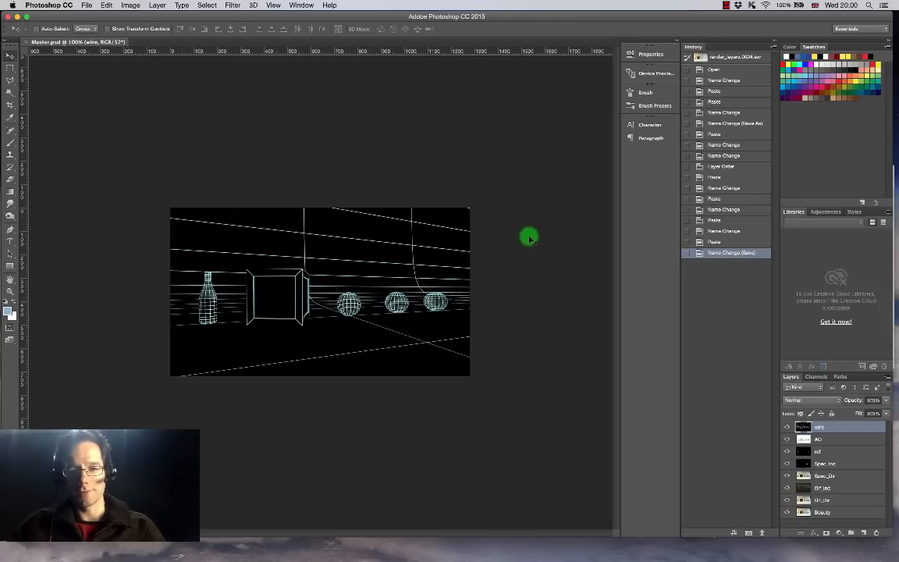
Step: Switch from Photoshop to Finder, go back up to the images folder and reposition its window over the document
key(super+Tab)
key(super+Tab)
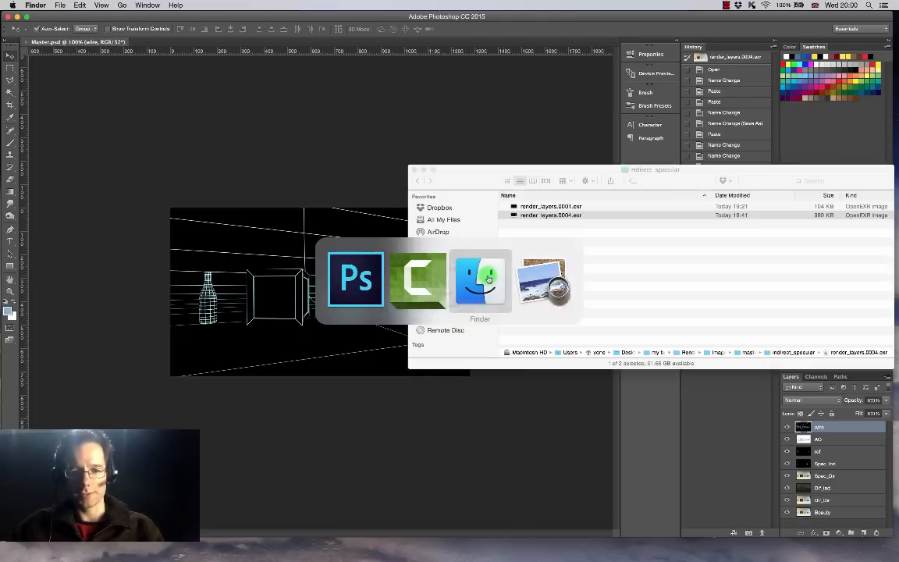
drag(416, 170, 215, 120)
click(216, 122)
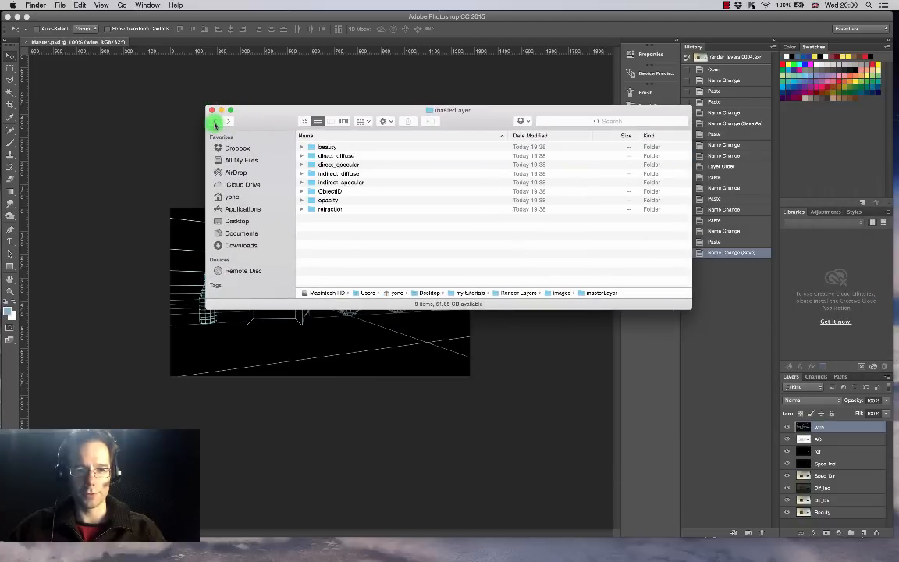
click(216, 122)
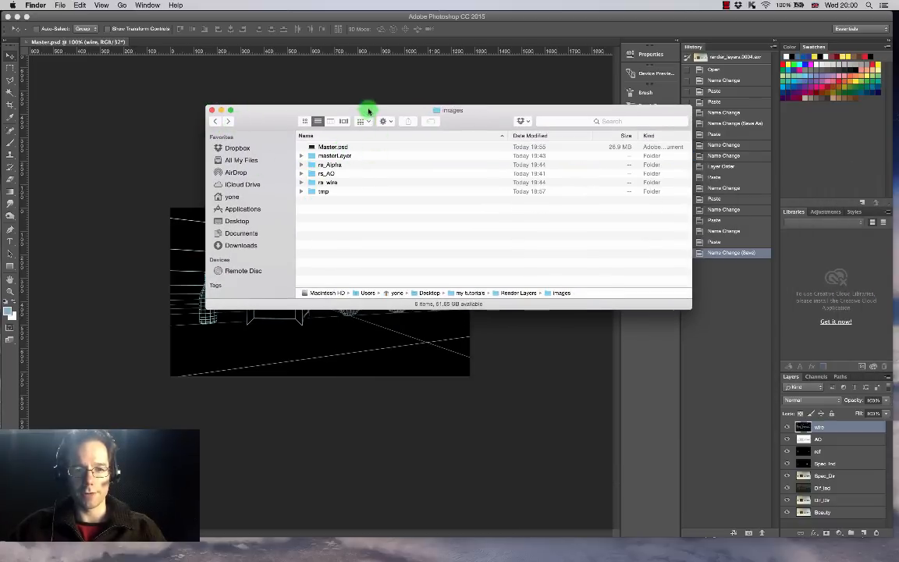
drag(368, 110, 307, 83)
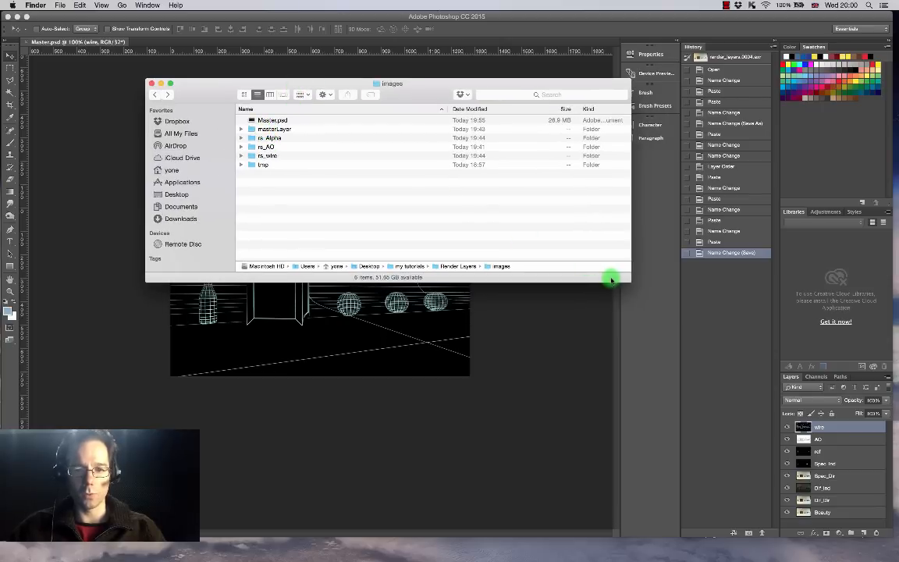
Step: Make the folder window taller and open the rs_Alpha render layer folder inside images
drag(619, 282, 617, 315)
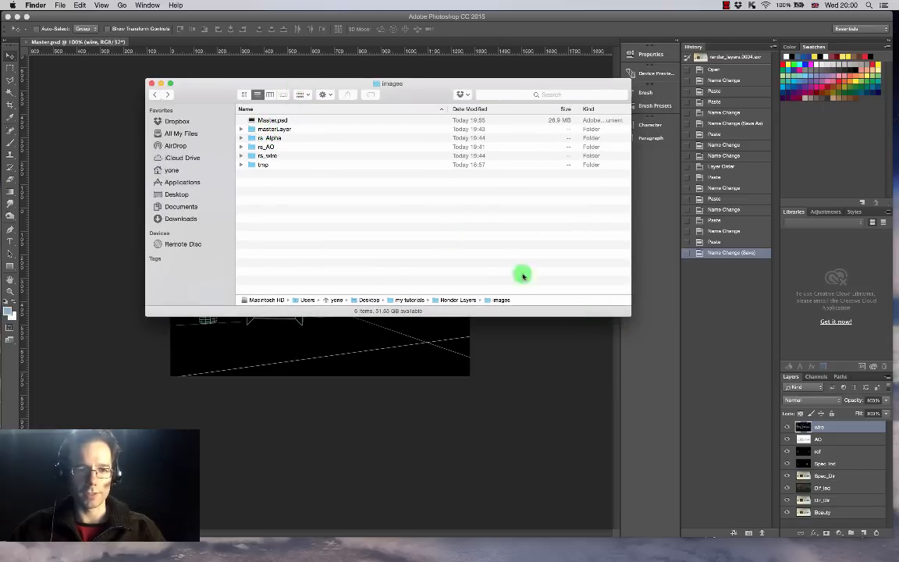
click(277, 129)
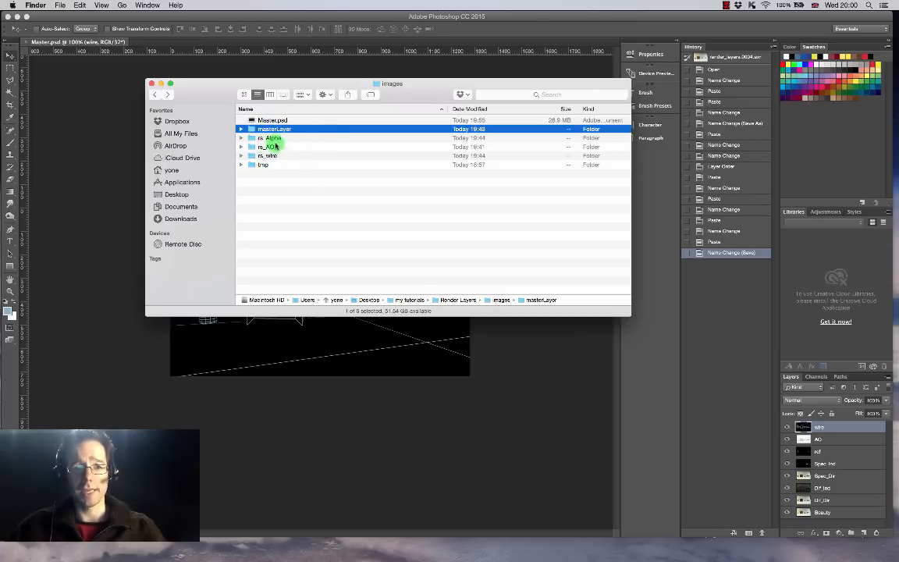
click(271, 139)
click(268, 147)
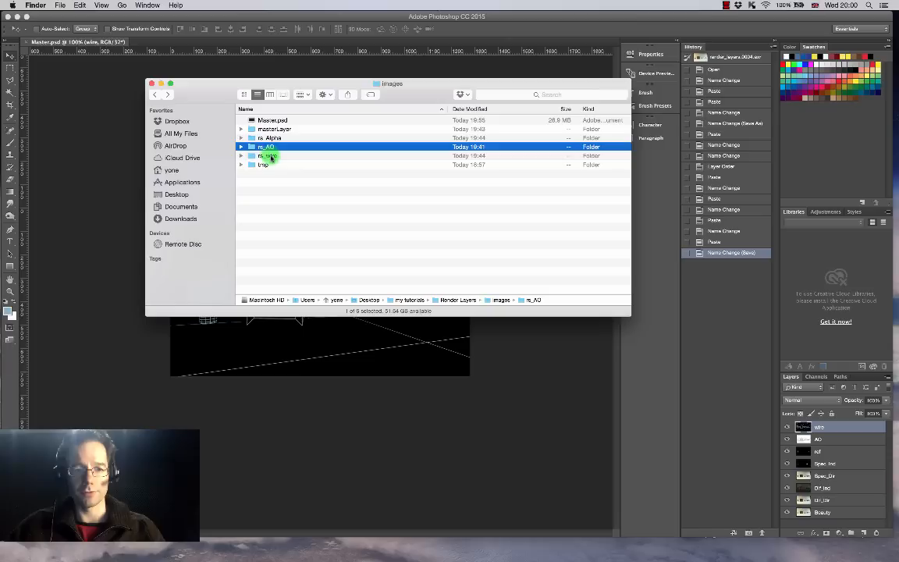
double_click(269, 138)
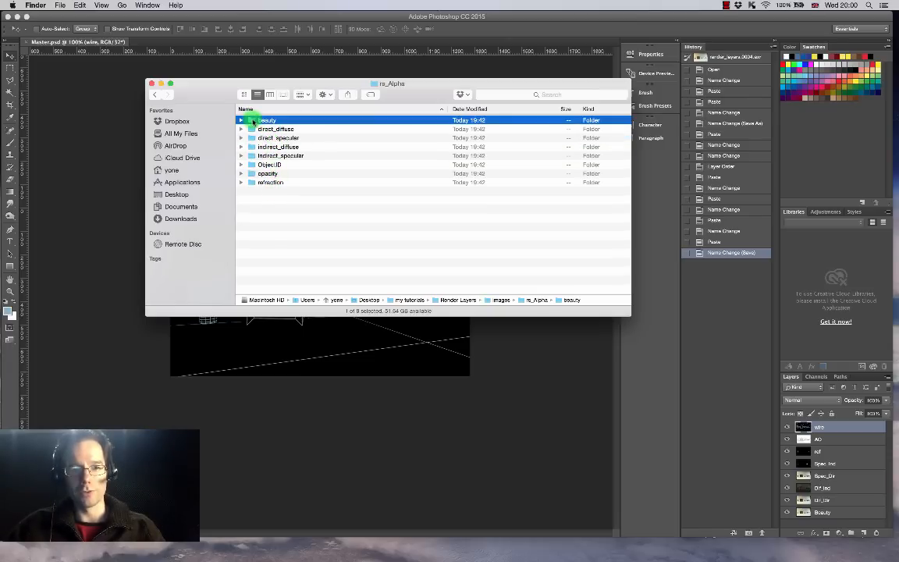
Step: Examine the contents of the beauty subfolder inside rs_Alpha
double_click(252, 120)
click(156, 95)
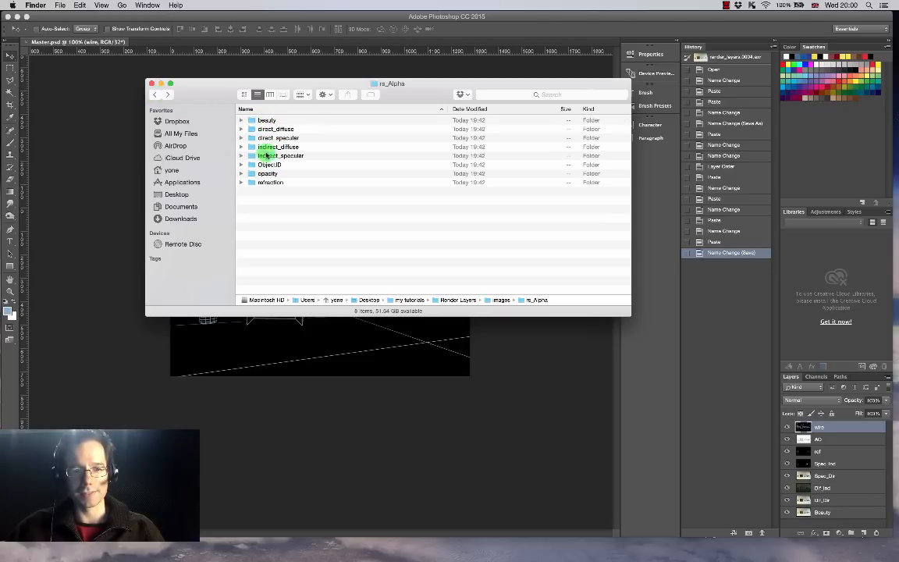
click(266, 121)
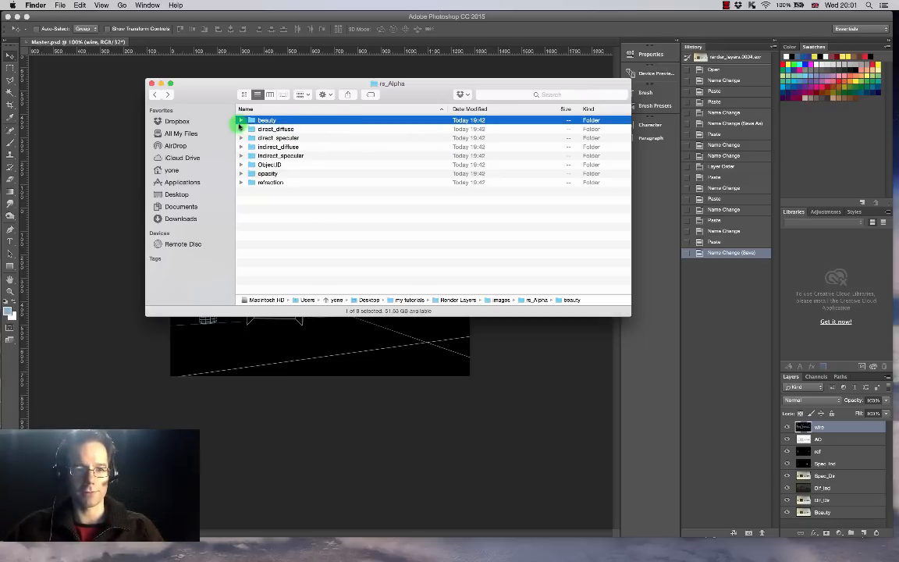
click(241, 120)
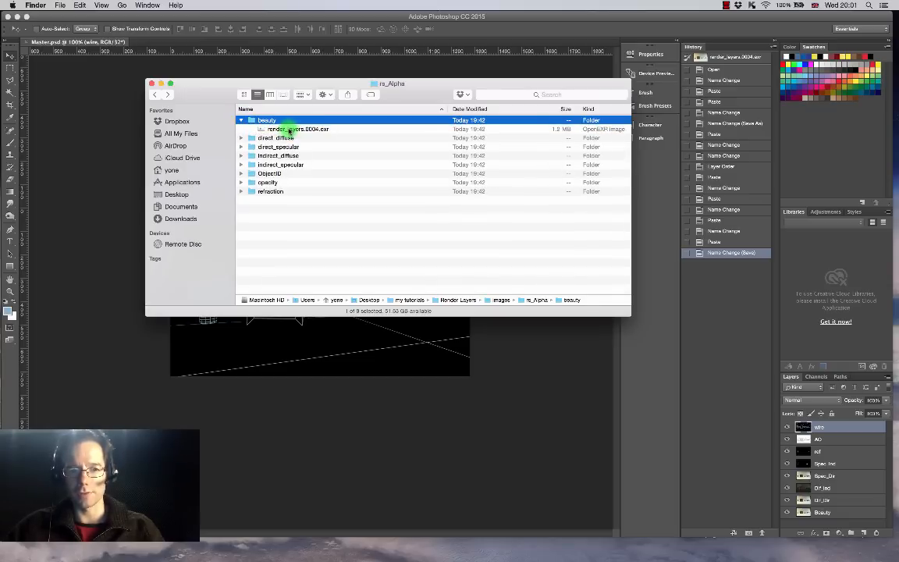
click(241, 120)
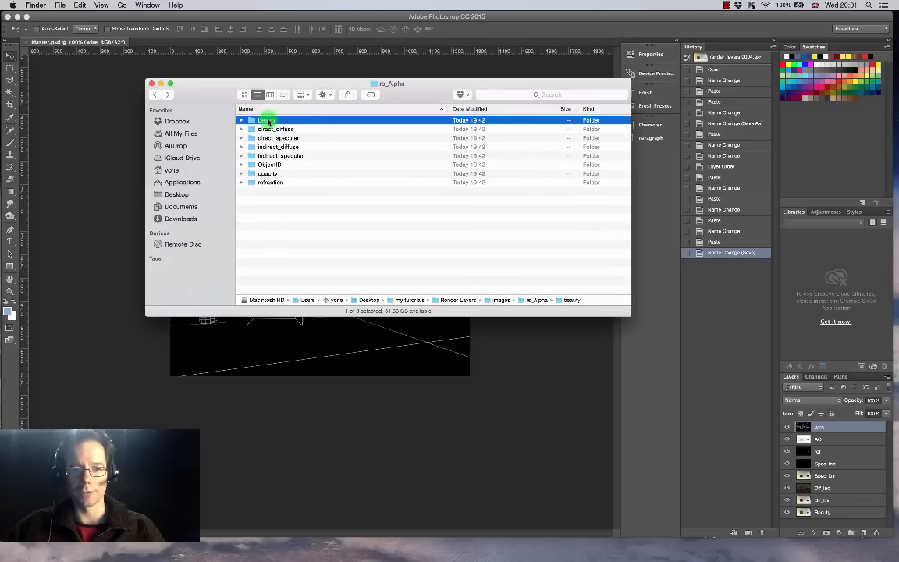
Step: Open render_layers.0004.exr from the rs_Alpha beauty folder in Photoshop, reading its alpha data as an alpha channel
double_click(267, 121)
click(281, 119)
drag(272, 87, 429, 92)
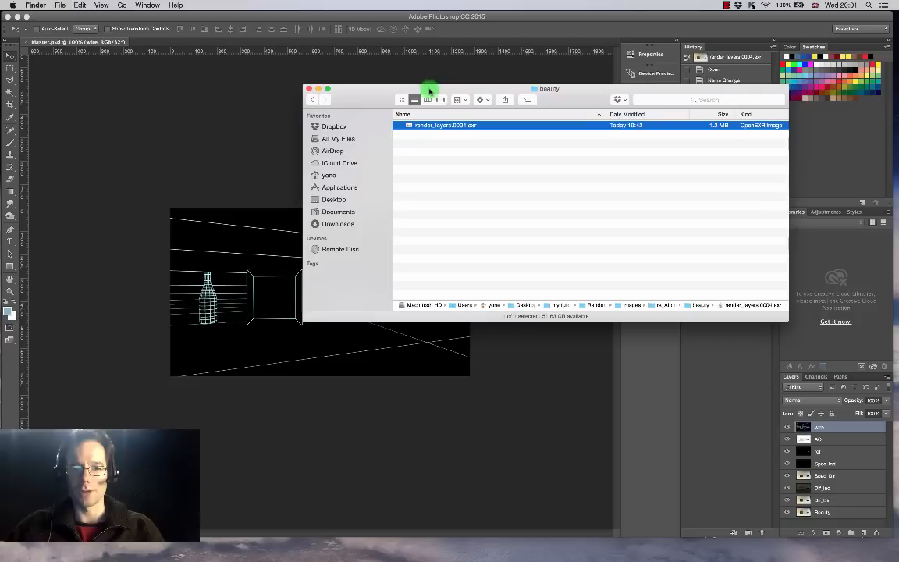
drag(435, 128, 227, 52)
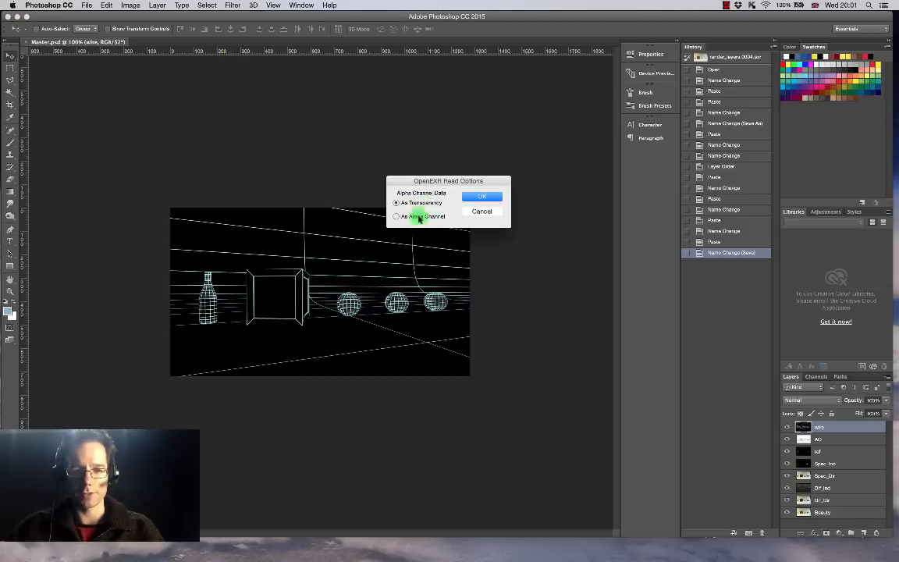
click(396, 216)
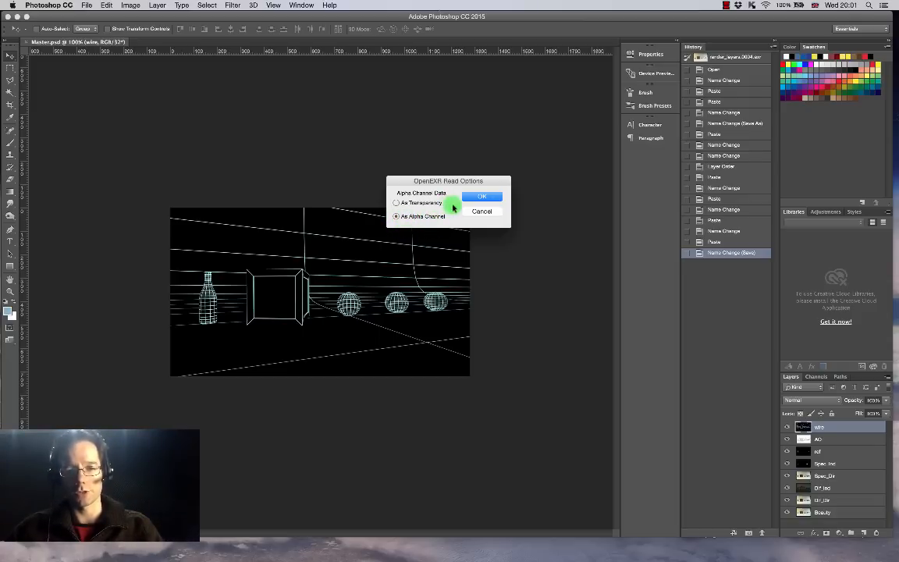
click(486, 199)
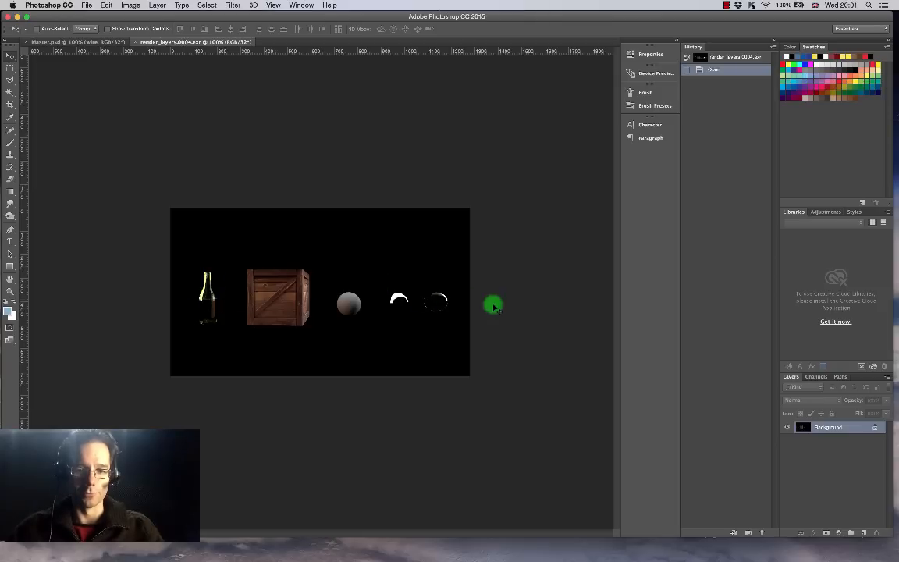
Step: Display the Alpha 1 channel of the opened render, compare it with the RGB channels overlaid, and return to Alpha 1 alone
click(816, 376)
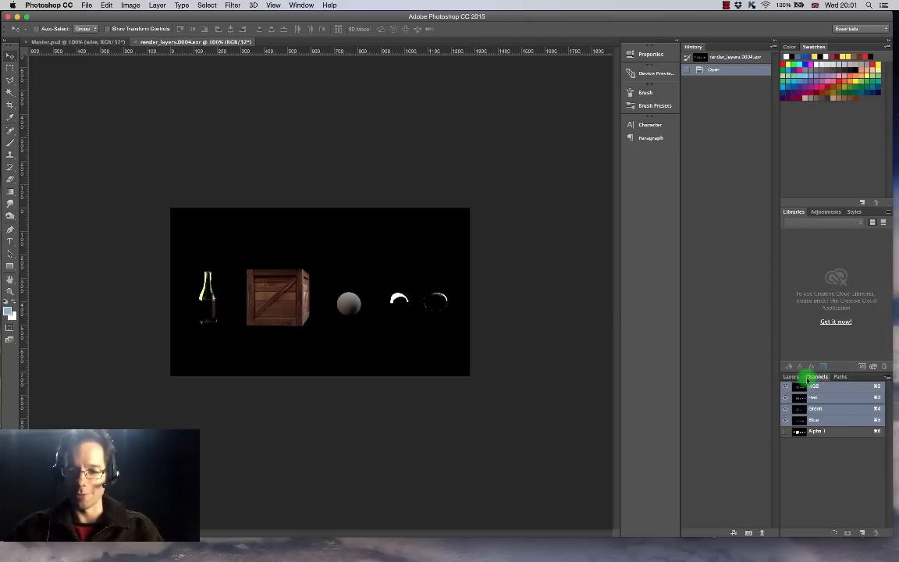
click(825, 432)
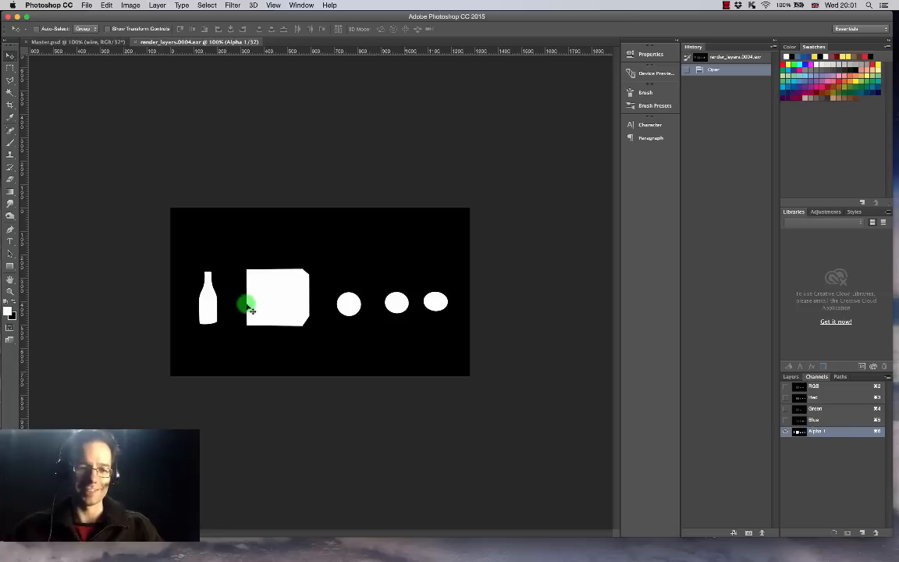
click(786, 388)
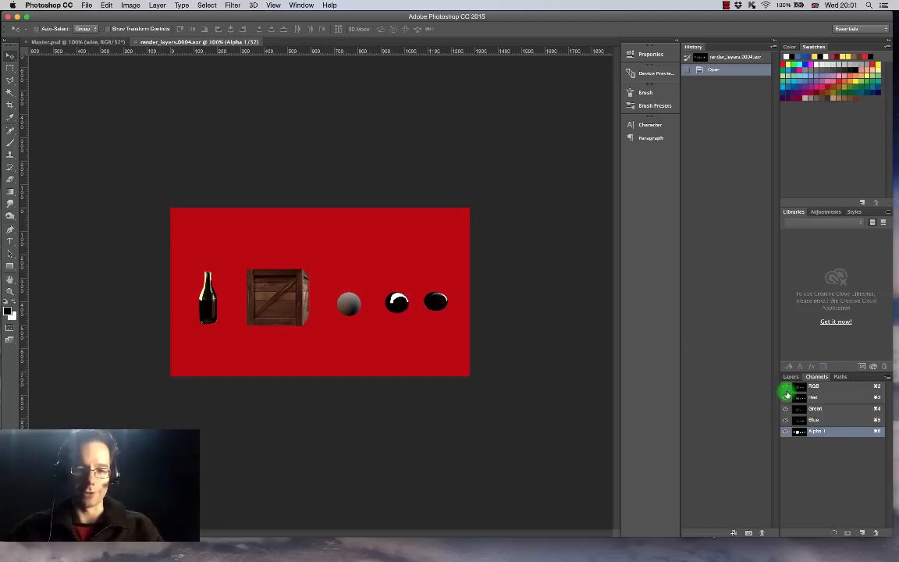
click(786, 387)
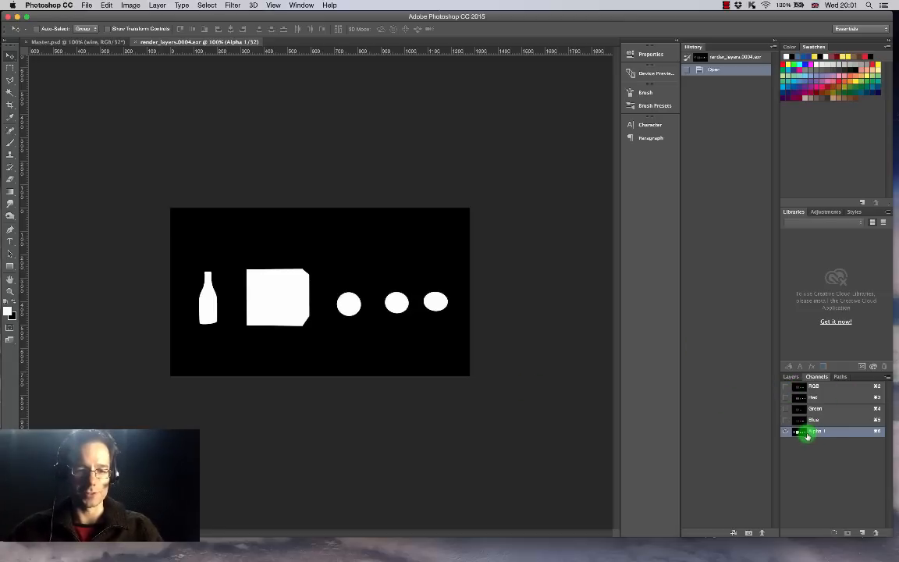
Step: Copy the entire Alpha 1 channel into Master.psd as a new layer above wire and name it Alpha
key(super+a)
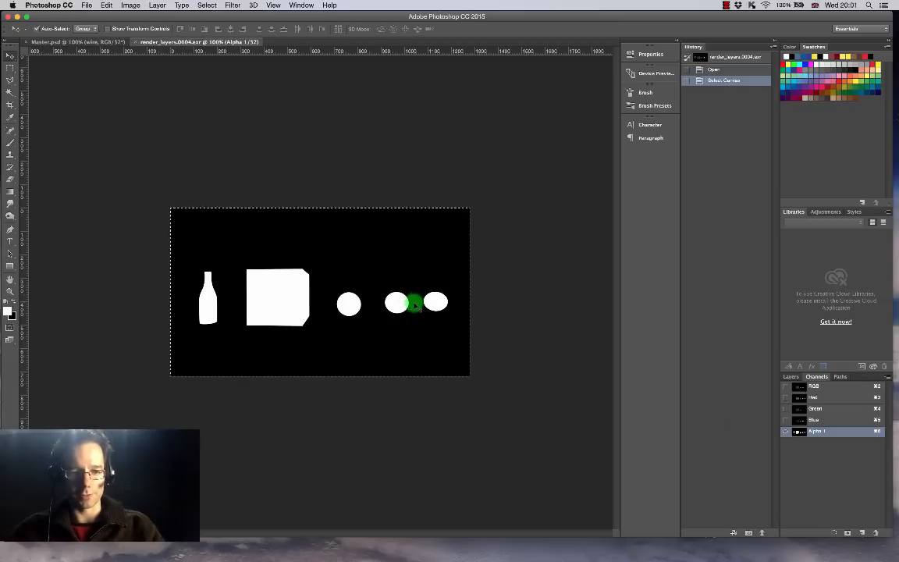
click(60, 43)
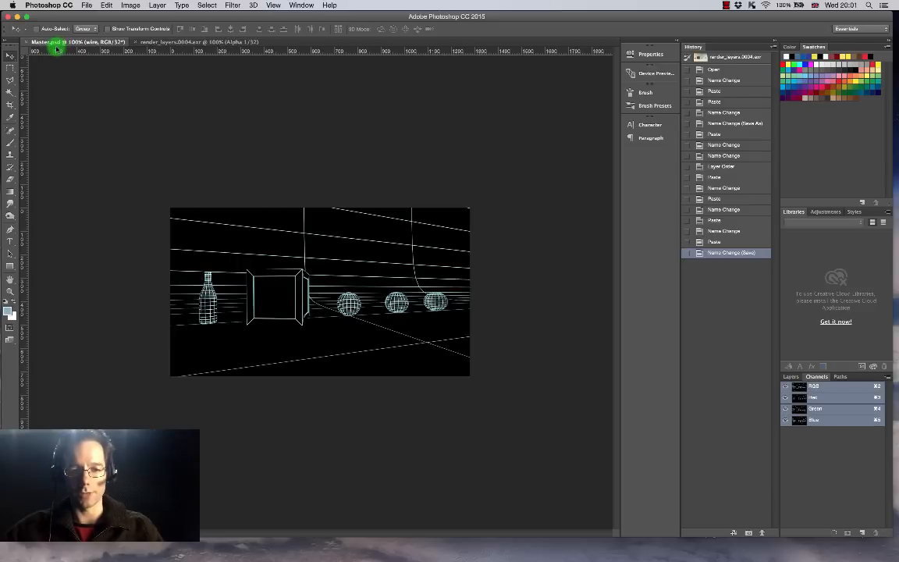
click(792, 377)
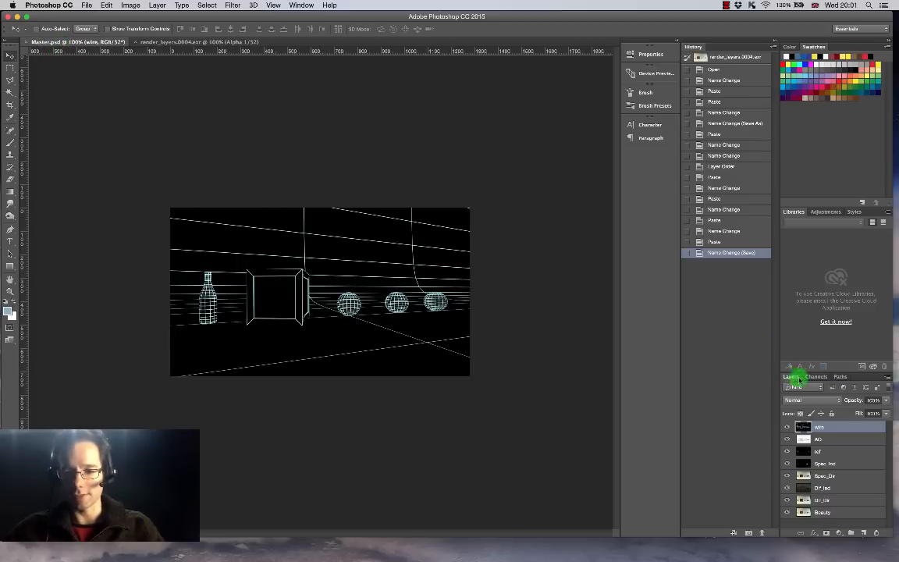
key(super+v)
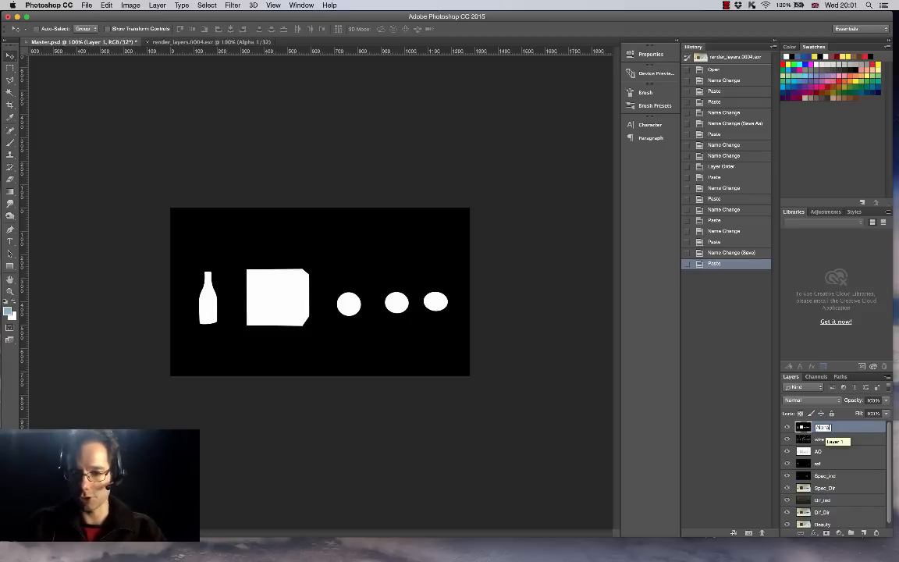
key(Return)
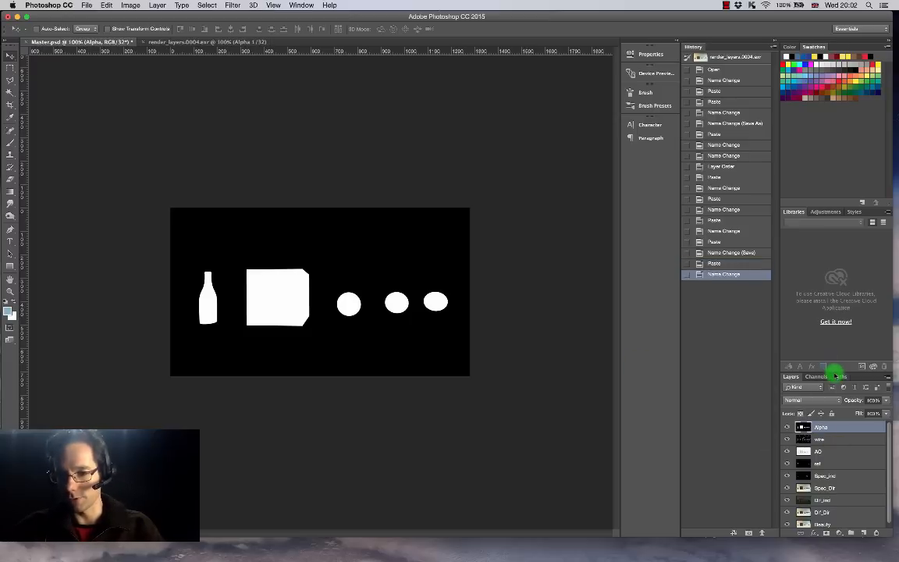
Step: Hide every layer above Beauty except Dif_Dir and Dif_ind, and select the Dif_ind layer
drag(833, 371, 832, 338)
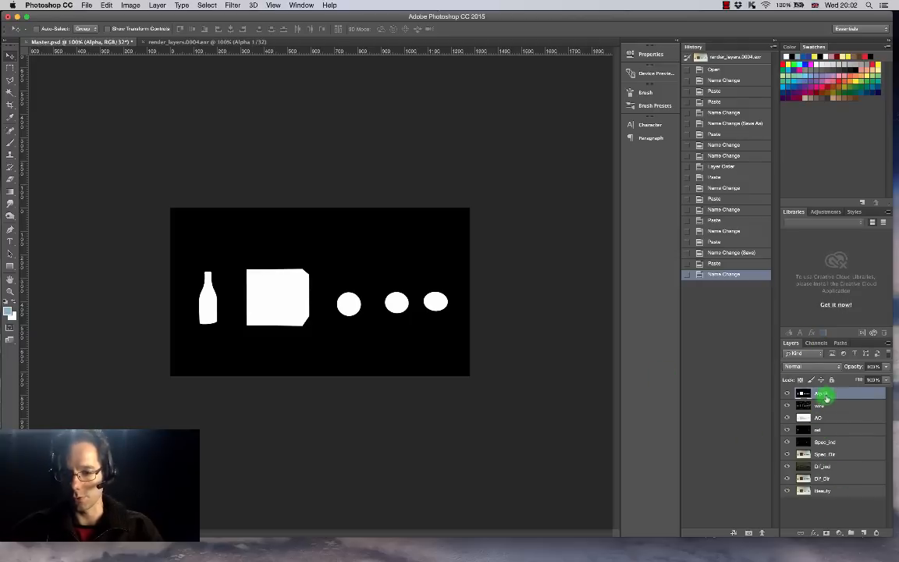
drag(786, 394, 787, 479)
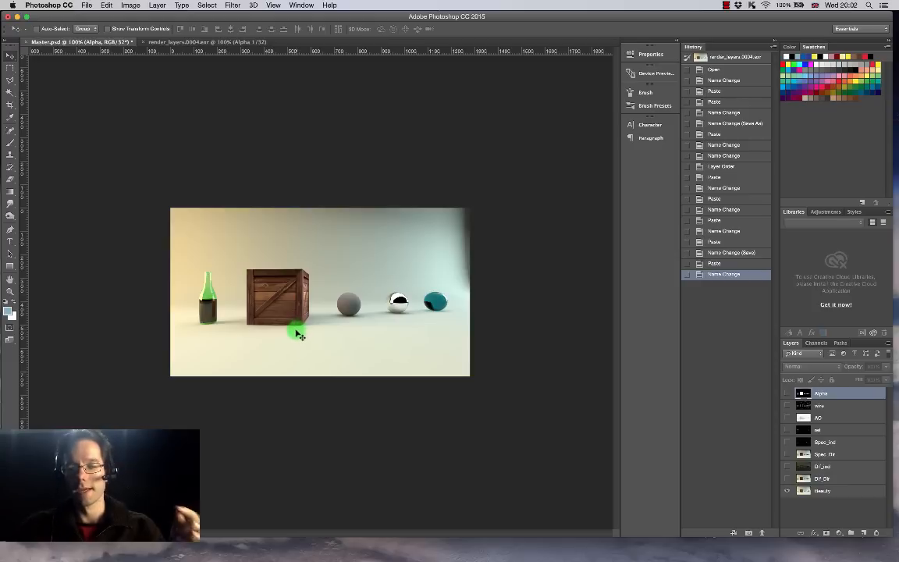
click(787, 479)
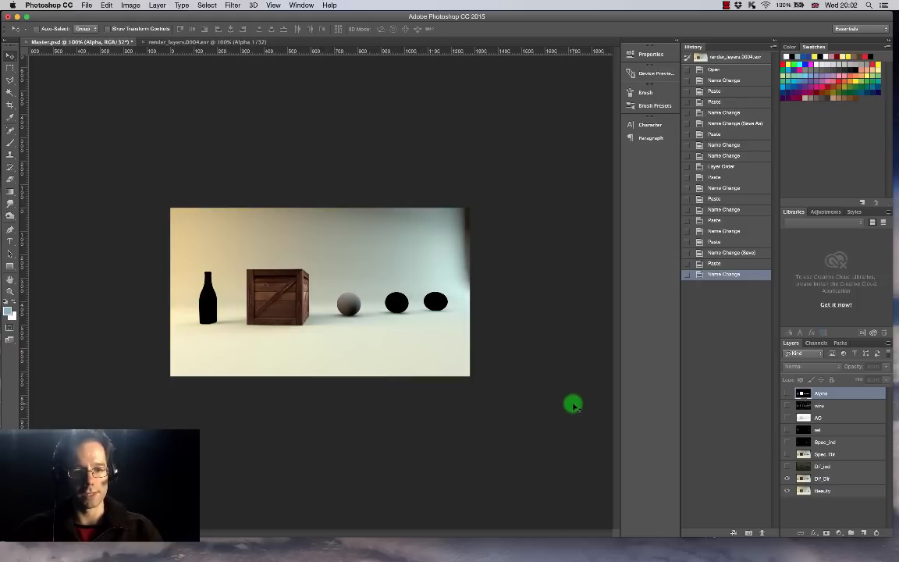
click(786, 466)
click(808, 467)
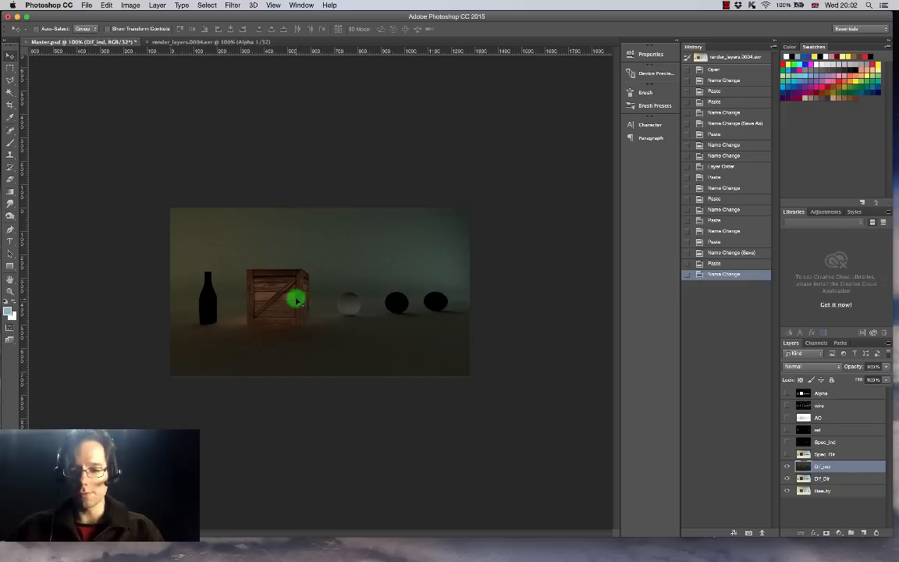
Step: Convert Master.psd to 16 Bits/Channel without merging its layers
click(816, 367)
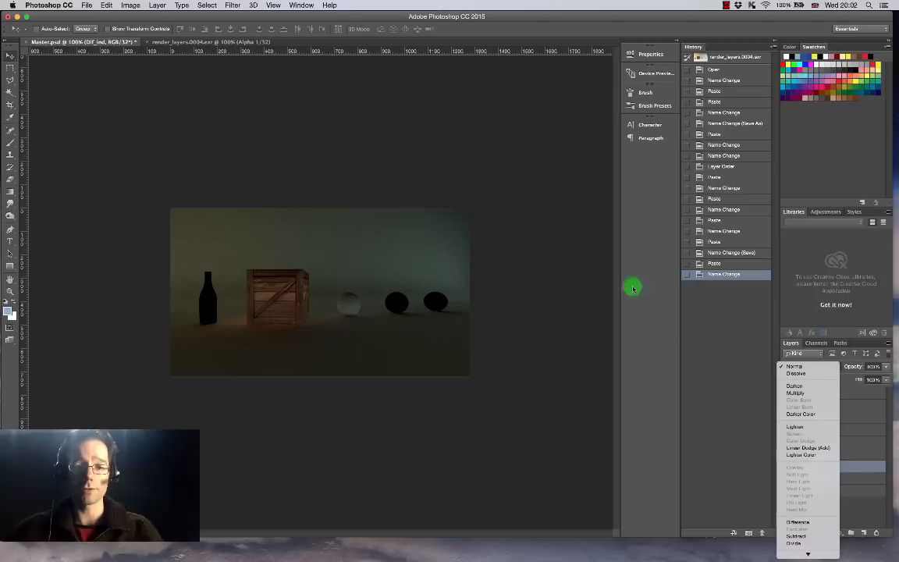
click(510, 203)
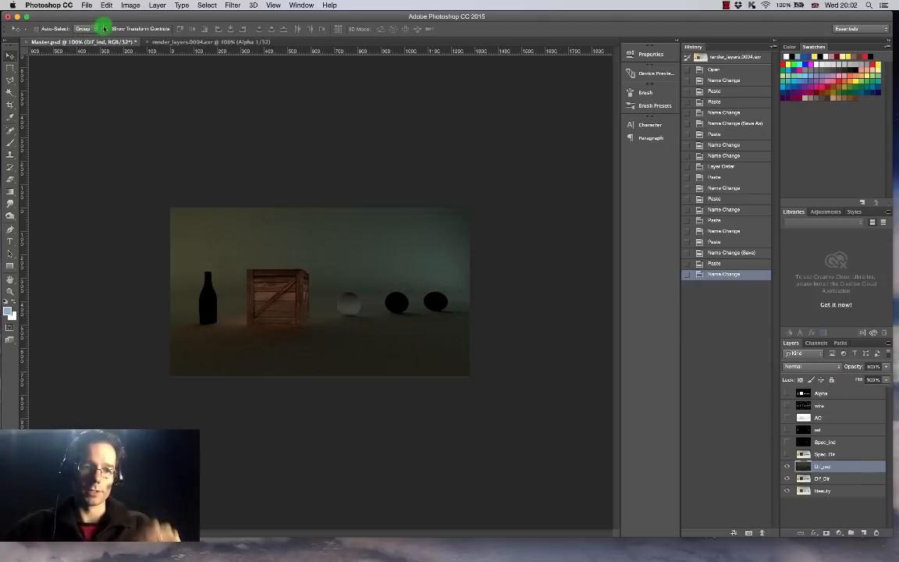
click(127, 6)
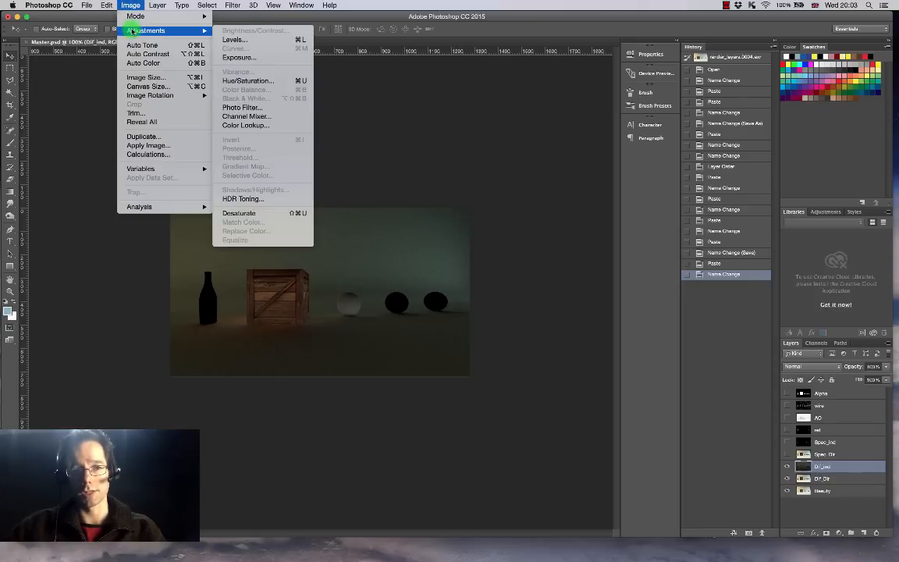
mouse_move(137, 17)
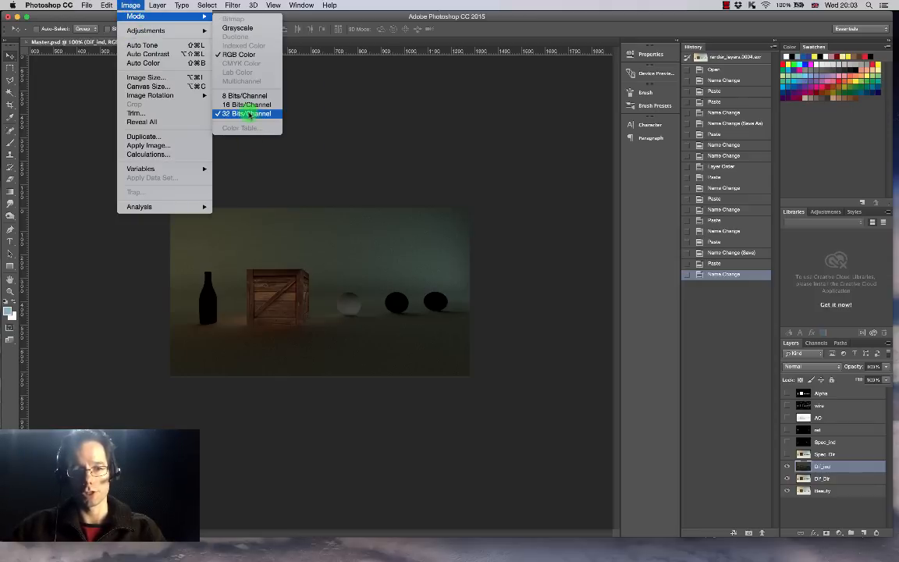
click(256, 105)
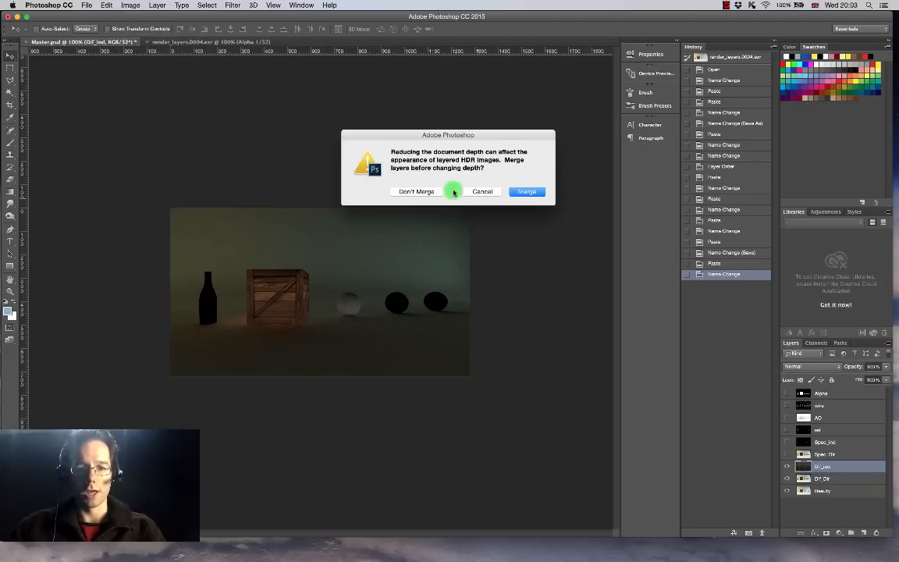
click(414, 192)
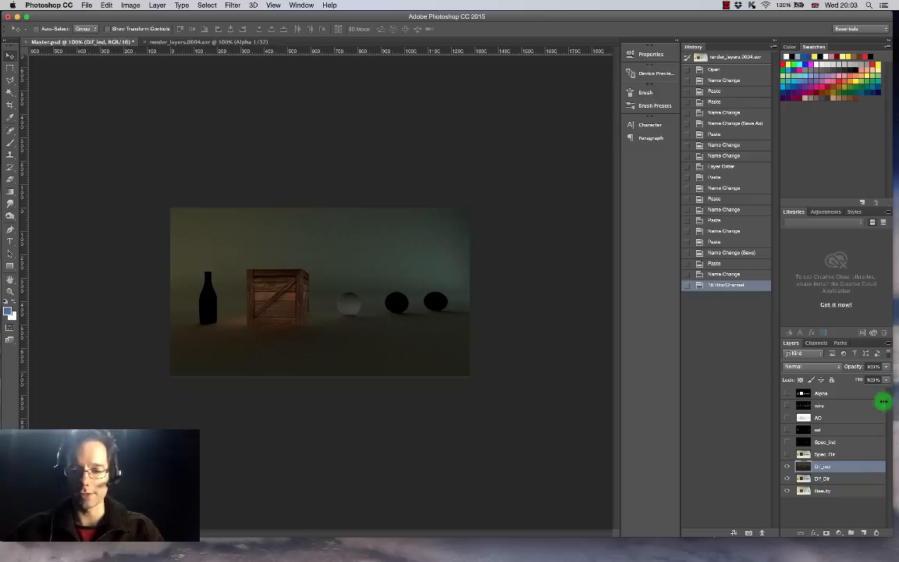
Step: Set the blend mode of the Dif_ind layer to Screen
click(827, 366)
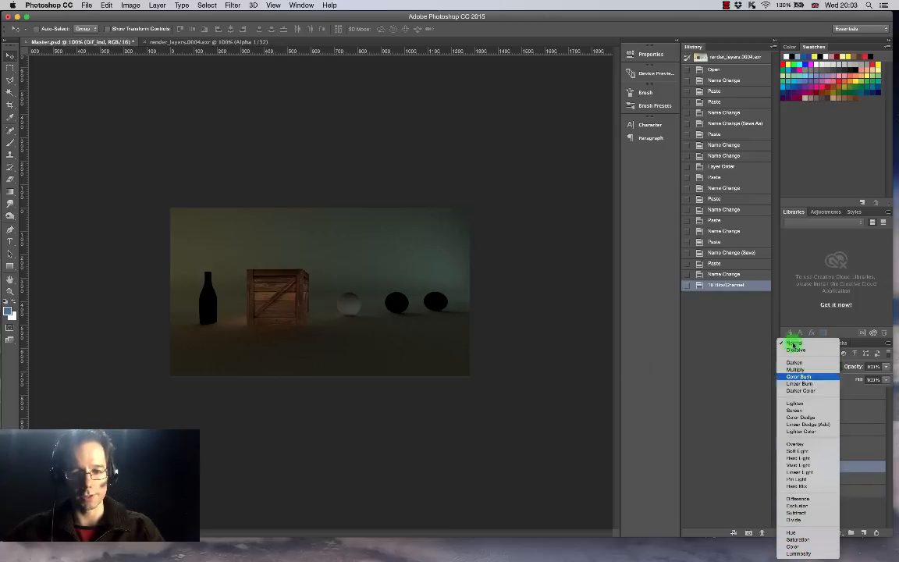
click(730, 412)
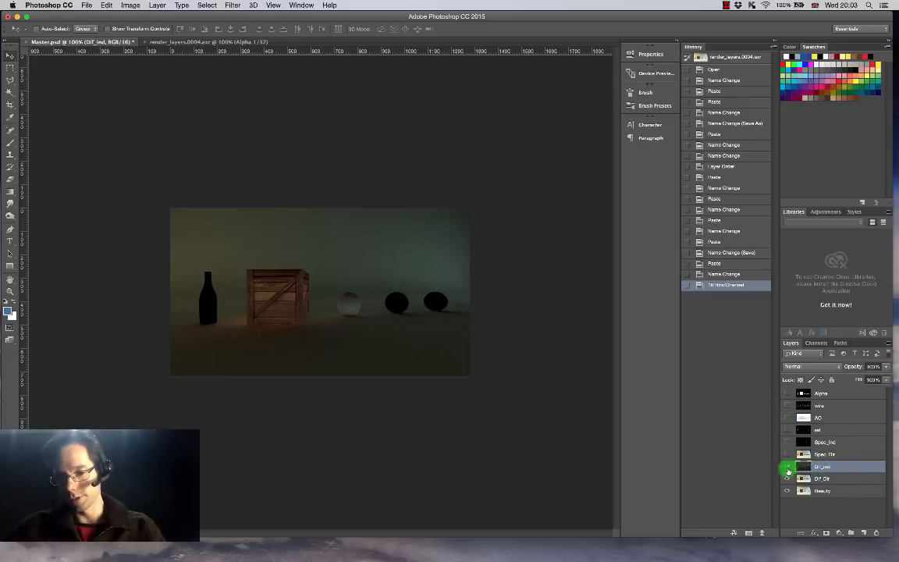
click(804, 366)
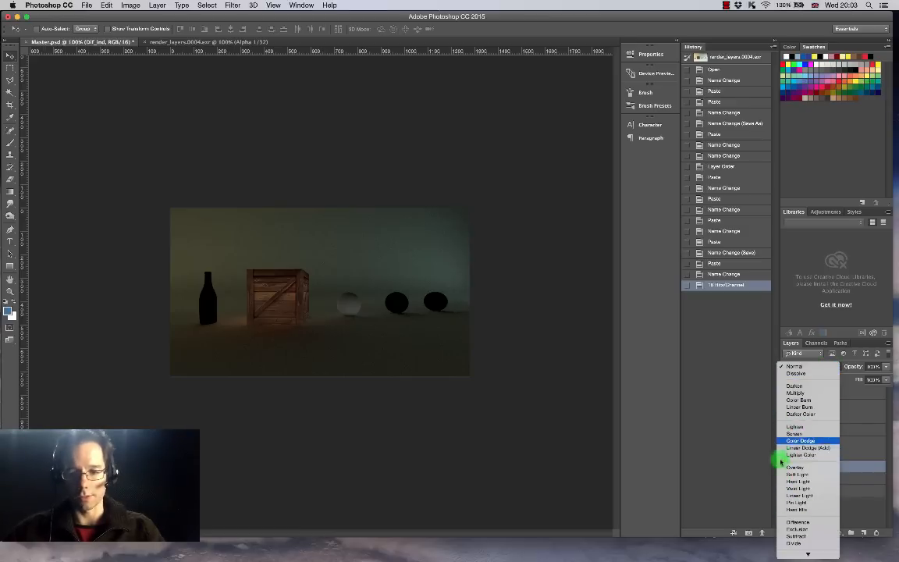
click(806, 434)
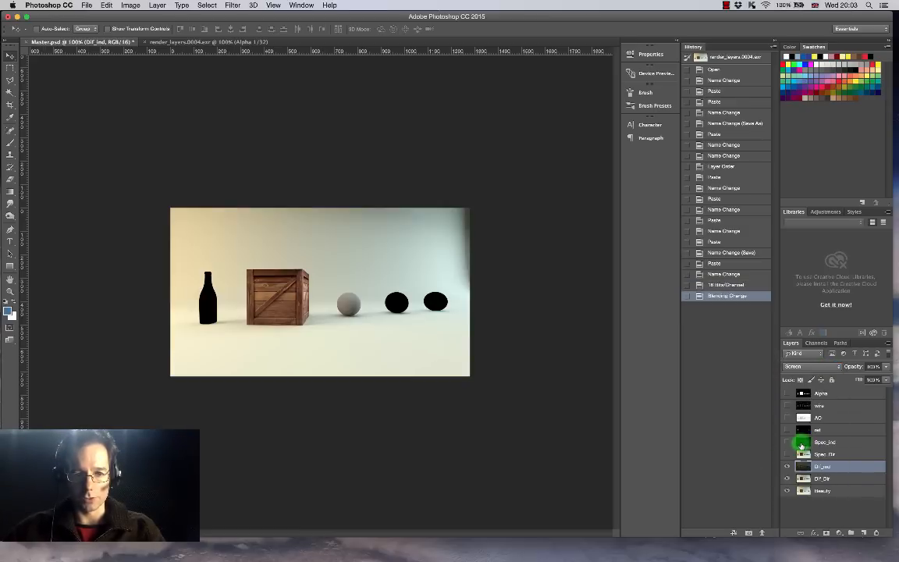
Step: Compare the composite with the Dif_ind layer hidden and shown, and at reduced and full opacity
click(787, 467)
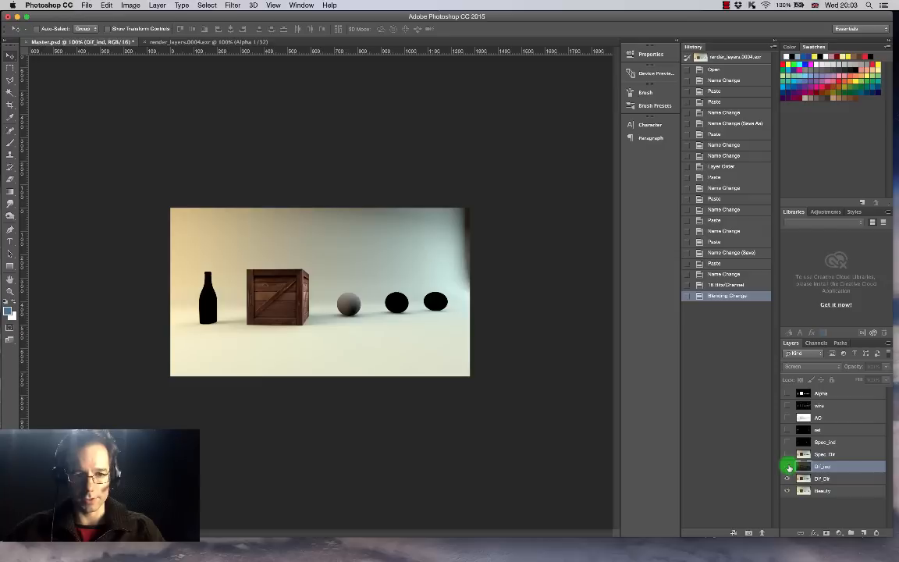
click(788, 467)
click(789, 467)
click(789, 467)
click(789, 467)
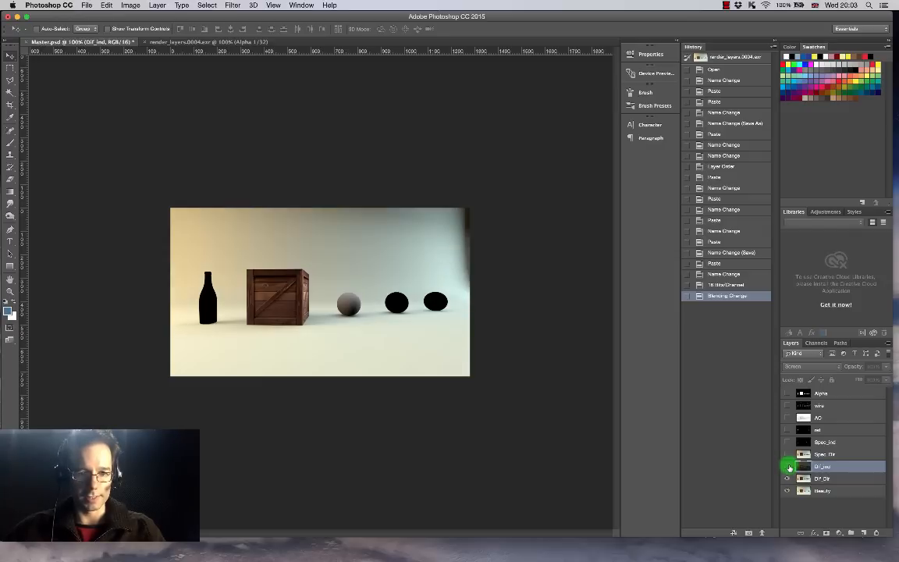
click(788, 467)
click(788, 466)
click(787, 467)
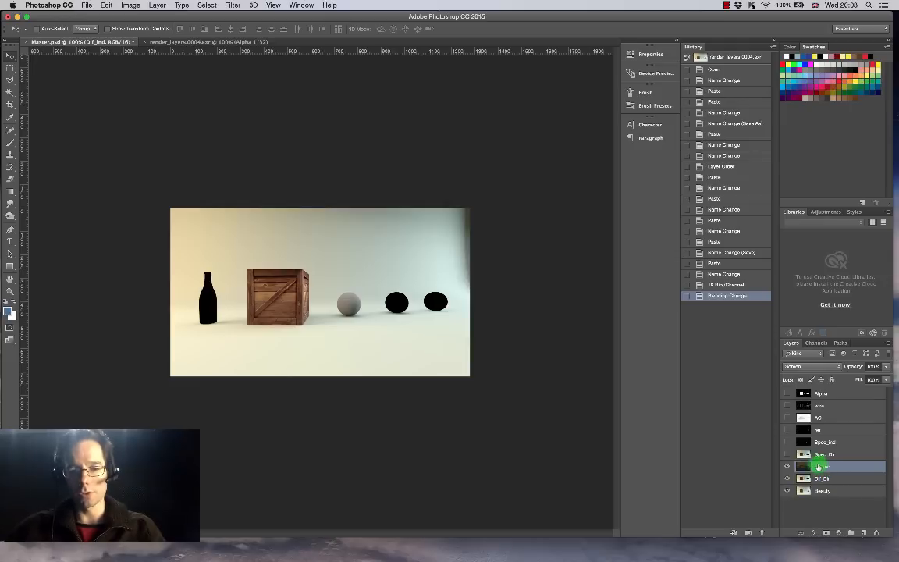
click(886, 366)
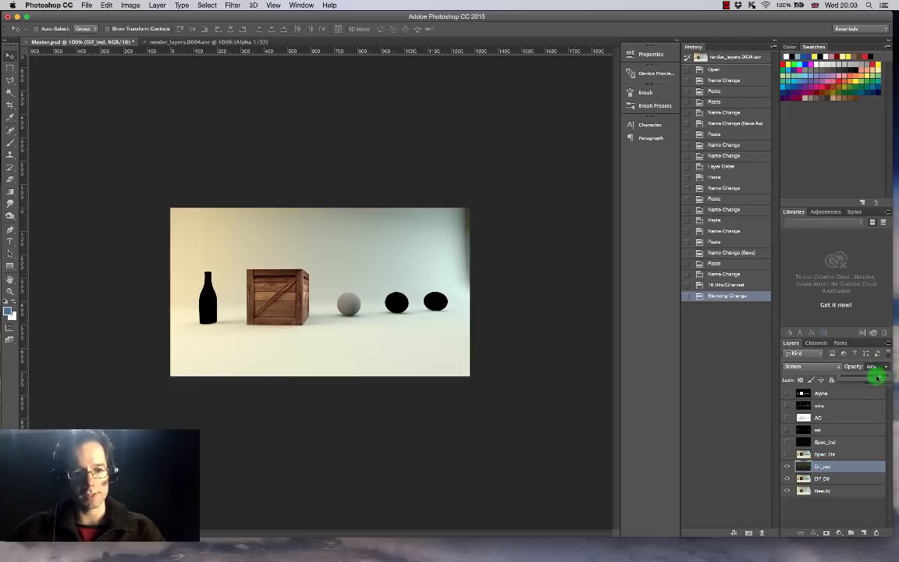
mouse_move(877, 378)
mouse_down()
mouse_move(853, 378)
mouse_move(891, 373)
mouse_up()
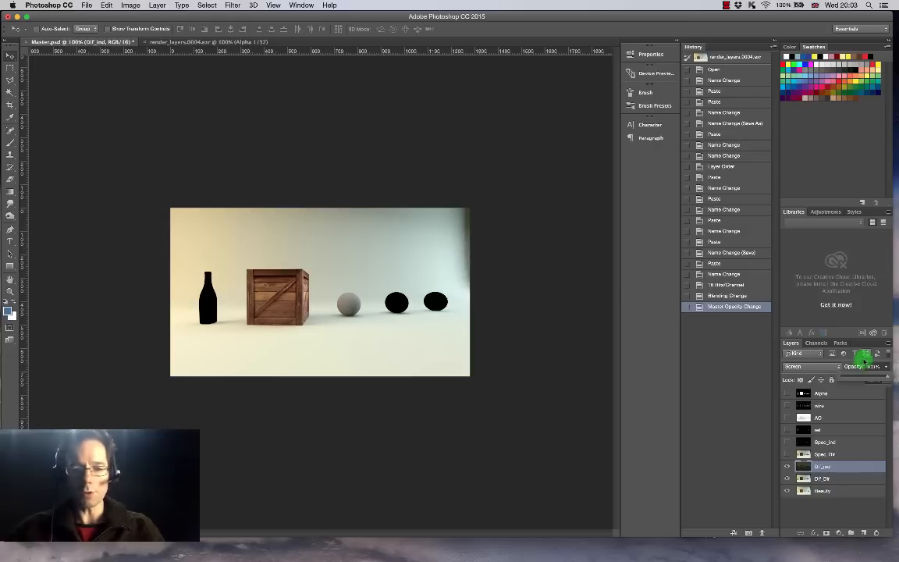
Step: Duplicate the Dif_ind layer within Master.psd and lower the copy's opacity to 37%
right_click(839, 467)
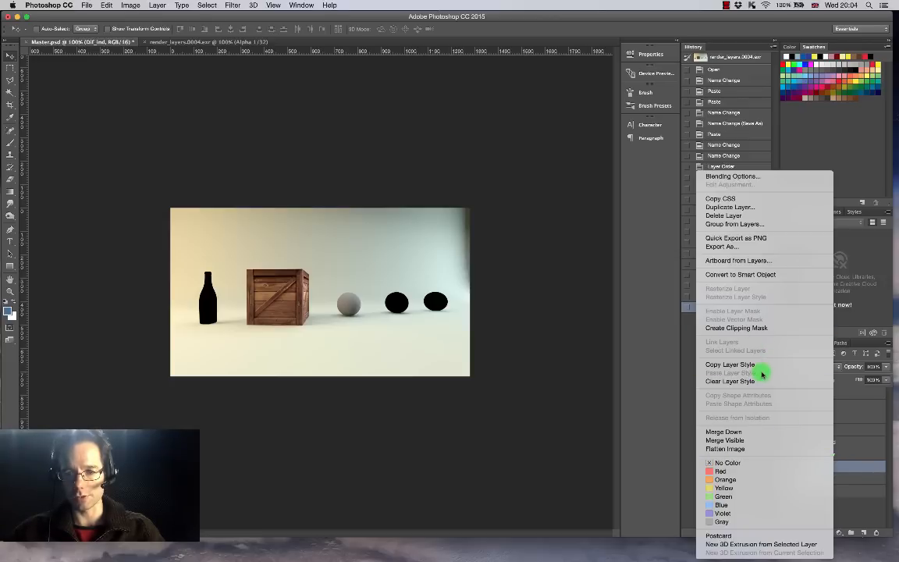
click(740, 207)
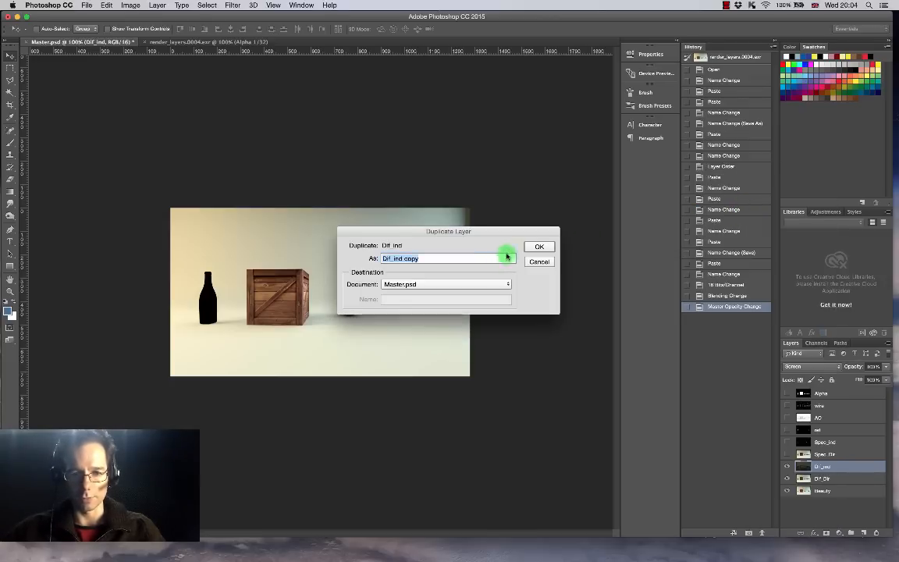
click(539, 247)
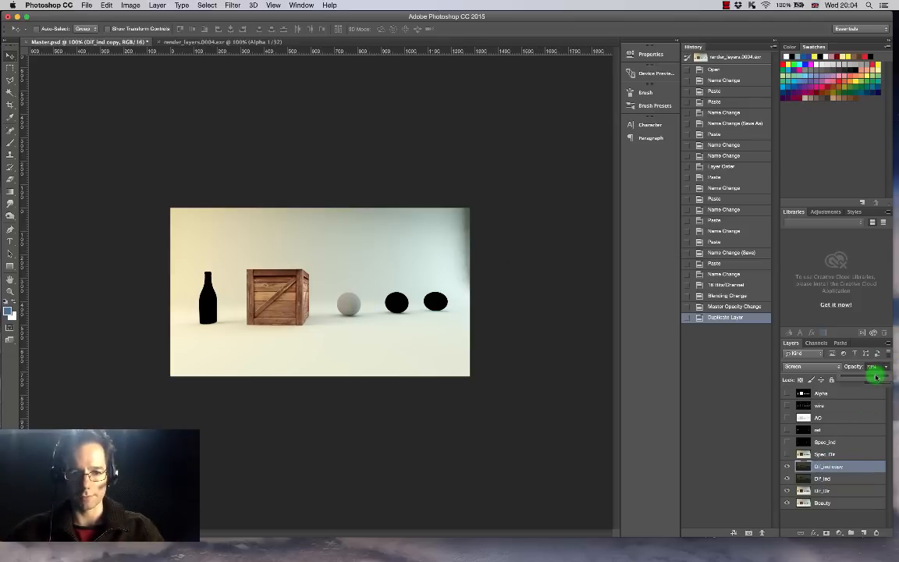
drag(876, 377, 869, 377)
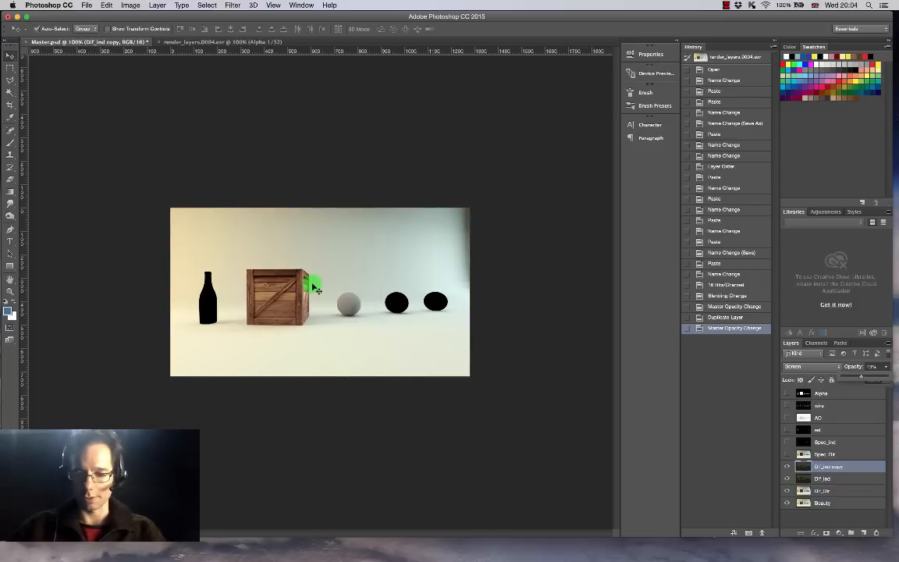
alt+scroll(315, 288, up, 1)
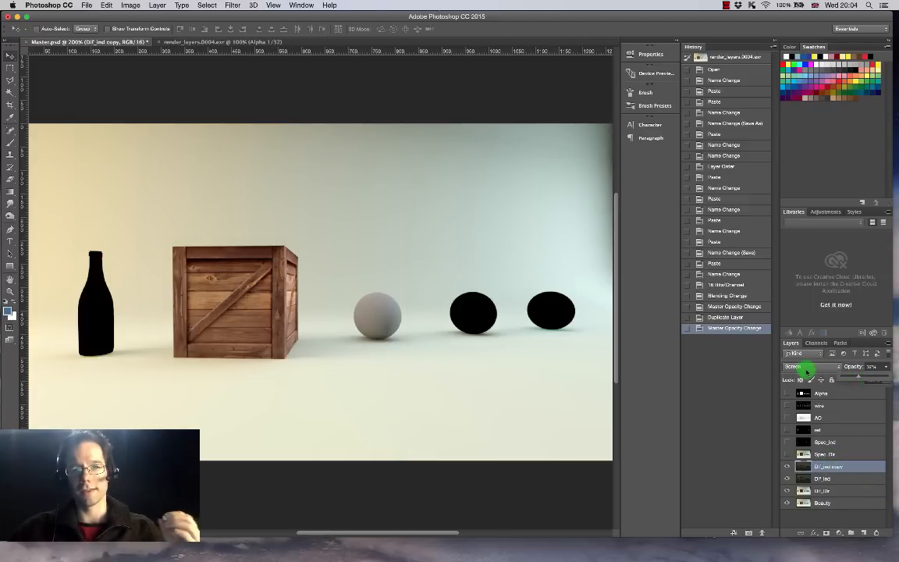
Step: Try the Linear Dodge (Add) blend mode on the Dif_ind copy layer, and return it to Screen
click(816, 368)
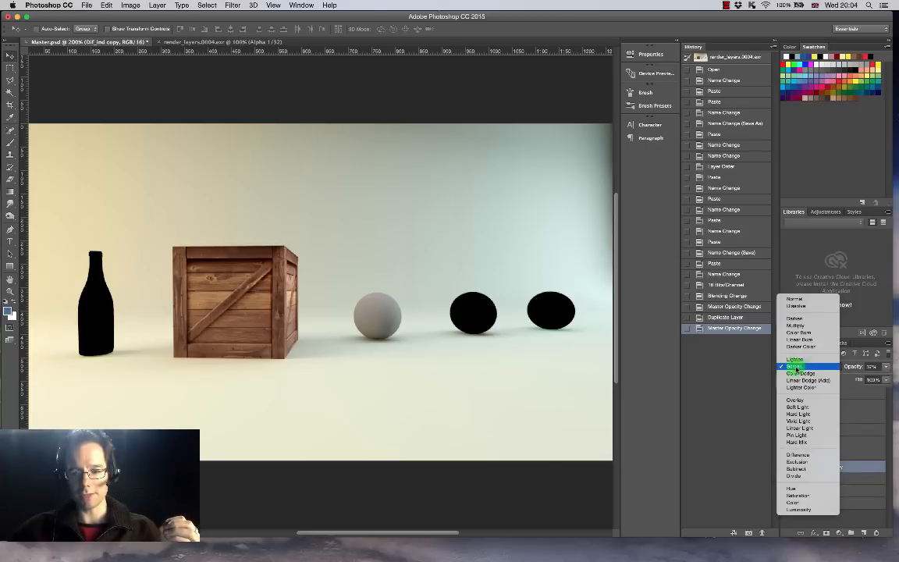
click(818, 380)
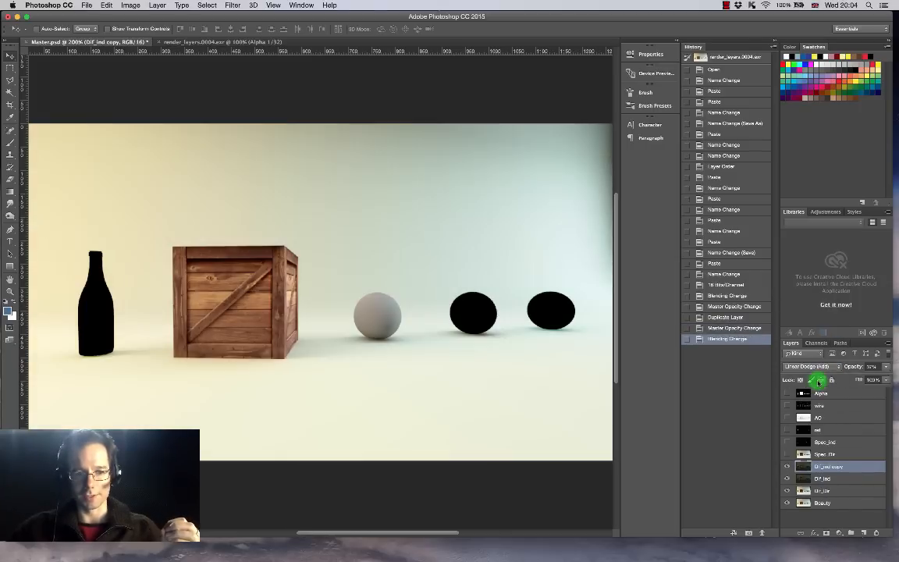
click(816, 367)
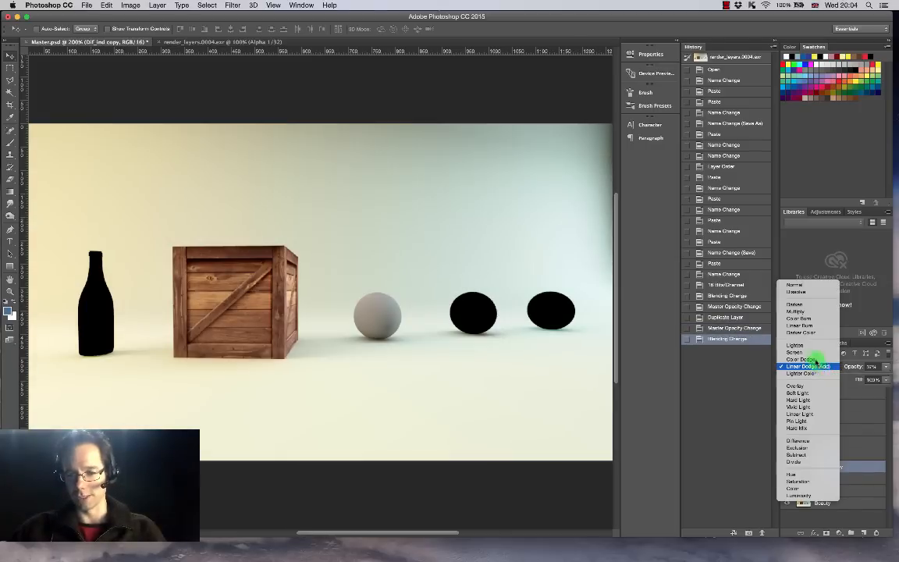
click(808, 353)
click(811, 366)
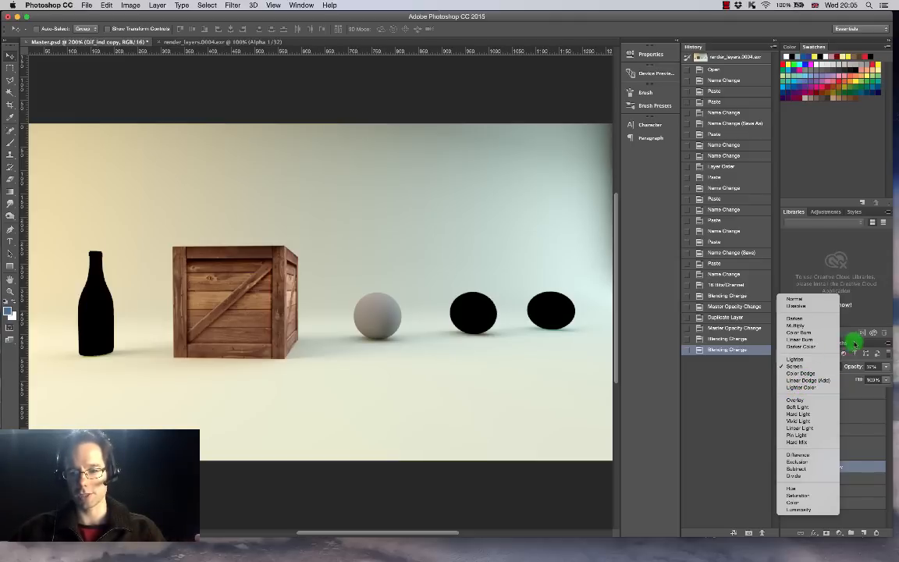
click(864, 346)
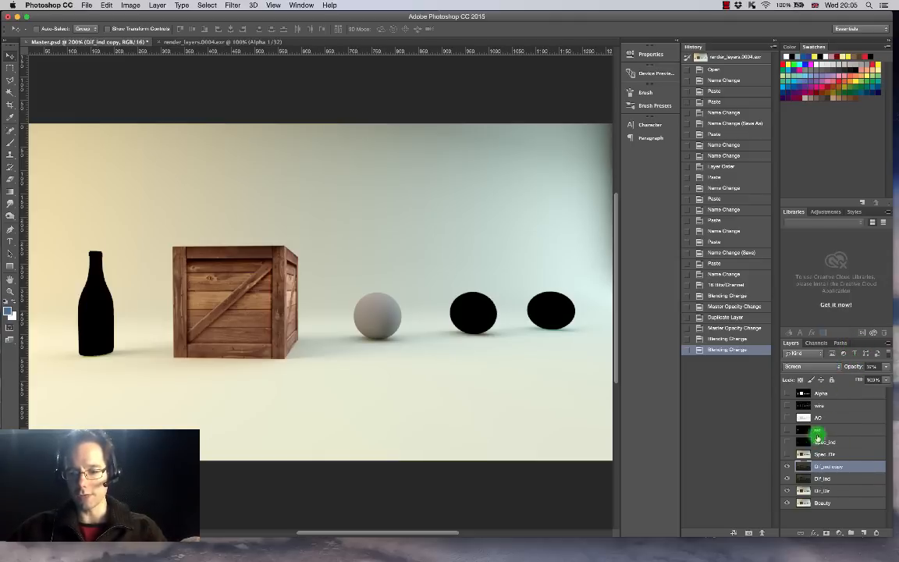
Step: Show the AO layer and set its blend mode to Multiply
click(787, 417)
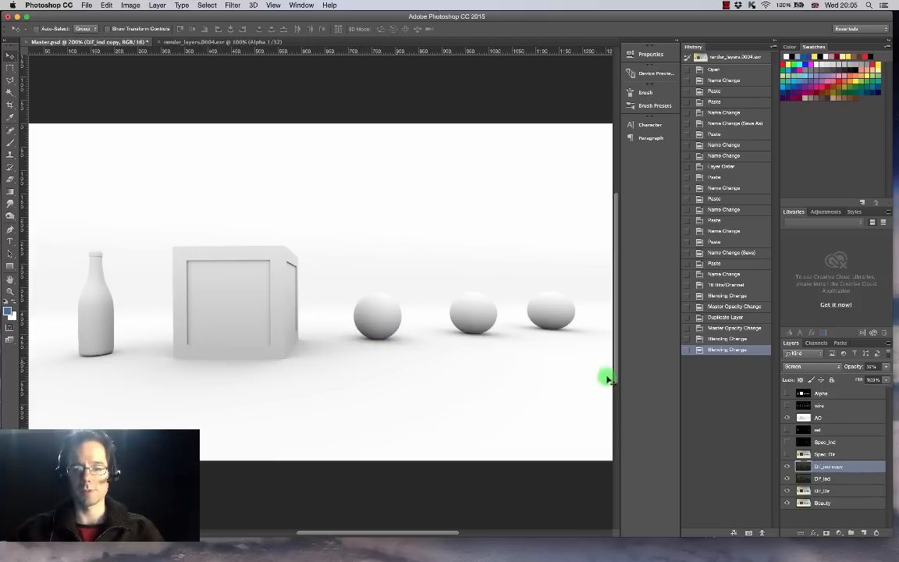
click(787, 418)
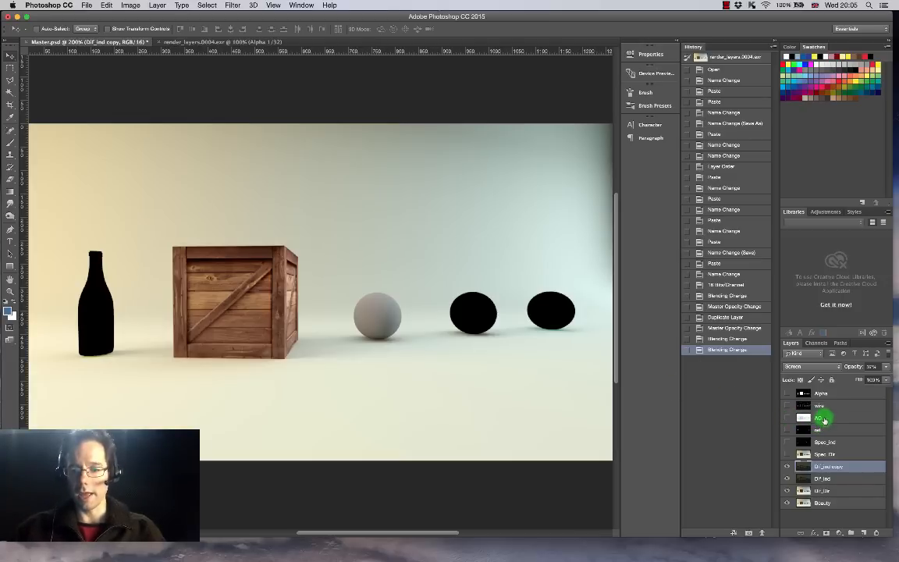
click(818, 418)
click(788, 417)
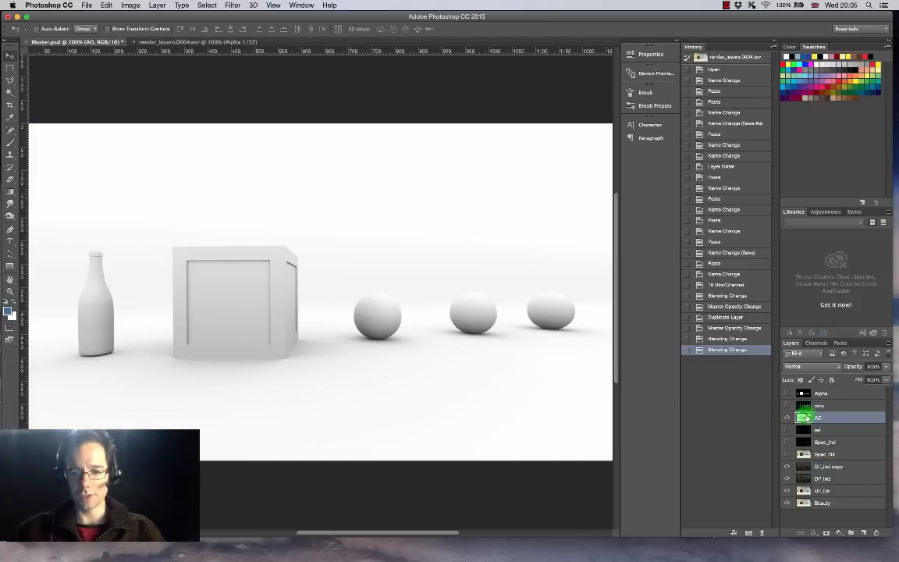
click(811, 366)
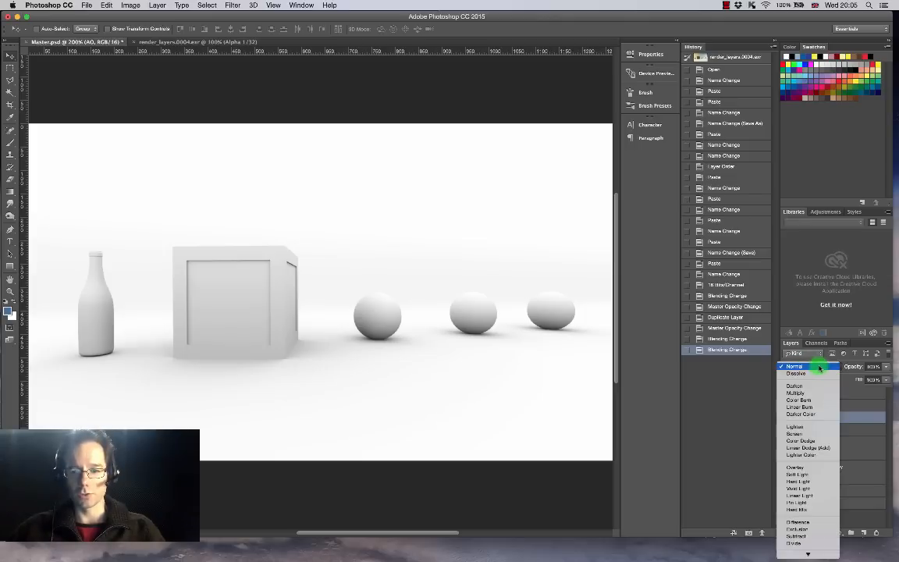
click(804, 394)
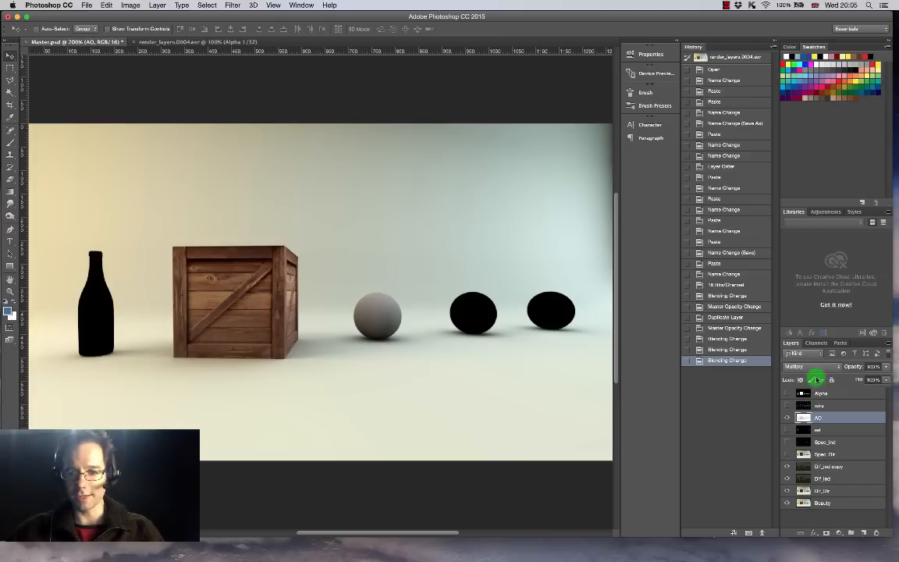
Step: Try the Overlay blend mode on the AO layer, and return it to Multiply
click(819, 368)
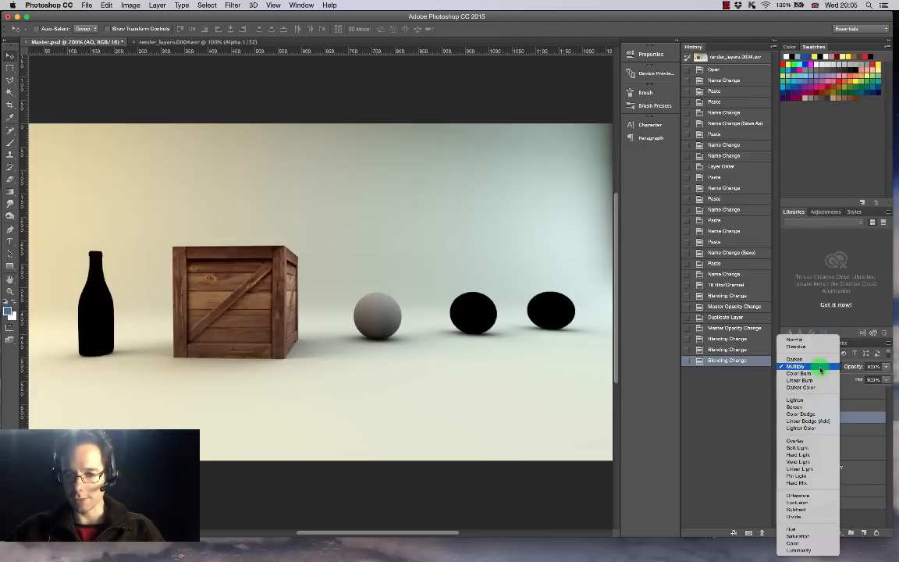
click(806, 442)
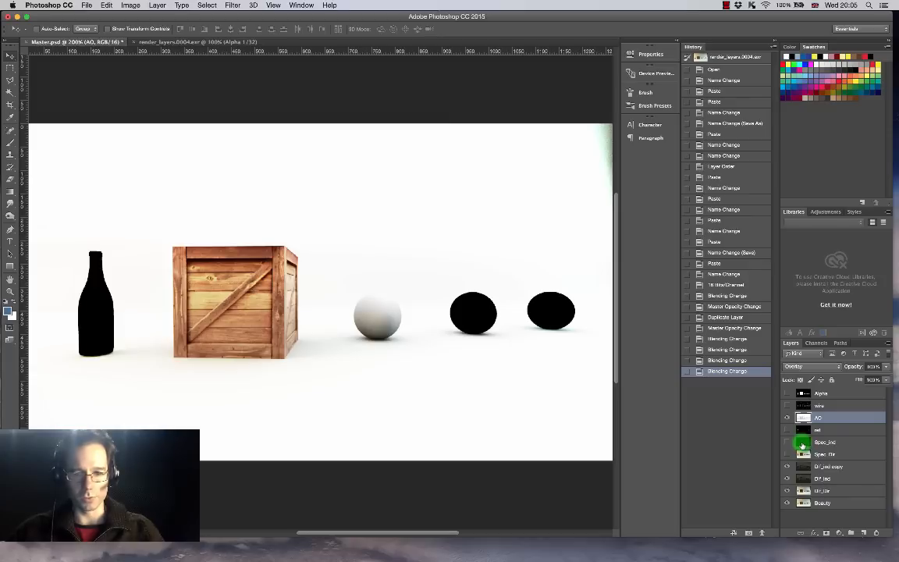
click(820, 367)
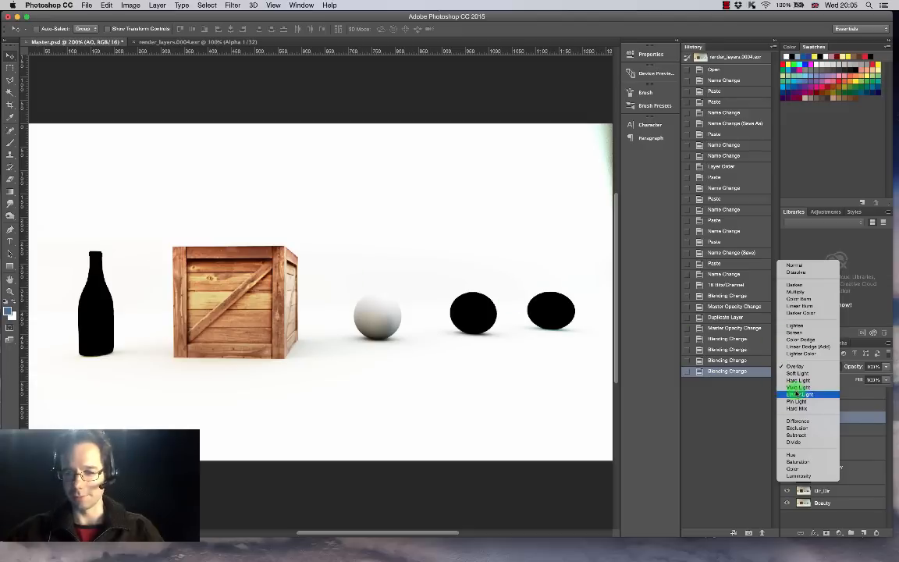
click(803, 293)
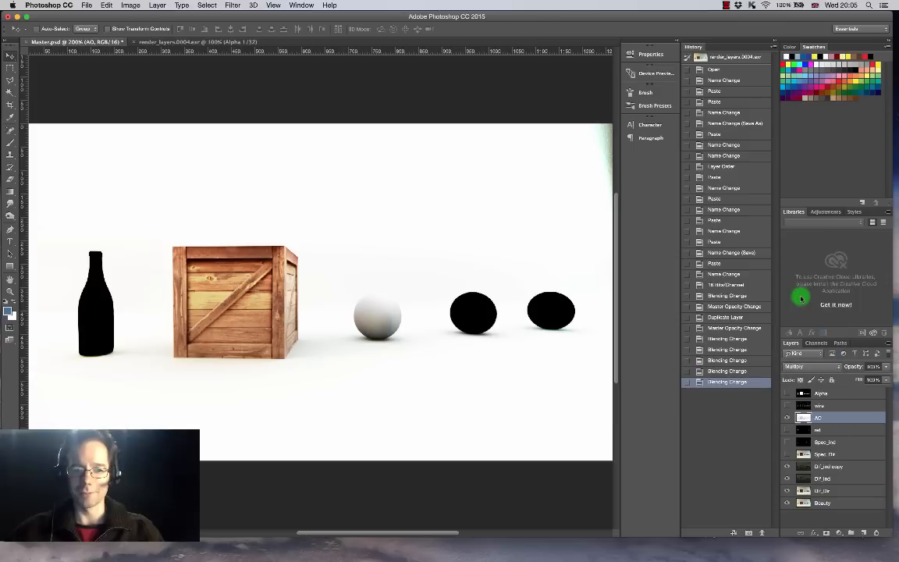
Step: Hide the AO layer, show the ref layer and set its blend mode to Screen
click(787, 419)
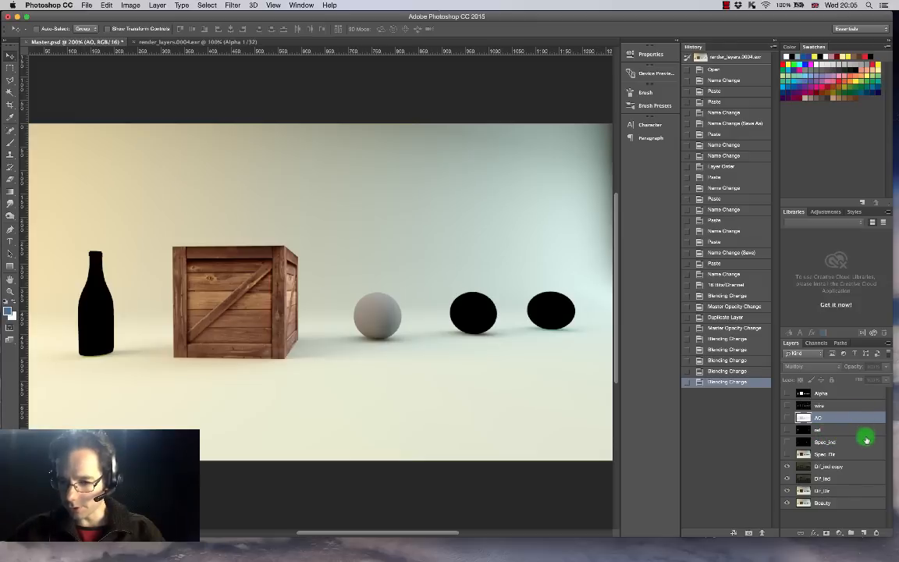
click(827, 434)
click(787, 430)
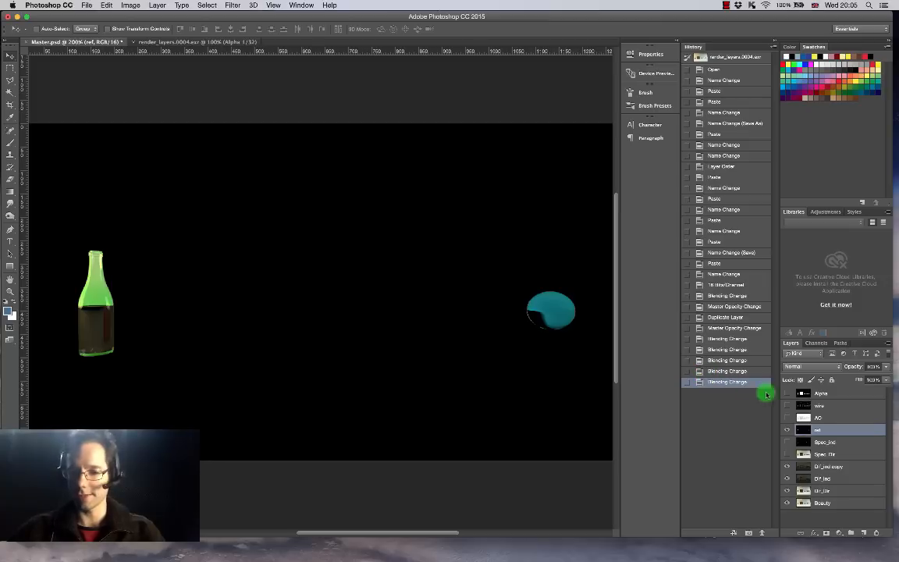
click(826, 366)
click(797, 433)
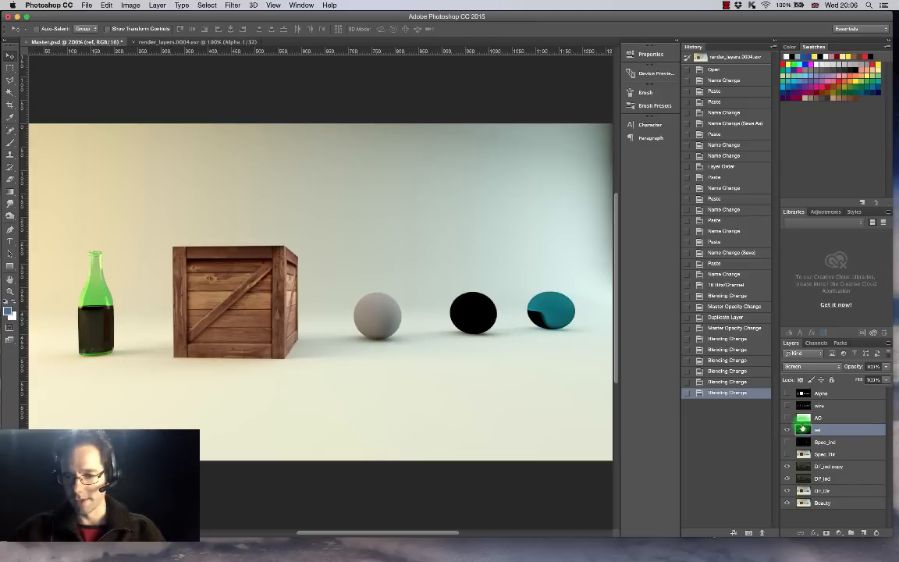
Step: Compare the composite with the AO layer on and off, leaving the layer shown
click(788, 419)
click(786, 421)
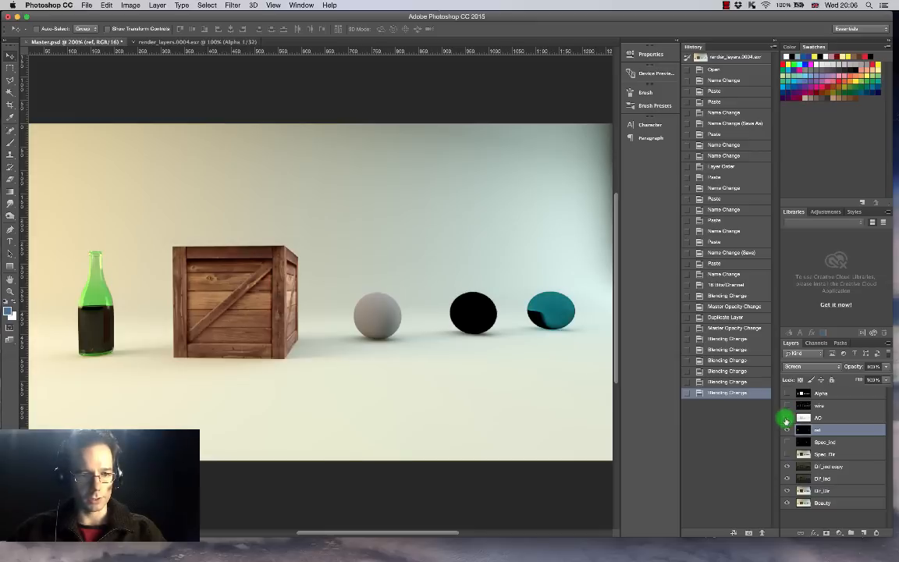
click(786, 419)
click(788, 420)
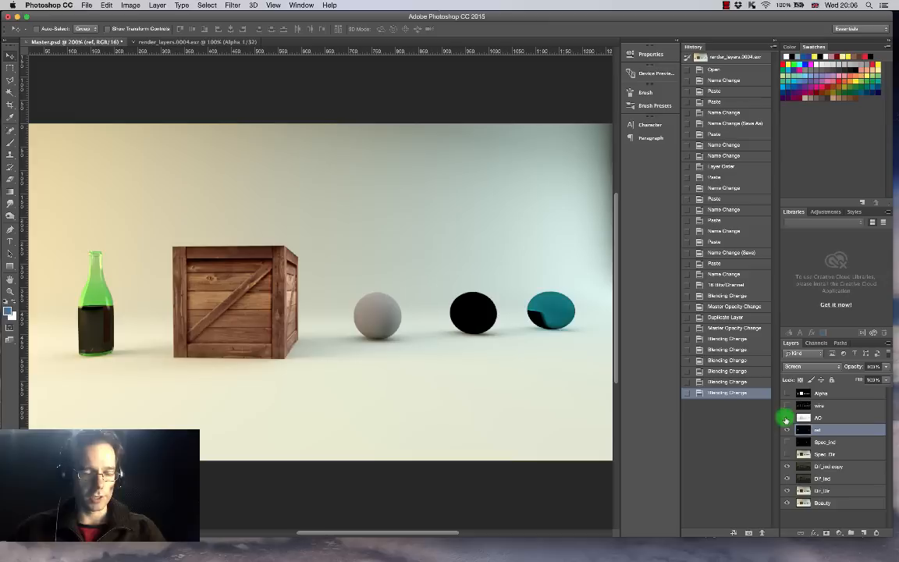
click(787, 420)
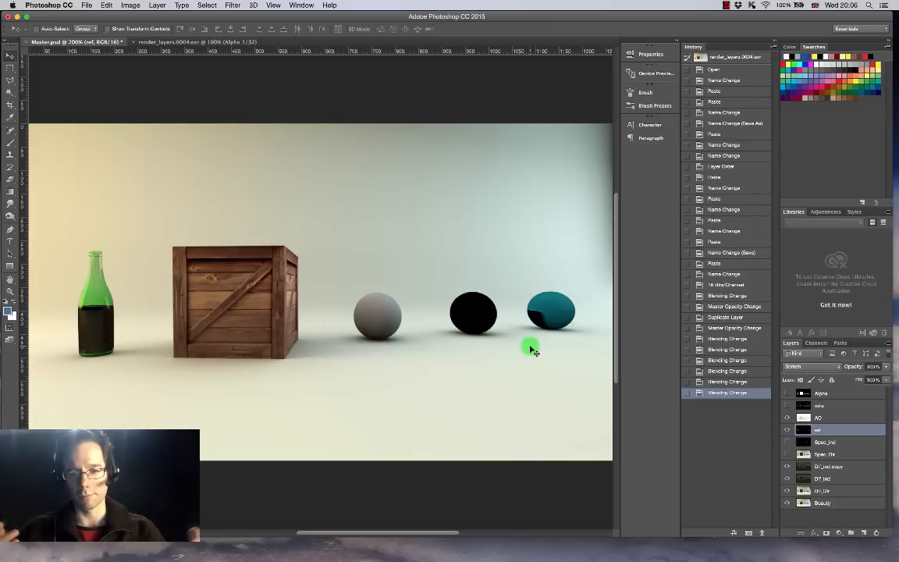
Step: Try lower opacities on the ref and AO layers, returning each to 100%
mouse_move(887, 369)
mouse_down()
mouse_move(853, 377)
mouse_move(889, 379)
mouse_up()
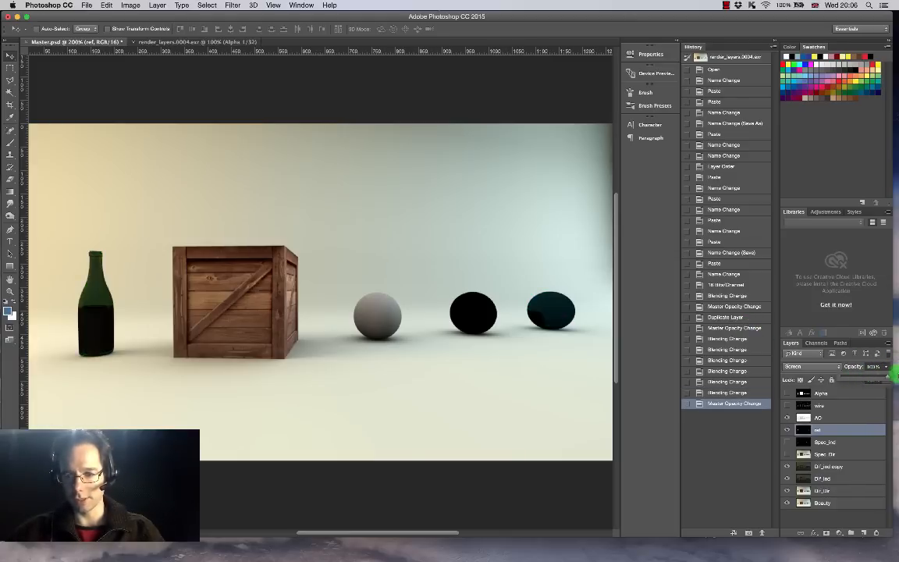
click(837, 420)
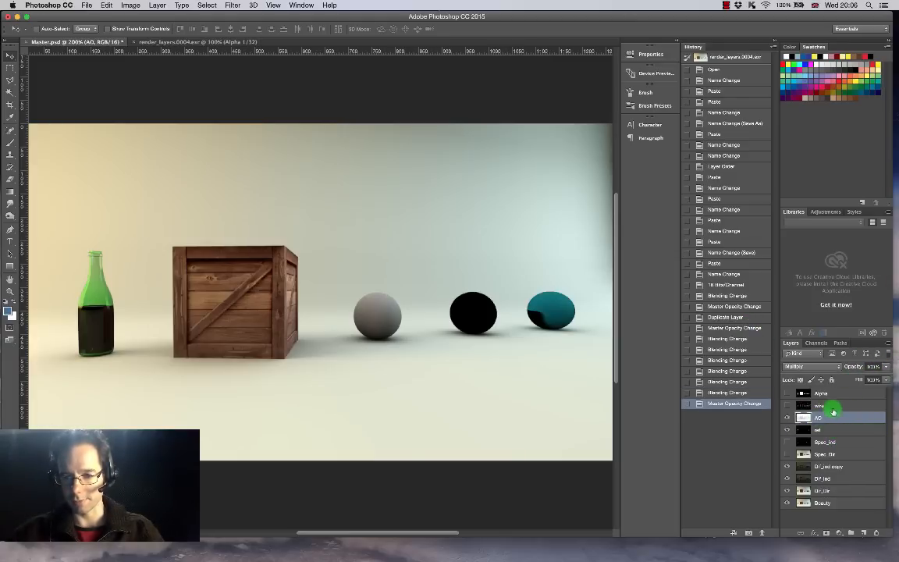
mouse_move(885, 366)
mouse_down()
mouse_move(859, 379)
mouse_move(879, 378)
mouse_up()
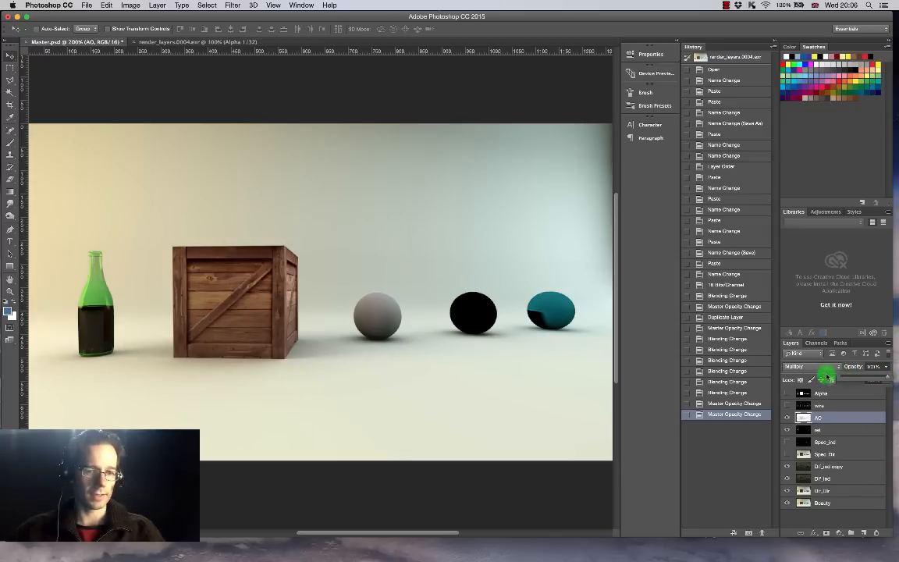
Step: Hide the ref, Dif_ind copy, Dif_ind, Dif_Dir and Beauty layers so that only AO is shown
click(828, 422)
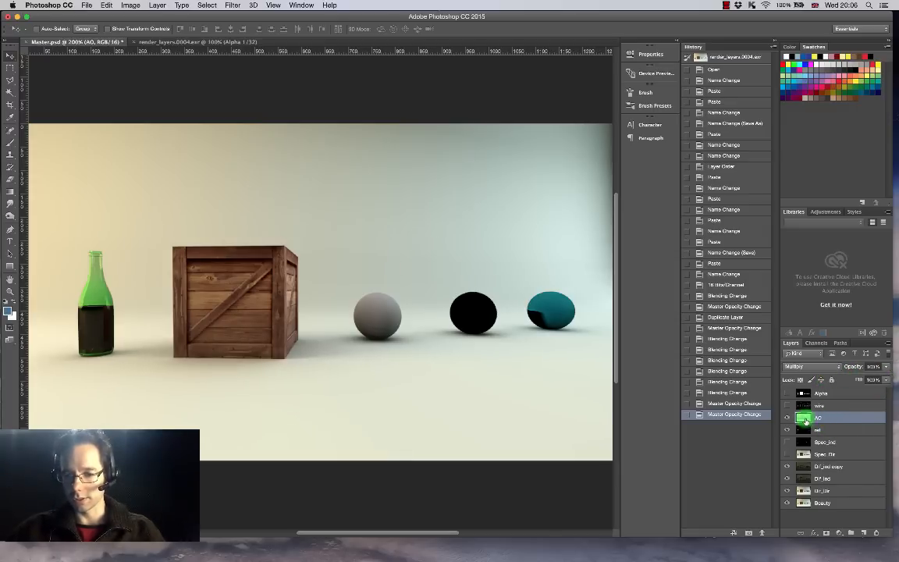
drag(787, 431, 780, 510)
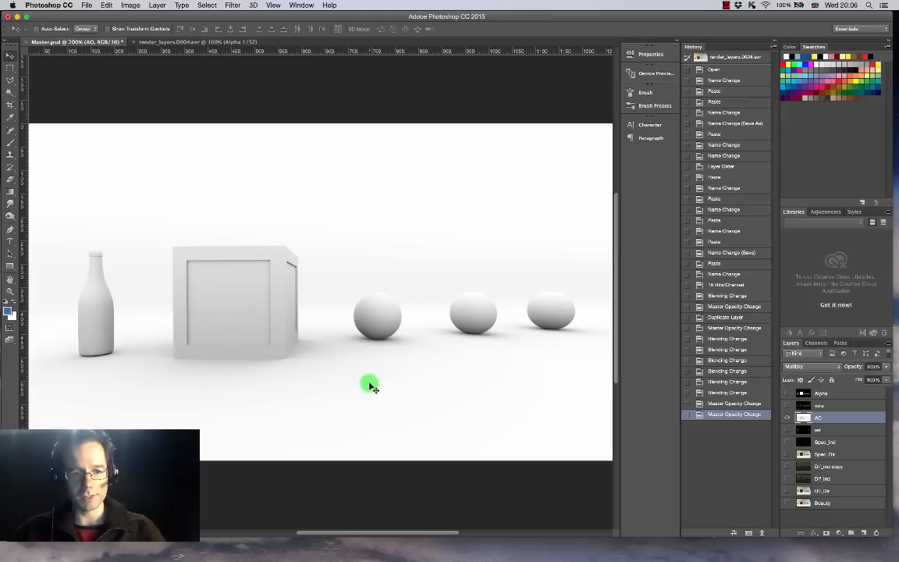
Step: Colorize the AO layer blue with Hue/Saturation, using hue 208 and saturation 25
key(super+u)
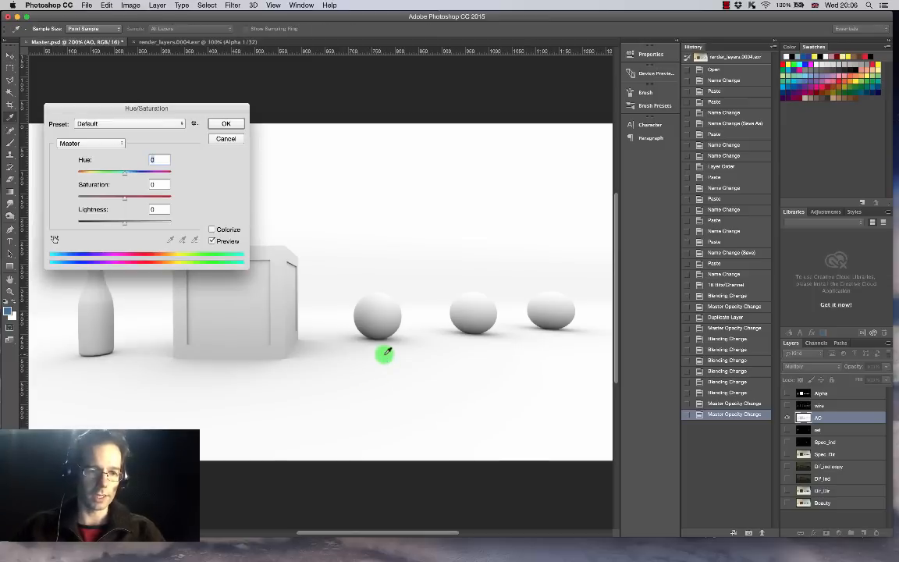
drag(131, 106, 509, 58)
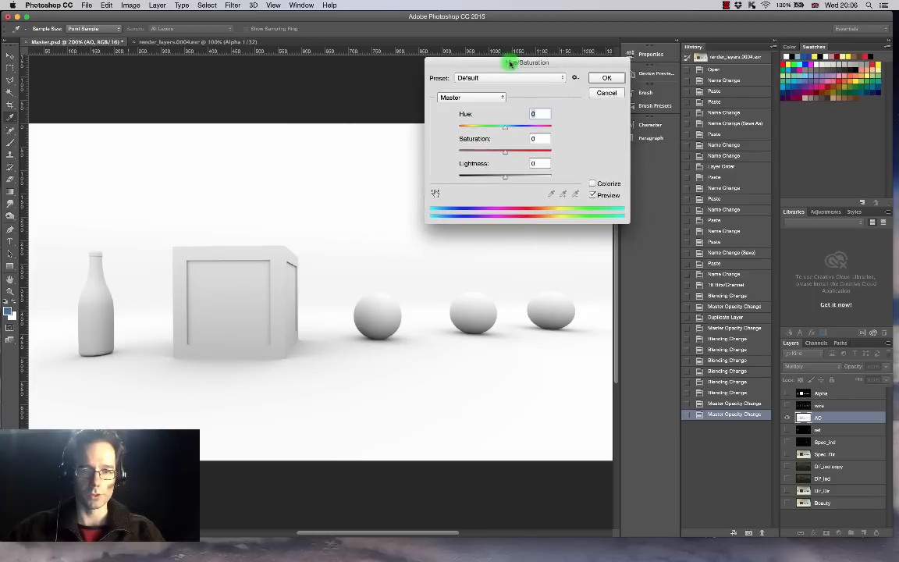
click(588, 182)
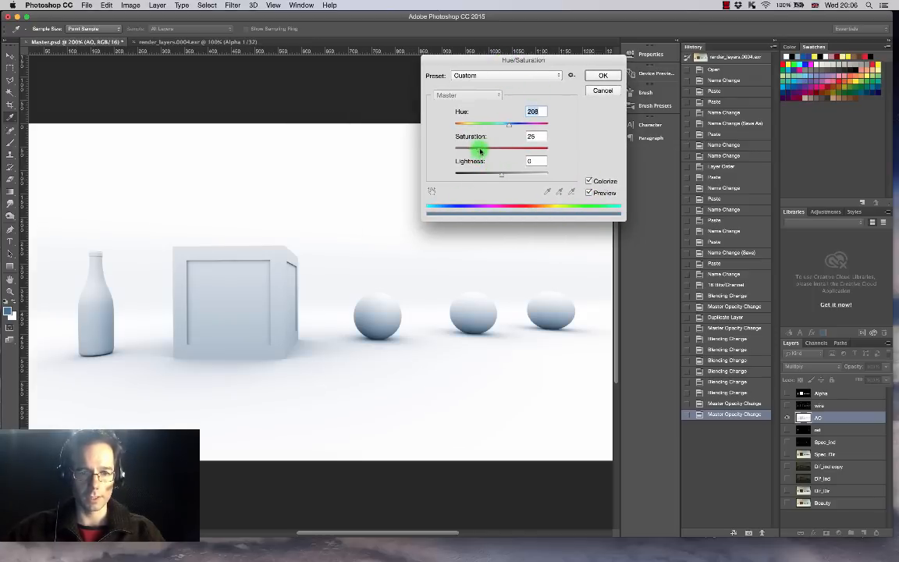
mouse_move(480, 150)
mouse_down()
mouse_move(498, 147)
mouse_move(480, 152)
mouse_up()
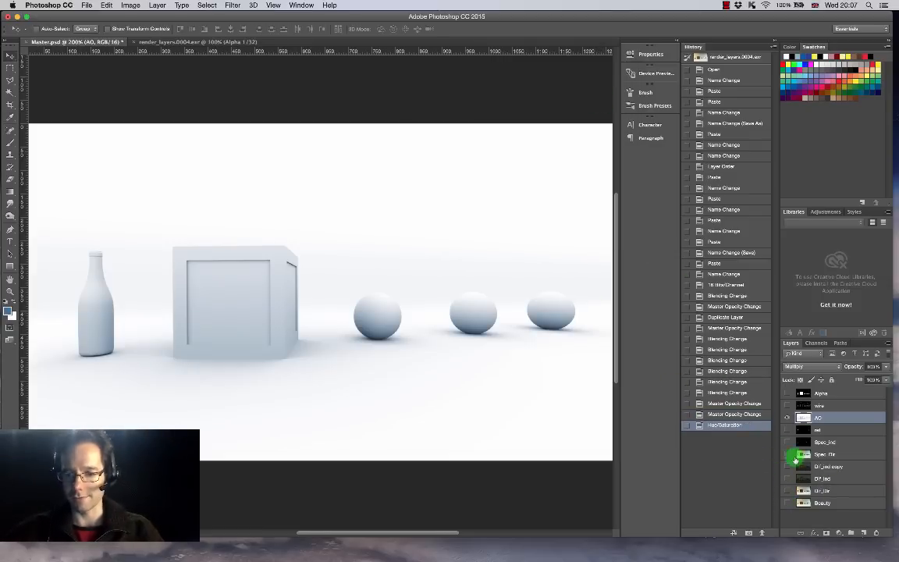
Step: Show the ref, Dif_ind copy, Dif_ind, Dif_Dir and Beauty layers together with the tinted AO layer
click(787, 430)
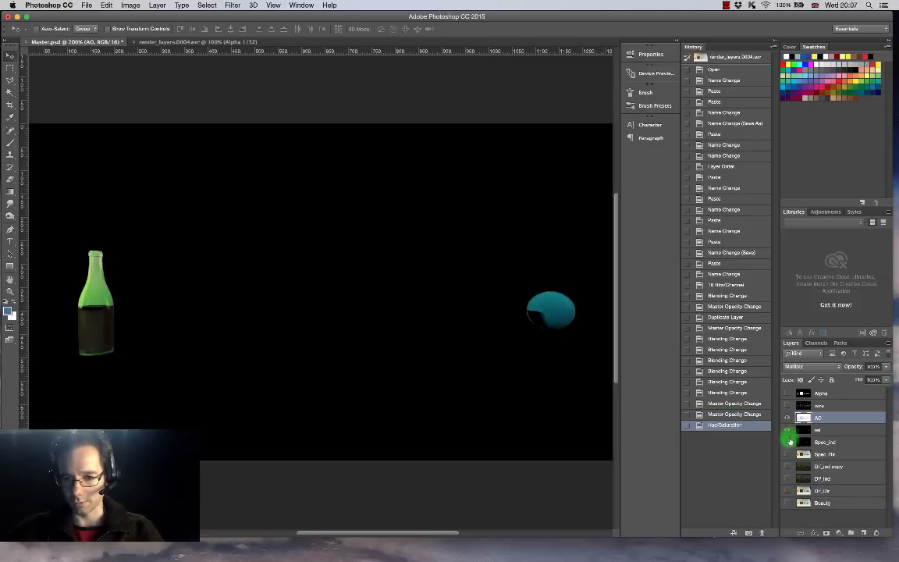
mouse_move(789, 481)
mouse_down()
mouse_move(789, 472)
mouse_move(792, 499)
mouse_up()
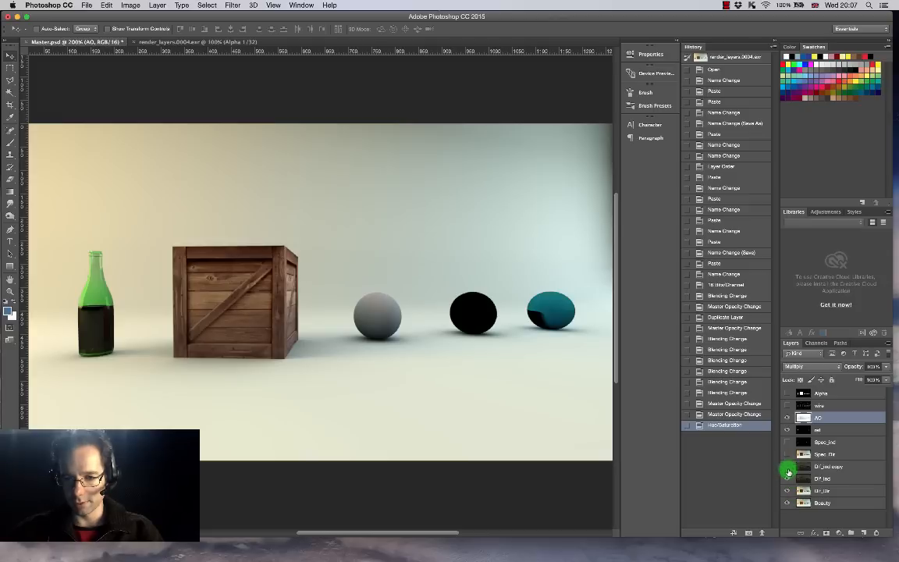
click(789, 470)
click(789, 468)
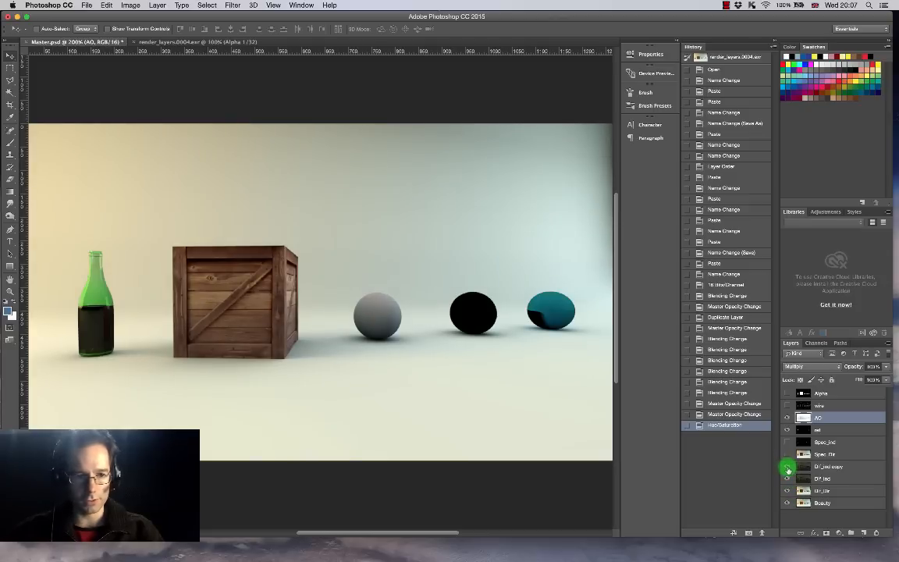
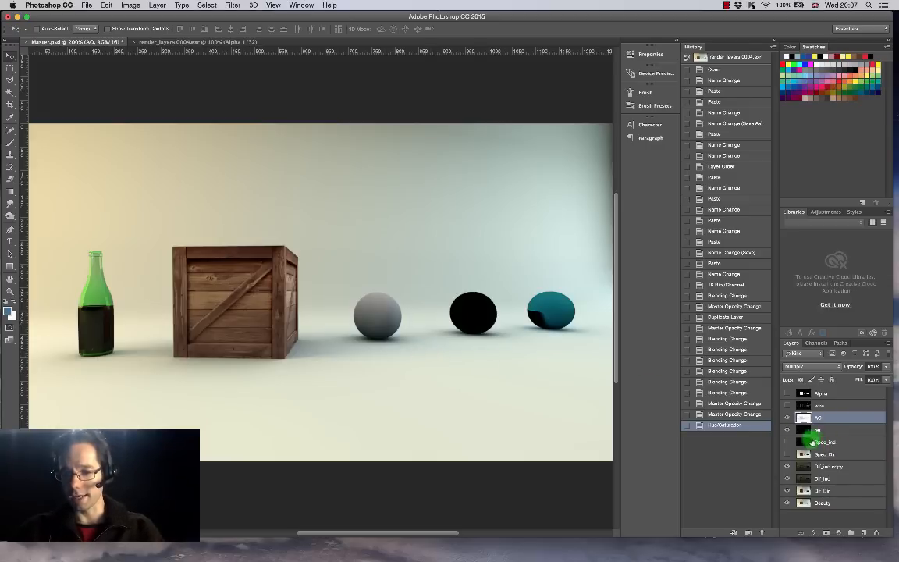
Step: Preview the Spec_ind layer and hide it again, leaving the Spec_Dir layer shown
click(786, 443)
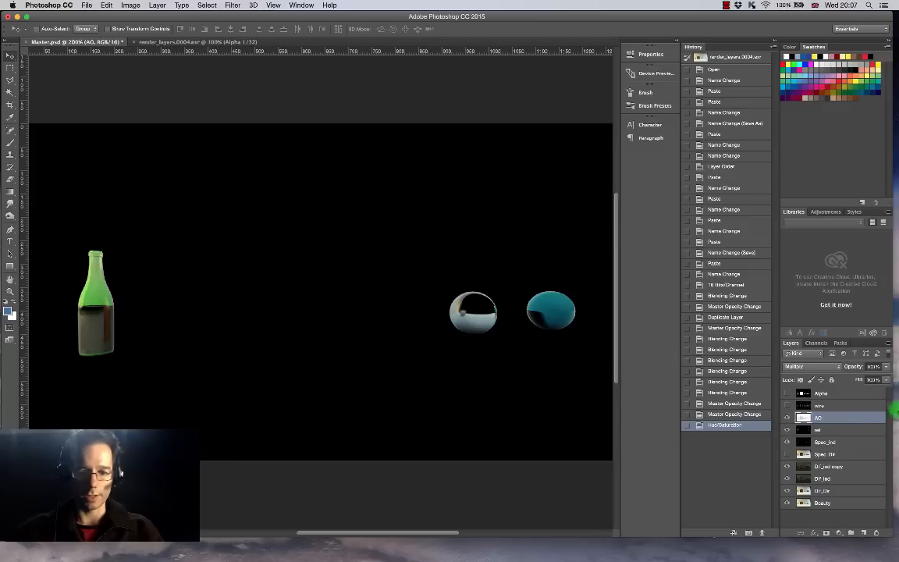
click(786, 442)
click(784, 456)
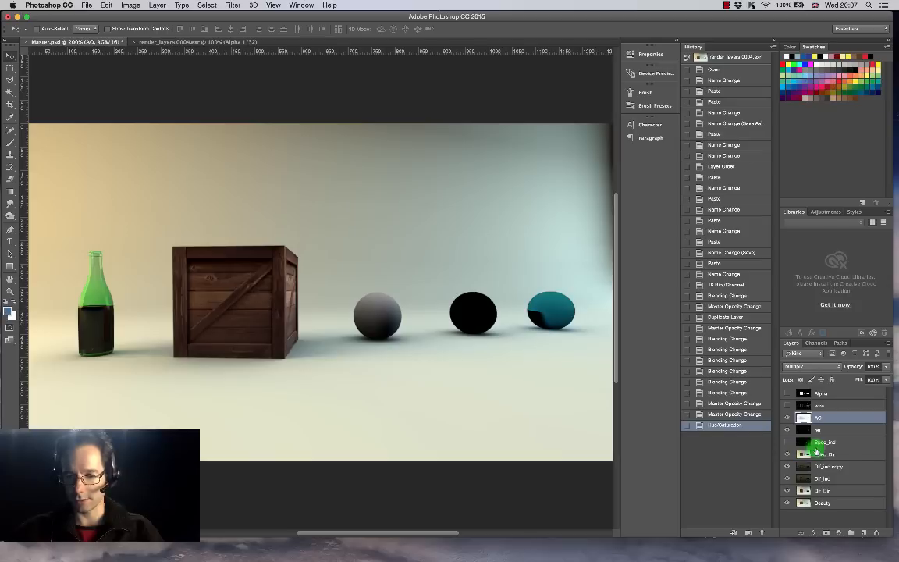
Step: Move the Spec_Dir and Spec_ind layers above the ref and AO layers, with Spec_Dir shown
click(838, 455)
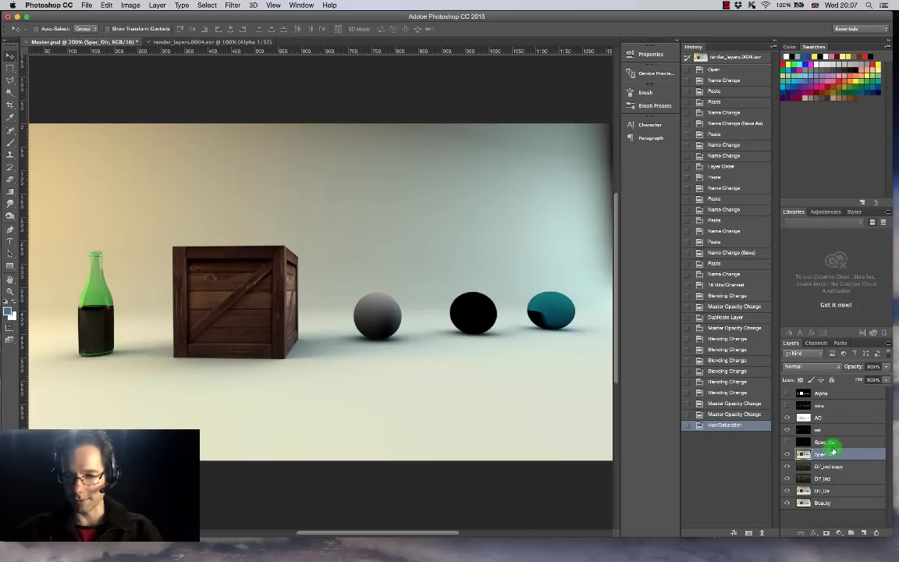
mouse_move(826, 455)
mouse_down()
mouse_move(822, 425)
mouse_move(824, 438)
mouse_up()
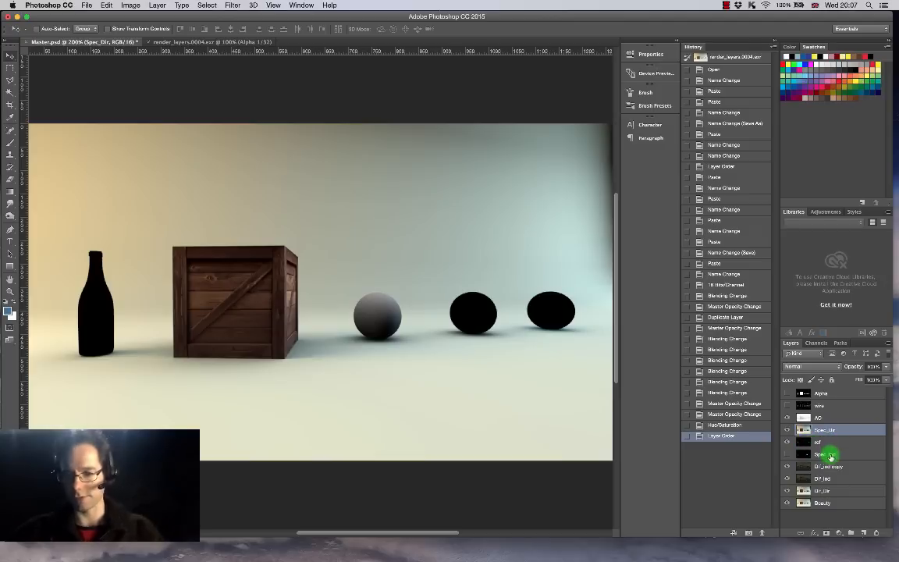
drag(832, 456, 831, 432)
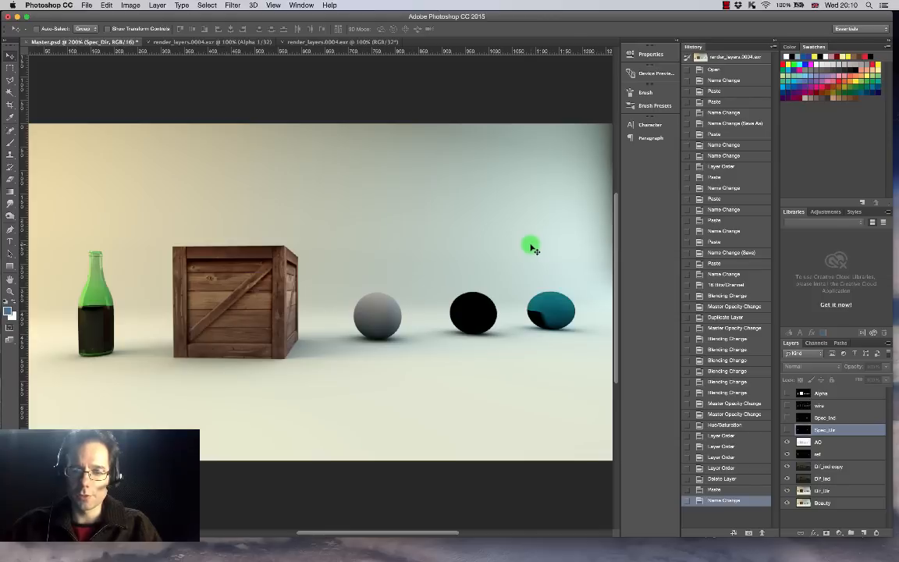
click(786, 430)
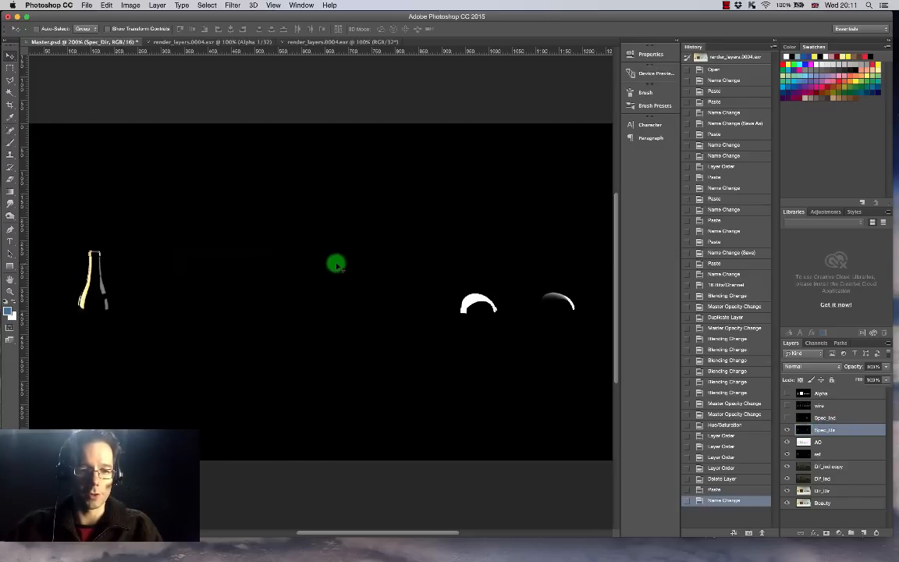
Step: Select the black background of the Spec_Dir layer with Color Range and delete it
click(207, 6)
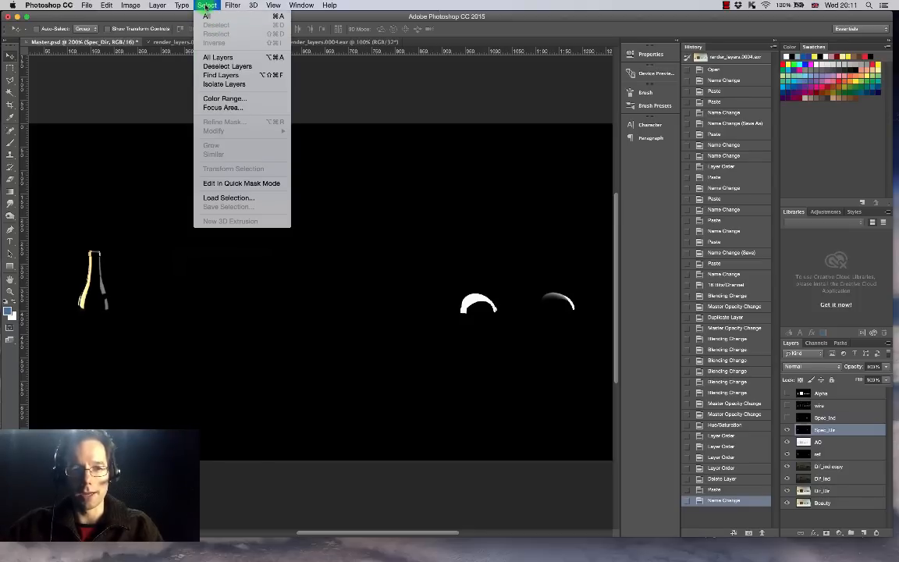
click(224, 98)
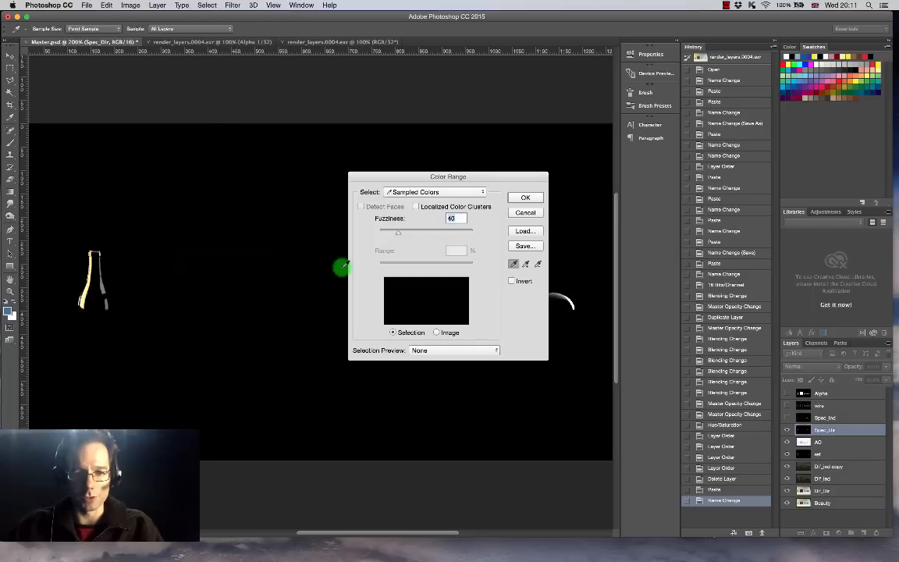
click(317, 274)
click(527, 197)
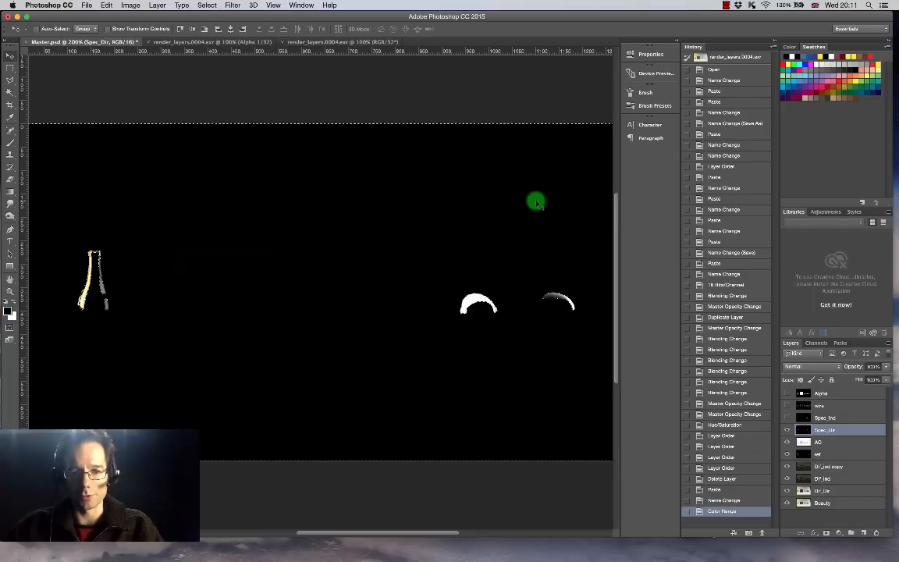
key(Delete)
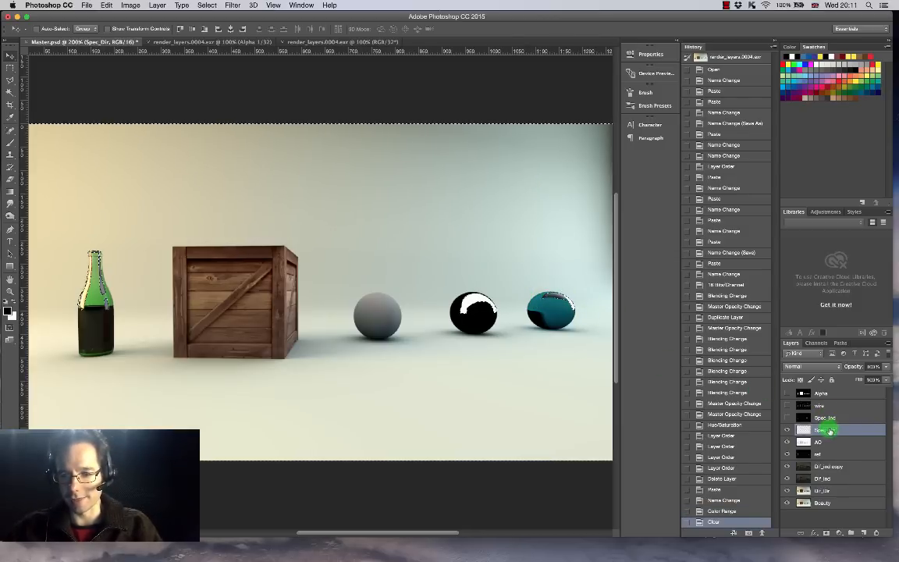
Step: Set the Spec_Dir layer's blend mode to Screen and clear the selection
click(827, 366)
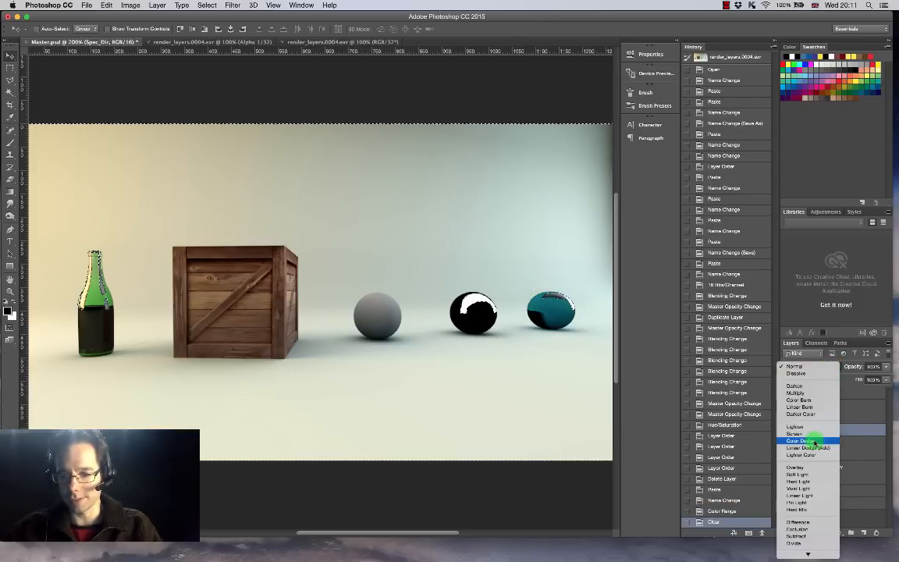
click(803, 433)
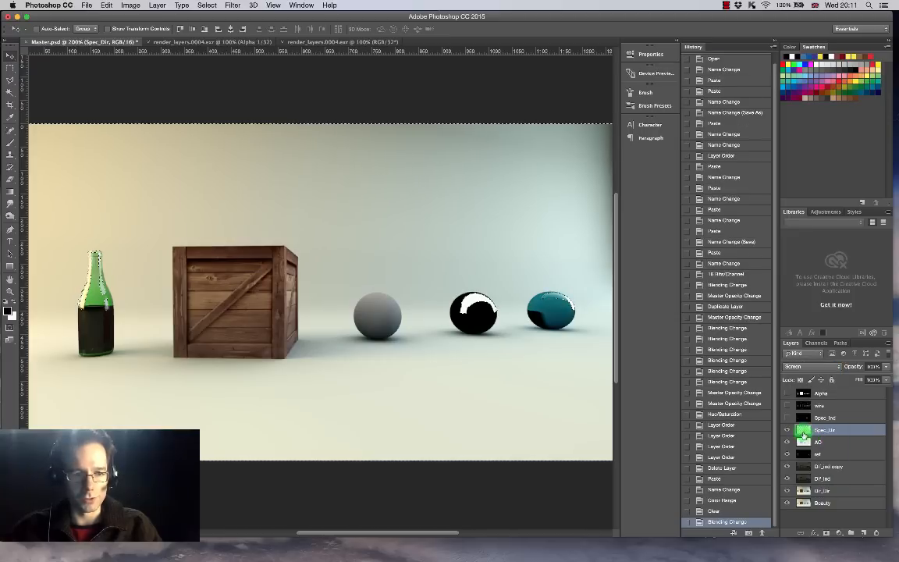
key(super+d)
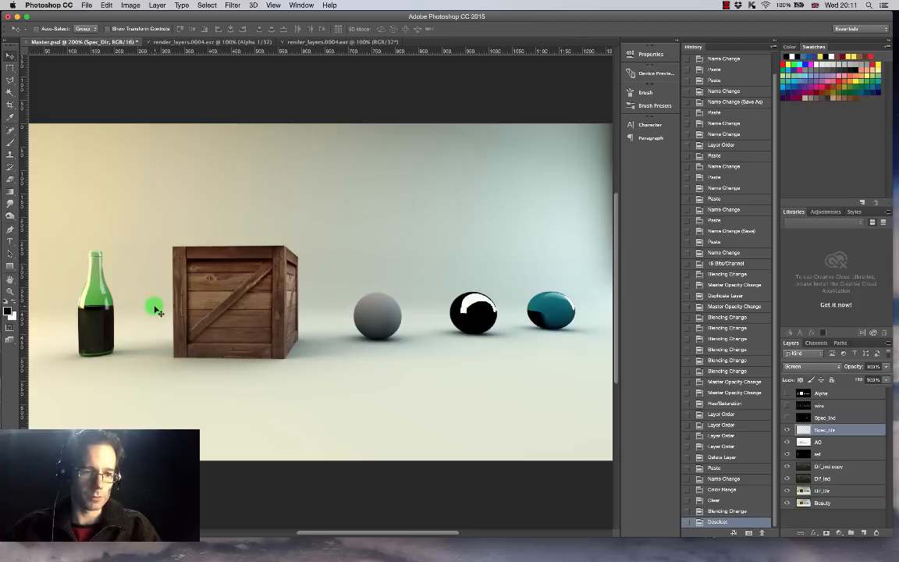
Step: Try Hue/Saturation on Spec_Dir with hue -15, saturation +79 and lightness -56, and roll back to before the Color Range selection
key(super+u)
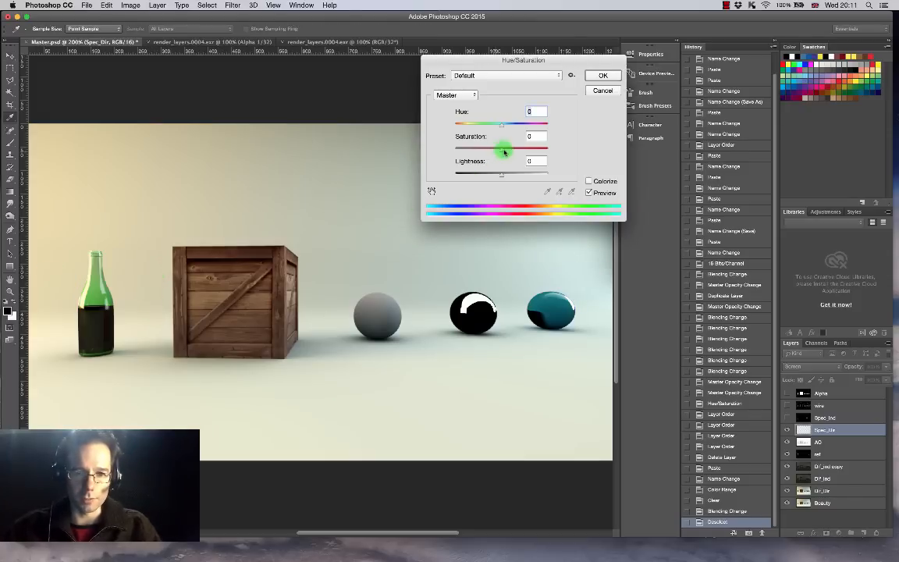
drag(501, 174, 495, 148)
drag(501, 124, 538, 149)
drag(483, 124, 500, 126)
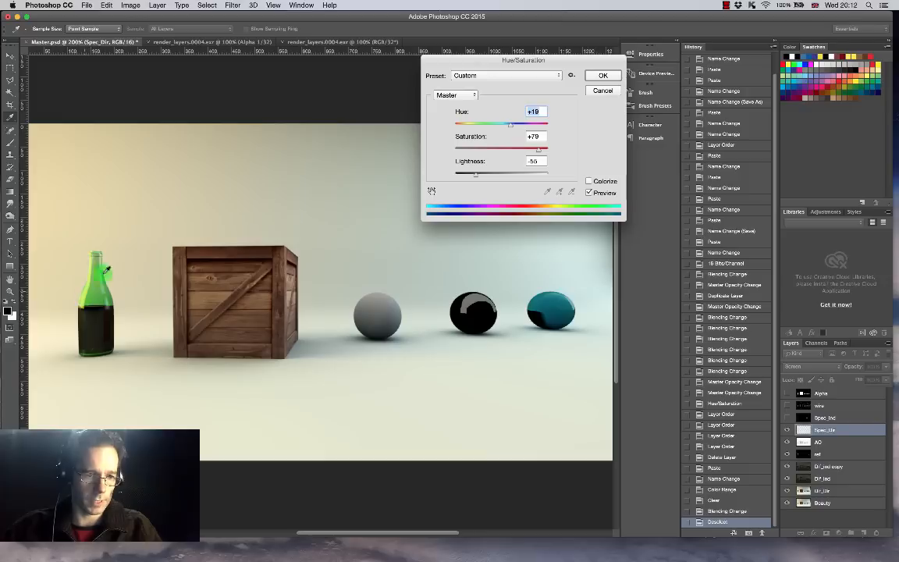
drag(510, 127, 504, 127)
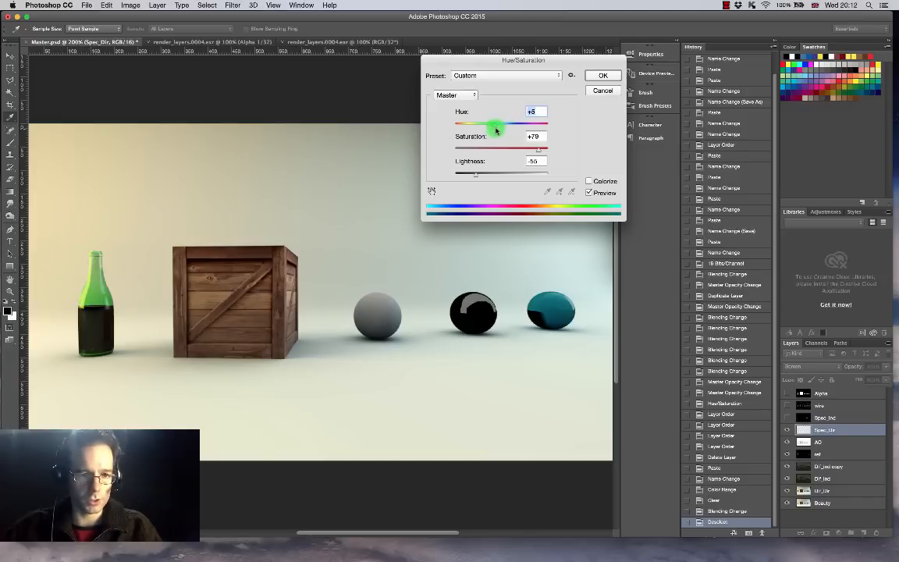
click(597, 92)
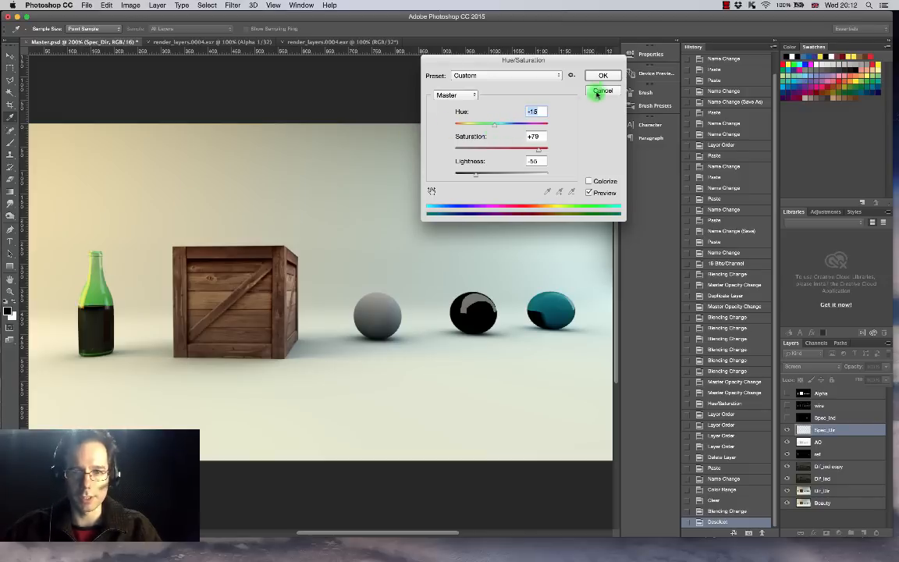
click(605, 77)
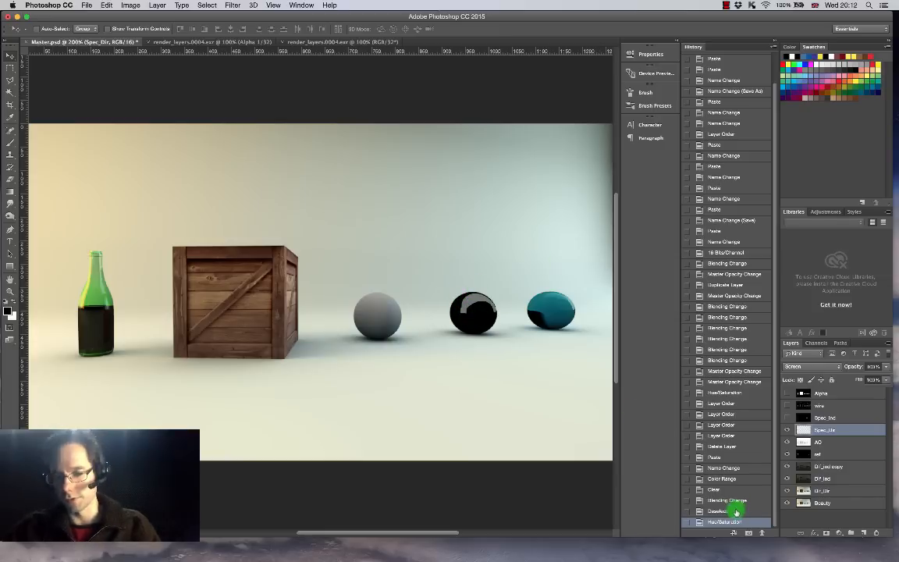
click(730, 469)
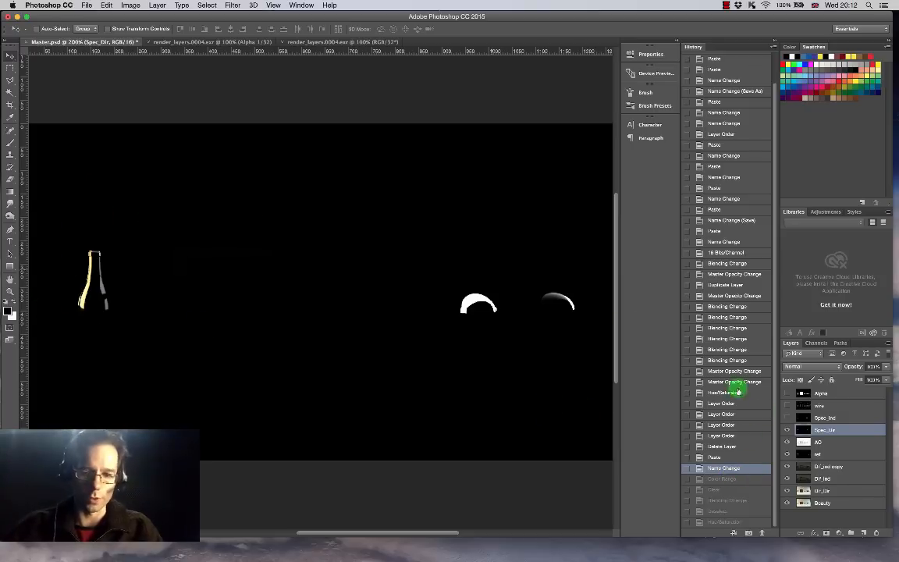
Step: Set the Spec_Dir layer's blend mode to Linear Dodge (Add) and lower its opacity to about 82%
click(808, 366)
click(810, 447)
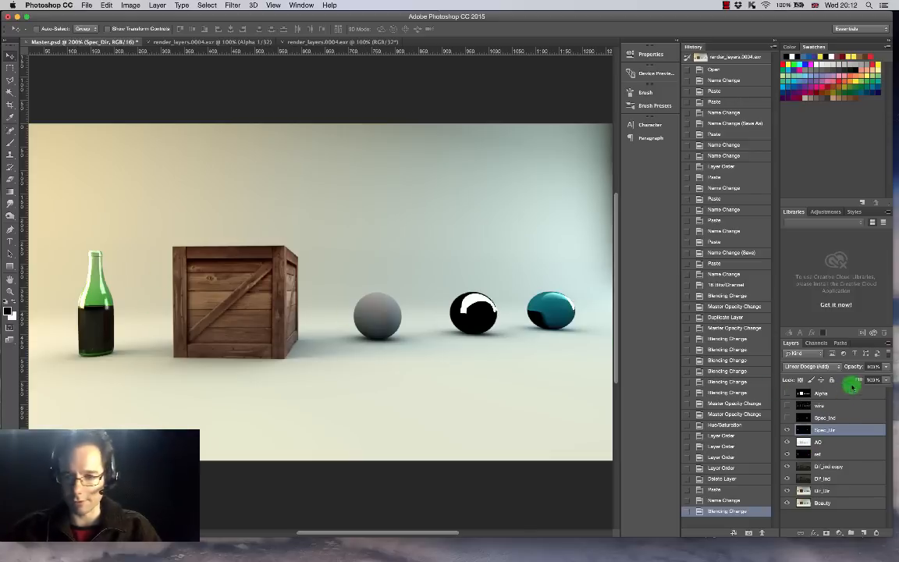
click(886, 367)
mouse_move(885, 377)
mouse_down()
mouse_move(867, 377)
mouse_move(878, 378)
mouse_up()
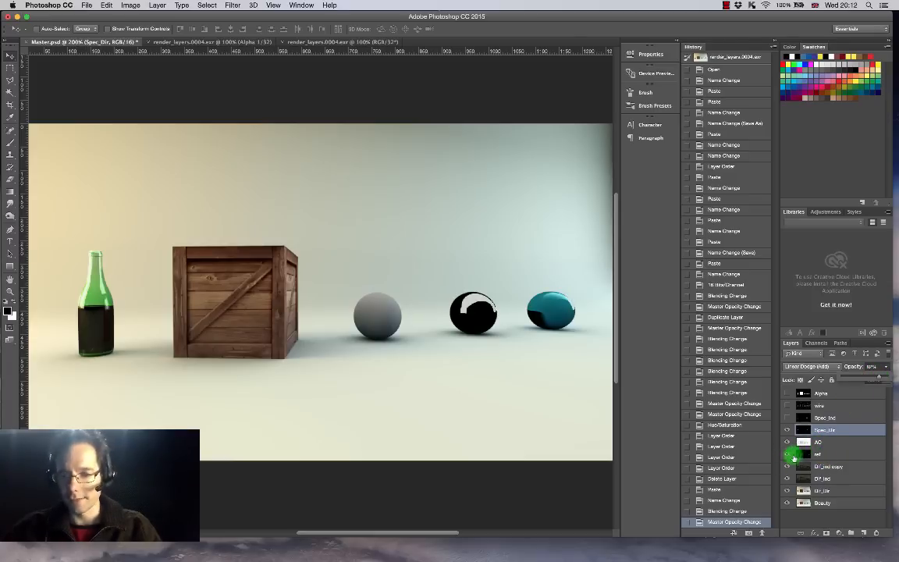
Step: Show the Spec_ind layer and set its blend mode to Screen
click(788, 417)
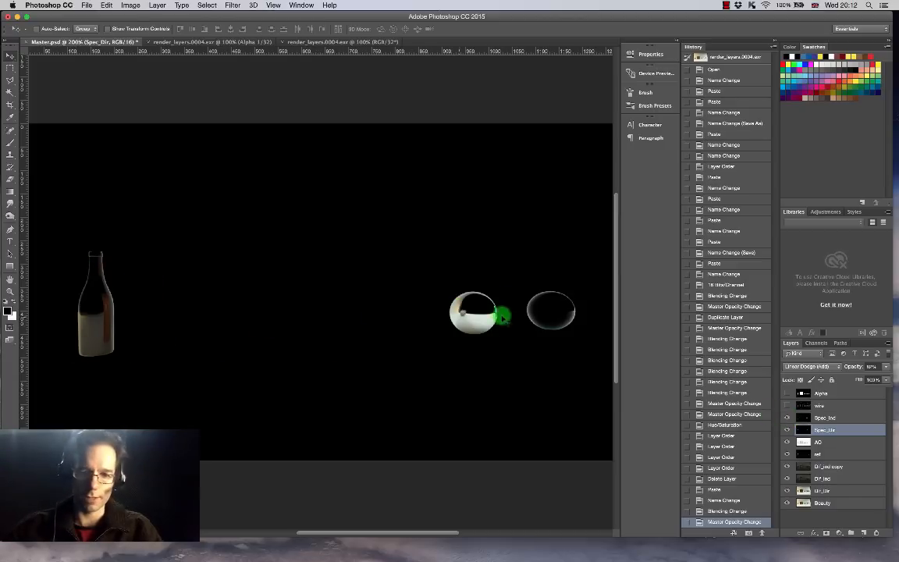
click(830, 367)
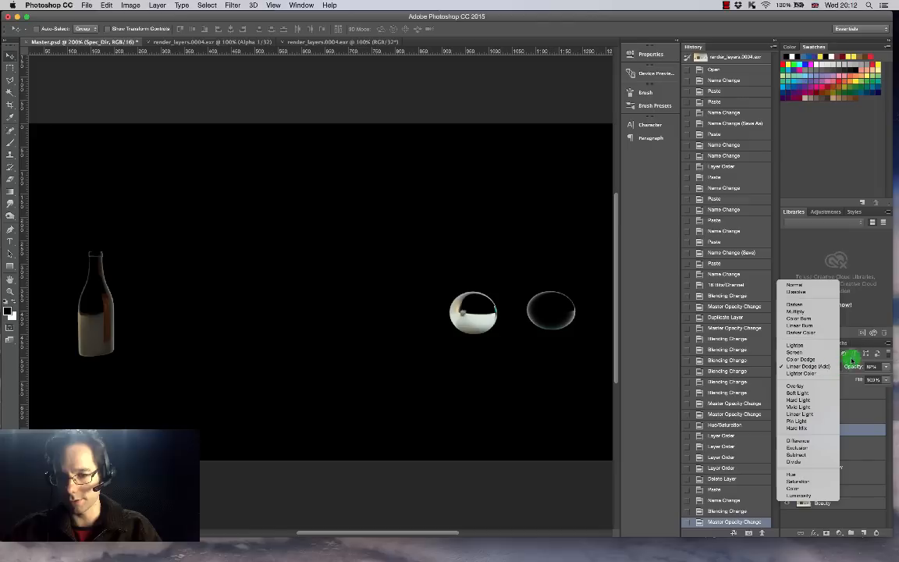
click(874, 419)
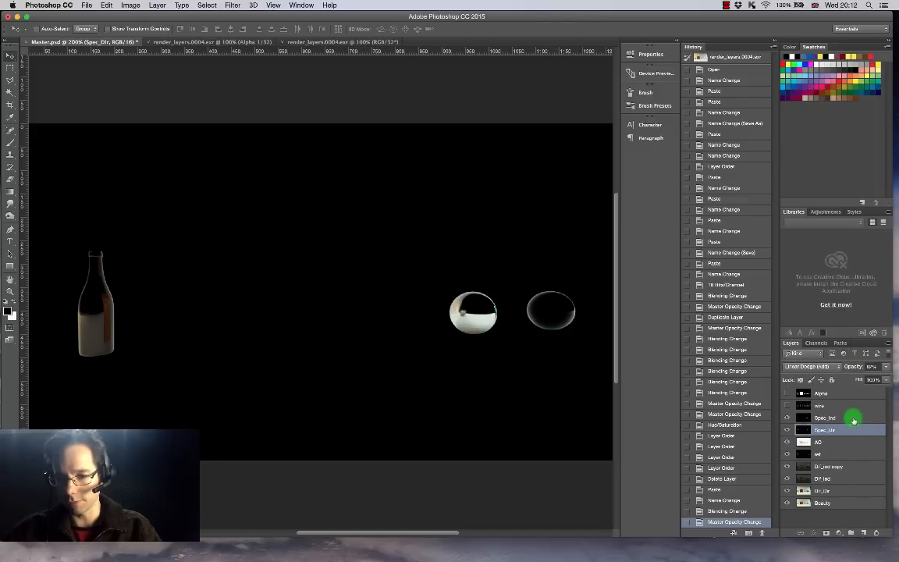
click(853, 420)
click(812, 366)
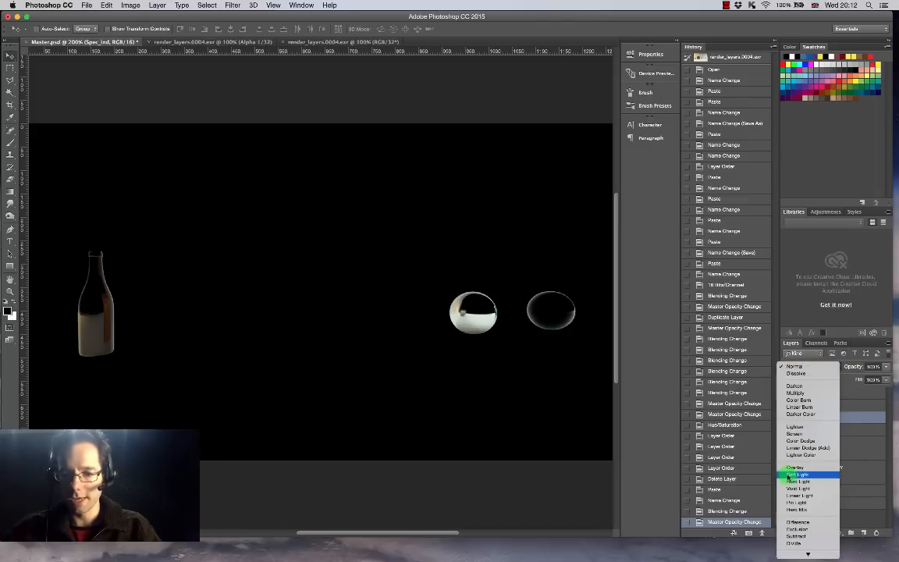
click(798, 433)
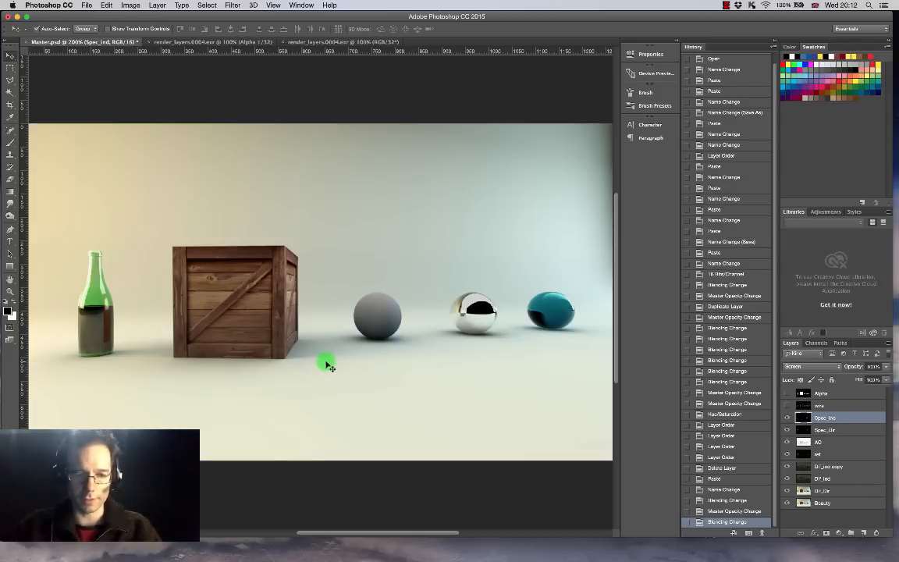
Step: Raise the Spec_Ind layer's saturation to about +55 with Hue/Saturation and lower its opacity to about 79%
key(super+u)
mouse_move(501, 148)
mouse_down()
mouse_move(527, 150)
mouse_move(502, 148)
mouse_move(518, 152)
mouse_up()
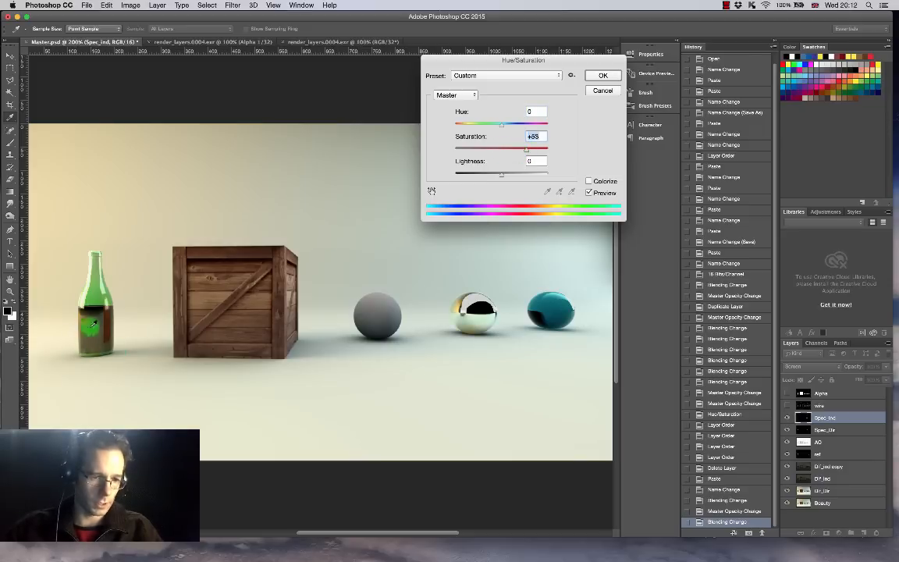
click(608, 78)
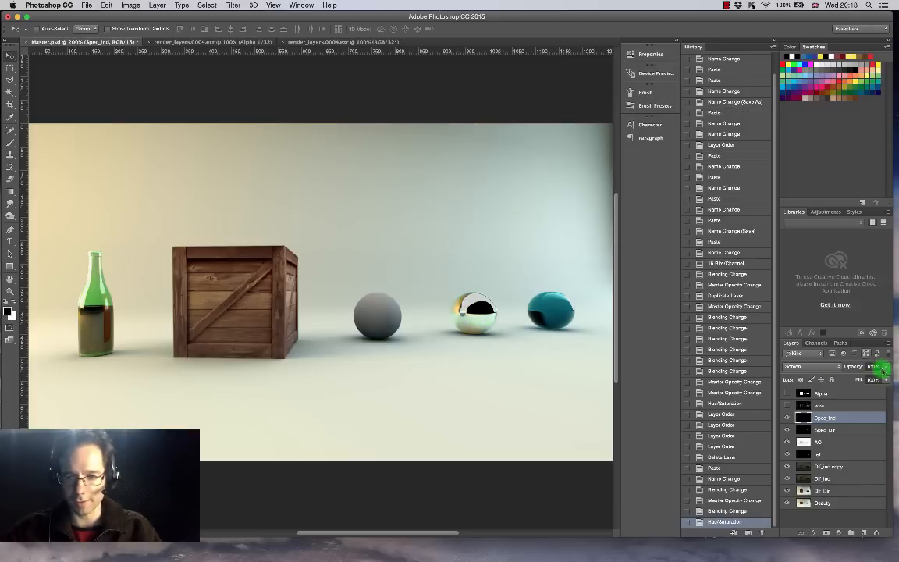
drag(884, 380, 880, 380)
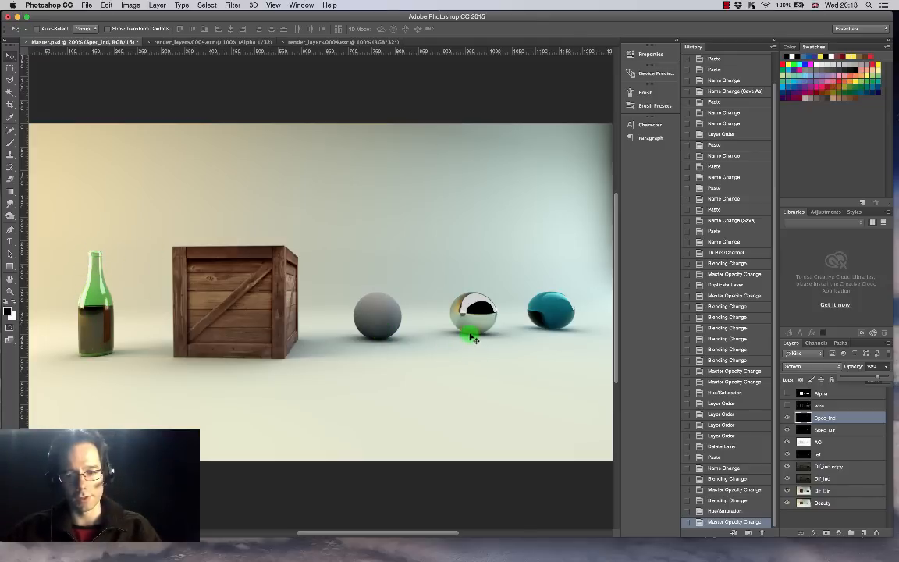
Step: Show the Alpha layer, select its entire canvas, and hide the layer again
click(843, 396)
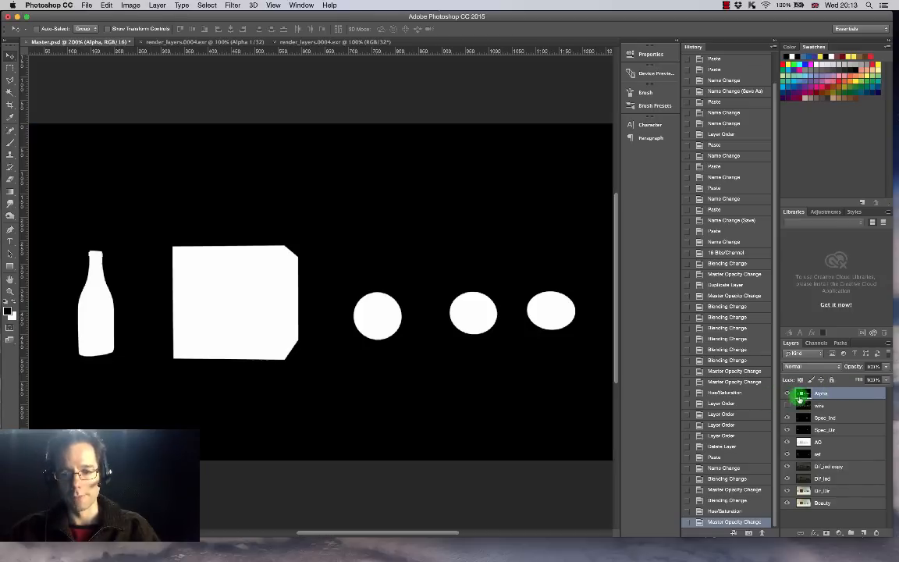
click(786, 393)
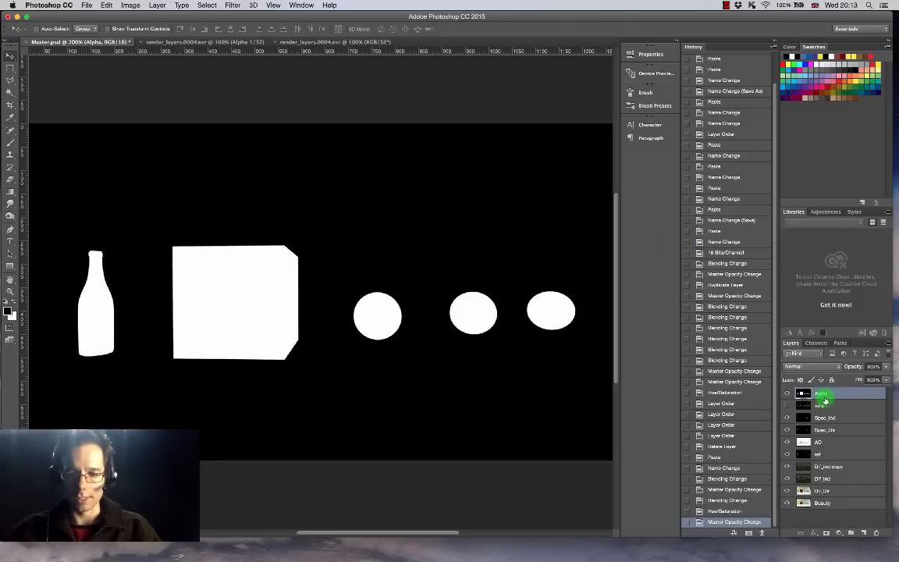
key(super+a)
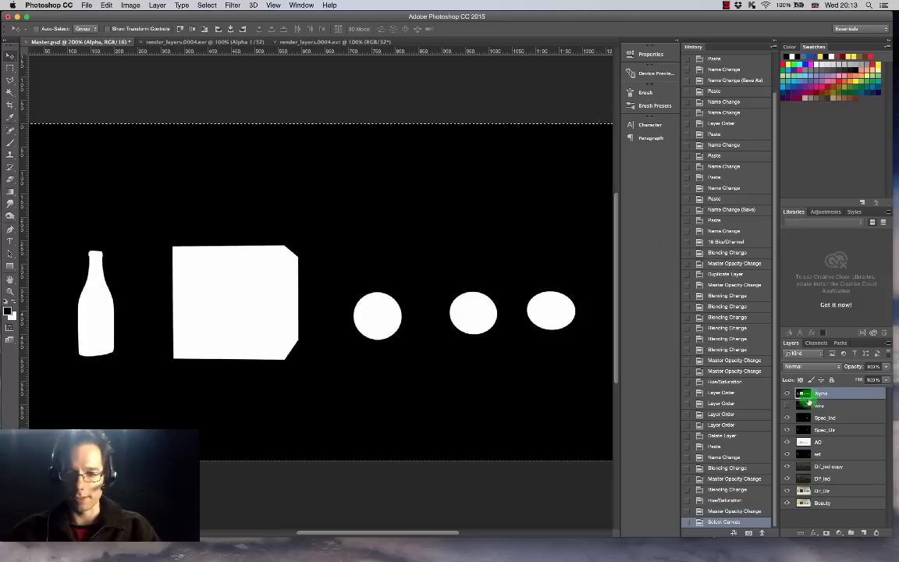
click(786, 393)
Step: Clear the full-canvas selection and draw a rectangular marquee around the upper part of the bottle with Spec_Ind active
click(835, 417)
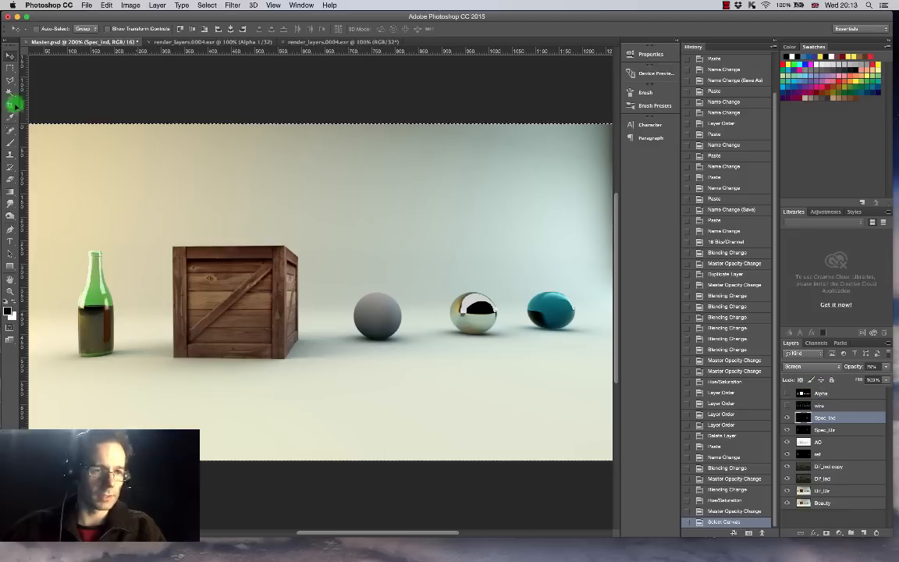
click(11, 68)
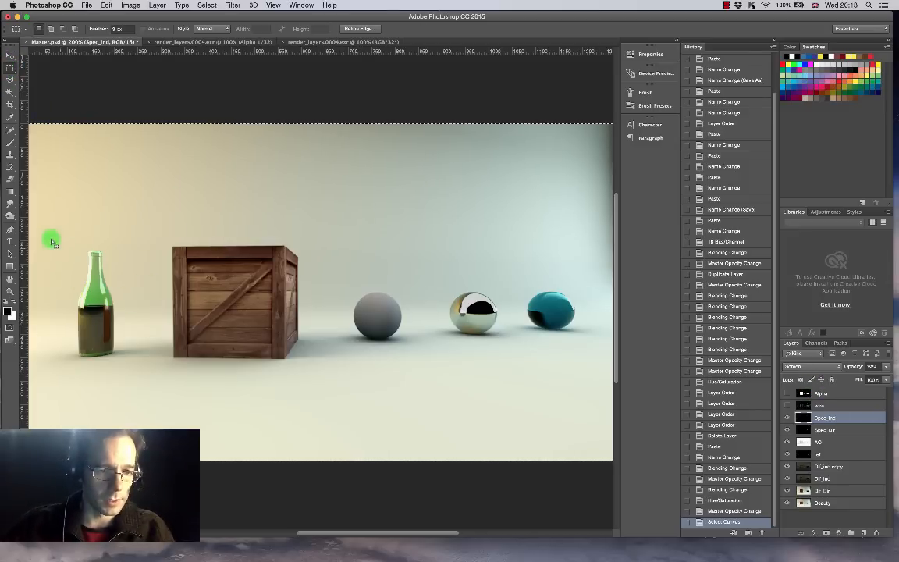
click(102, 331)
drag(102, 332, 100, 275)
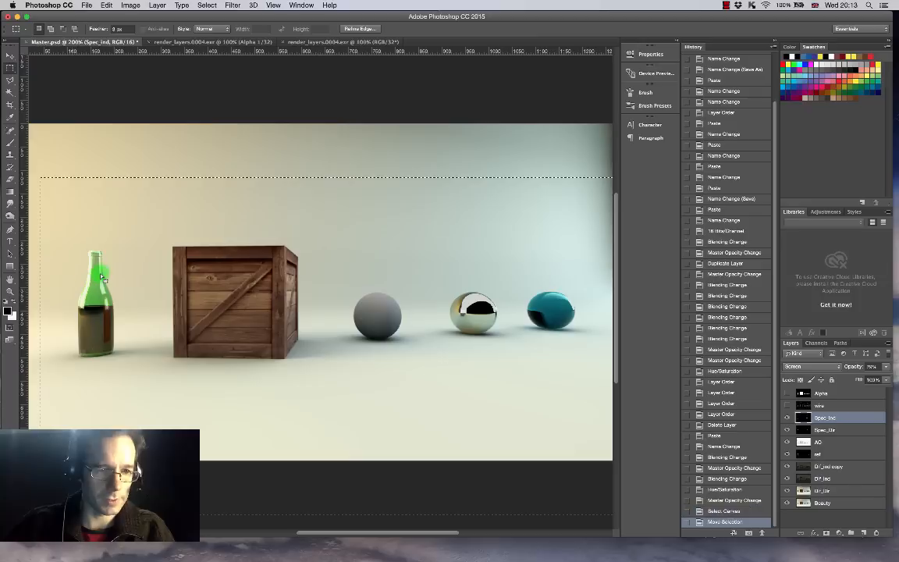
key(super+d)
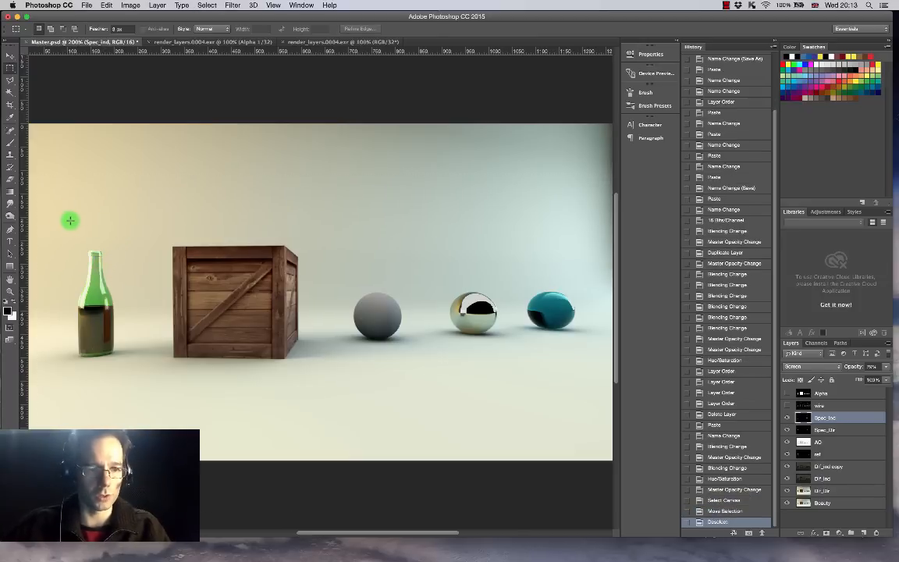
drag(63, 225, 119, 313)
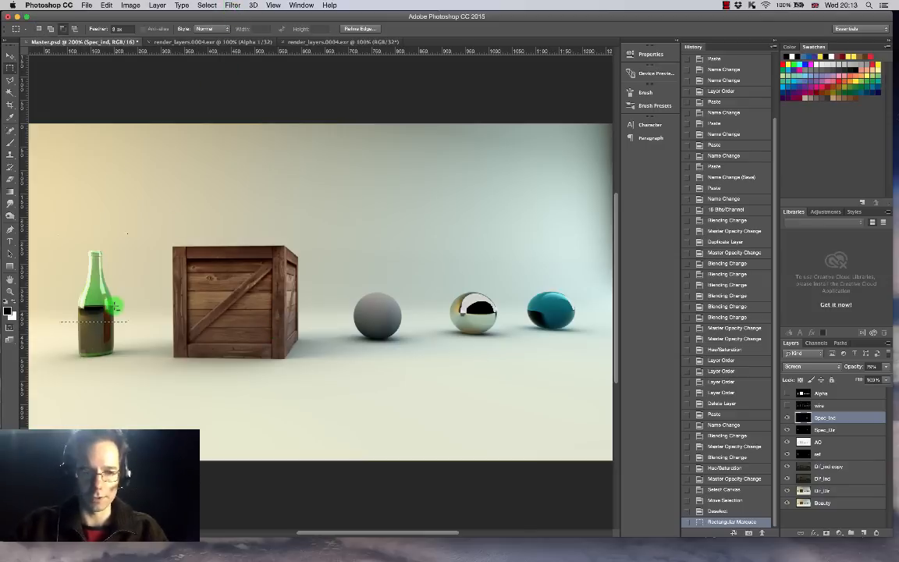
Step: Try a Motion Blur with a distance of 8 pixels on the selected bottle area of Spec_Ind, and undo it
key(super+equal)
key(super+equal)
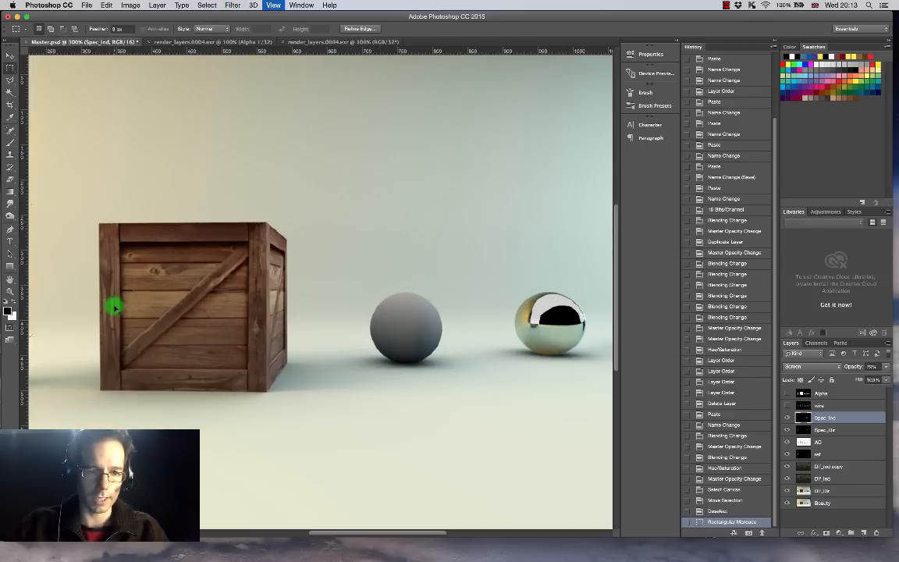
drag(124, 260, 387, 271)
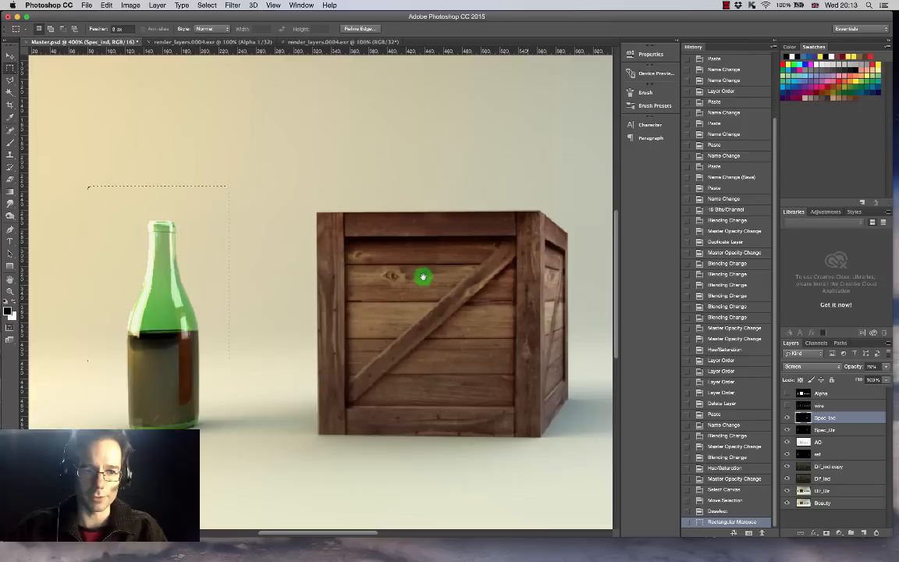
click(232, 6)
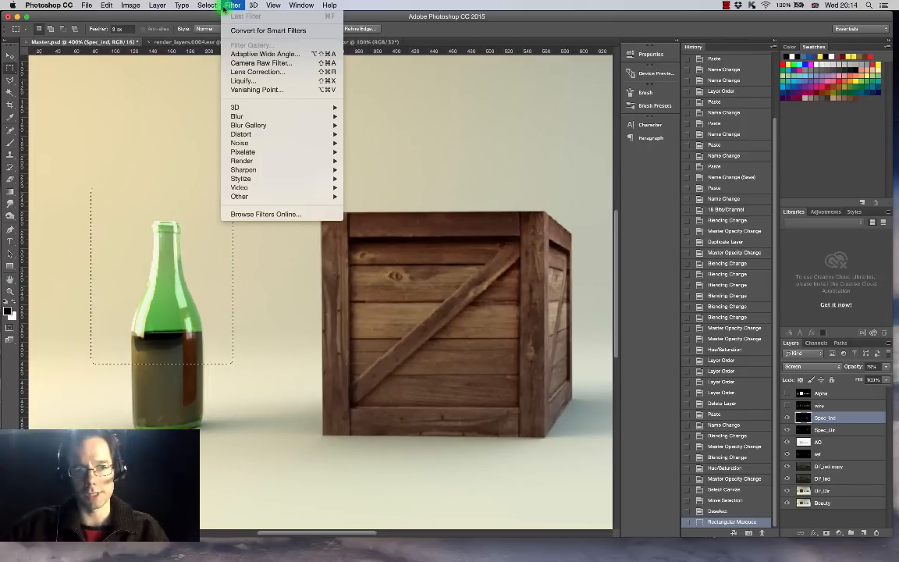
mouse_move(327, 117)
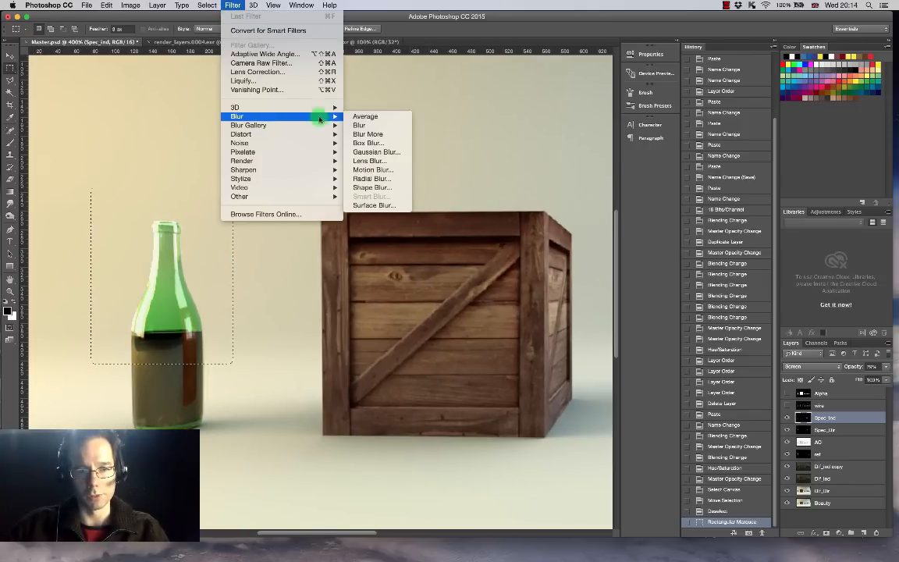
click(375, 169)
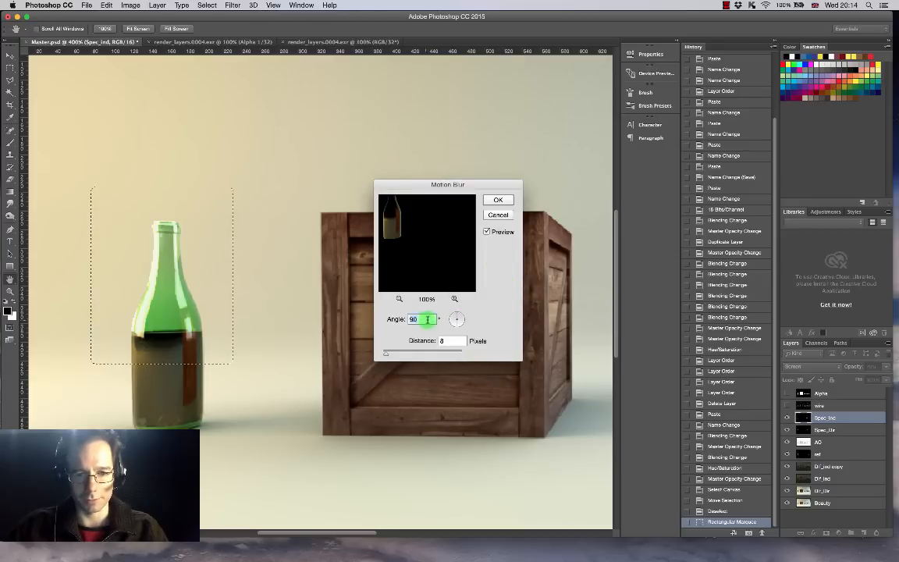
key(Return)
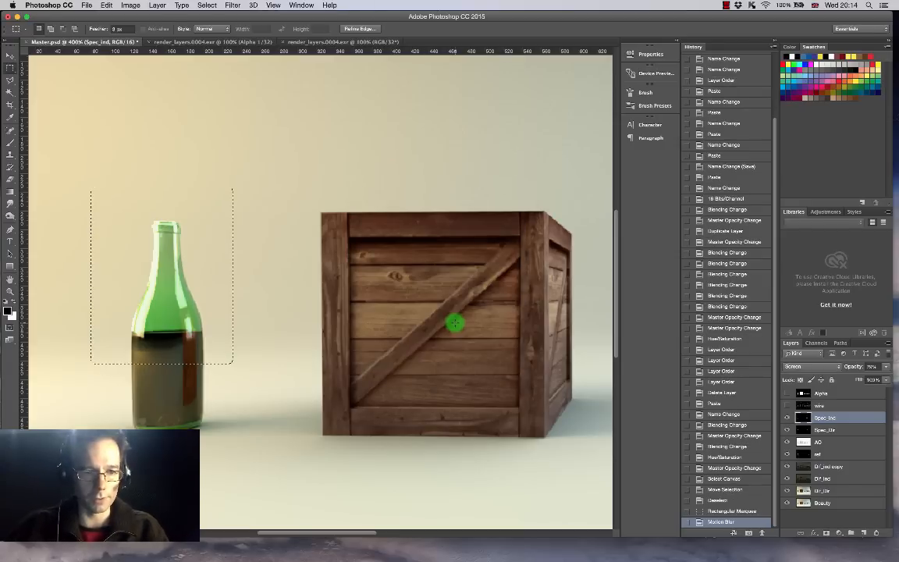
key(super+z)
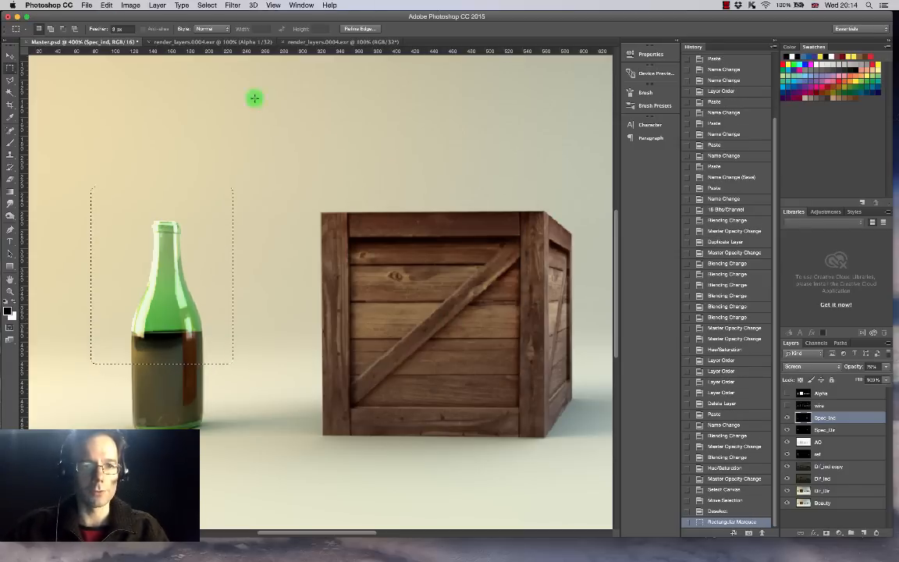
Step: Try a Motion Blur on Spec_Ind with angle 0 and distance 101 pixels, and discard it
click(240, 5)
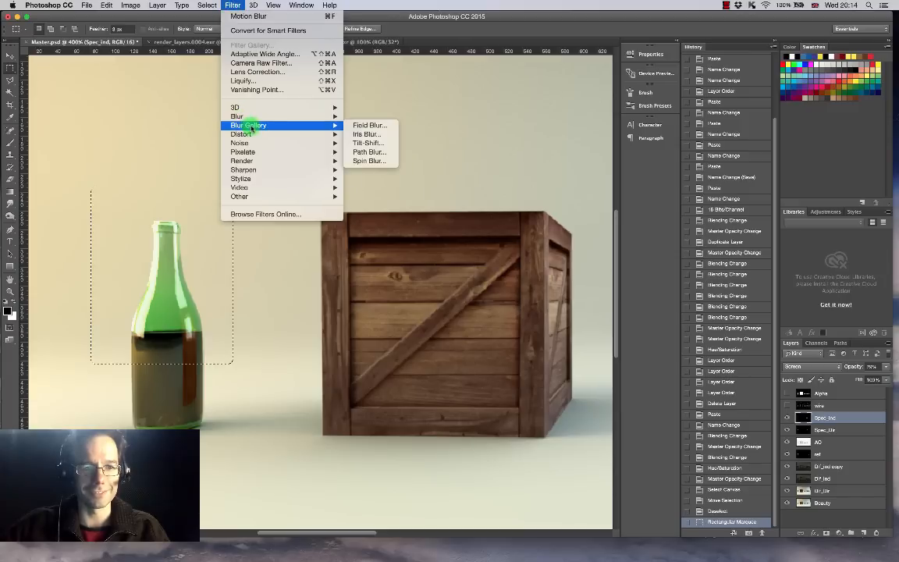
mouse_move(258, 116)
click(367, 170)
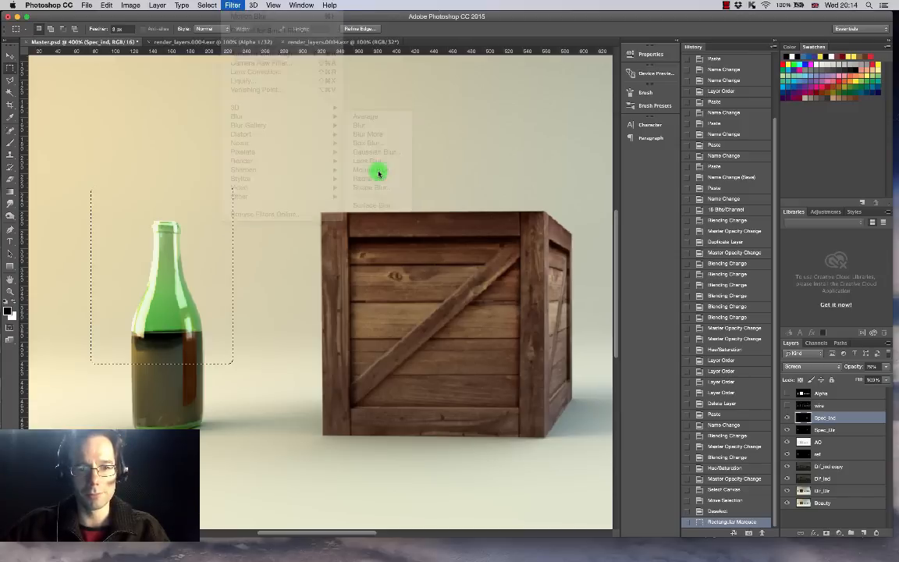
click(423, 319)
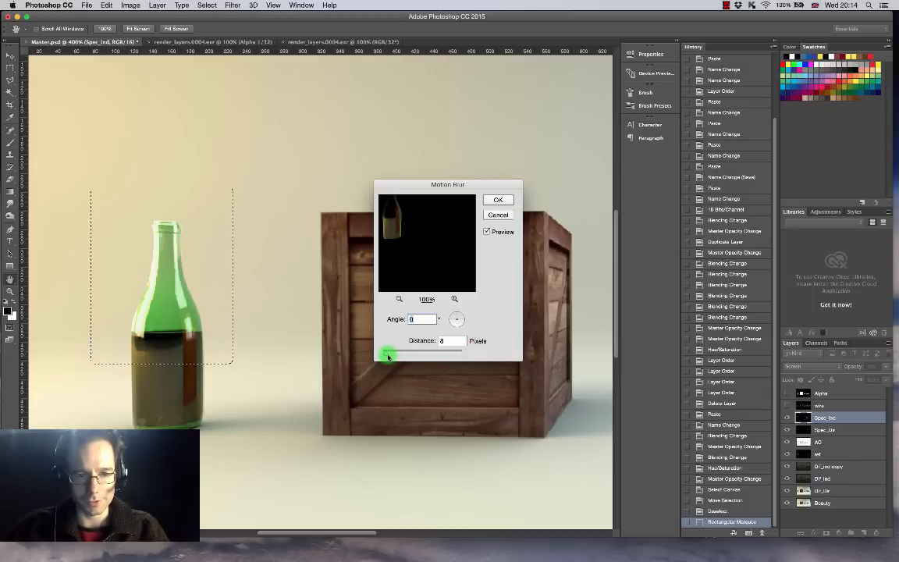
drag(388, 356, 399, 357)
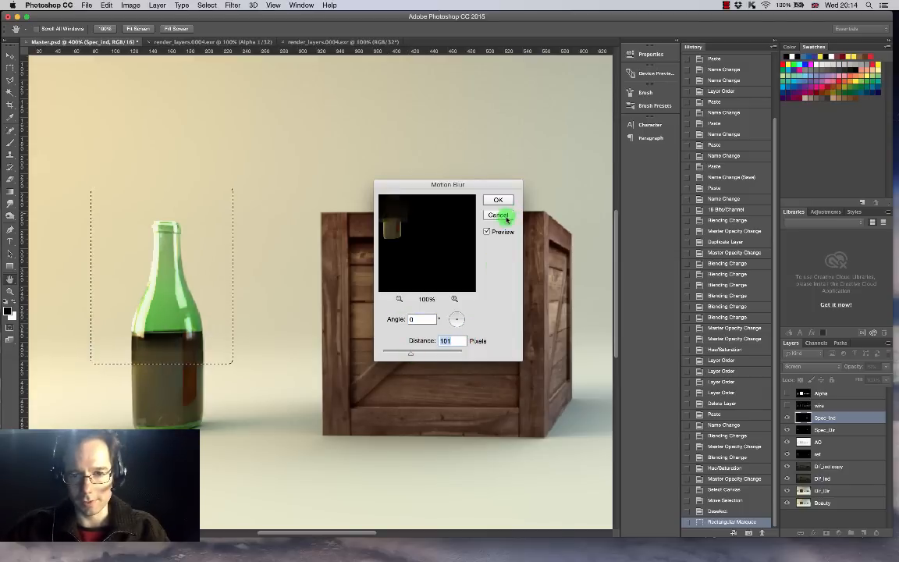
click(503, 216)
Step: Apply a Motion Blur with angle 0 and distance 12 pixels to the selected bottle area of the Spec_Dir layer
click(827, 429)
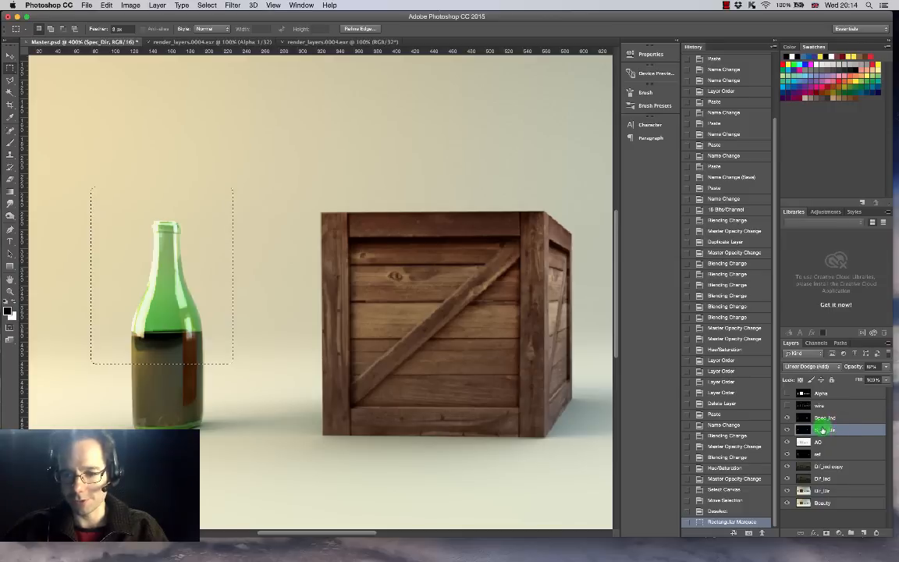
click(233, 6)
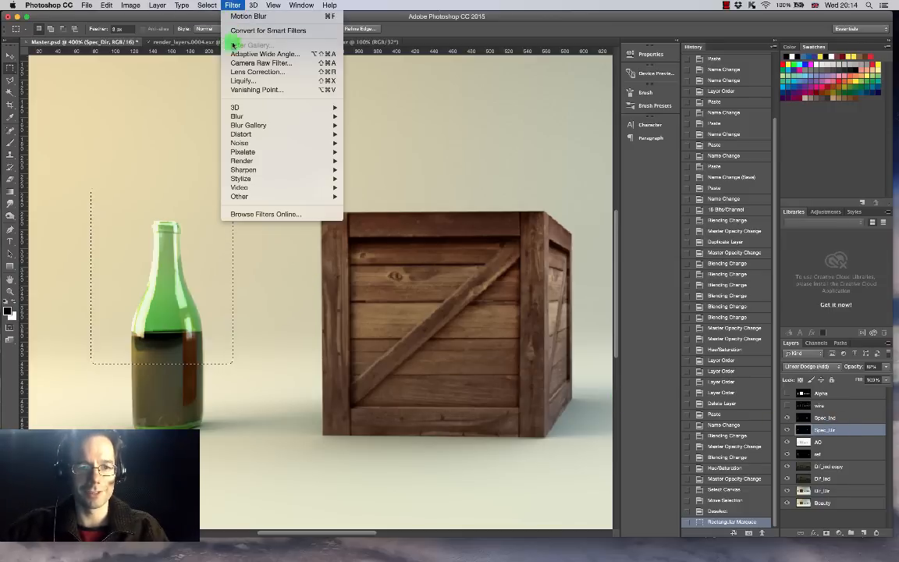
mouse_move(261, 116)
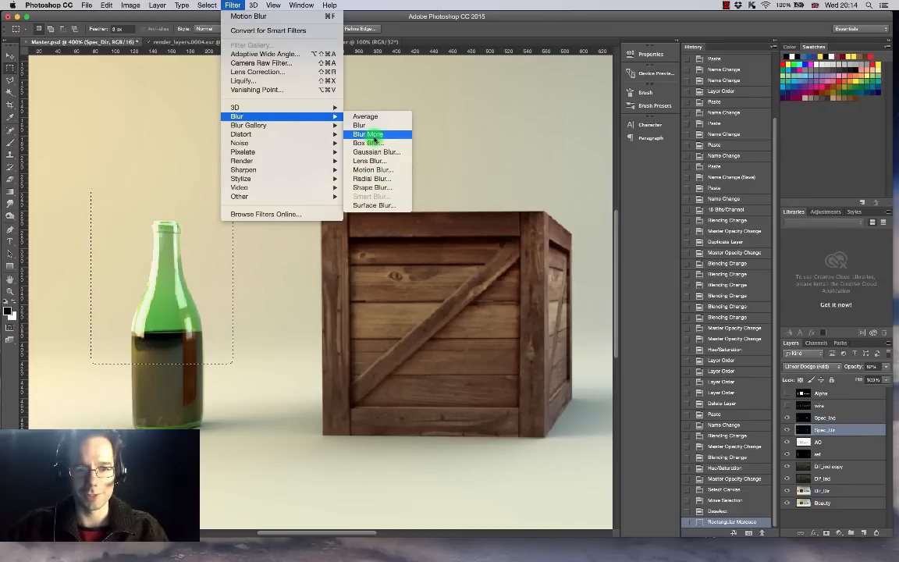
click(374, 170)
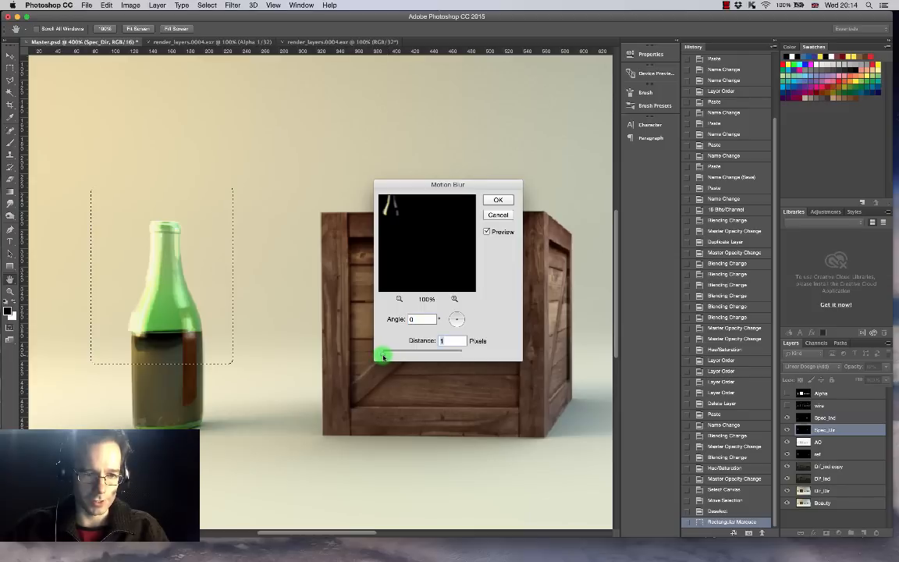
drag(384, 355, 392, 357)
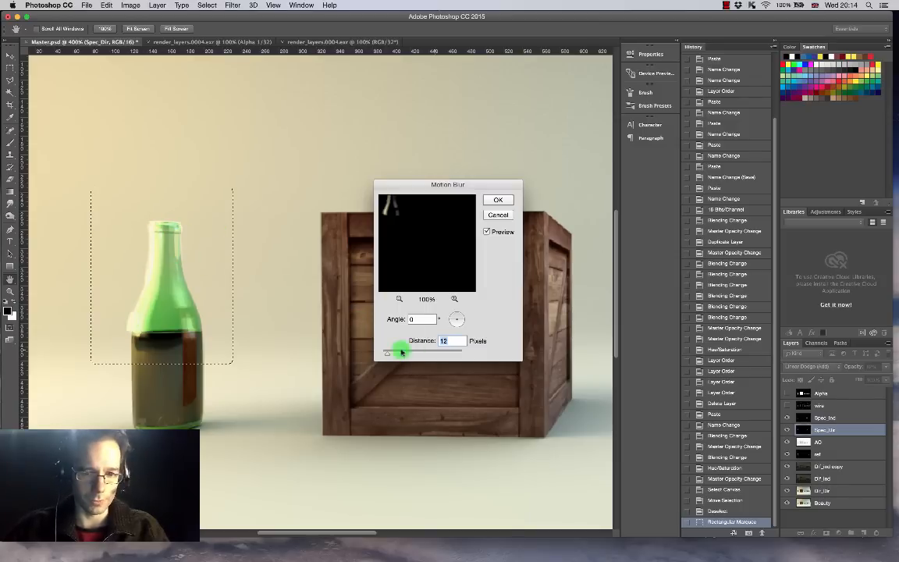
click(498, 200)
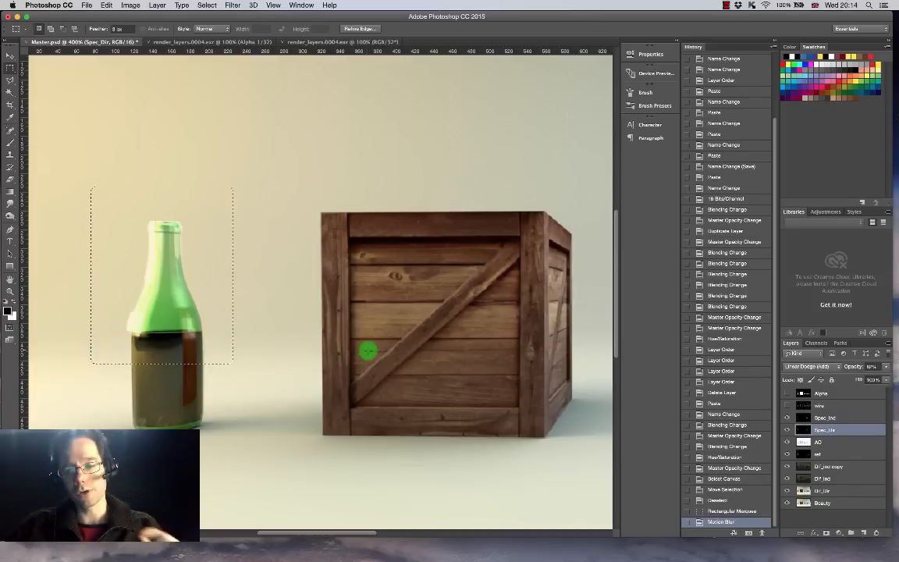
Step: Try adding a layer mask to Spec_Dir from the bottle selection, and undo it
click(819, 395)
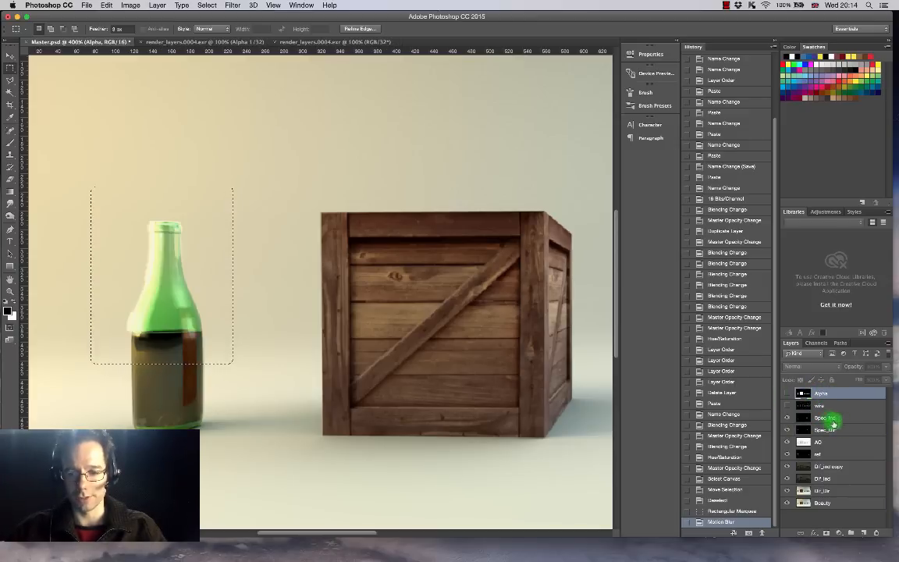
click(829, 430)
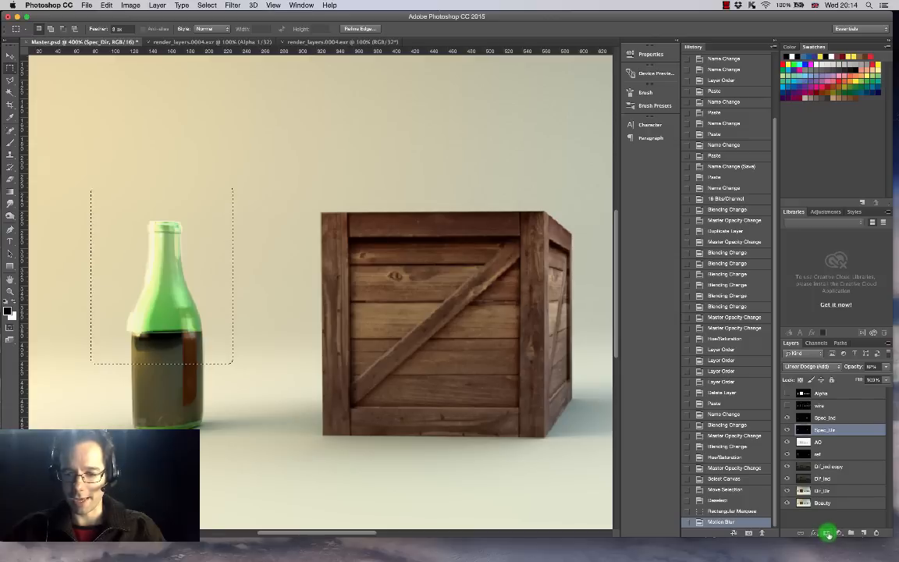
click(830, 535)
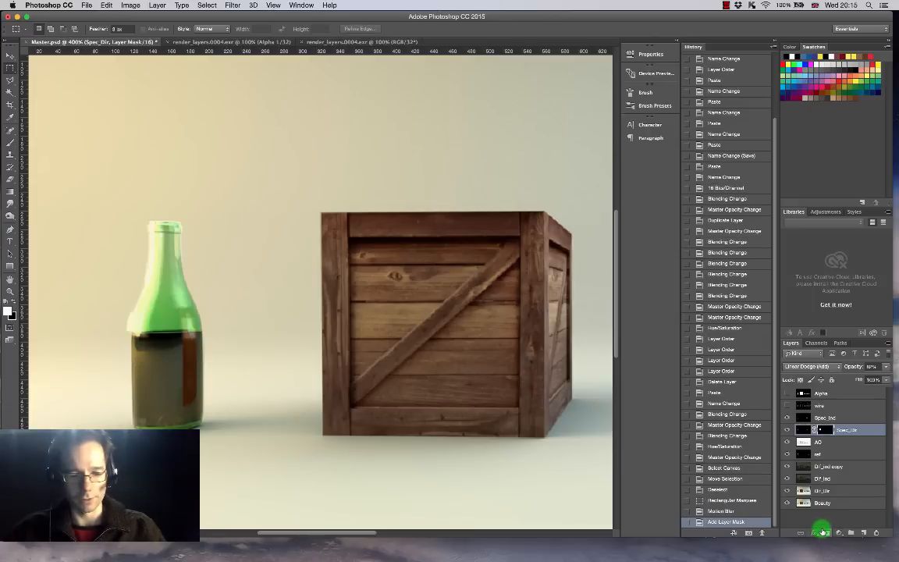
key(super+z)
Step: Clear the selection, add a blank layer mask to Spec_Dir, and display the mask itself on the canvas
key(super+d)
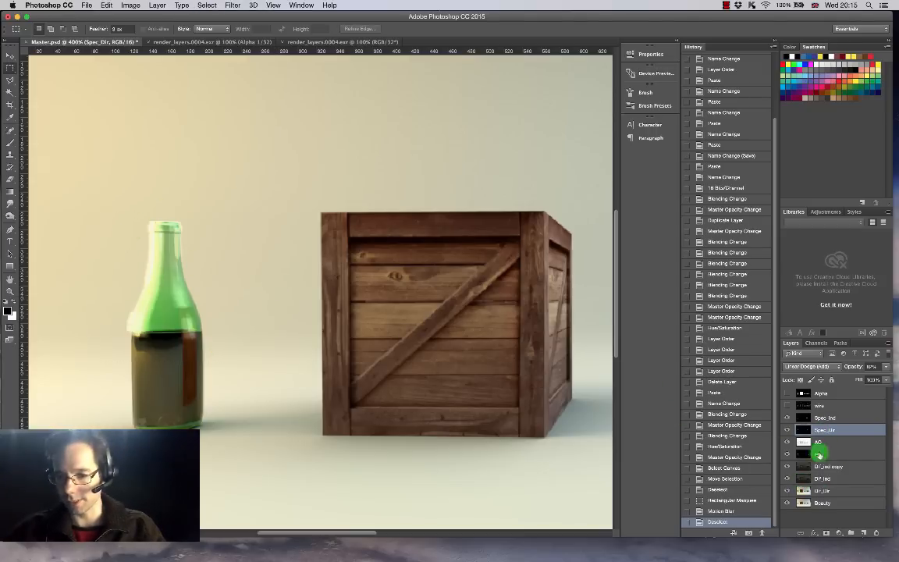
click(830, 535)
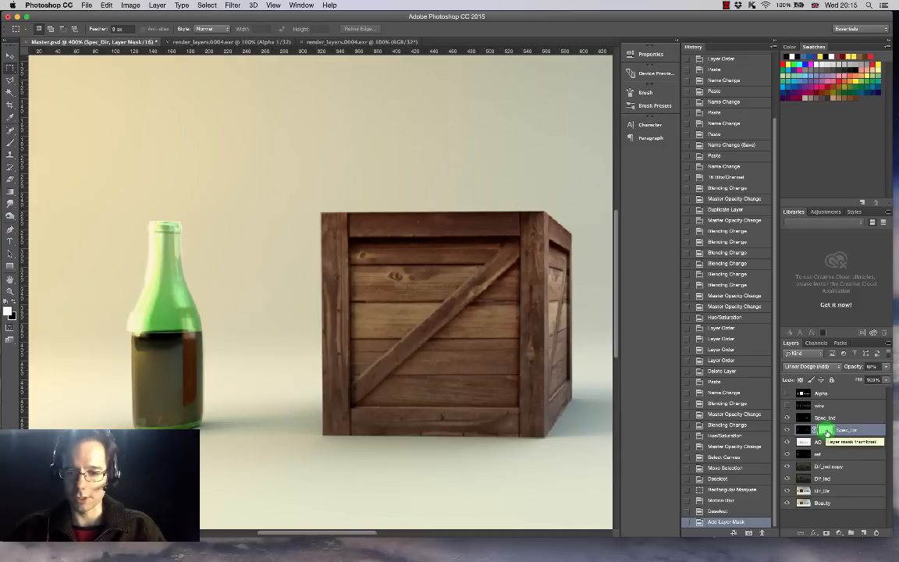
alt+click(826, 430)
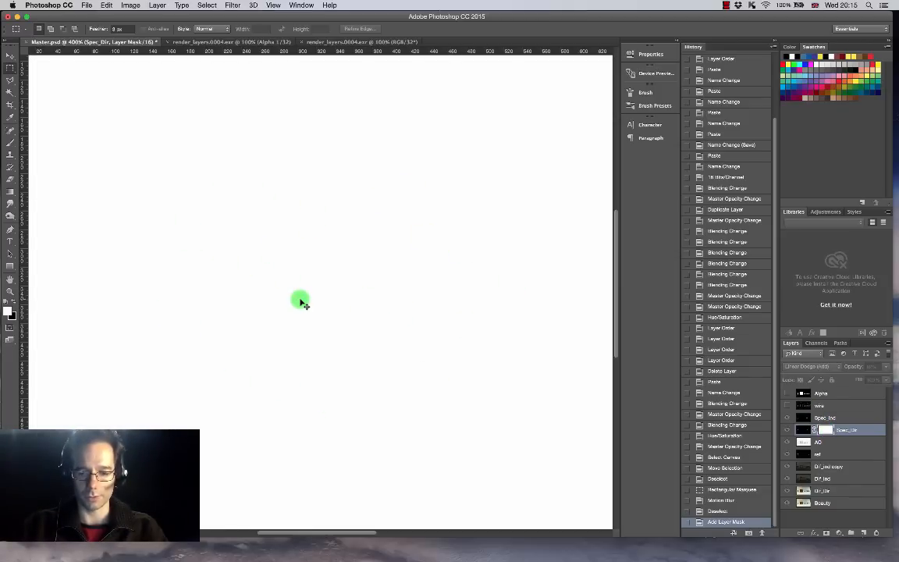
key(super+minus)
key(super+minus)
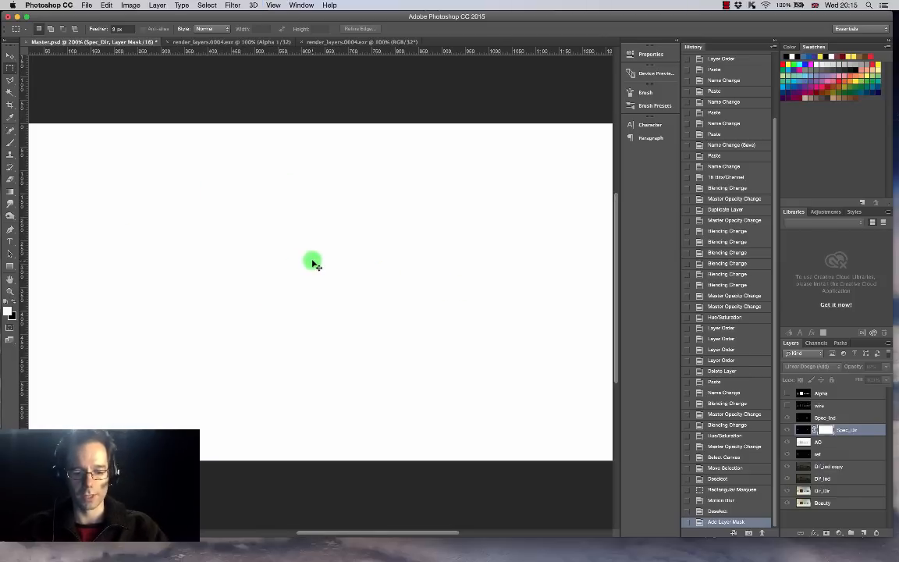
Step: Paste the copied alpha image into the Spec_Dir layer mask and return to the layer's composite, inspecting the bottle up close
key(super+v)
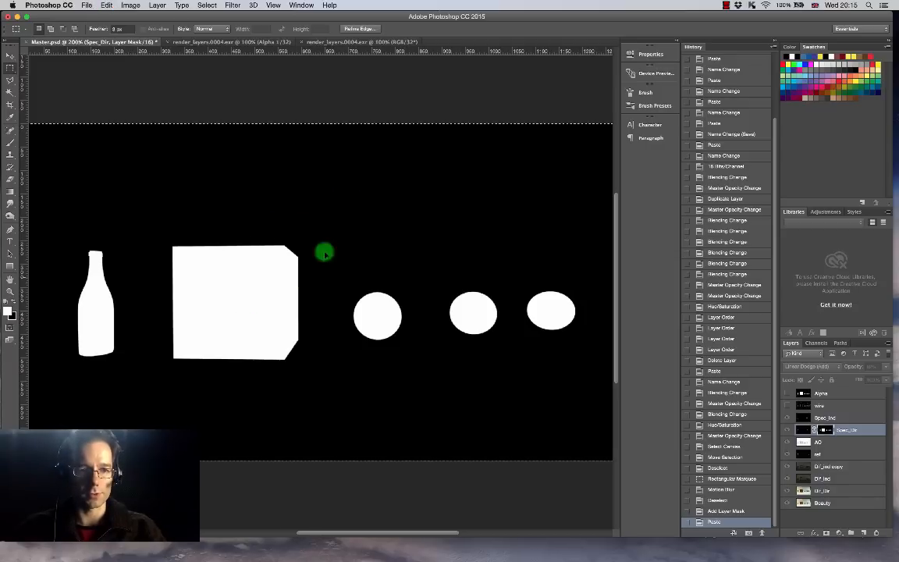
click(802, 432)
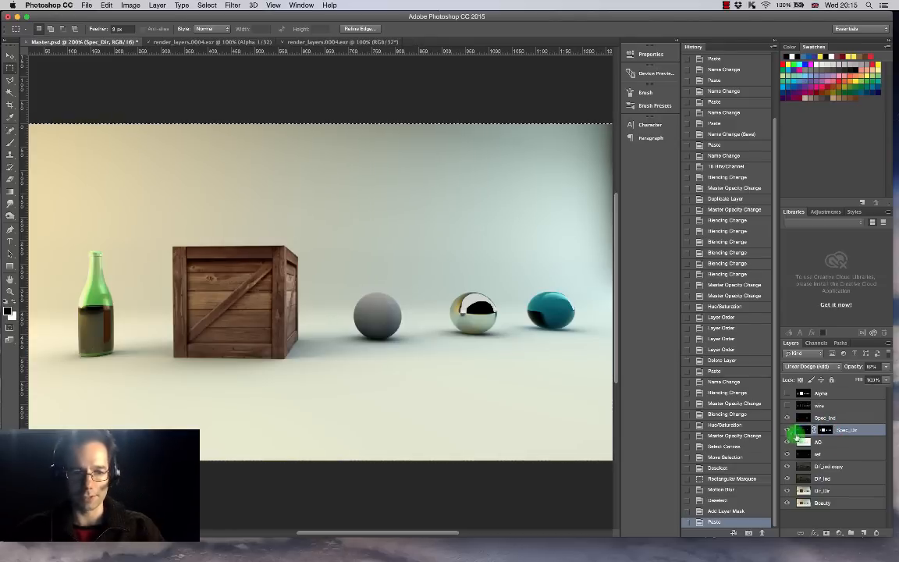
key(super+plus)
key(super+plus)
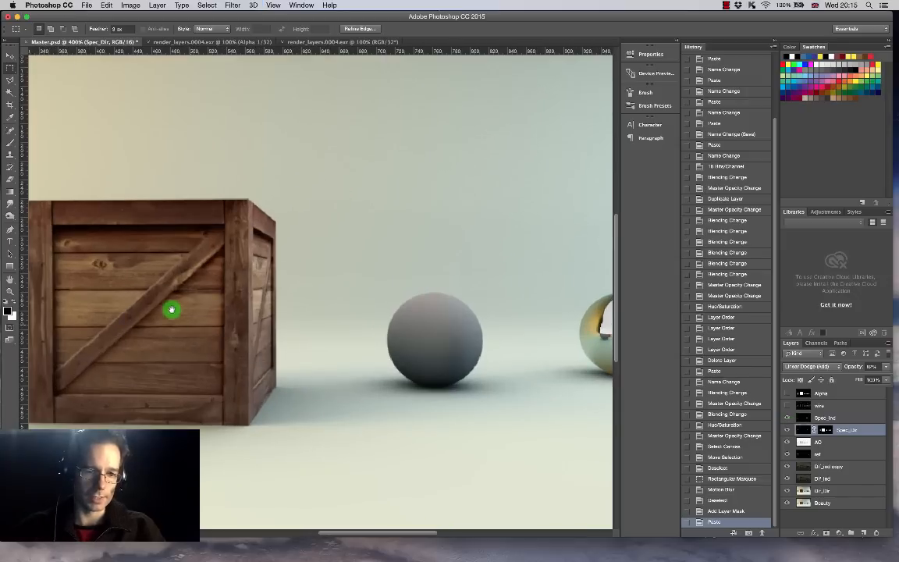
drag(175, 309, 480, 299)
drag(195, 280, 329, 277)
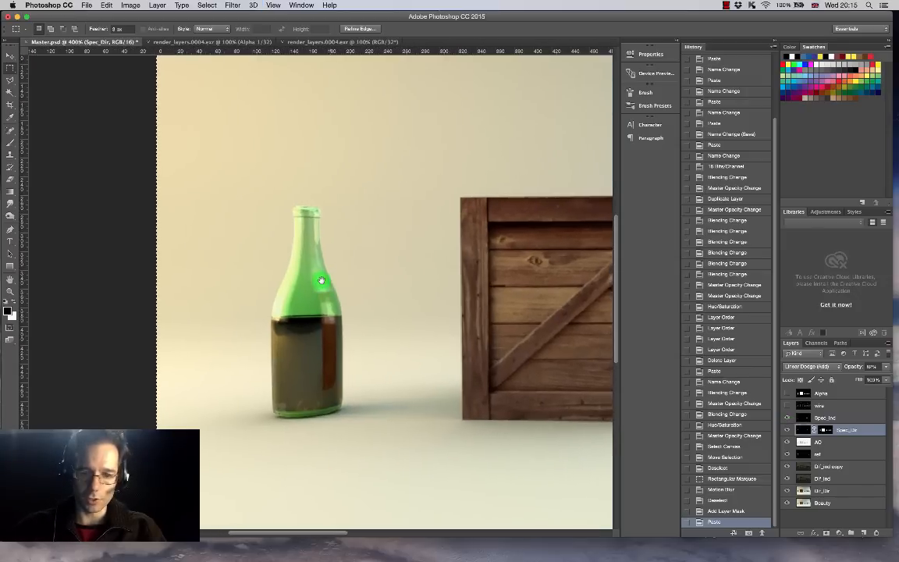
key(super+plus)
key(super+plus)
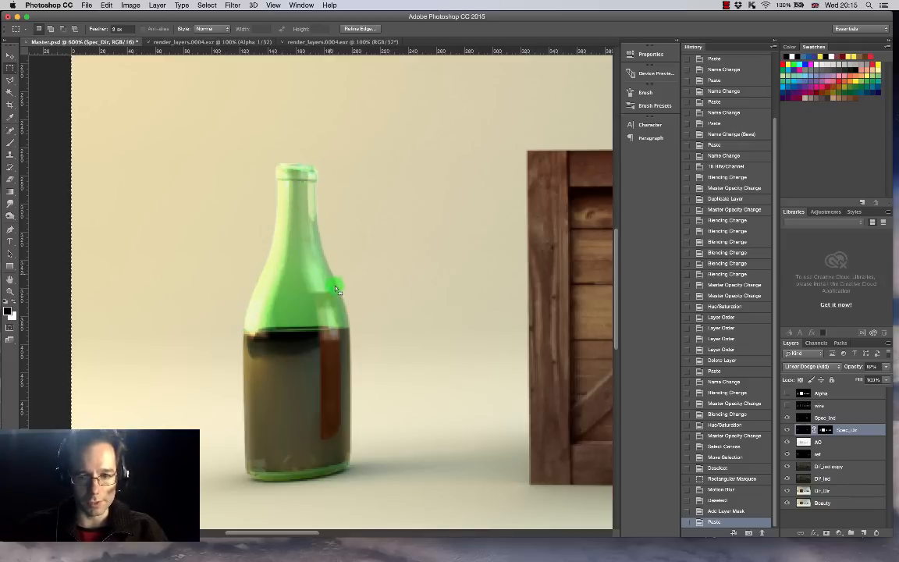
Step: Unlink and relink the Spec_Dir mask, try shifting the layer and mask slightly over the bottle, and undo the move
click(814, 431)
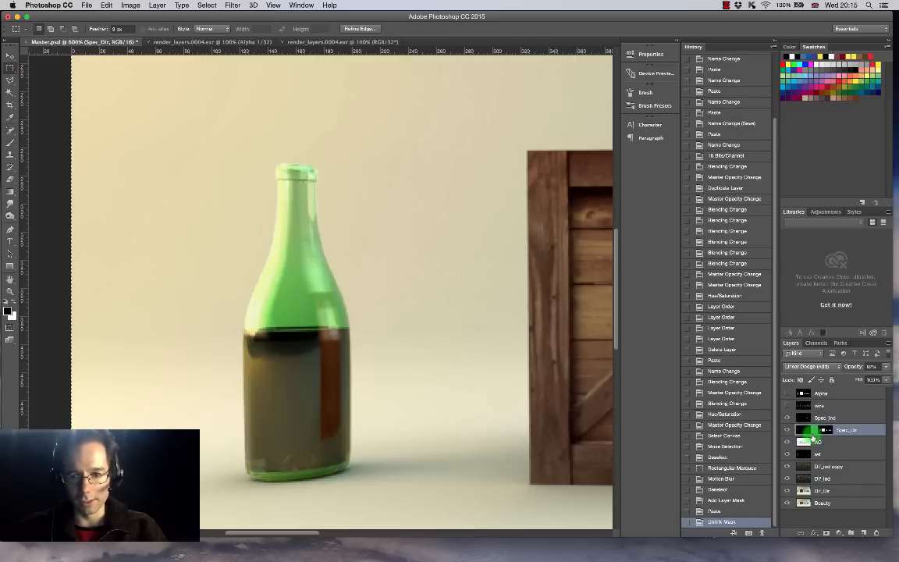
click(814, 430)
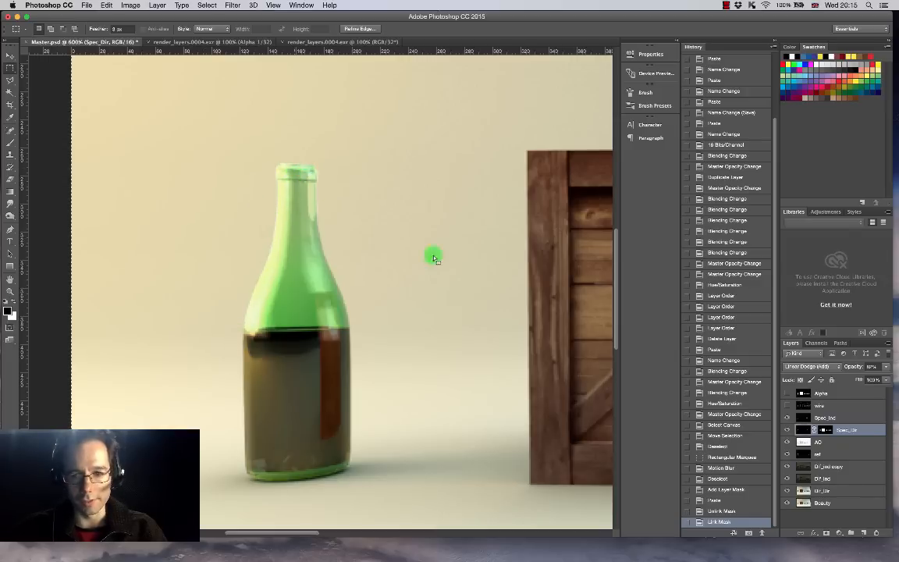
click(827, 430)
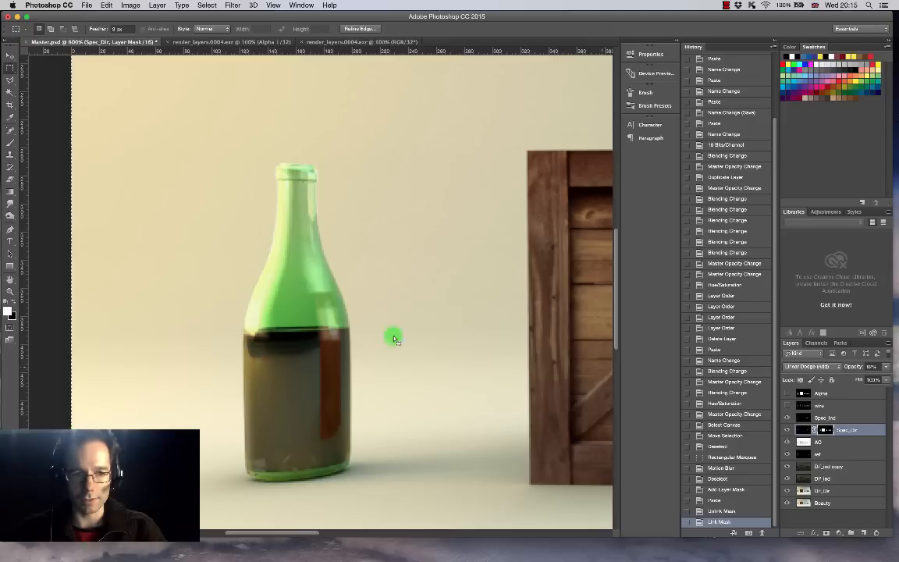
click(10, 56)
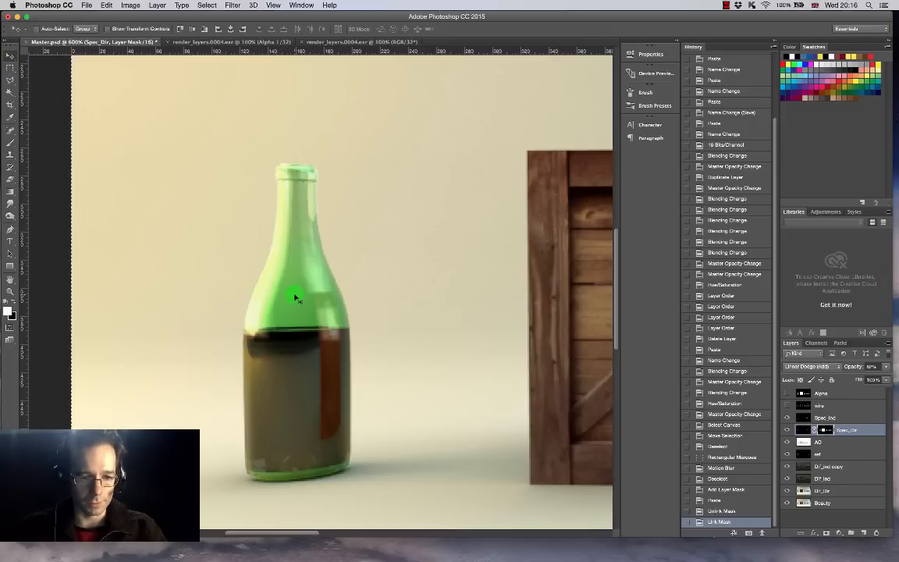
mouse_move(293, 299)
mouse_down()
mouse_move(307, 300)
mouse_move(279, 291)
mouse_up()
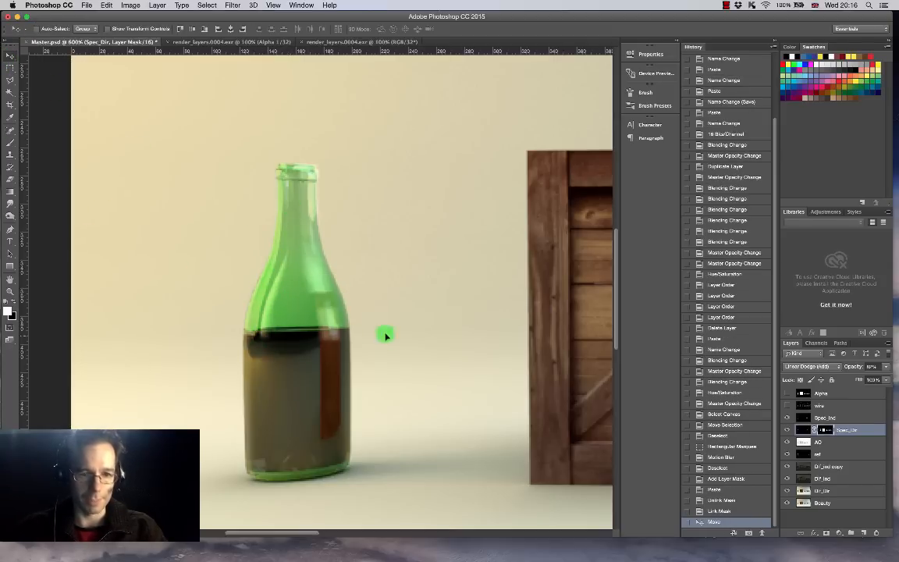
key(super+z)
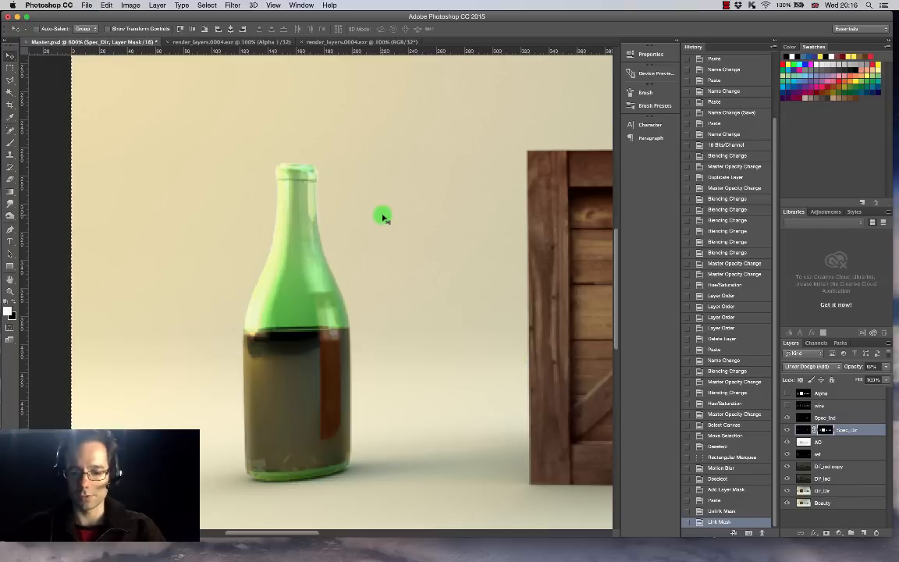
key(super+minus)
key(super+minus)
key(super+minus)
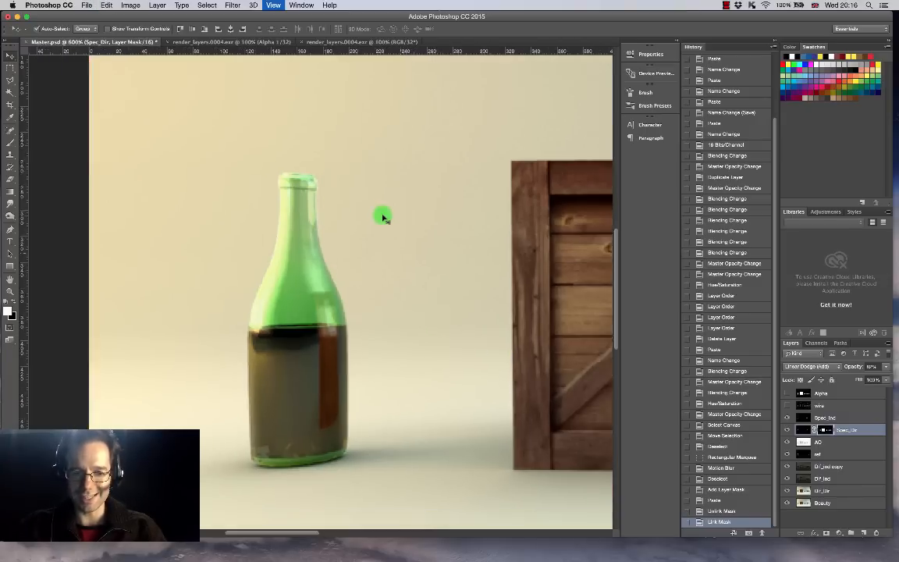
key(super+minus)
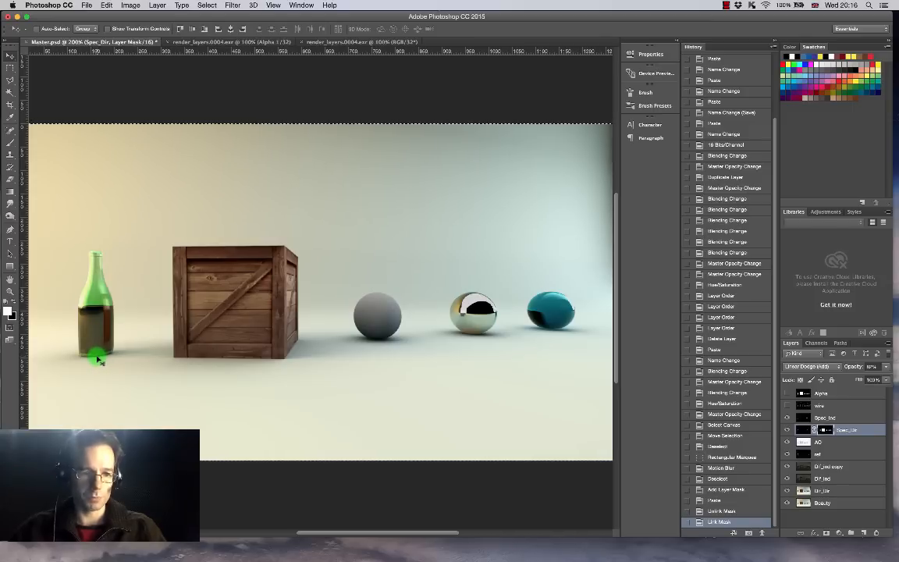
click(819, 454)
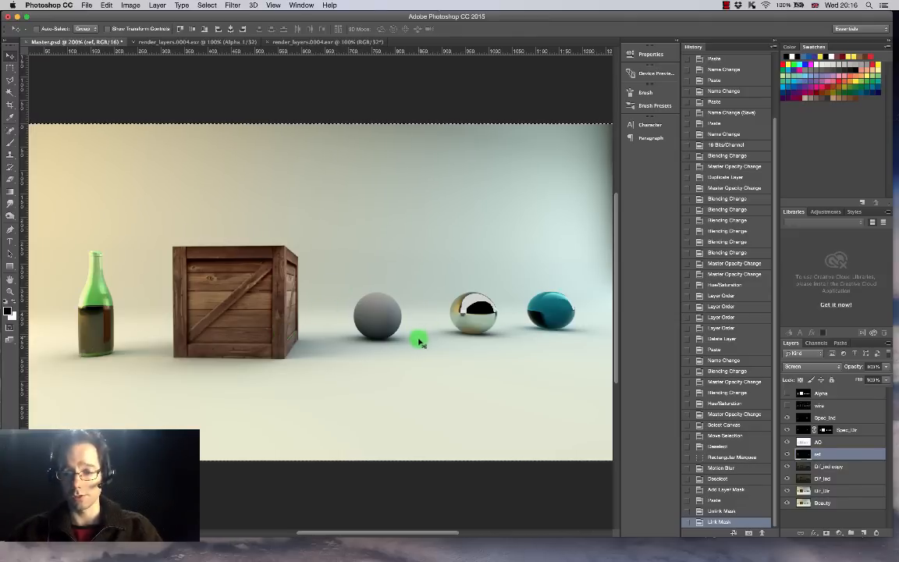
Step: Show the wire layer, invert it to dark lines on white, and set its blending mode to Multiply
click(829, 406)
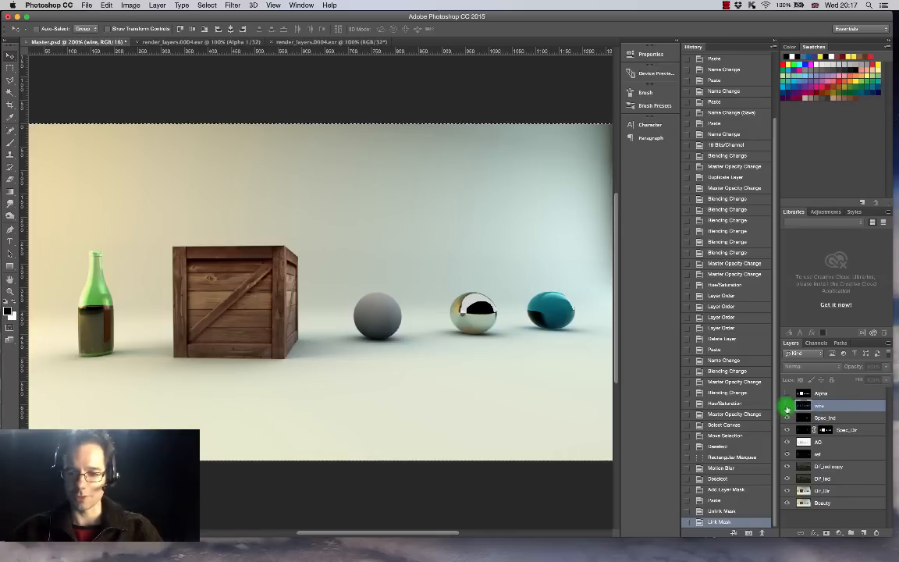
click(787, 406)
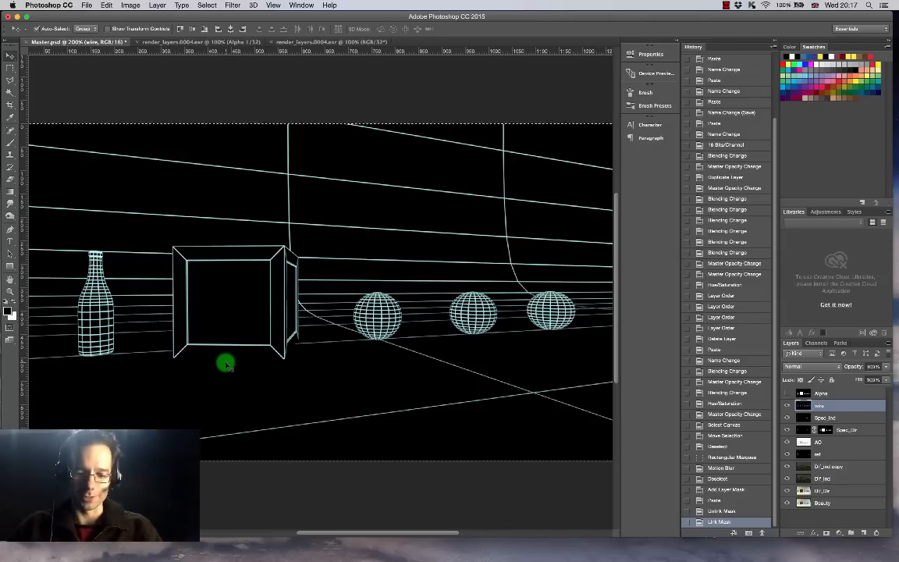
key(super+i)
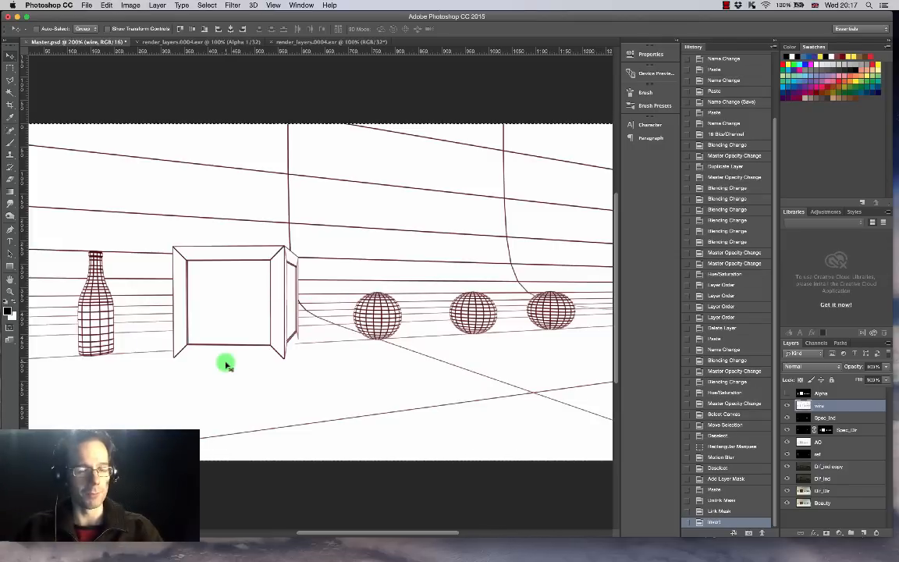
key(super+i)
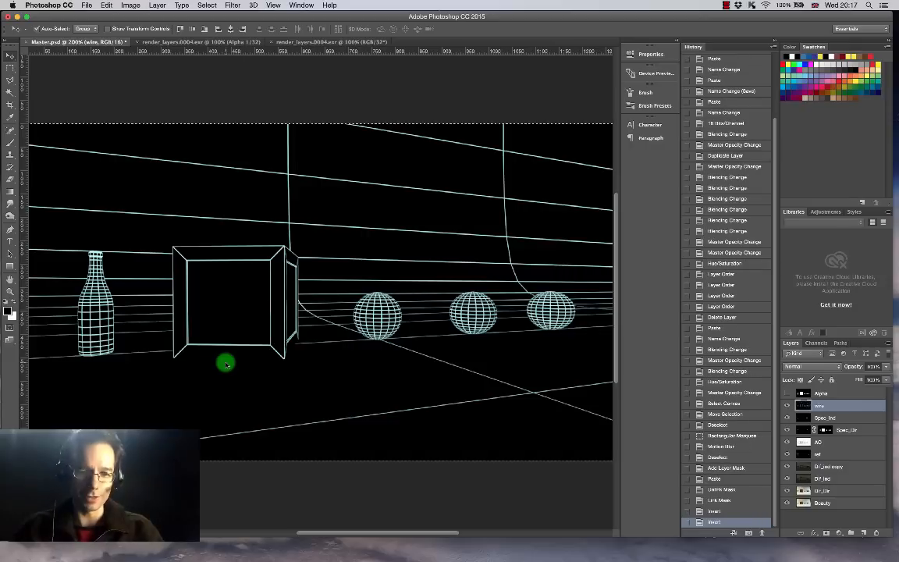
key(super+i)
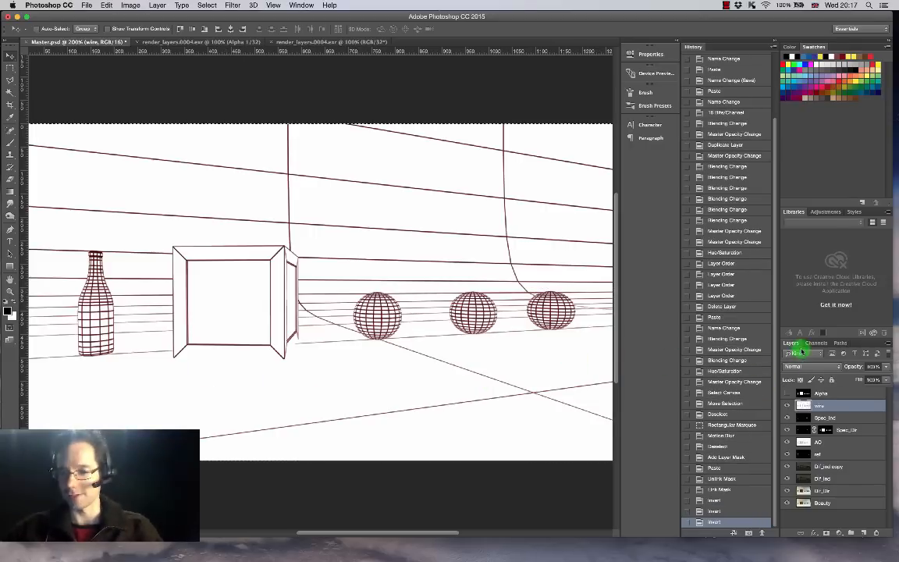
click(810, 366)
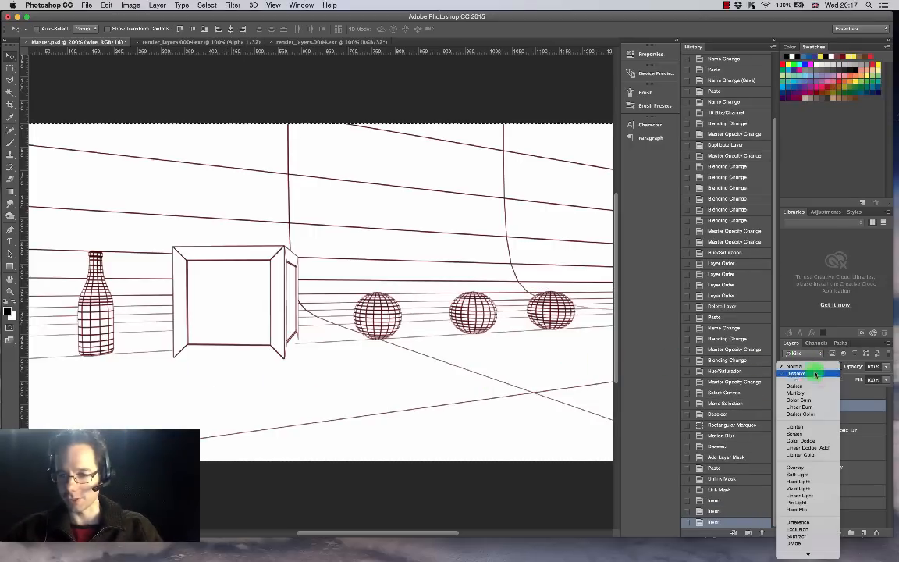
click(816, 393)
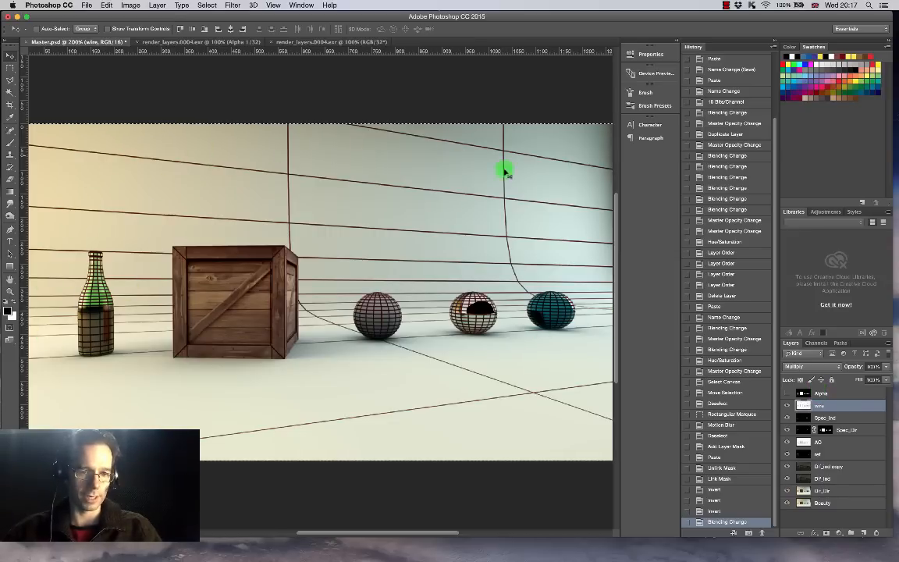
Step: Invert the wire layer back to light lines on black and set its blending mode to Screen
key(super+i)
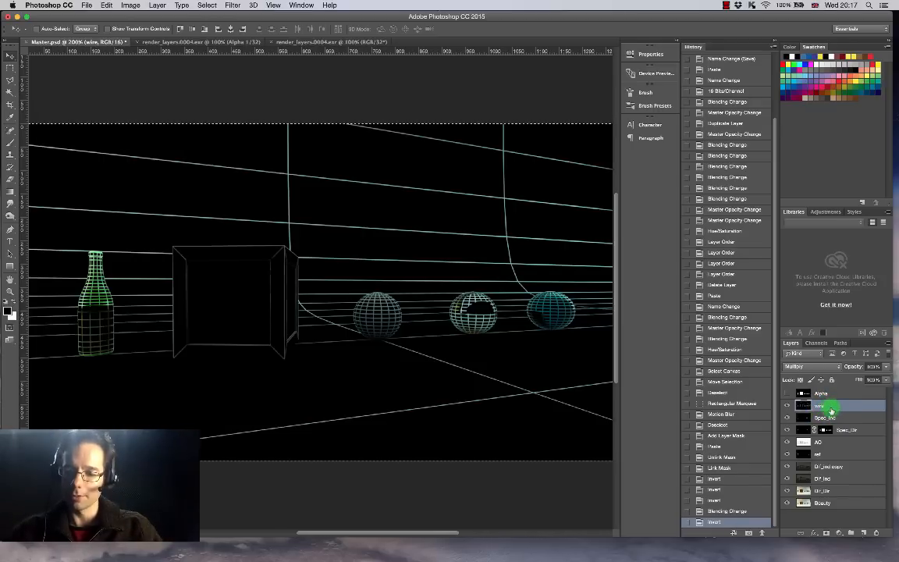
click(812, 366)
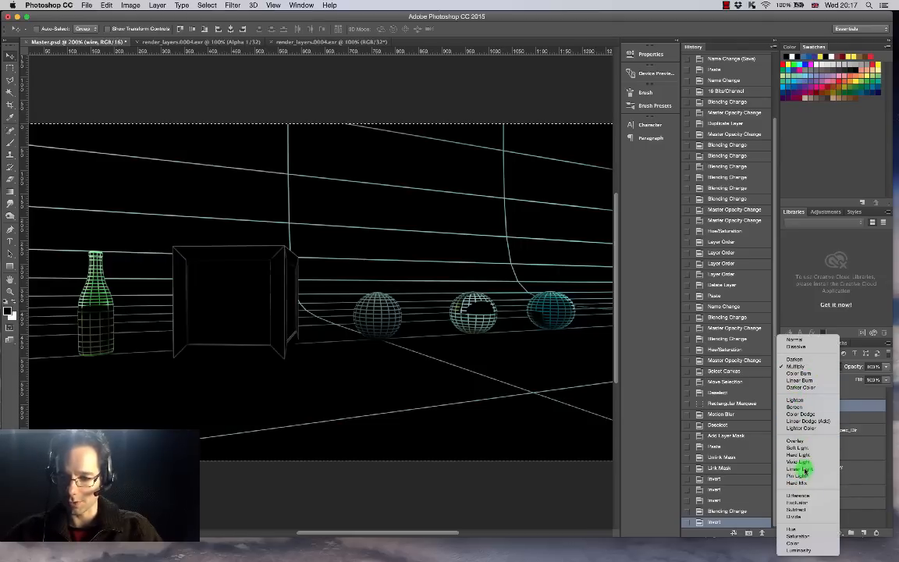
click(799, 408)
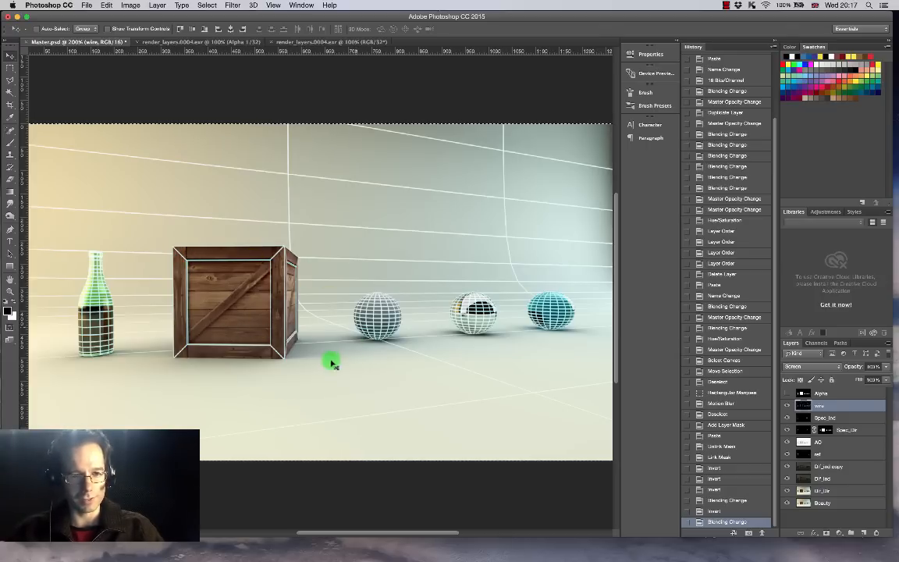
Step: Apply Levels to the wire layer with input black 13 and input white 157
key(super+l)
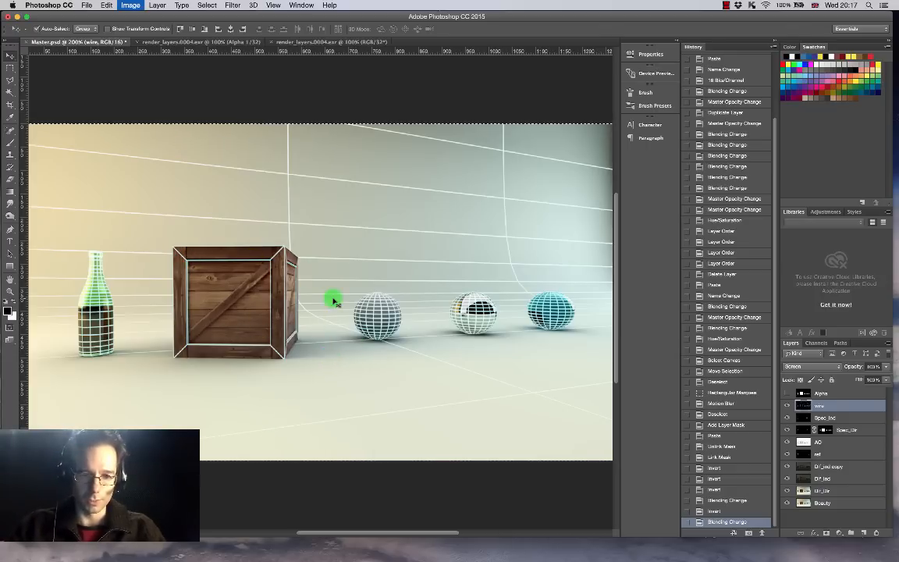
mouse_move(556, 323)
mouse_down()
mouse_move(575, 324)
mouse_move(562, 325)
mouse_up()
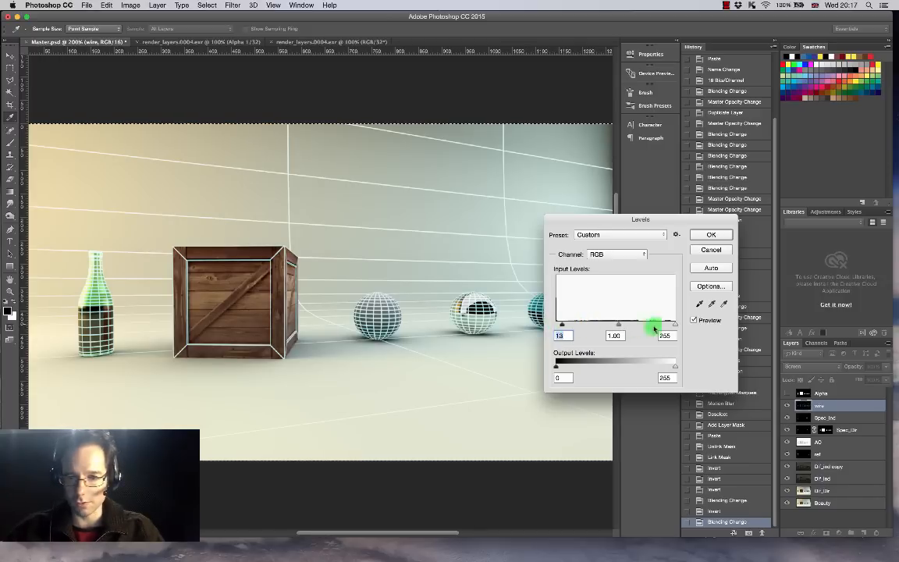
drag(675, 324, 630, 324)
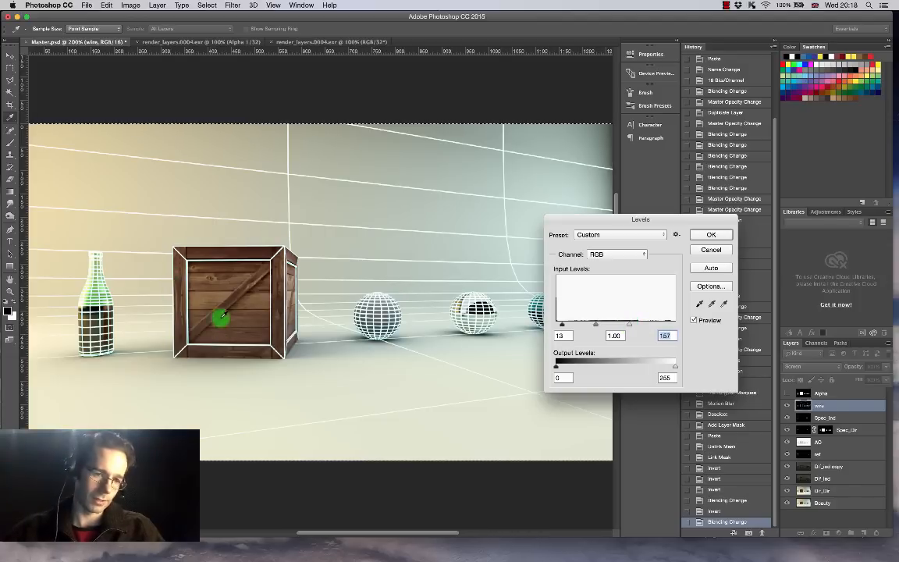
click(711, 234)
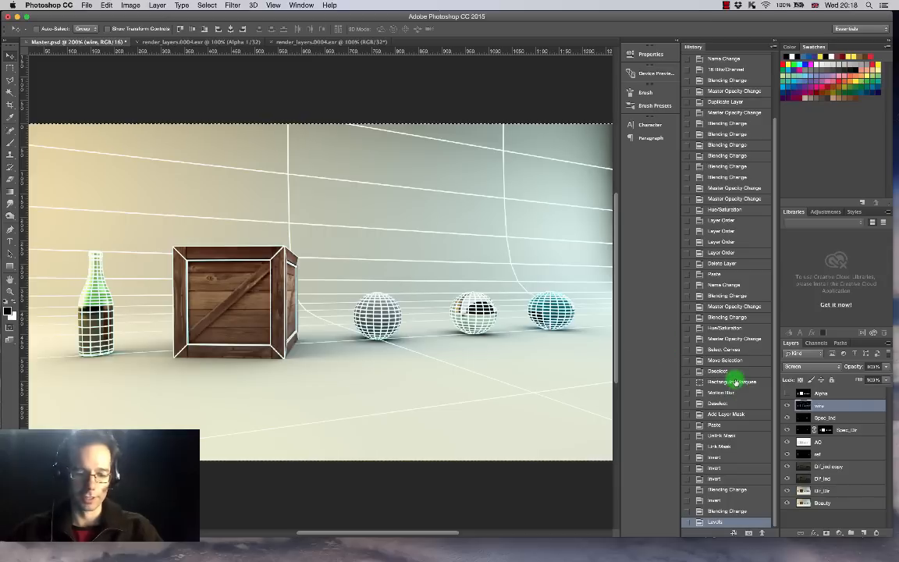
Step: Invert the brightened wire layer to dark lines and switch its blending mode from Screen to Multiply
key(super+i)
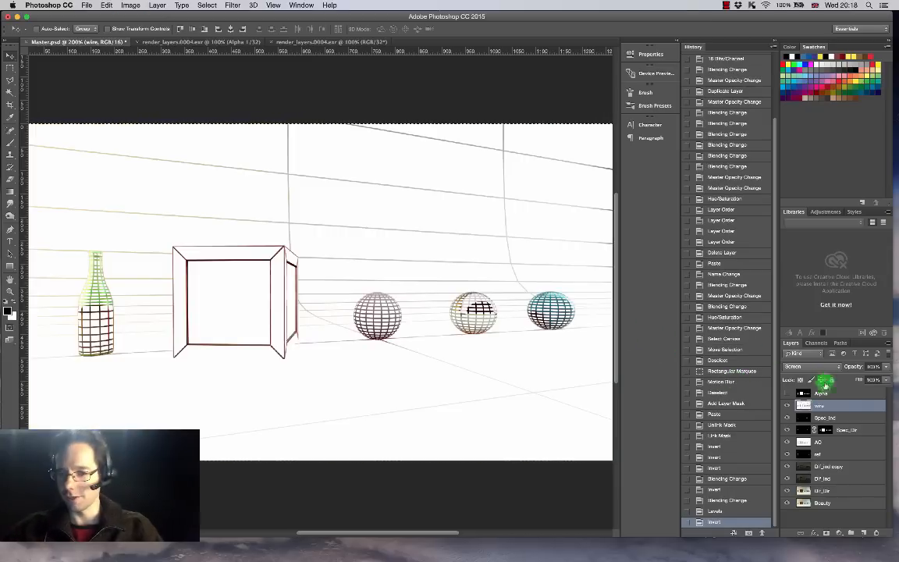
click(821, 368)
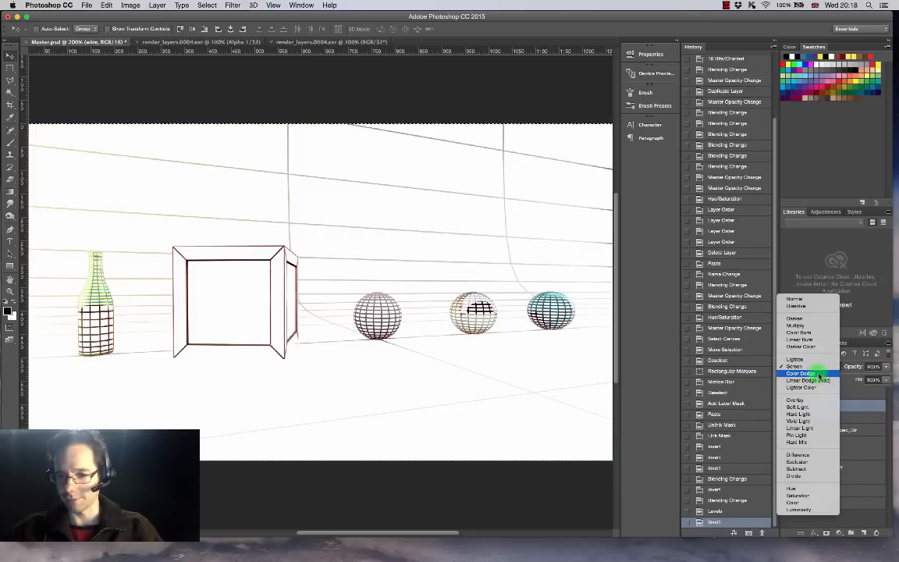
click(816, 329)
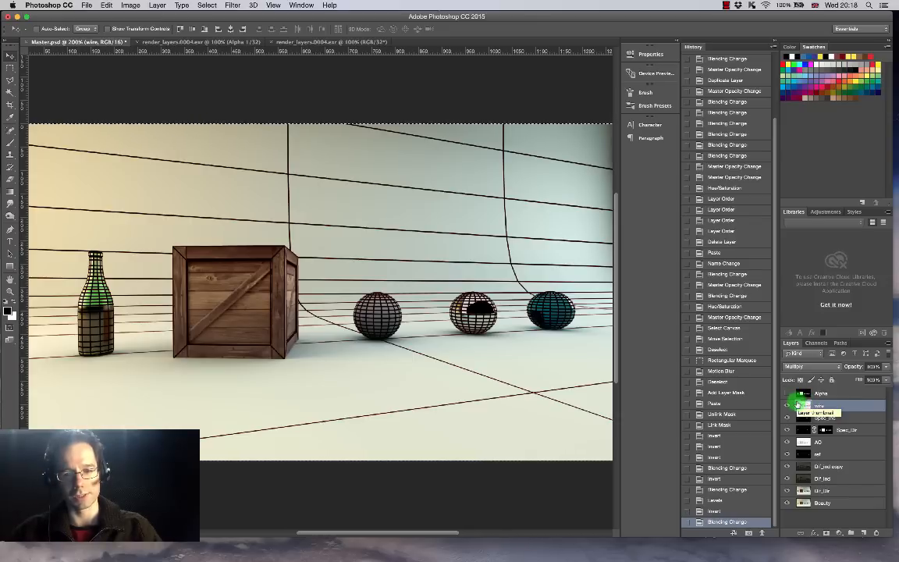
Step: Lower the wire layer's opacity to 54% and hide the layer
click(886, 367)
mouse_move(875, 377)
mouse_down()
mouse_move(848, 378)
mouse_move(871, 379)
mouse_up()
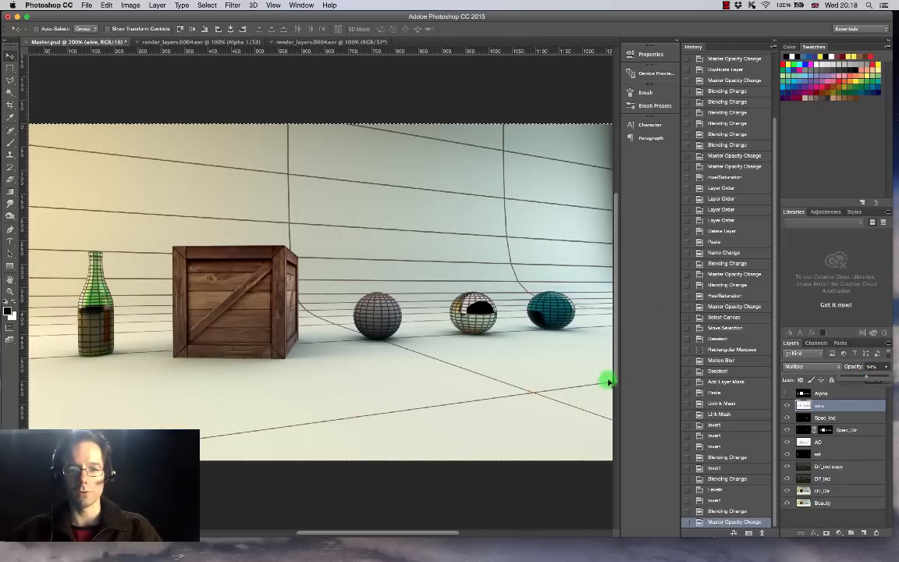
click(787, 406)
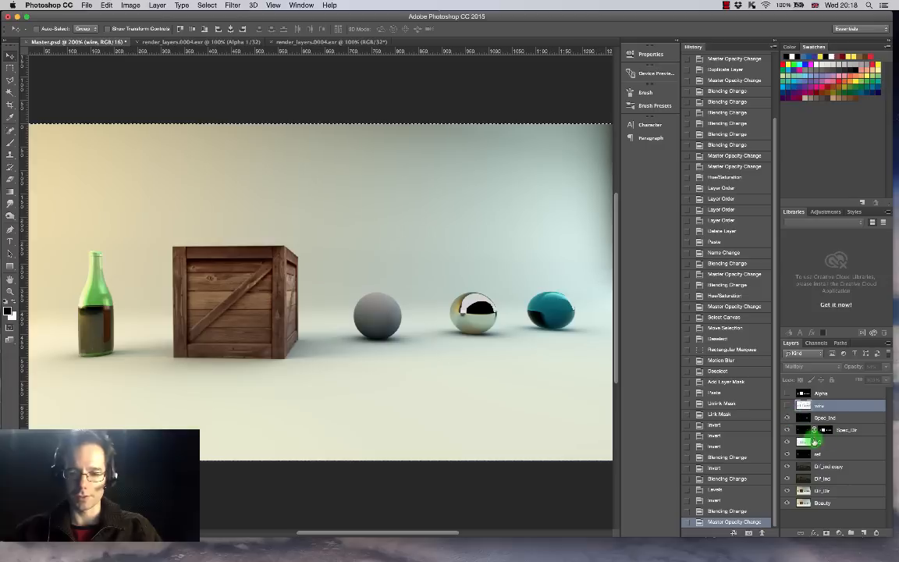